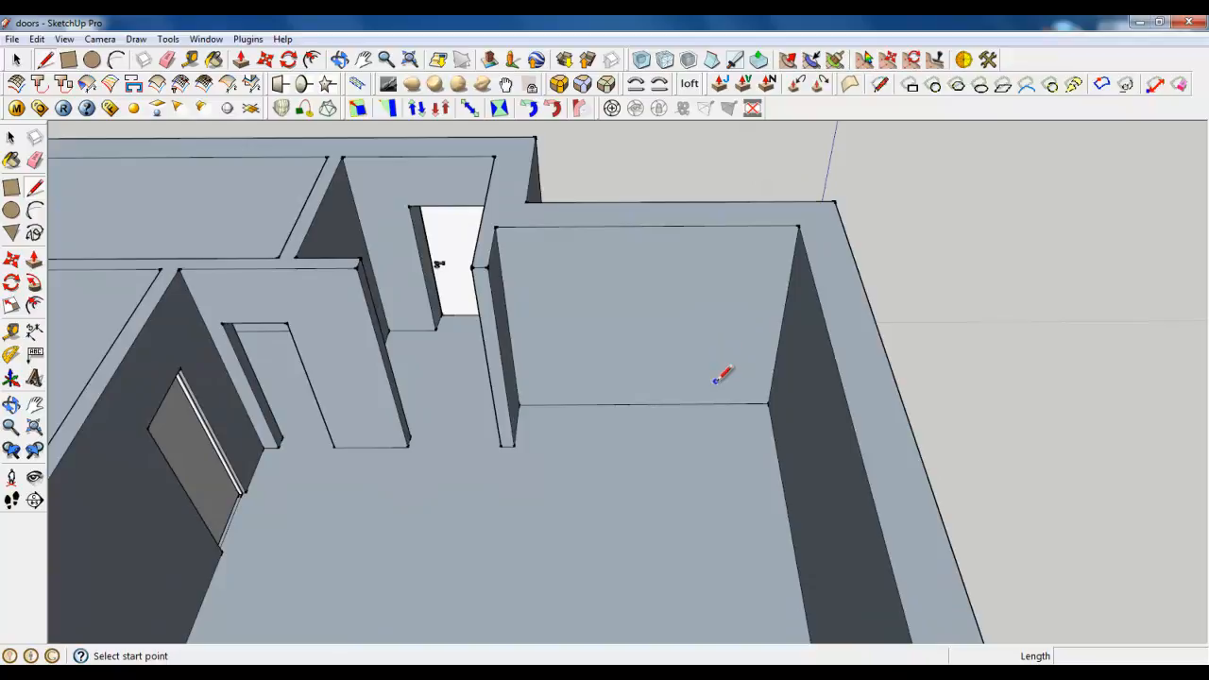
View the reference image of the L-shaped kitchen and return to the apartment model.
{"action": "scroll", "coordinate": [722, 401], "scroll_direction": "up", "scroll_amount": 1}
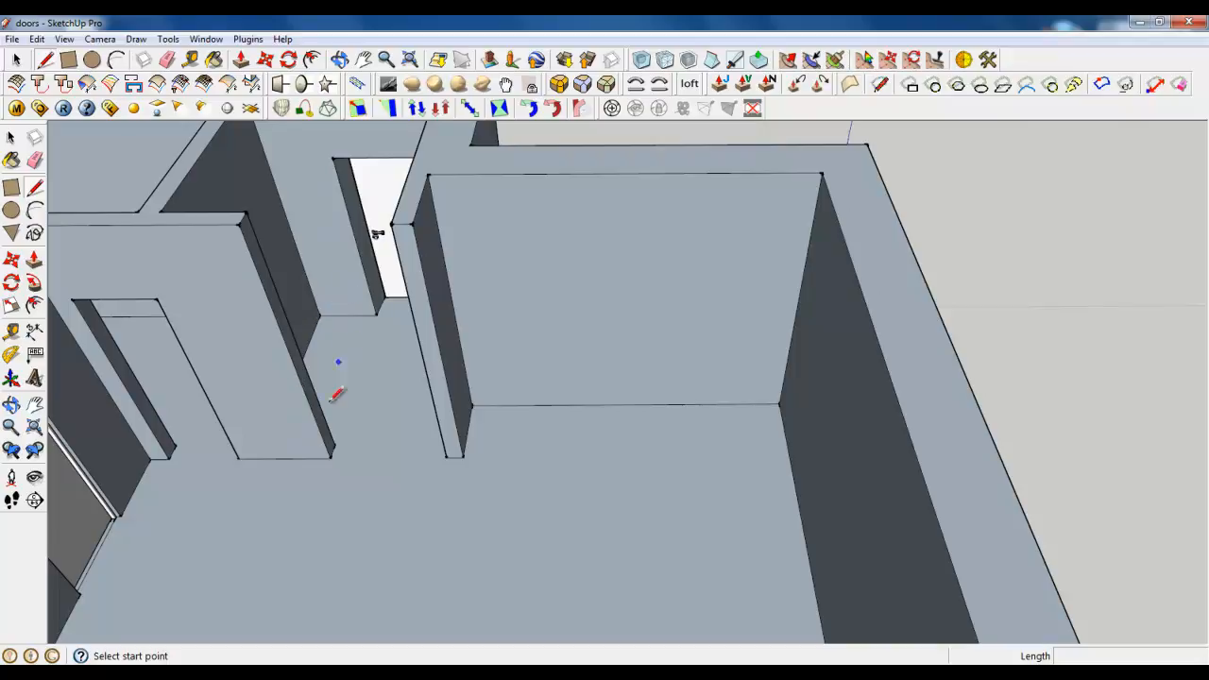
{"action": "key", "text": "alt+Tab"}
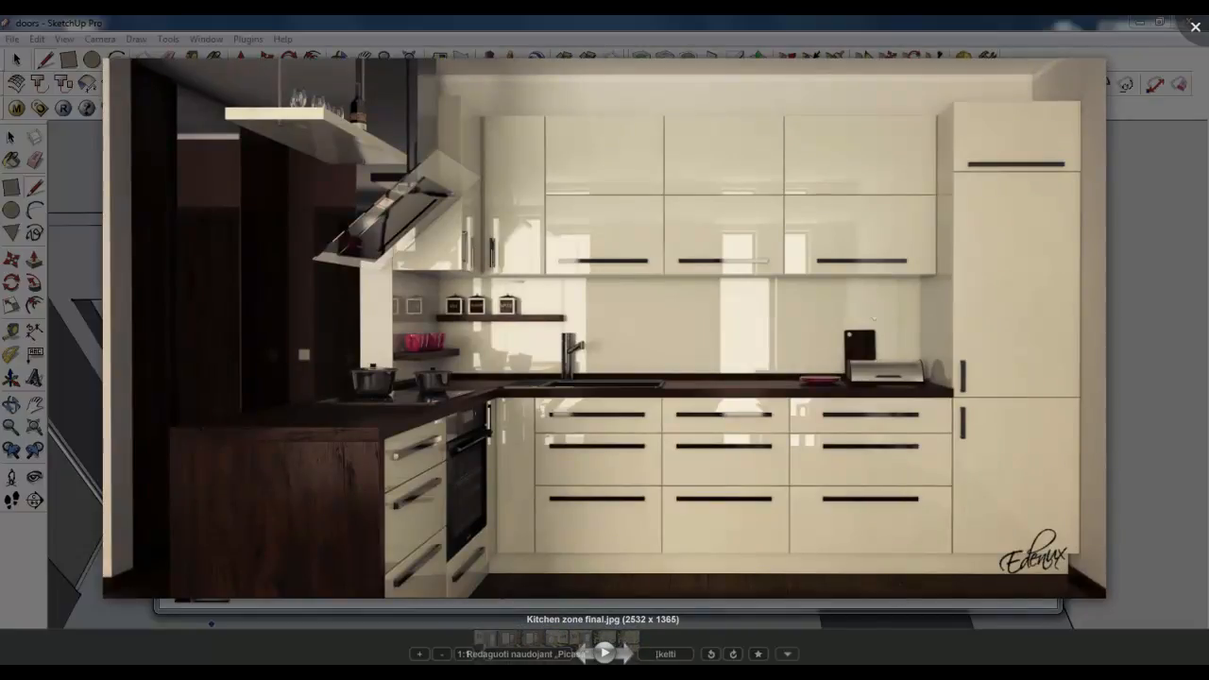
{"action": "key", "text": "Escape"}
{"action": "left_click", "coordinate": [959, 42]}
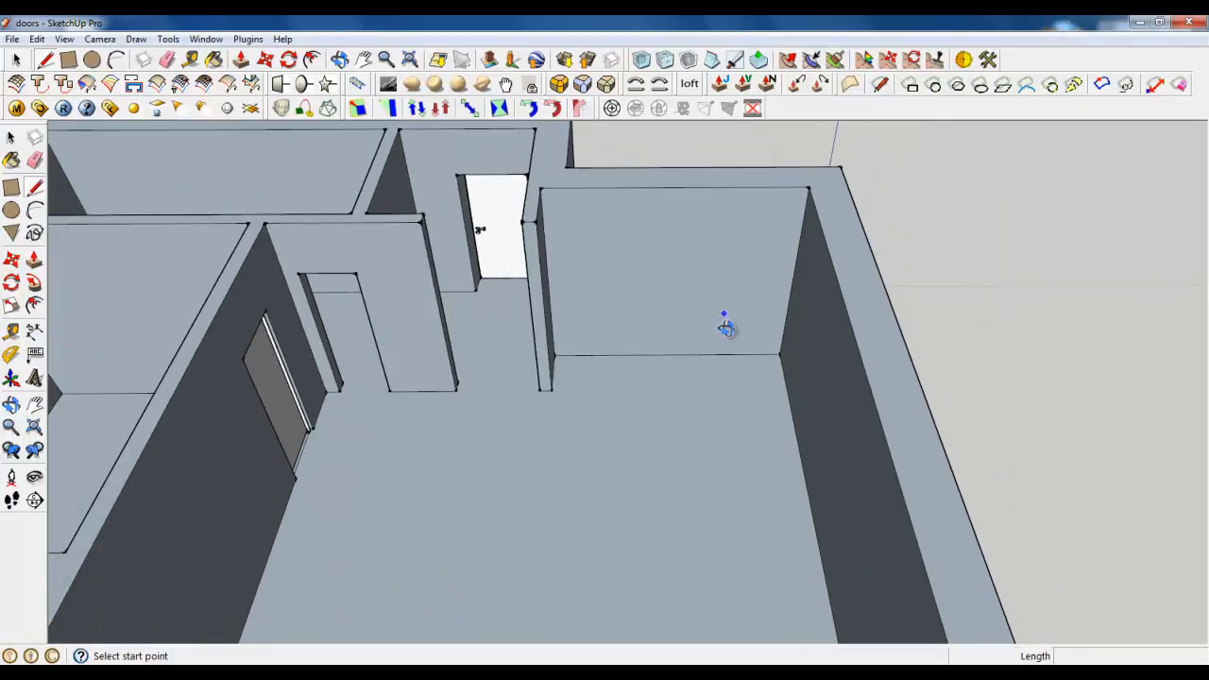
Outline a 600 mm wide cabinet strip on the floor, running from the back wall along and past the short partition wall.
{"action": "middle_click_drag", "start_coordinate": [725, 327], "coordinate": [540, 418]}
{"action": "scroll", "coordinate": [576, 326], "scroll_direction": "up", "scroll_amount": 2}
{"action": "left_click", "coordinate": [578, 305]}
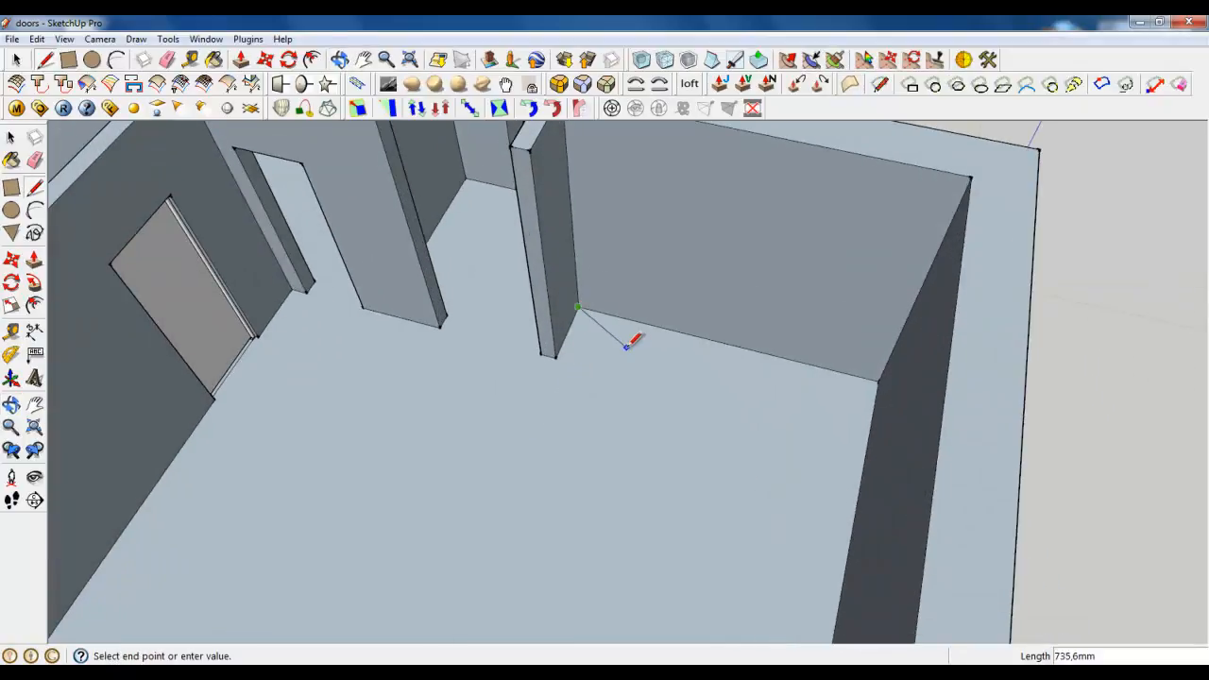
{"action": "middle_click_drag", "start_coordinate": [629, 343], "coordinate": [605, 421]}
{"action": "scroll", "coordinate": [685, 451], "scroll_direction": "down", "scroll_amount": 3}
{"action": "scroll", "coordinate": [684, 446], "scroll_direction": "up", "scroll_amount": 2}
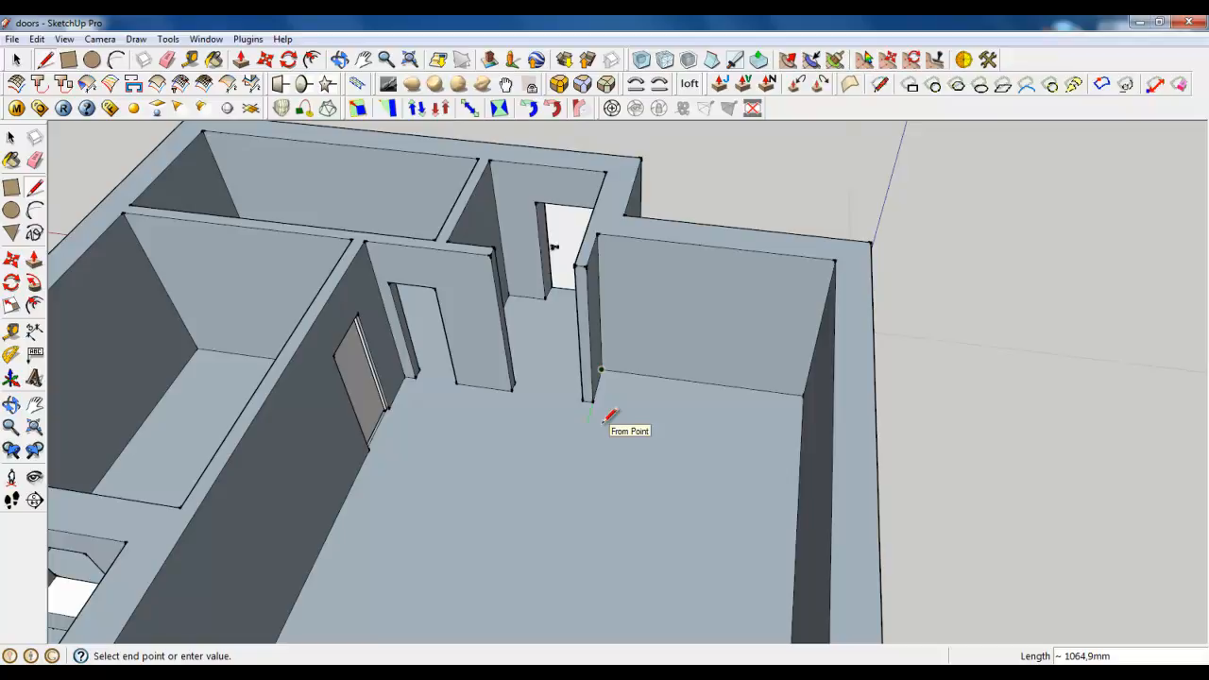
{"action": "middle_click_drag", "start_coordinate": [627, 418], "coordinate": [605, 448]}
{"action": "scroll", "coordinate": [634, 365], "scroll_direction": "up", "scroll_amount": 4}
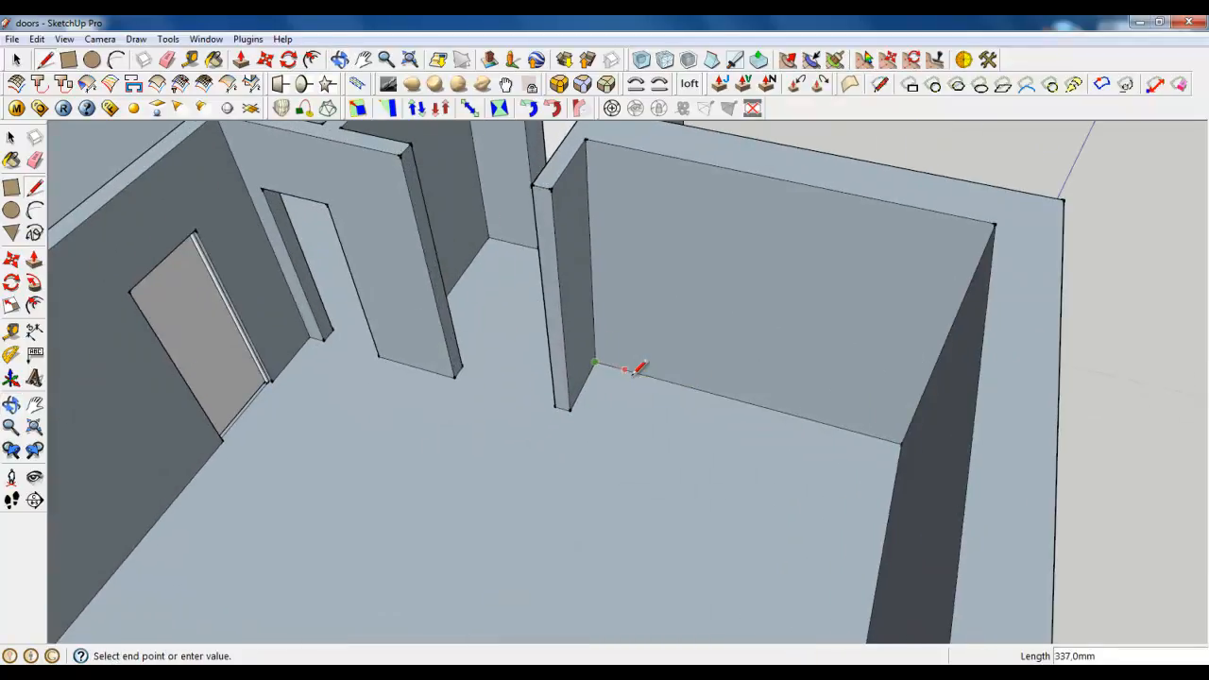
{"action": "middle_click_drag", "start_coordinate": [651, 375], "coordinate": [632, 375]}
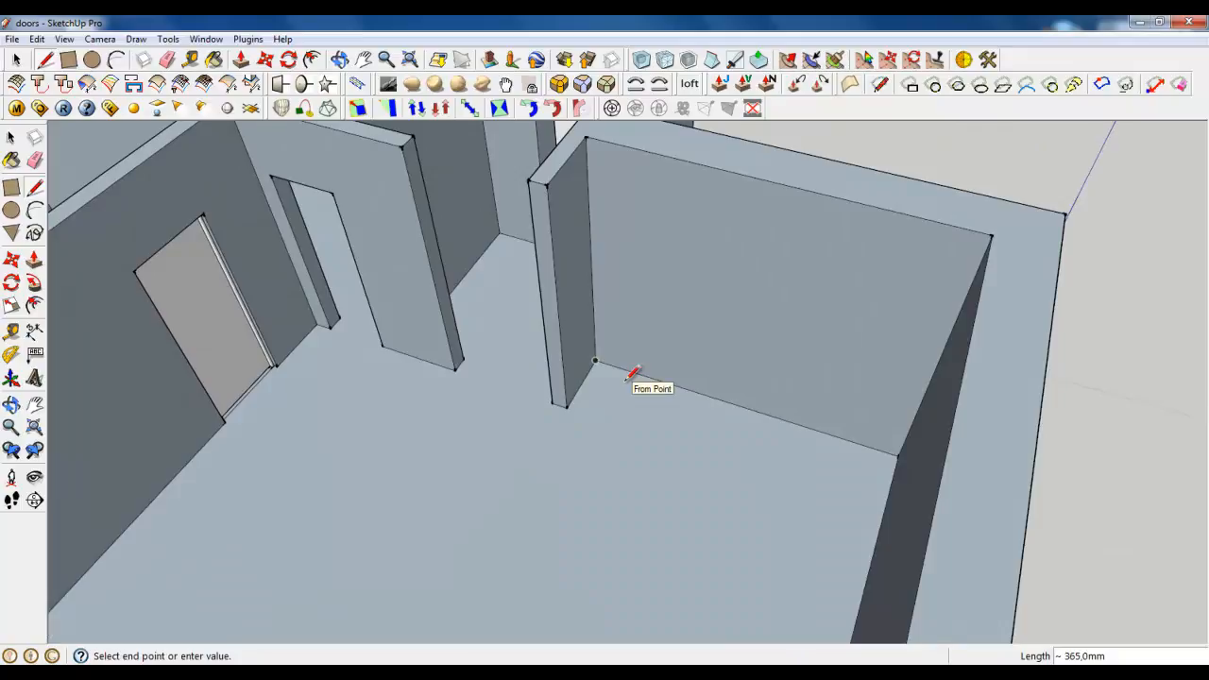
{"action": "scroll", "coordinate": [629, 378], "scroll_direction": "down", "scroll_amount": 2}
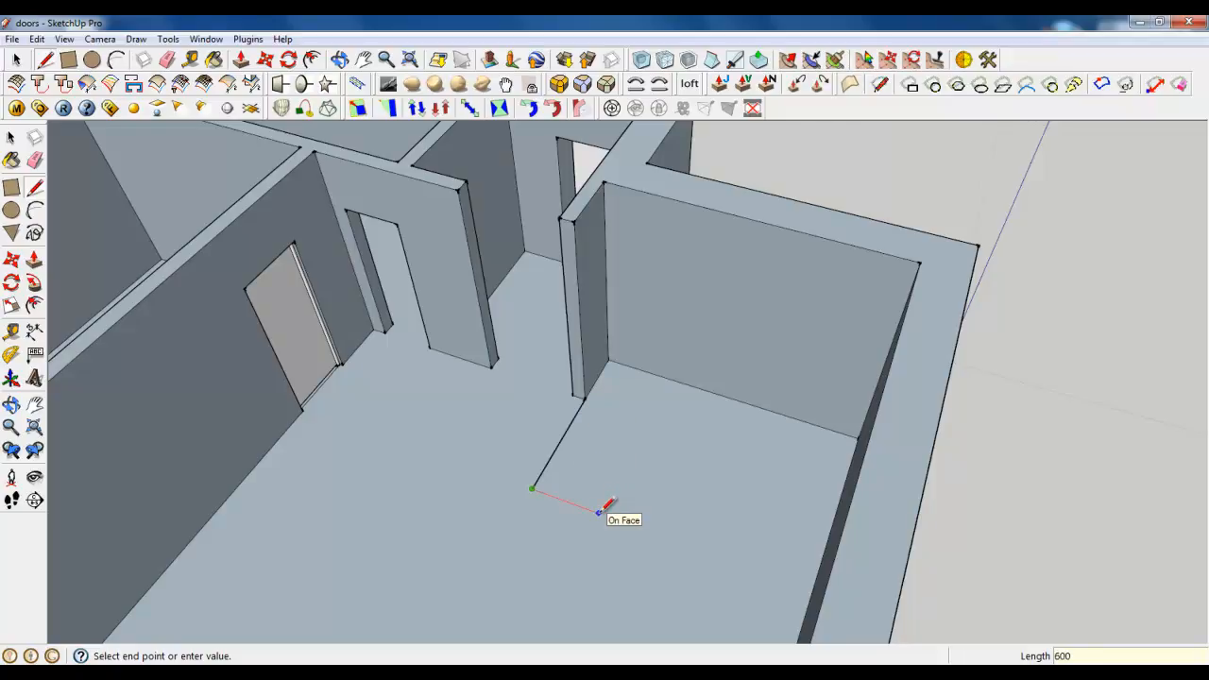
{"action": "left_click", "coordinate": [654, 371]}
{"action": "left_click", "coordinate": [654, 370]}
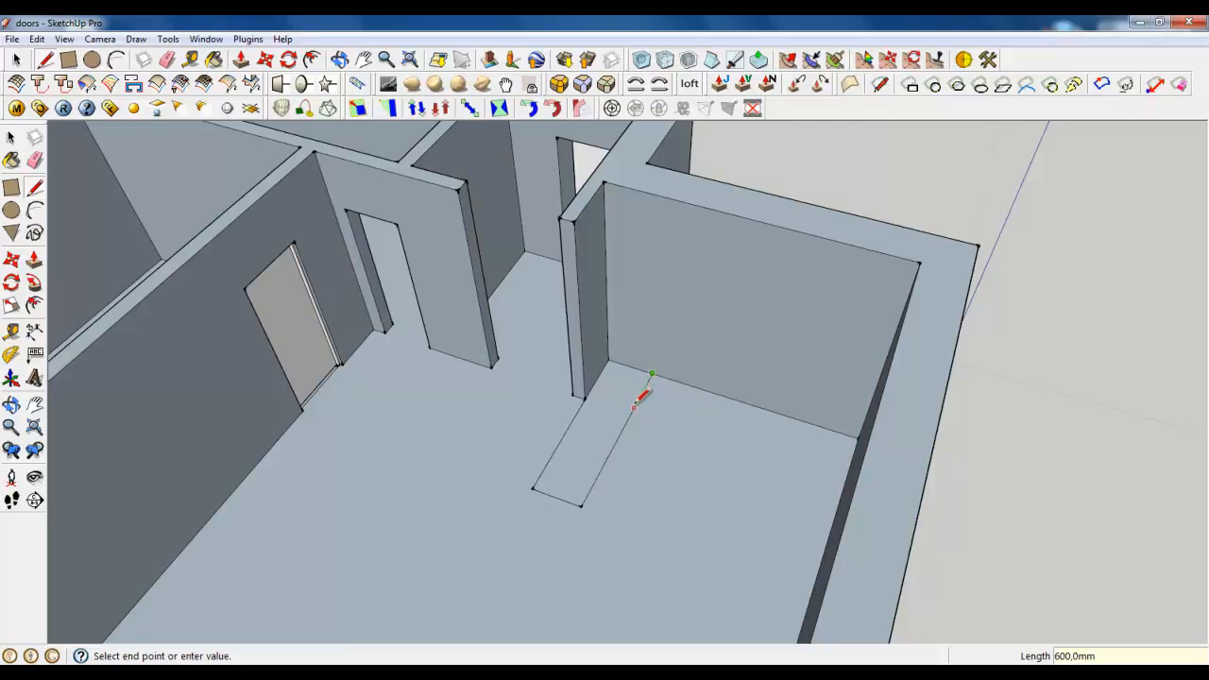
Add a 600 mm deep strip along the back wall to the side wall and erase the dividing edge to form an L-shaped footprint.
{"action": "left_click", "coordinate": [634, 408]}
{"action": "left_click", "coordinate": [633, 408]}
{"action": "middle_click_drag", "start_coordinate": [653, 462], "coordinate": [836, 439]}
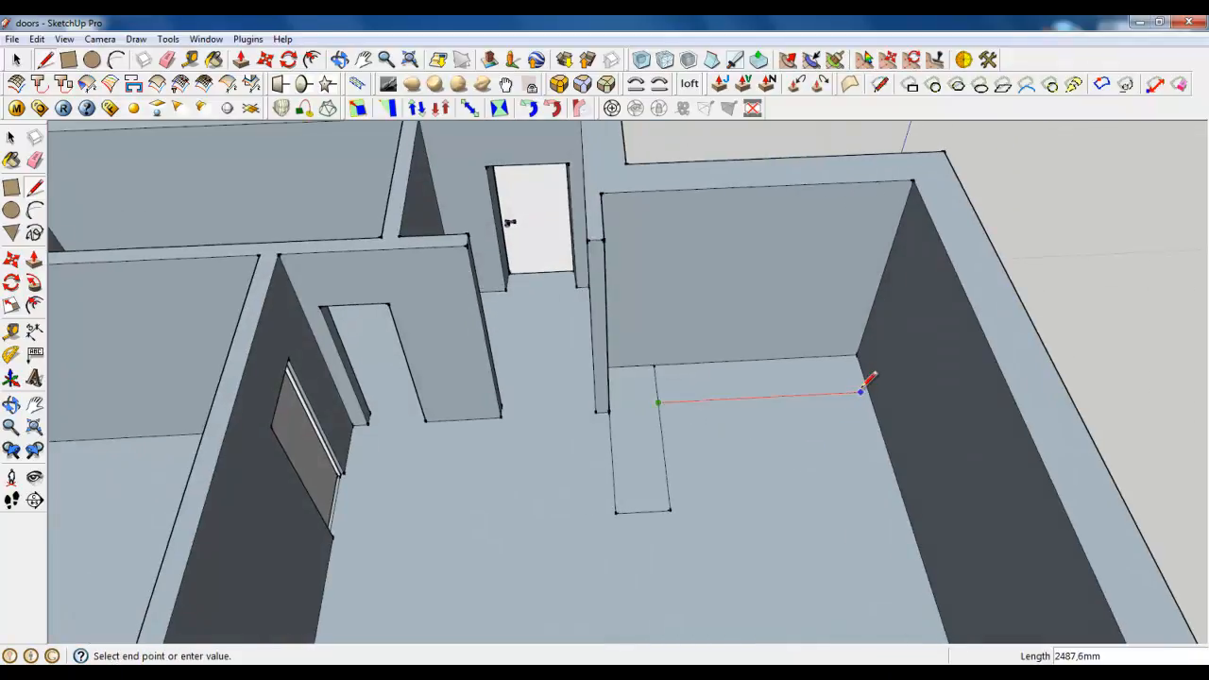
{"action": "left_click", "coordinate": [869, 389]}
{"action": "left_click", "coordinate": [167, 59]}
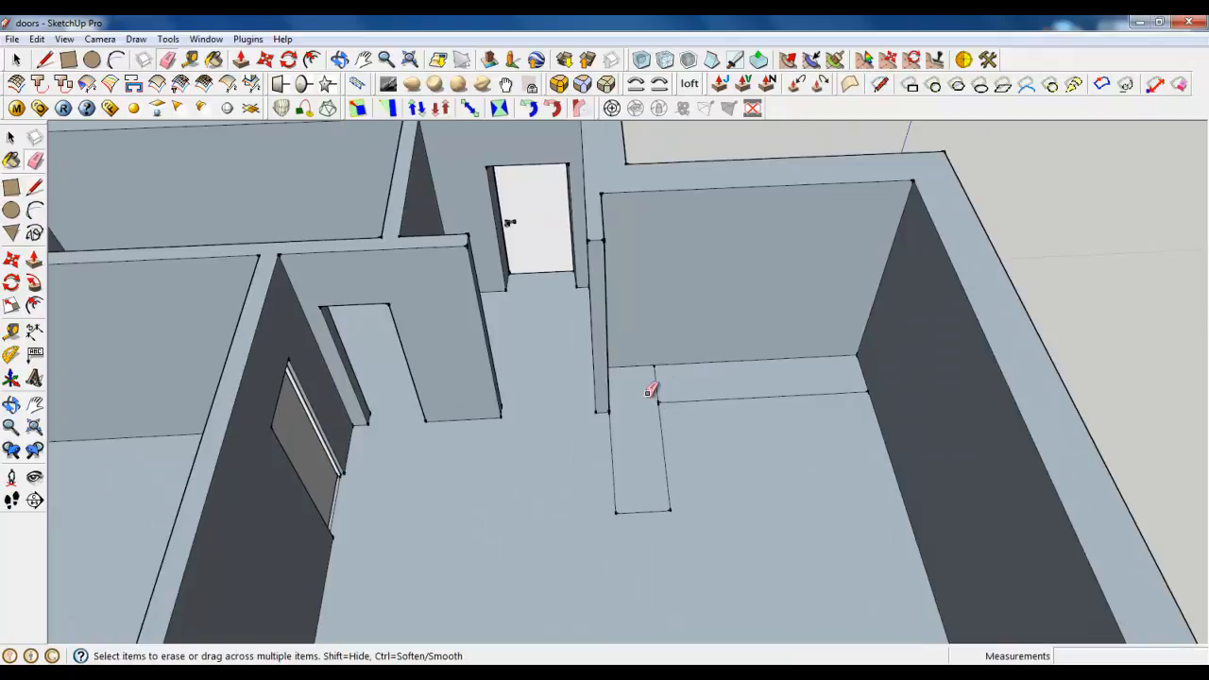
{"action": "key", "text": "space"}
Make the L-shaped floor face and its edges into a group.
{"action": "middle_click_drag", "start_coordinate": [720, 439], "coordinate": [631, 445]}
{"action": "scroll", "coordinate": [615, 397], "scroll_direction": "up", "scroll_amount": 5}
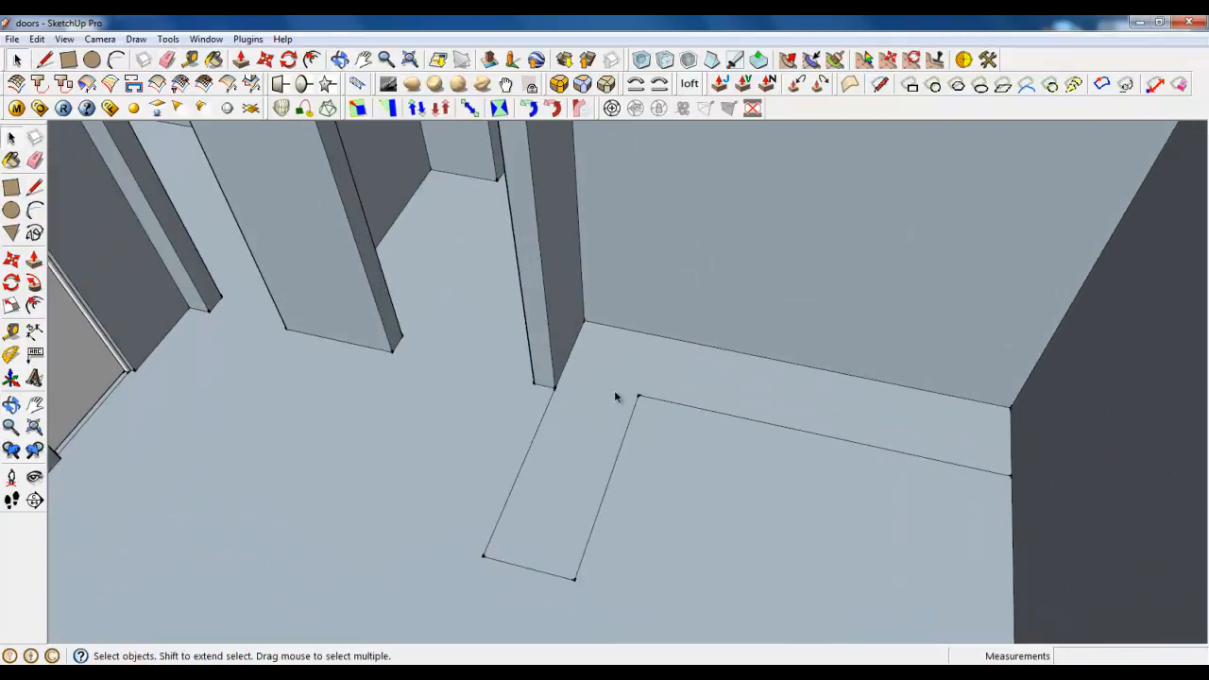
{"action": "right_click", "coordinate": [609, 383]}
{"action": "left_click", "coordinate": [659, 166]}
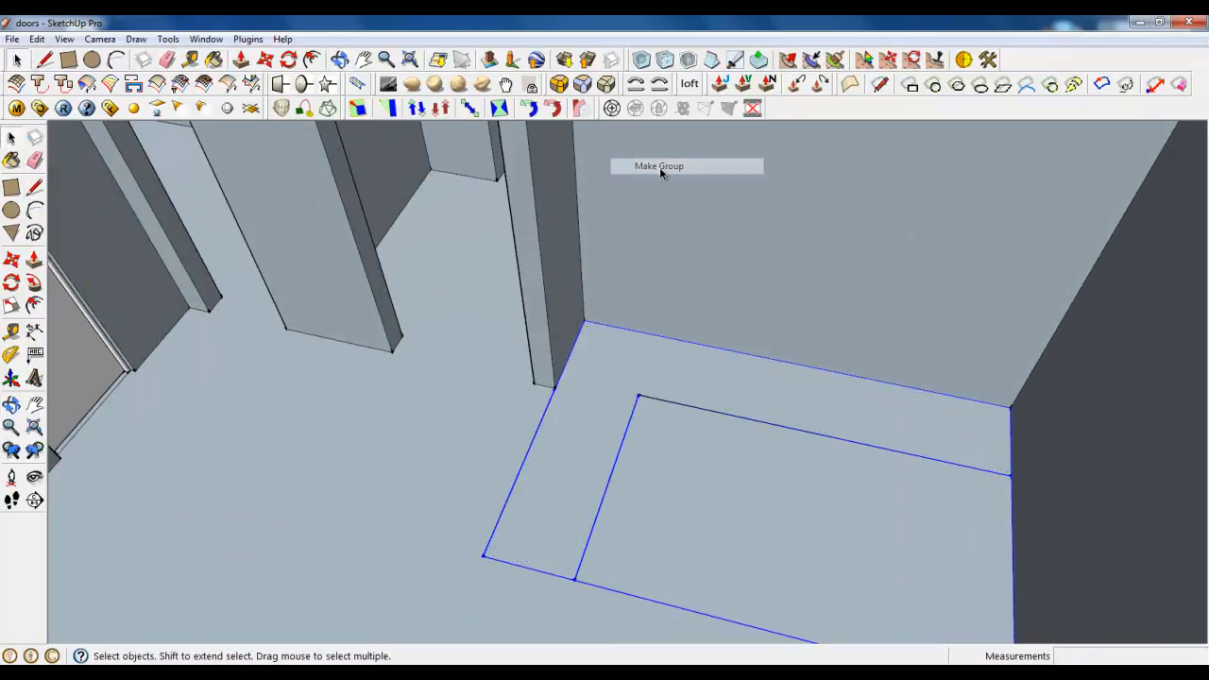
Open the footprint group and extrude the L-shaped face upward 860 mm.
{"action": "double_click", "coordinate": [631, 350]}
{"action": "left_click", "coordinate": [240, 59]}
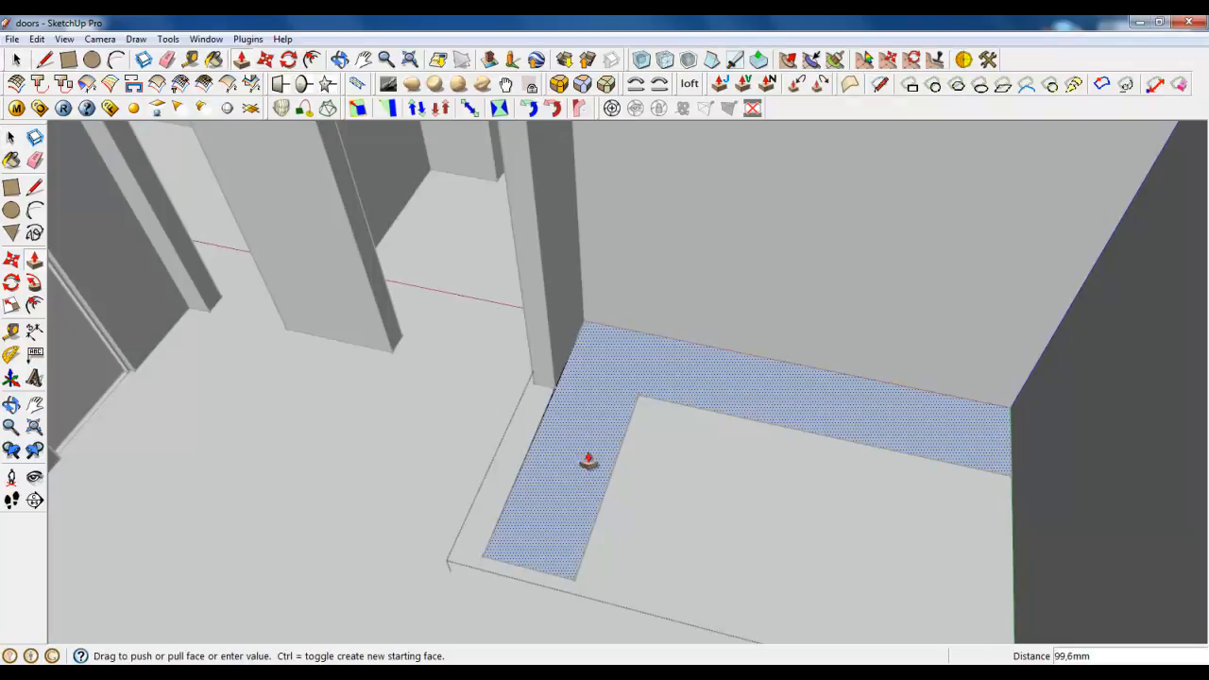
{"action": "left_click_drag", "start_coordinate": [589, 464], "coordinate": [583, 395]}
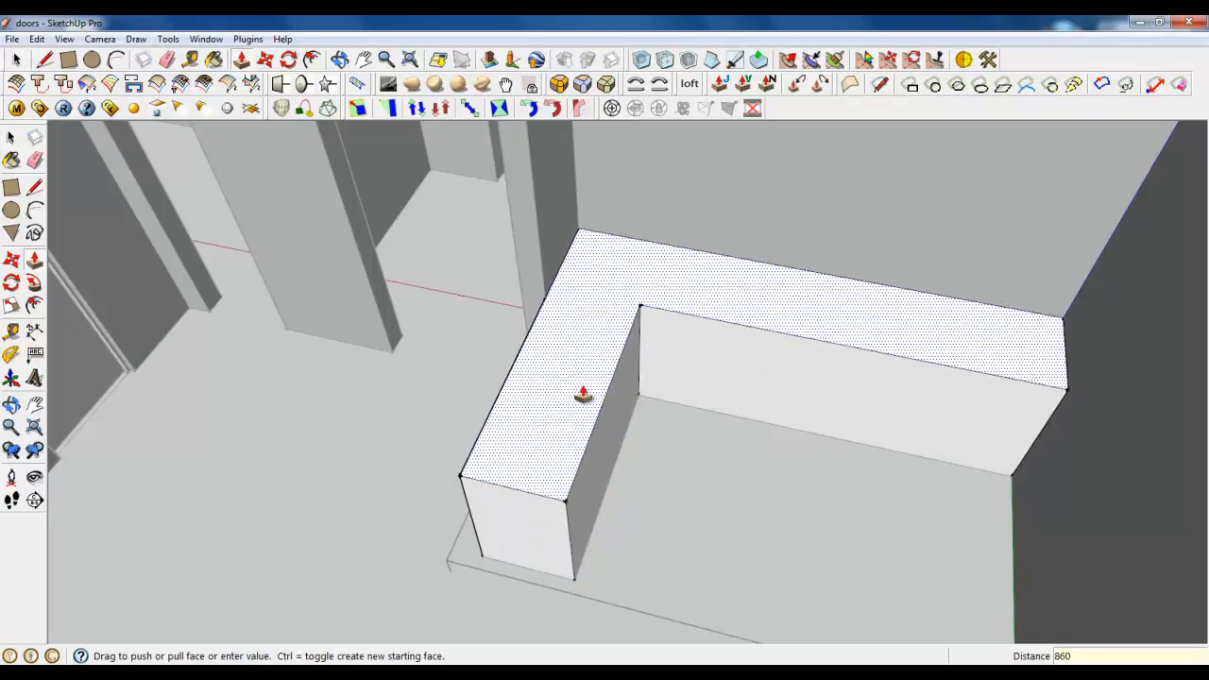
{"action": "key", "text": "Return"}
Draw a 120 mm line up the inner vertical edge at the short leg's free end, starting at the floor.
{"action": "scroll", "coordinate": [542, 457], "scroll_direction": "down", "scroll_amount": 1}
{"action": "scroll", "coordinate": [641, 542], "scroll_direction": "up", "scroll_amount": 4}
{"action": "middle_click_drag", "start_coordinate": [639, 551], "coordinate": [614, 433]}
{"action": "left_click", "coordinate": [43, 60]}
{"action": "scroll", "coordinate": [415, 418], "scroll_direction": "up", "scroll_amount": 3}
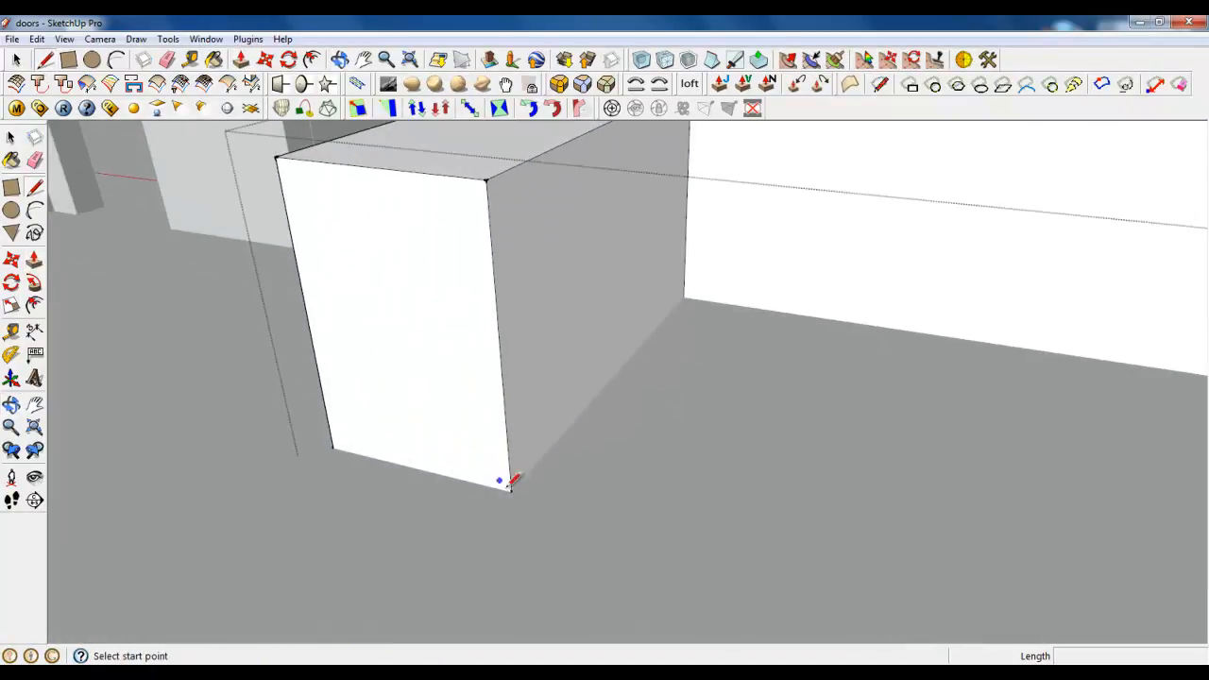
{"action": "left_click", "coordinate": [511, 490]}
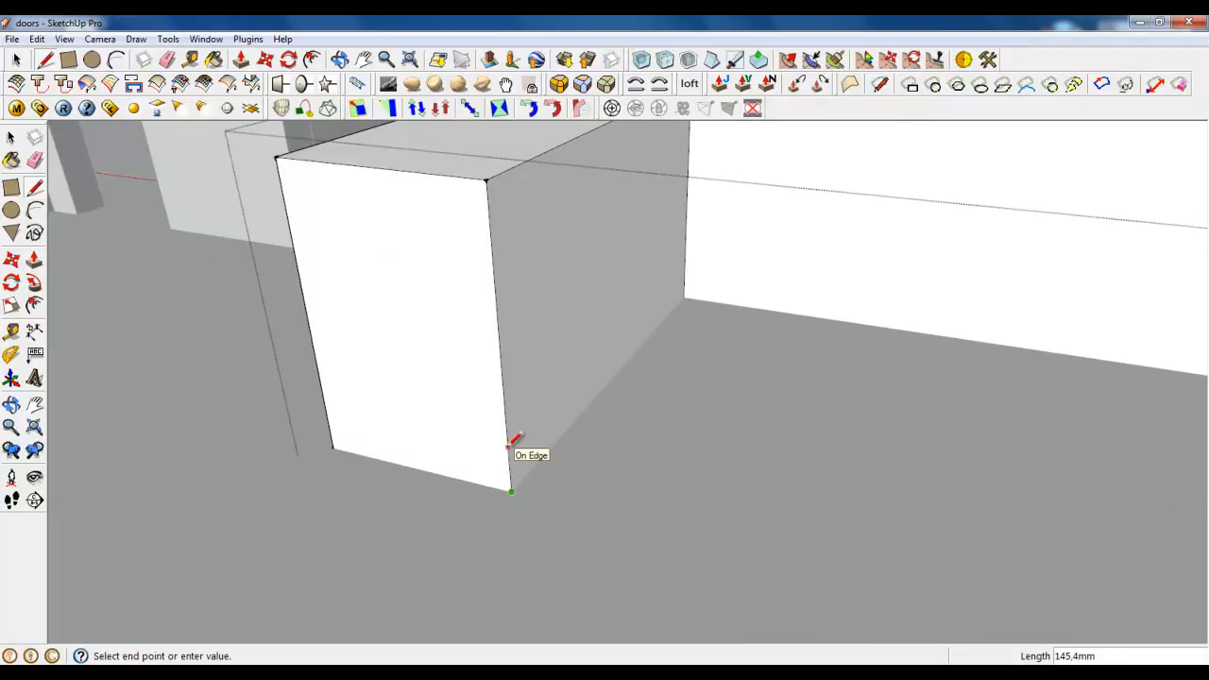
{"action": "key", "text": "Escape"}
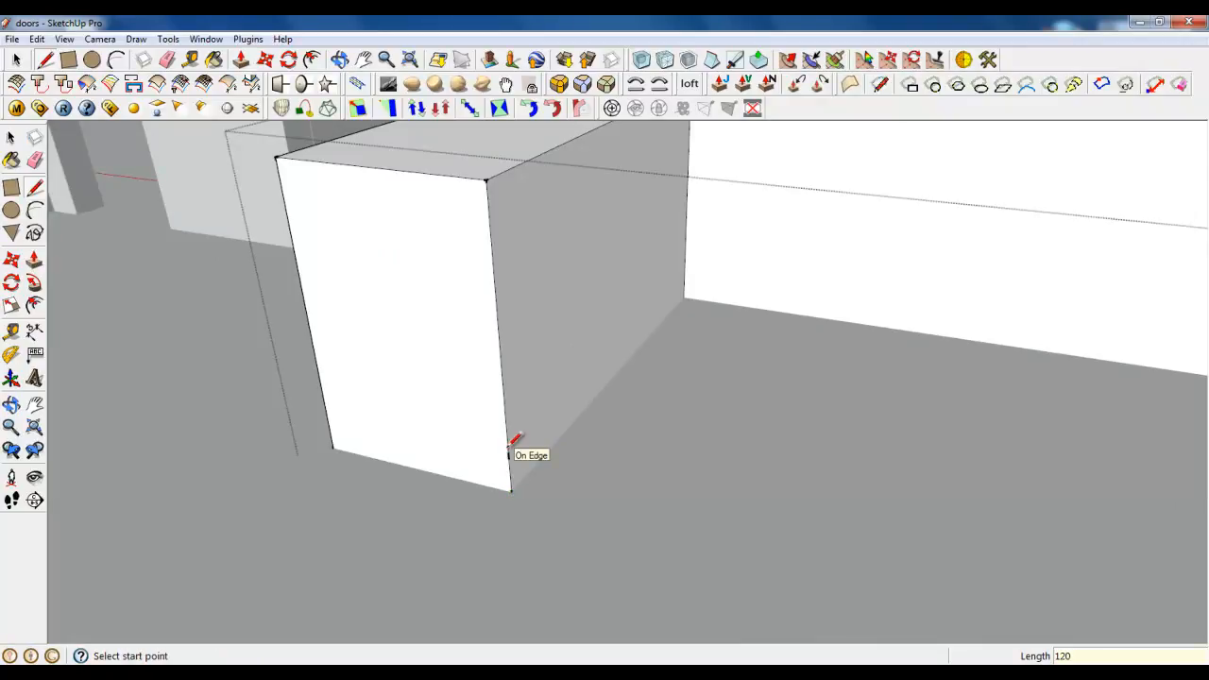
Draw plinth lines from the 120 mm mark along both inner cabinet fronts, ending at the side wall.
{"action": "scroll", "coordinate": [511, 440], "scroll_direction": "down", "scroll_amount": 3}
{"action": "middle_click_drag", "start_coordinate": [472, 615], "coordinate": [599, 502]}
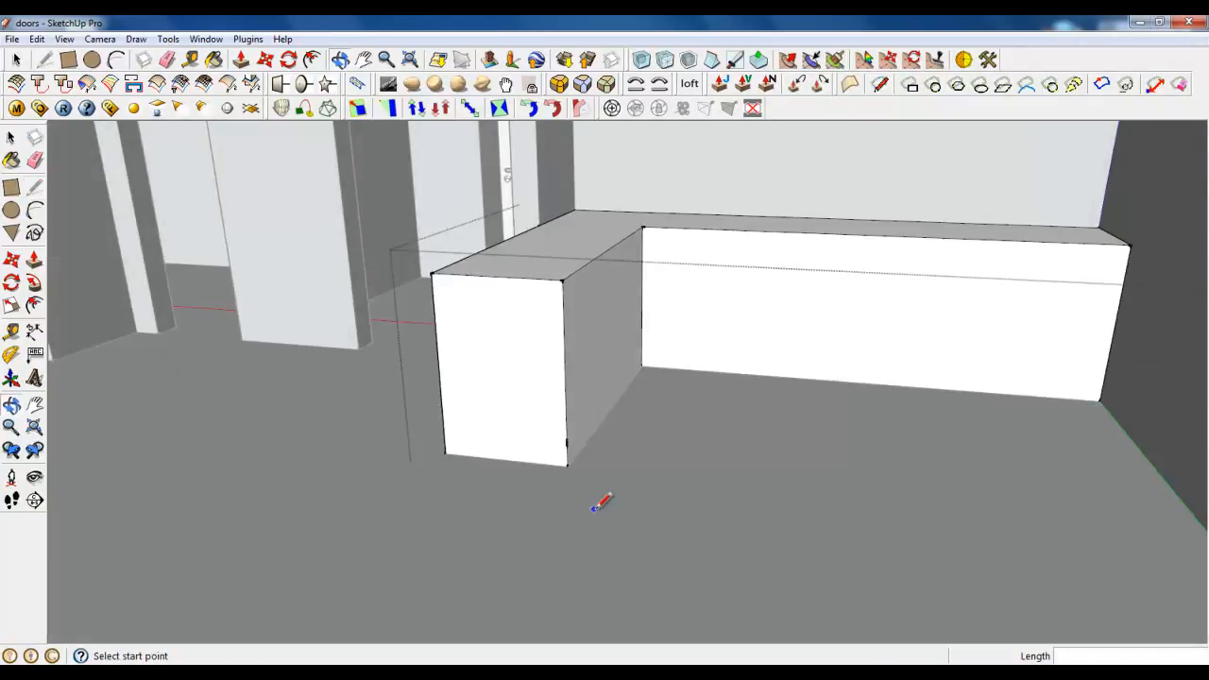
{"action": "left_click", "coordinate": [567, 441]}
{"action": "left_click", "coordinate": [650, 339]}
{"action": "left_click", "coordinate": [643, 348]}
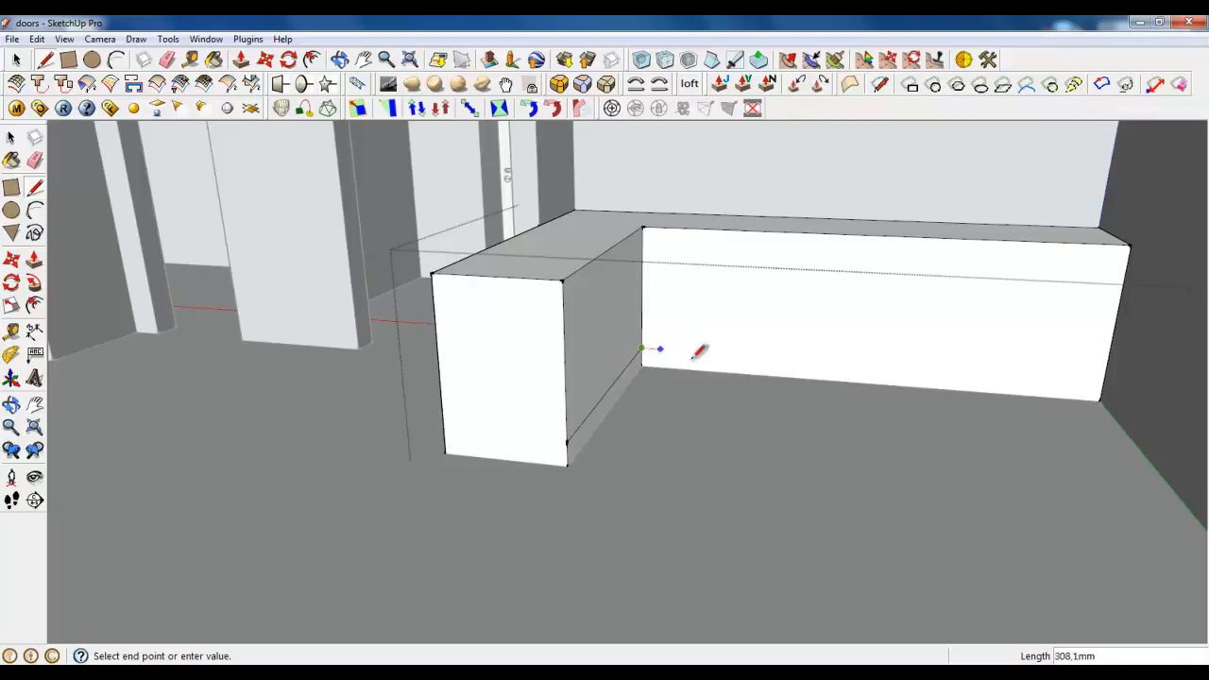
{"action": "left_click", "coordinate": [1101, 380]}
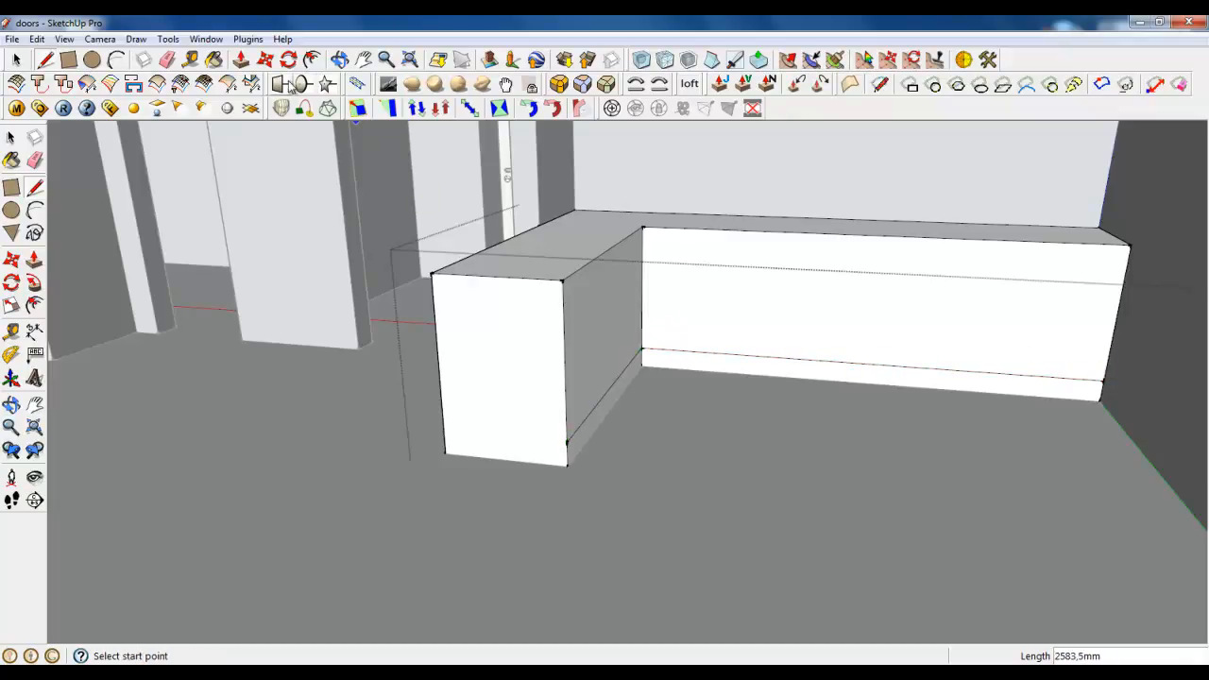
Push the plinth faces under both cabinet fronts inward by 40 mm.
{"action": "left_click", "coordinate": [241, 59]}
{"action": "scroll", "coordinate": [669, 543], "scroll_direction": "up", "scroll_amount": 5}
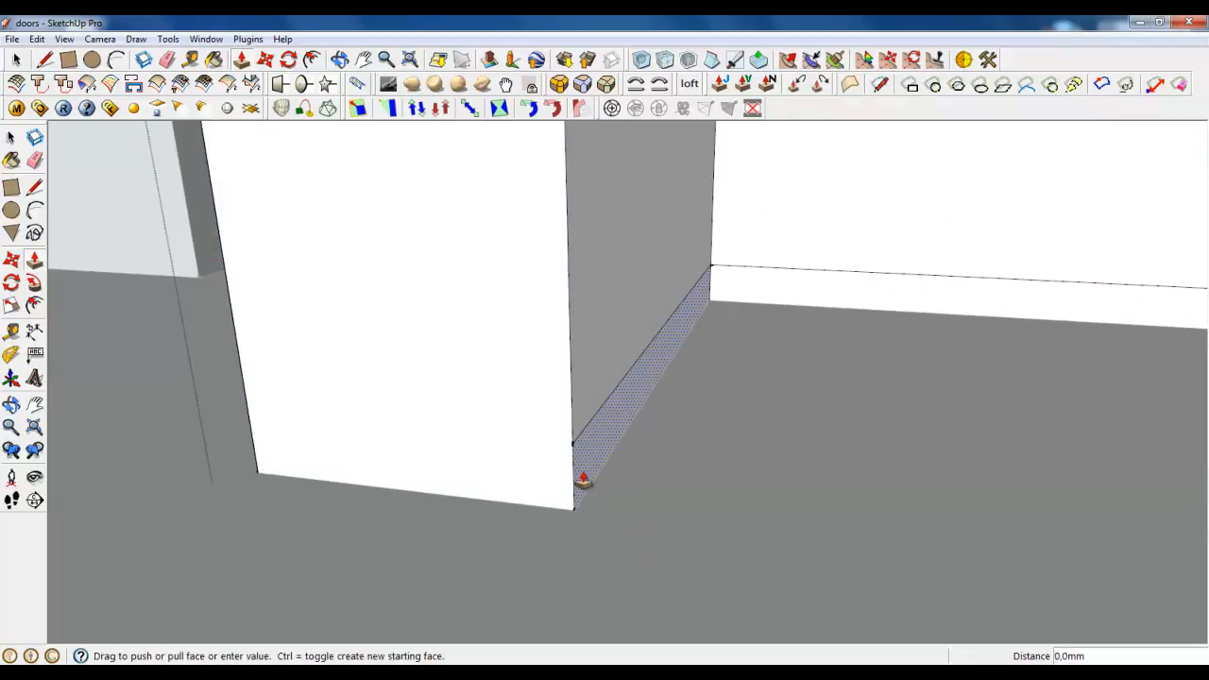
{"action": "left_click_drag", "start_coordinate": [583, 479], "coordinate": [509, 467]}
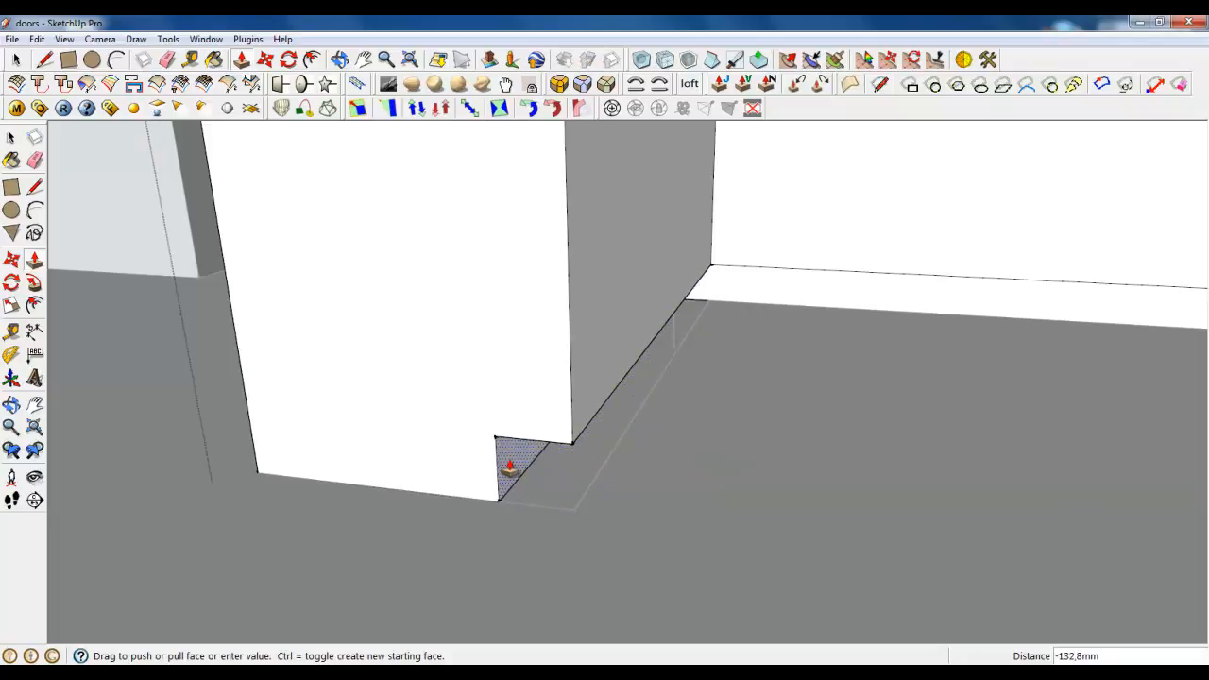
{"action": "key", "text": "Return"}
{"action": "left_click_drag", "start_coordinate": [790, 311], "coordinate": [801, 302]}
{"action": "type", "text": "40"}
{"action": "key", "text": "Return"}
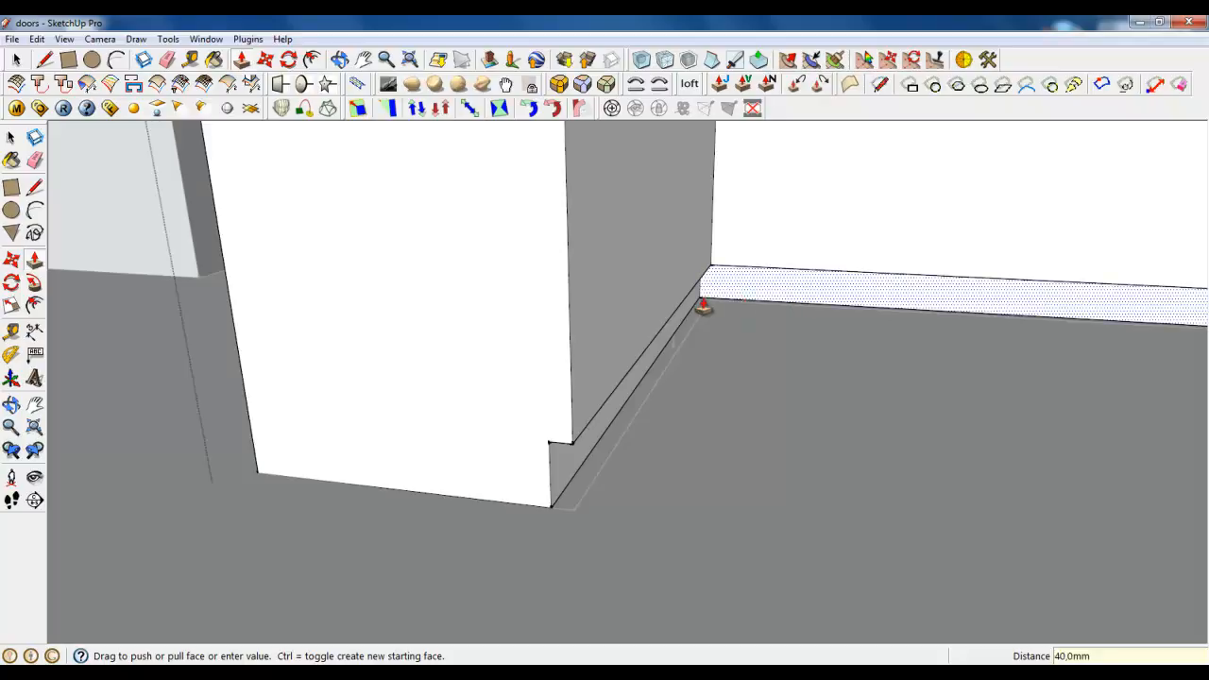
{"action": "left_click_drag", "start_coordinate": [699, 305], "coordinate": [567, 283]}
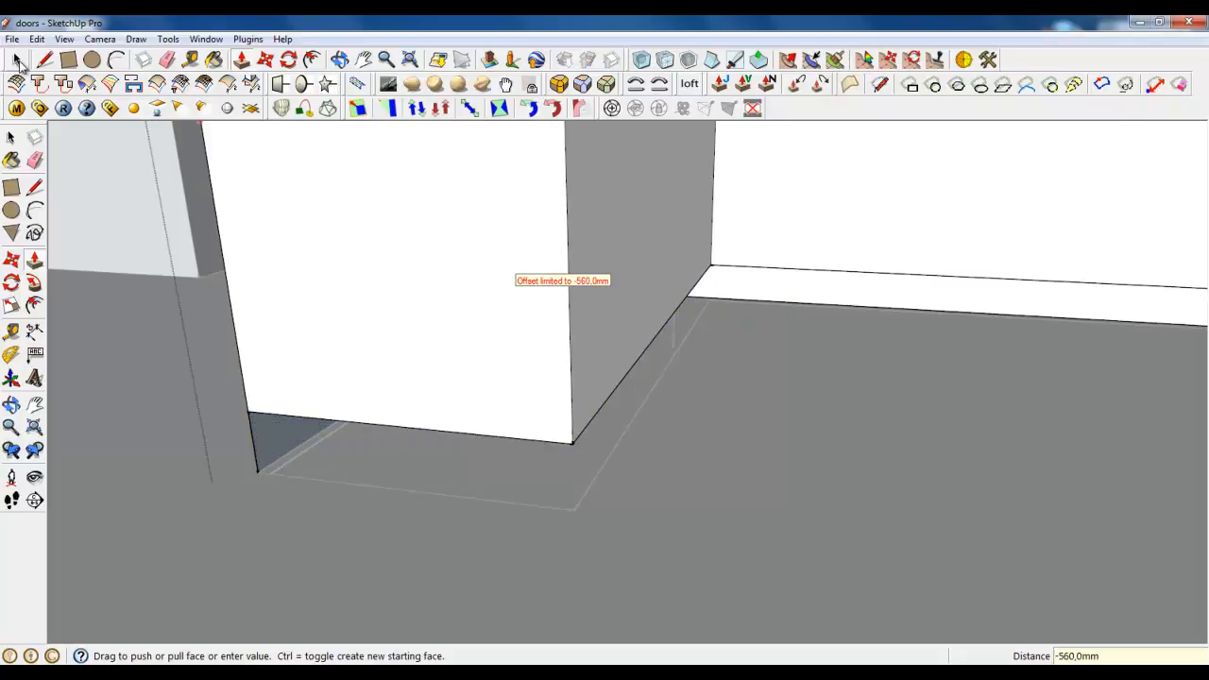
{"action": "left_click", "coordinate": [19, 62]}
Push both cabinet front faces above the plinth back by 20 mm.
{"action": "left_click", "coordinate": [243, 62]}
{"action": "left_click", "coordinate": [603, 331]}
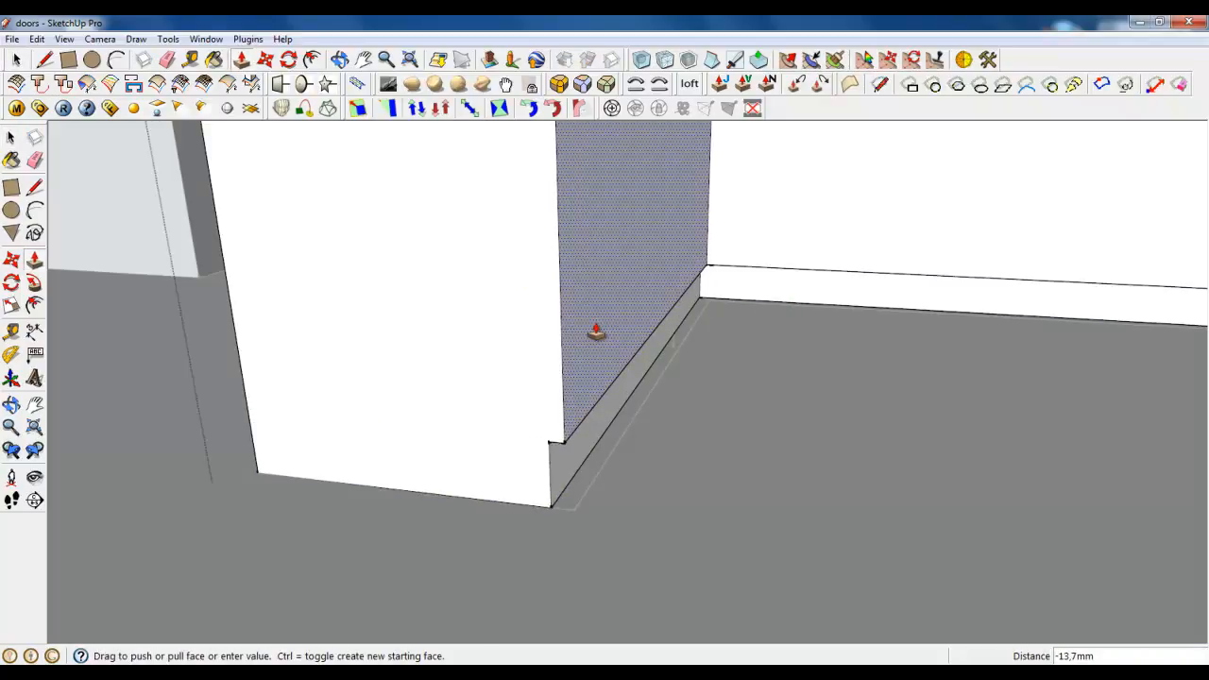
{"action": "type", "text": "20"}
{"action": "key", "text": "Return"}
{"action": "left_click_drag", "start_coordinate": [767, 263], "coordinate": [783, 251]}
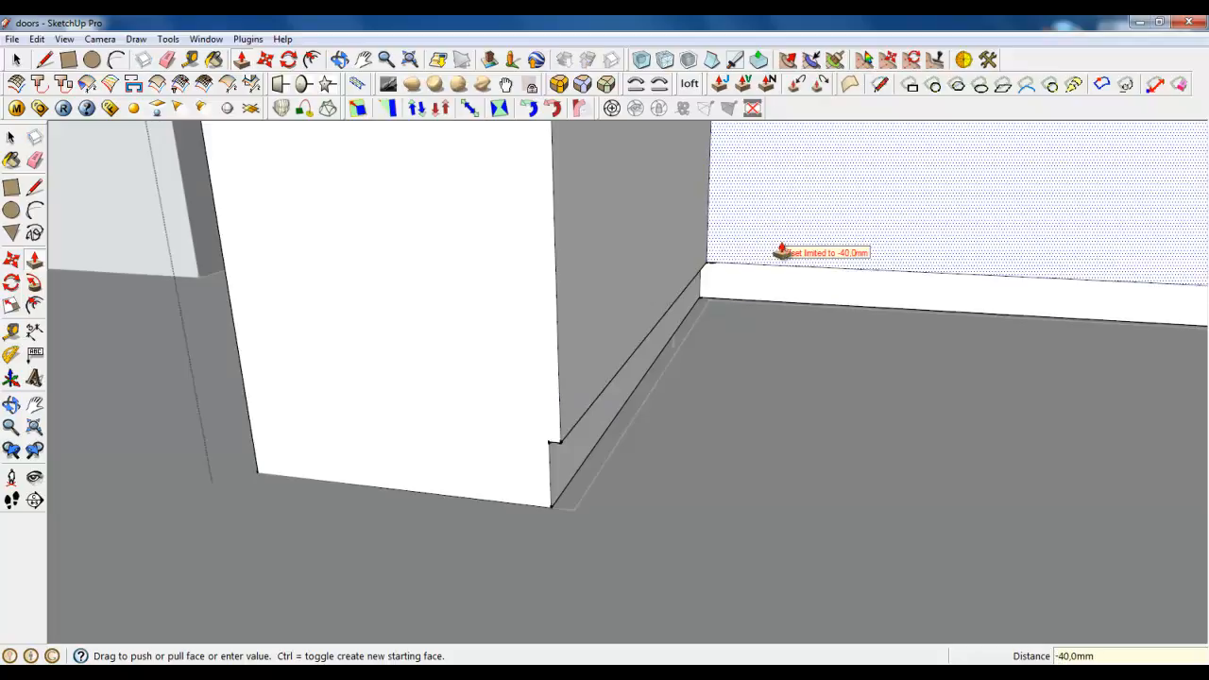
{"action": "key", "text": "Return"}
Draw a freehand rectangle on the top face of the cabinet's short leg.
{"action": "scroll", "coordinate": [593, 463], "scroll_direction": "down", "scroll_amount": 5}
{"action": "middle_click_drag", "start_coordinate": [690, 367], "coordinate": [740, 506]}
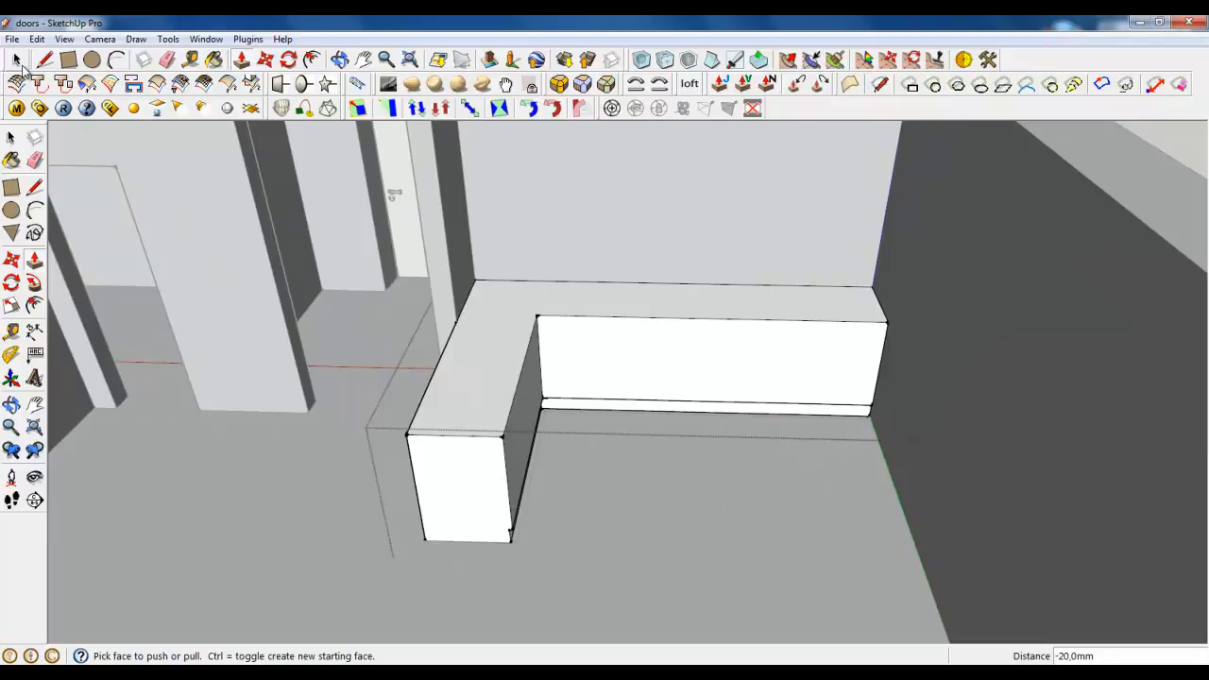
{"action": "left_click", "coordinate": [19, 64]}
{"action": "scroll", "coordinate": [502, 434], "scroll_direction": "up", "scroll_amount": 1}
{"action": "middle_click_drag", "start_coordinate": [510, 465], "coordinate": [473, 441]}
{"action": "scroll", "coordinate": [447, 413], "scroll_direction": "up", "scroll_amount": 1}
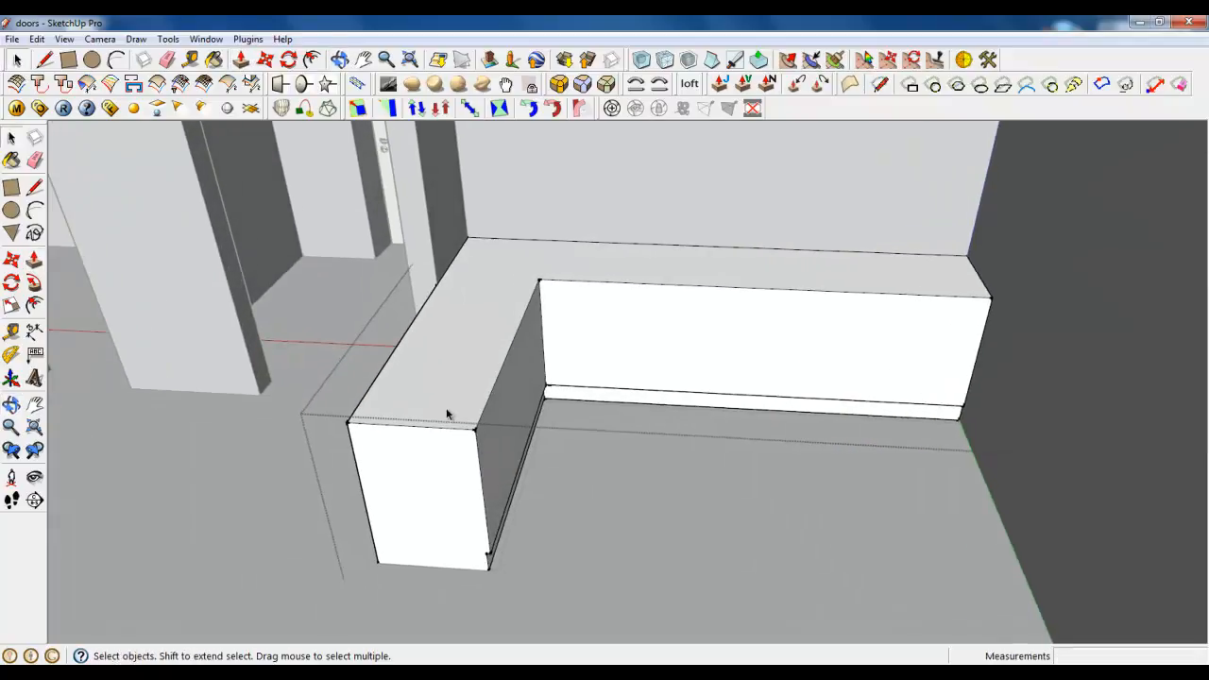
{"action": "left_click", "coordinate": [394, 370]}
{"action": "scroll", "coordinate": [394, 370], "scroll_direction": "up", "scroll_amount": 2}
{"action": "key", "text": "r"}
{"action": "left_click", "coordinate": [467, 278]}
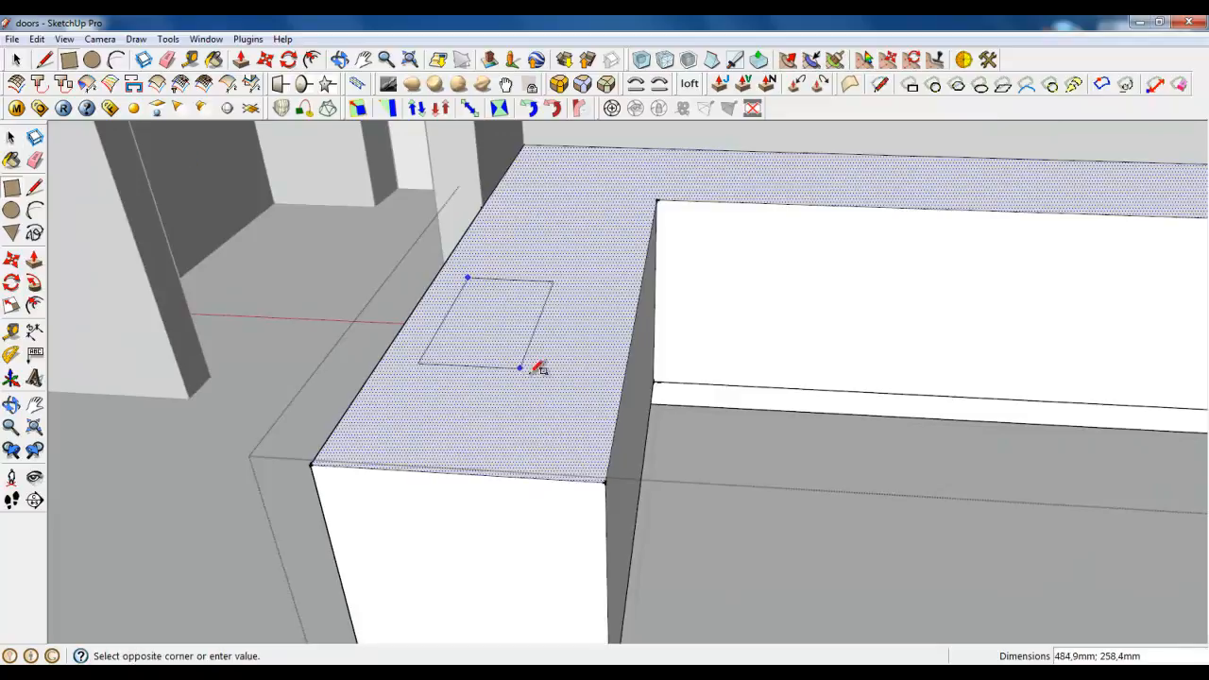
{"action": "left_click", "coordinate": [579, 403]}
Make the rectangle on the cabinet top into its own group.
{"action": "left_click", "coordinate": [16, 61]}
{"action": "scroll", "coordinate": [445, 405], "scroll_direction": "up", "scroll_amount": 1}
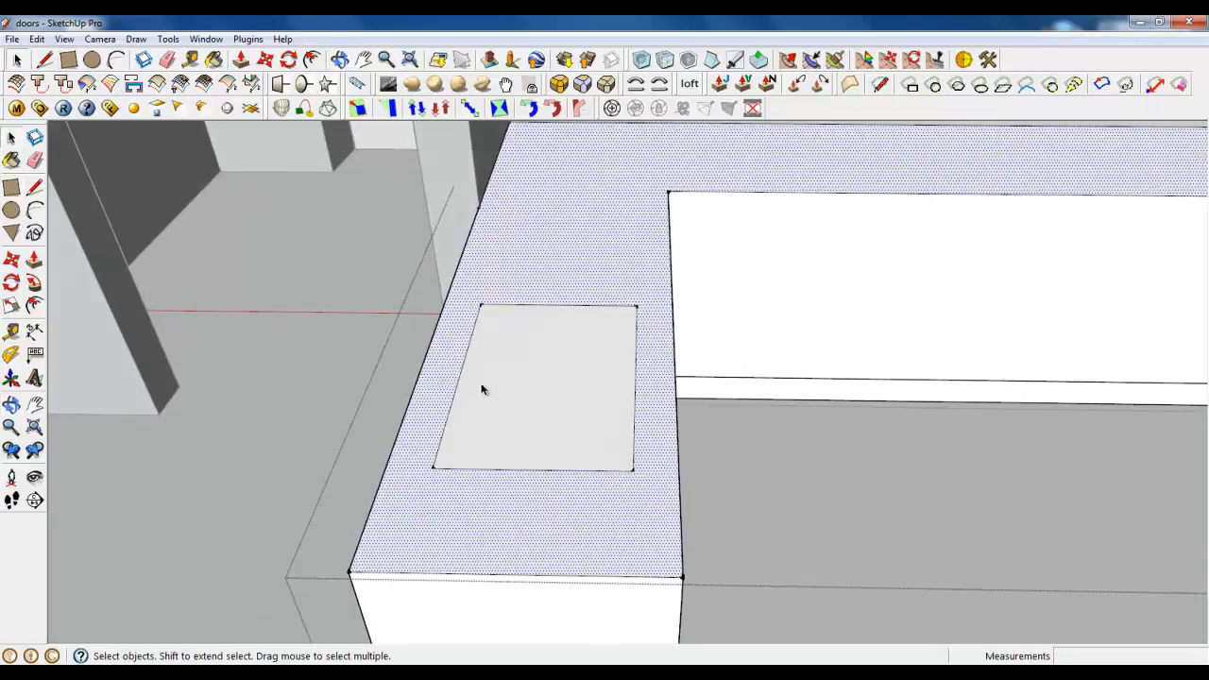
{"action": "right_click", "coordinate": [499, 362]}
{"action": "left_click", "coordinate": [549, 148]}
Inside the group, extrude the rectangle upward into a worktop slab and extend it to the short leg's free end and outer edge.
{"action": "double_click", "coordinate": [580, 406]}
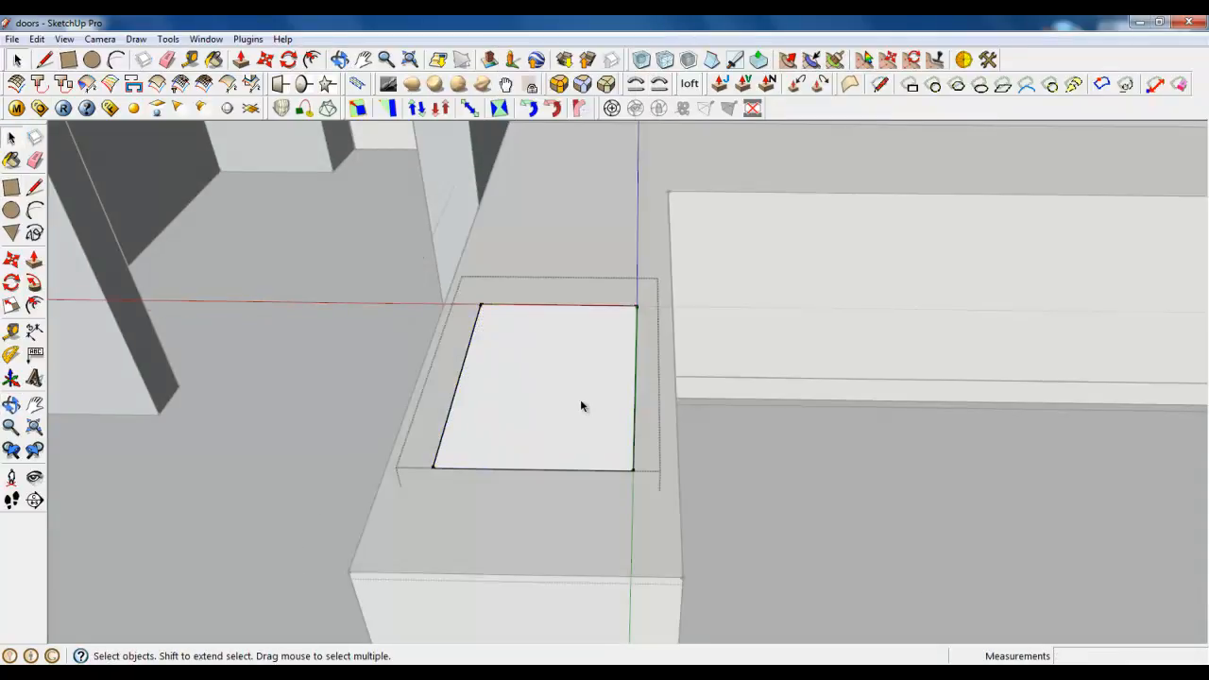
{"action": "left_click", "coordinate": [241, 59]}
{"action": "left_click_drag", "start_coordinate": [532, 374], "coordinate": [531, 343]}
{"action": "left_click_drag", "start_coordinate": [556, 497], "coordinate": [575, 611]}
{"action": "middle_click_drag", "start_coordinate": [573, 604], "coordinate": [661, 459]}
{"action": "scroll", "coordinate": [384, 615], "scroll_direction": "up", "scroll_amount": 5}
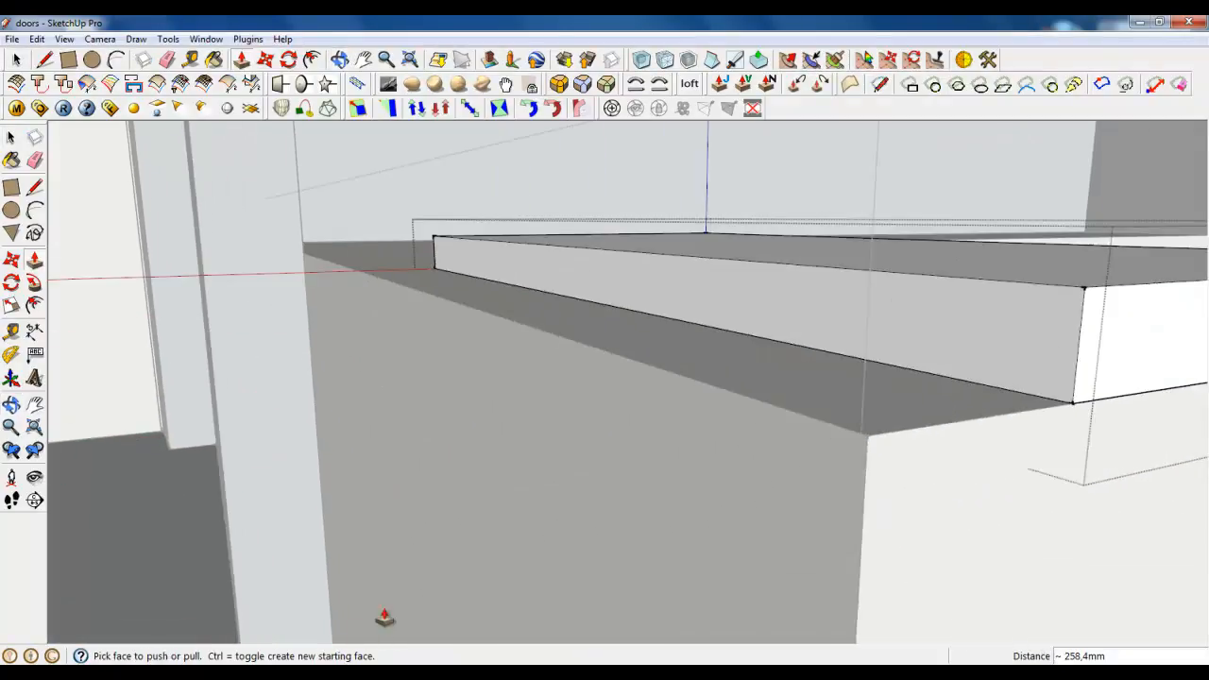
{"action": "left_click_drag", "start_coordinate": [682, 321], "coordinate": [651, 398]}
Extend the worktop slab's remaining sides to the short leg's inner edge and to the back wall.
{"action": "middle_click_drag", "start_coordinate": [755, 459], "coordinate": [500, 462]}
{"action": "scroll", "coordinate": [485, 537], "scroll_direction": "down", "scroll_amount": 6}
{"action": "scroll", "coordinate": [594, 402], "scroll_direction": "up", "scroll_amount": 4}
{"action": "left_click_drag", "start_coordinate": [525, 317], "coordinate": [612, 466]}
{"action": "scroll", "coordinate": [612, 469], "scroll_direction": "down", "scroll_amount": 4}
{"action": "middle_click_drag", "start_coordinate": [848, 359], "coordinate": [637, 518]}
{"action": "scroll", "coordinate": [505, 540], "scroll_direction": "up", "scroll_amount": 3}
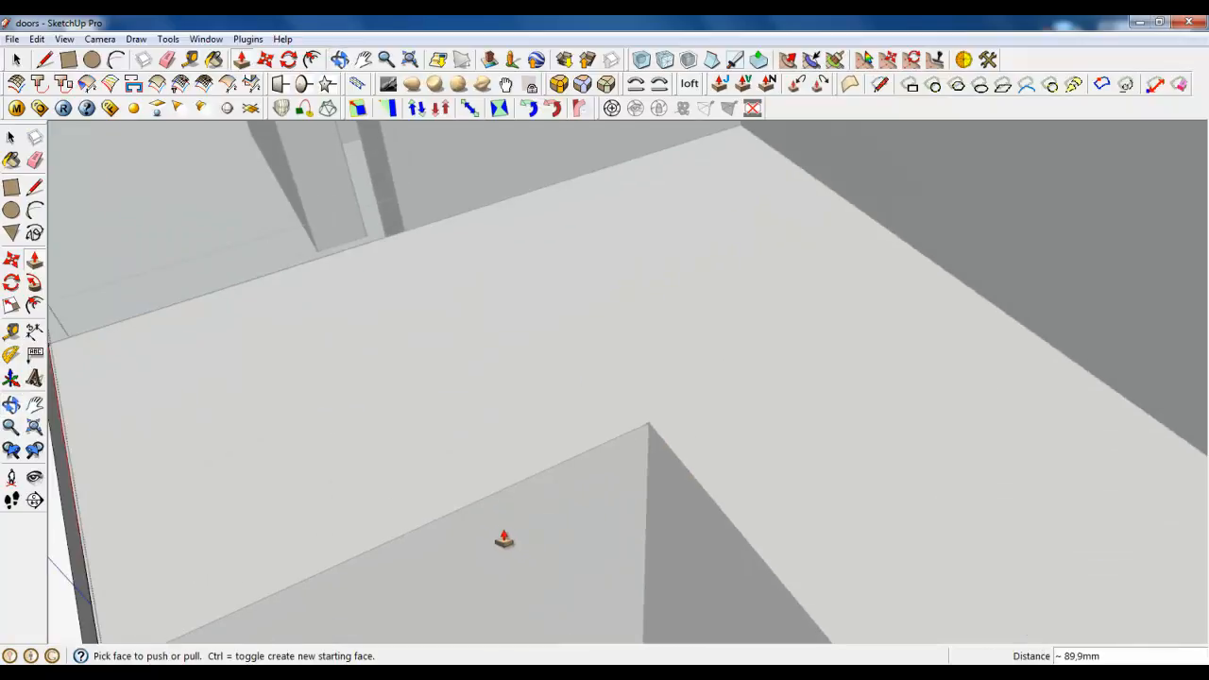
{"action": "left_click_drag", "start_coordinate": [81, 607], "coordinate": [984, 255]}
{"action": "middle_click_drag", "start_coordinate": [652, 374], "coordinate": [847, 369]}
{"action": "scroll", "coordinate": [848, 369], "scroll_direction": "down", "scroll_amount": 5}
{"action": "middle_click_drag", "start_coordinate": [648, 270], "coordinate": [746, 279]}
{"action": "scroll", "coordinate": [632, 482], "scroll_direction": "up", "scroll_amount": 5}
{"action": "middle_click_drag", "start_coordinate": [617, 457], "coordinate": [626, 251]}
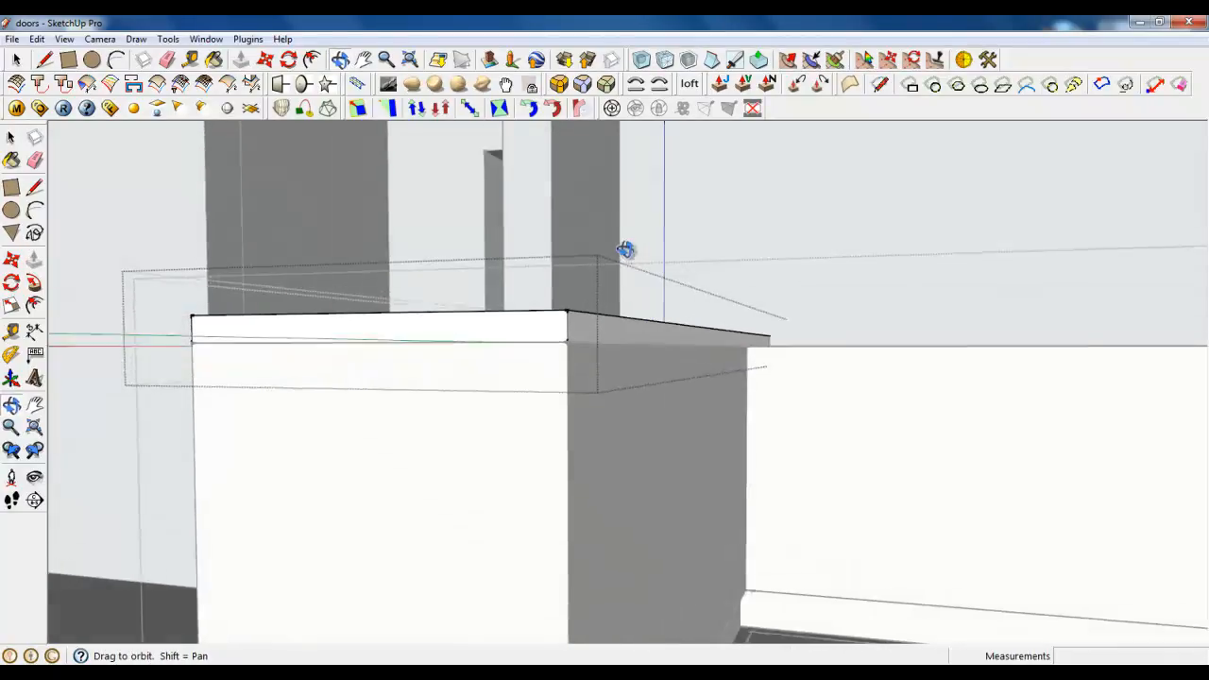
Extend the worktop slab's inner long side 25 mm beyond the short leg's cabinet face with Push/Pull.
{"action": "scroll", "coordinate": [580, 359], "scroll_direction": "up", "scroll_amount": 3}
{"action": "left_click_drag", "start_coordinate": [586, 329], "coordinate": [620, 325]}
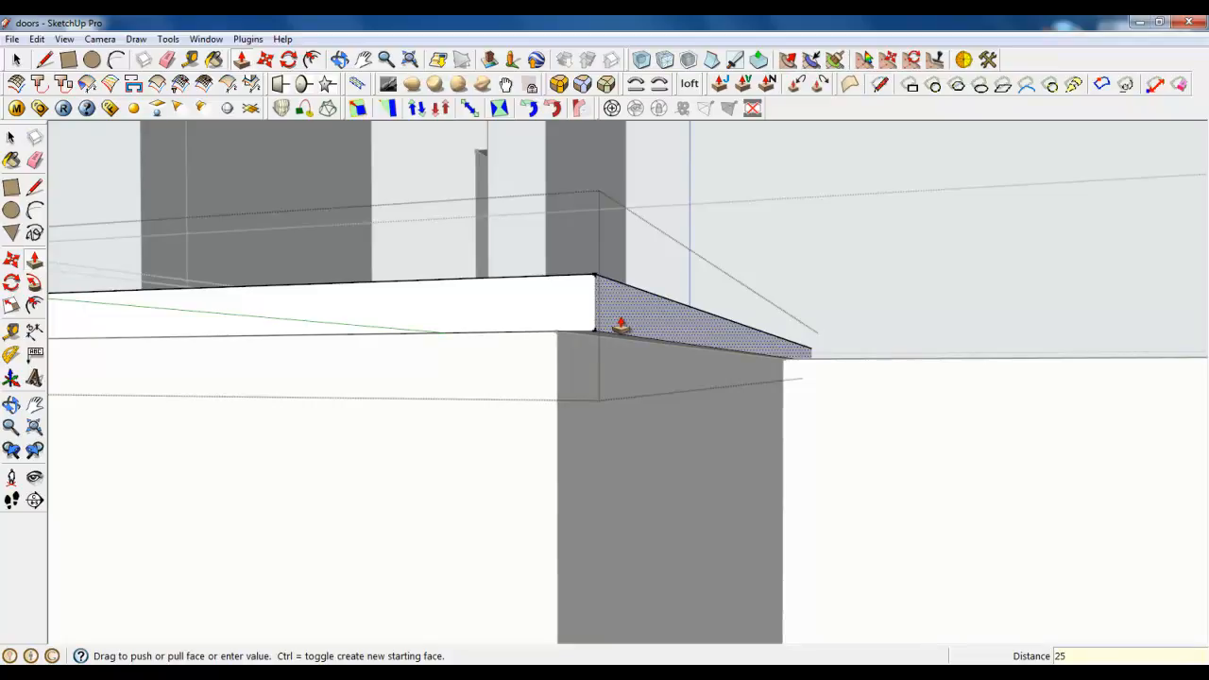
{"action": "key", "text": "Return"}
{"action": "middle_click_drag", "start_coordinate": [624, 353], "coordinate": [720, 351]}
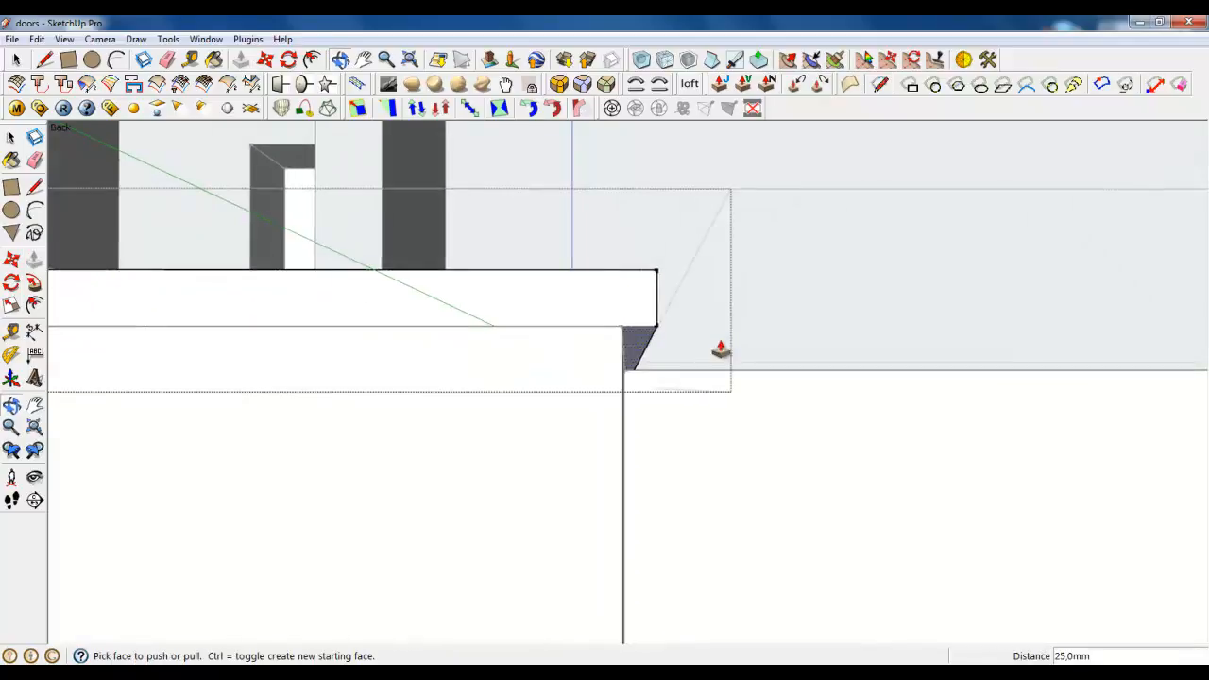
{"action": "scroll", "coordinate": [632, 356], "scroll_direction": "up", "scroll_amount": 5}
{"action": "scroll", "coordinate": [652, 360], "scroll_direction": "down", "scroll_amount": 5}
{"action": "scroll", "coordinate": [654, 361], "scroll_direction": "up", "scroll_amount": 1}
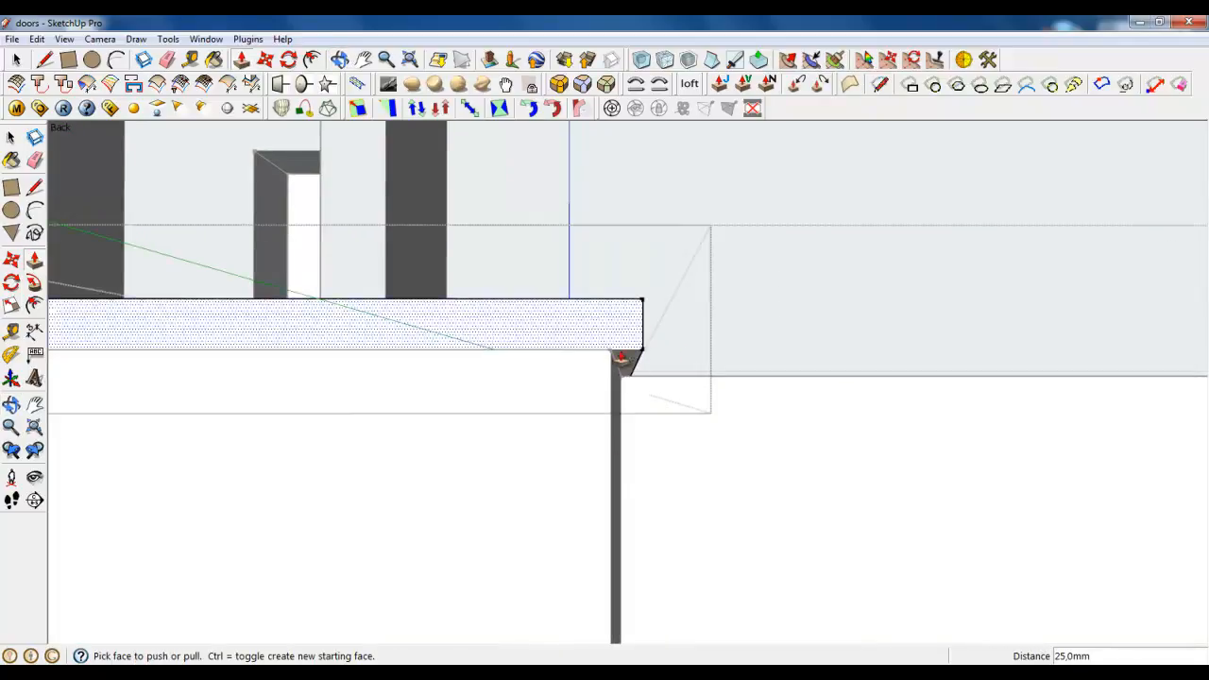
{"action": "middle_click_drag", "start_coordinate": [618, 383], "coordinate": [455, 431]}
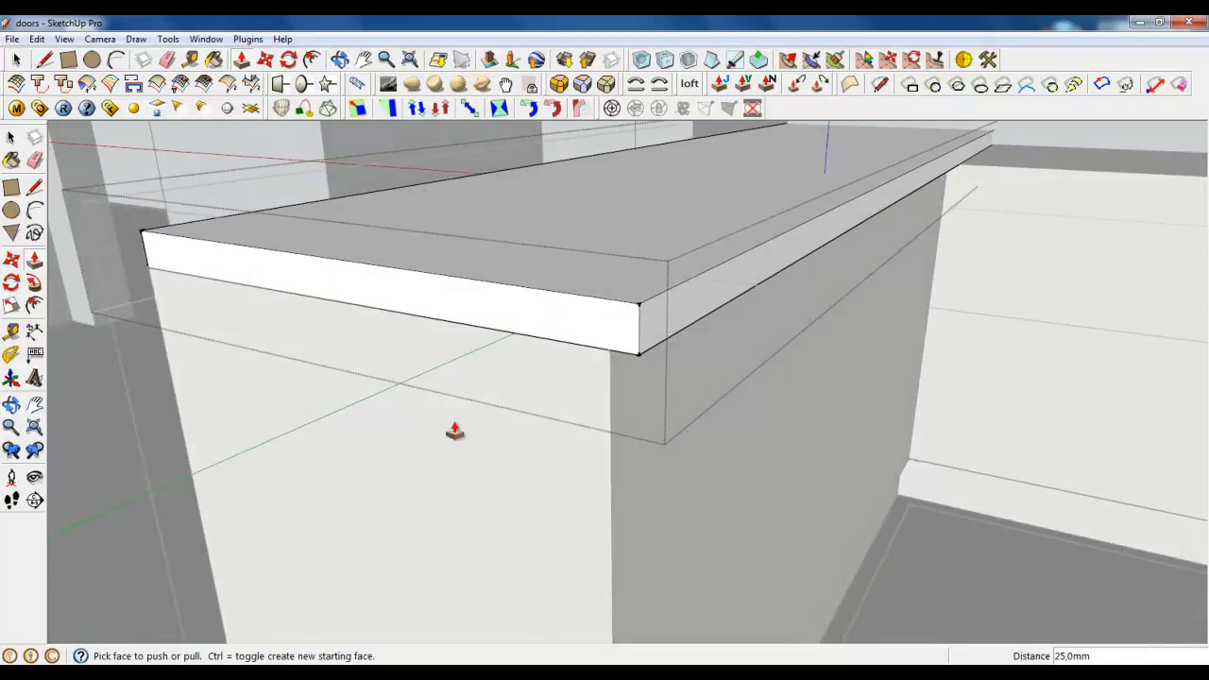
{"action": "middle_click_drag", "start_coordinate": [538, 413], "coordinate": [510, 432]}
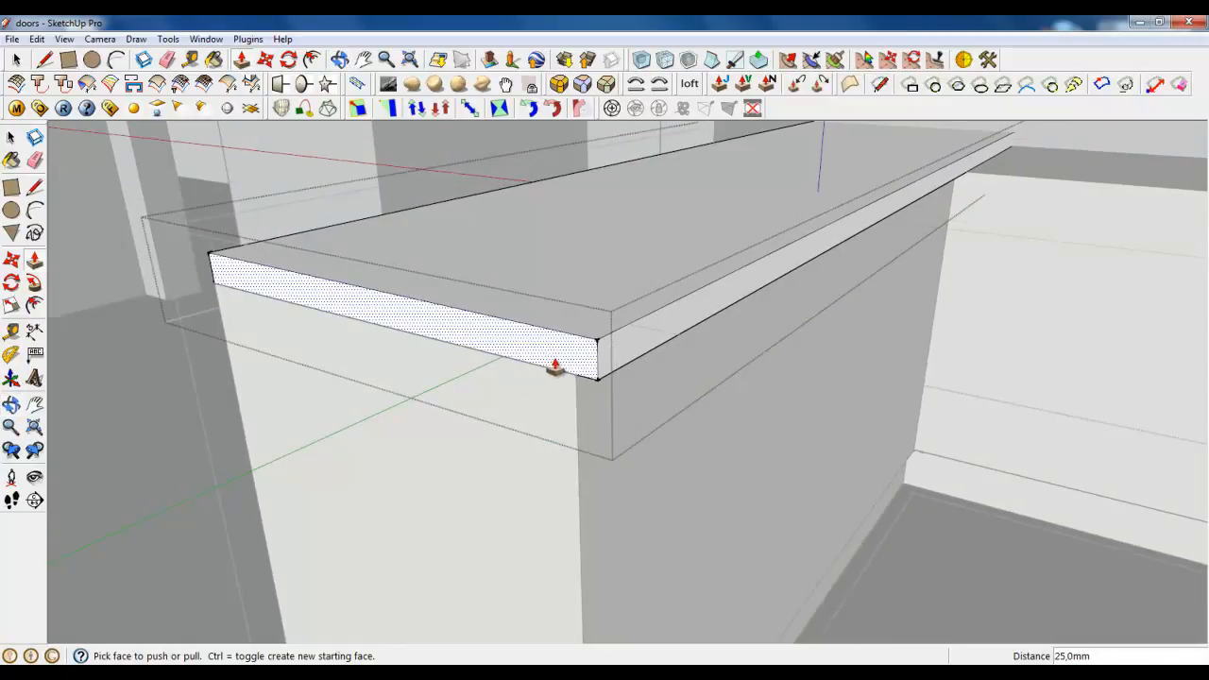
View the "Kitchen zone final" reference image to check the side panel at the worktop's free end, and return to the model.
{"action": "key", "text": "alt+Tab"}
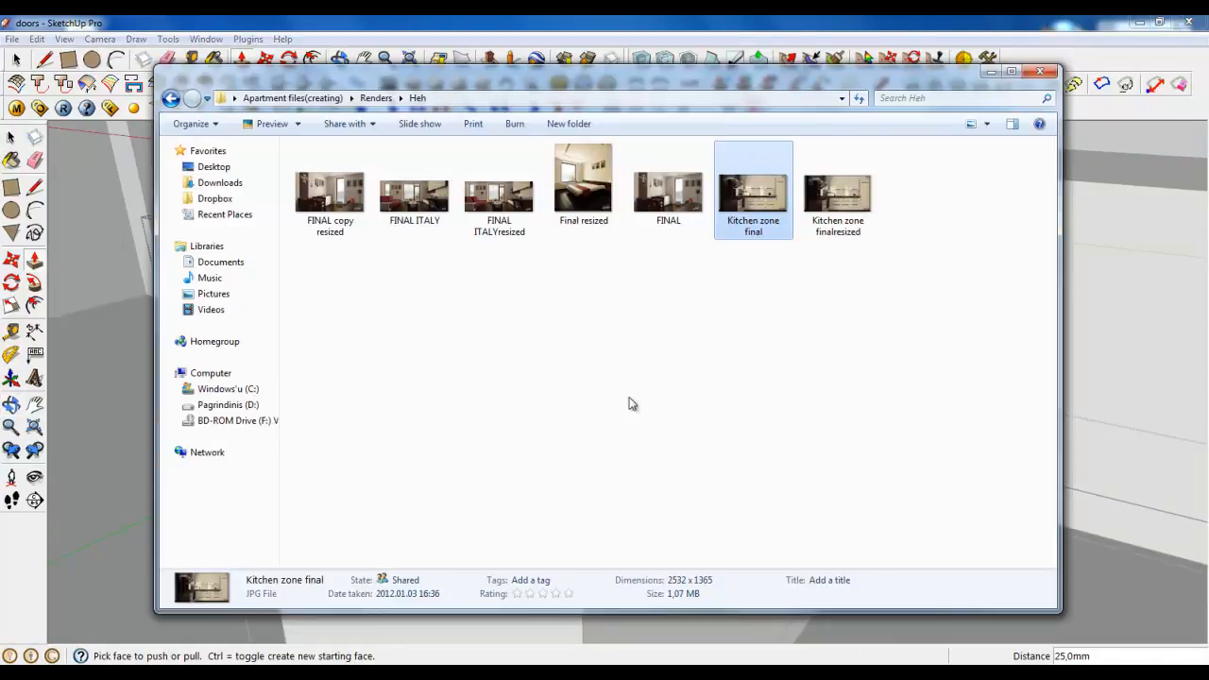
{"action": "double_click", "coordinate": [747, 198]}
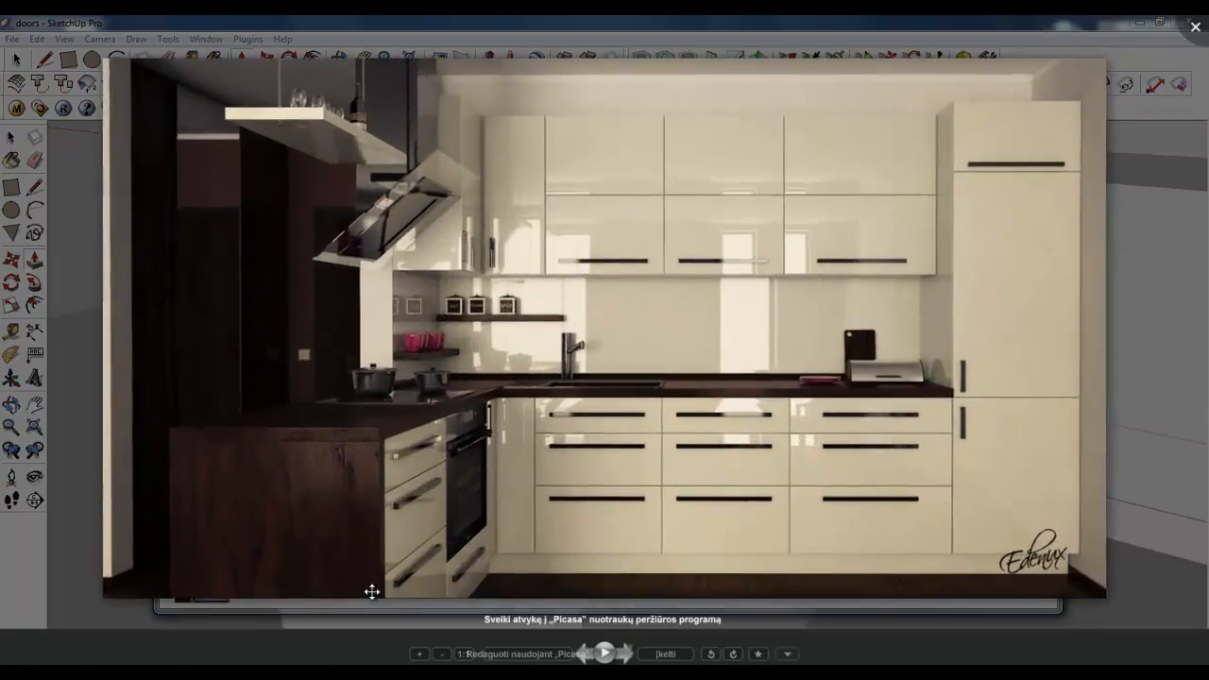
{"action": "key", "text": "Escape"}
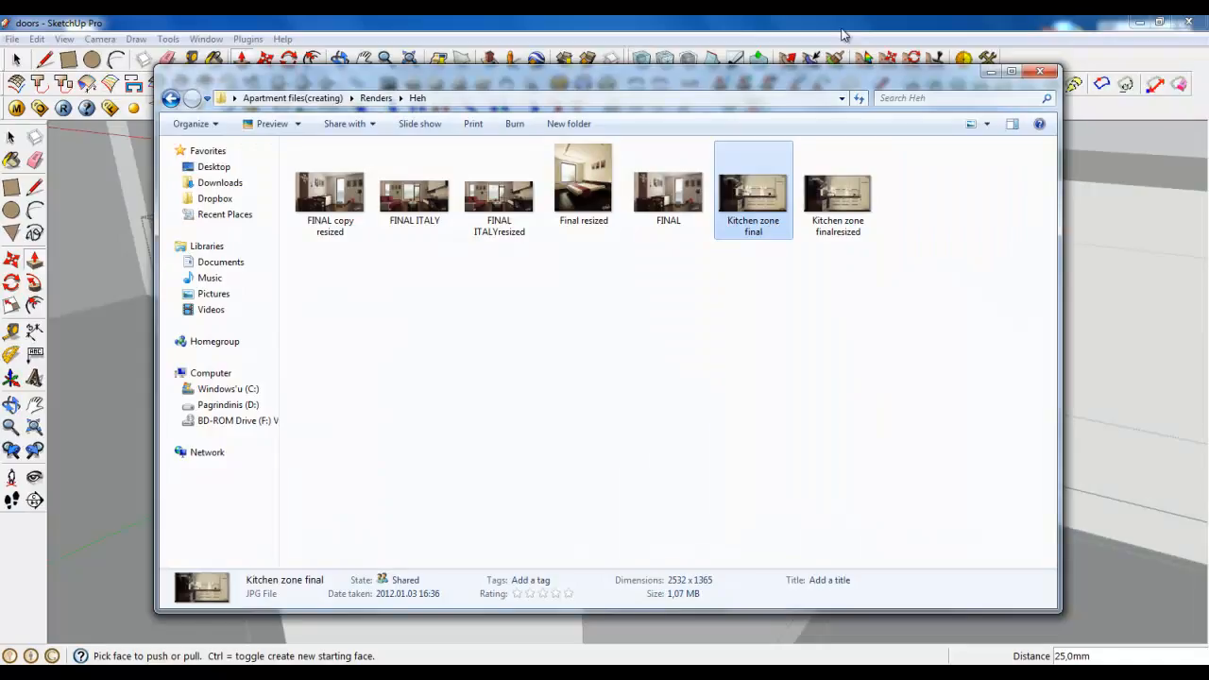
{"action": "key", "text": "alt+Tab"}
Extend the worktop slab's free end face outward by 40 mm.
{"action": "middle_click_drag", "start_coordinate": [697, 283], "coordinate": [457, 400]}
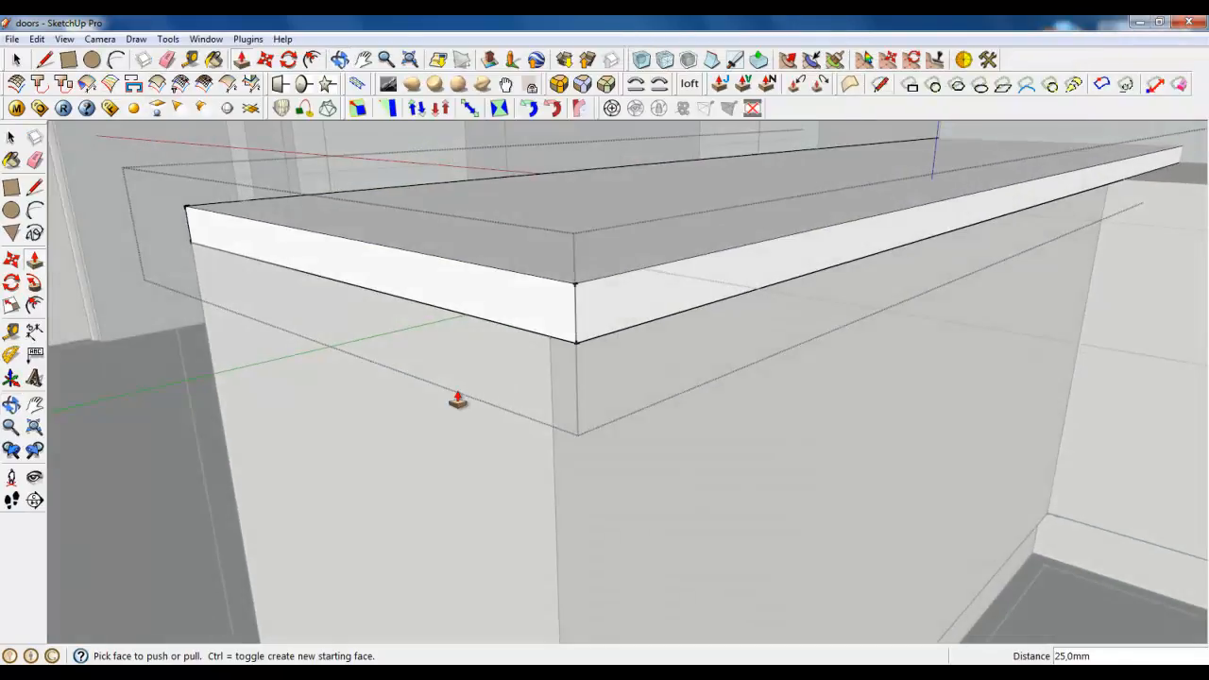
{"action": "left_click_drag", "start_coordinate": [539, 319], "coordinate": [501, 324]}
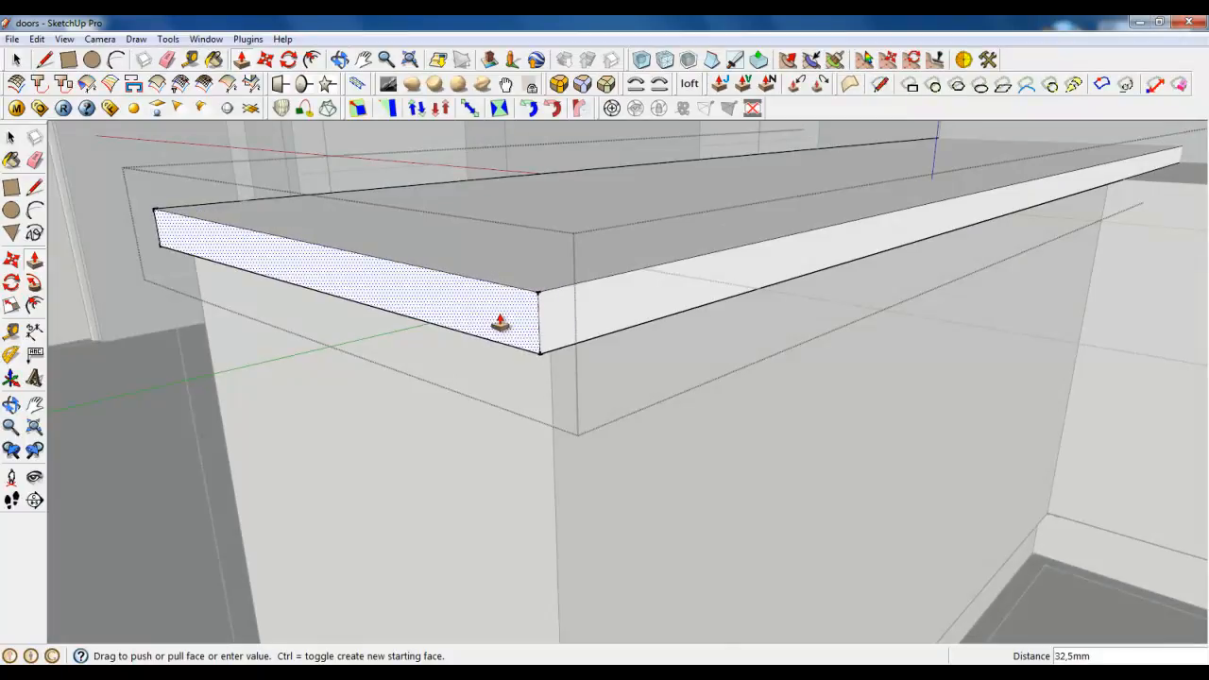
{"action": "key", "text": "Return"}
Draw a line across the underside of the worktop's end overhang, following the cabinet's end edge to the overhang's inner side.
{"action": "middle_click_drag", "start_coordinate": [526, 405], "coordinate": [501, 180]}
{"action": "left_click", "coordinate": [45, 60]}
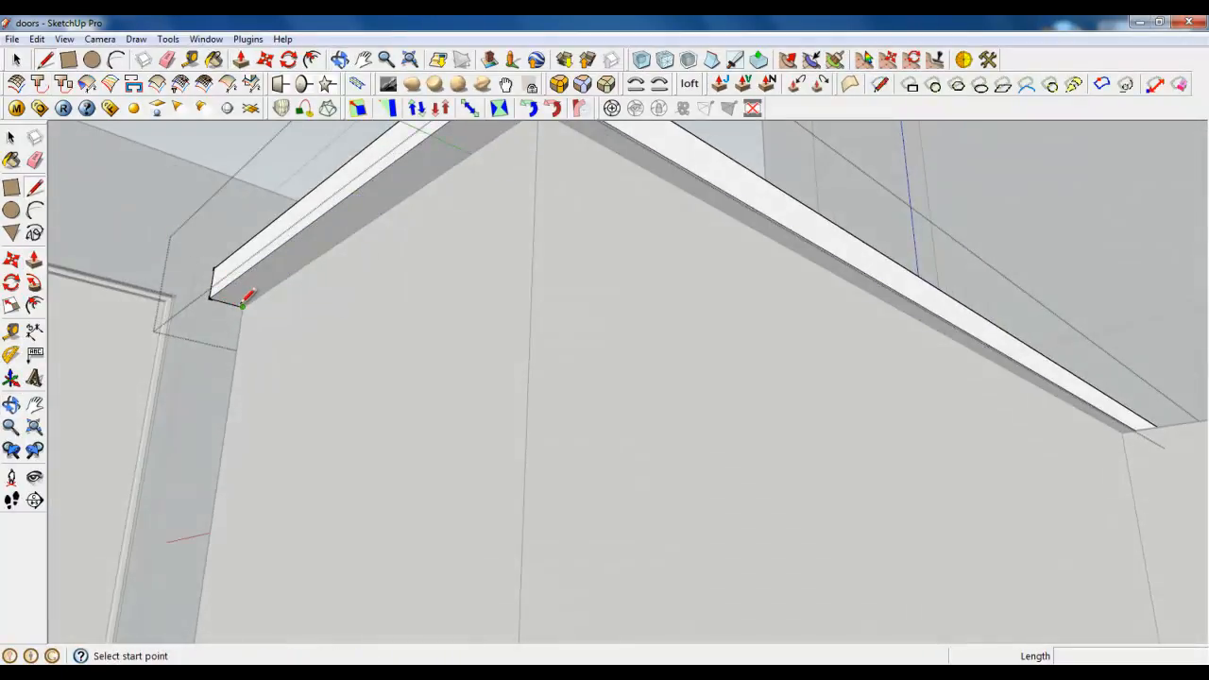
{"action": "left_click", "coordinate": [244, 299]}
{"action": "middle_click_drag", "start_coordinate": [244, 299], "coordinate": [419, 292]}
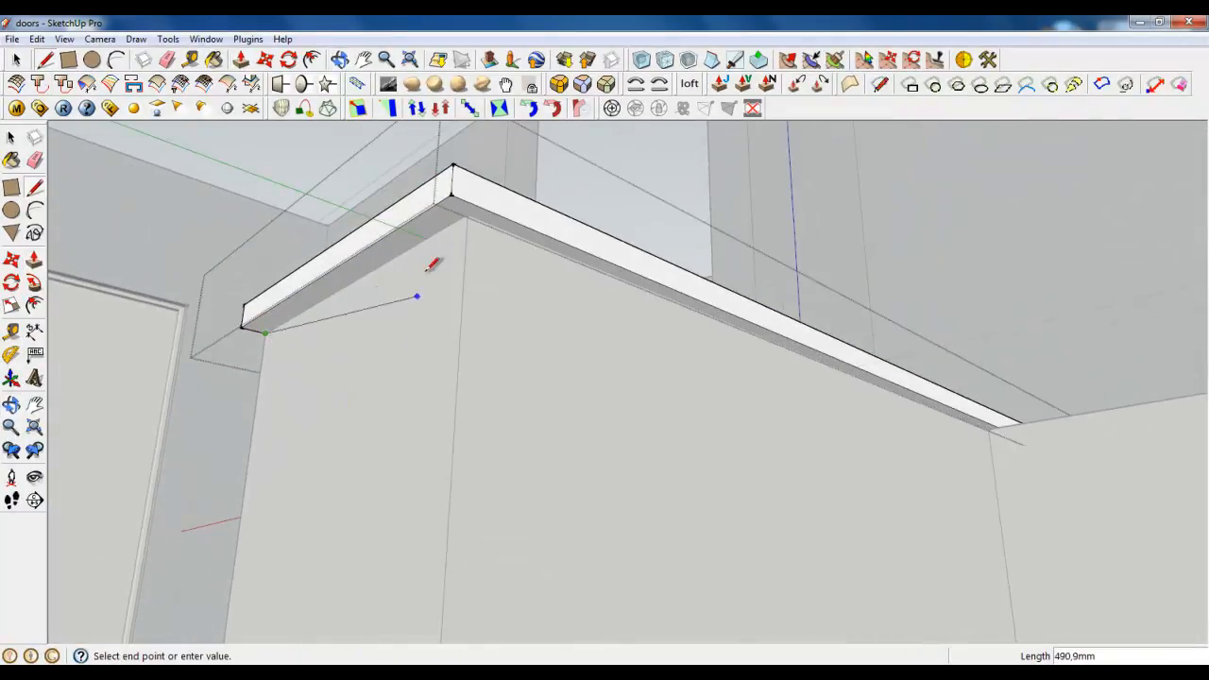
{"action": "left_click", "coordinate": [480, 206]}
Extrude the underside strip down 860 mm to the floor to form the end panel.
{"action": "key", "text": "p"}
{"action": "middle_click_drag", "start_coordinate": [432, 218], "coordinate": [553, 529]}
{"action": "left_click", "coordinate": [896, 531]}
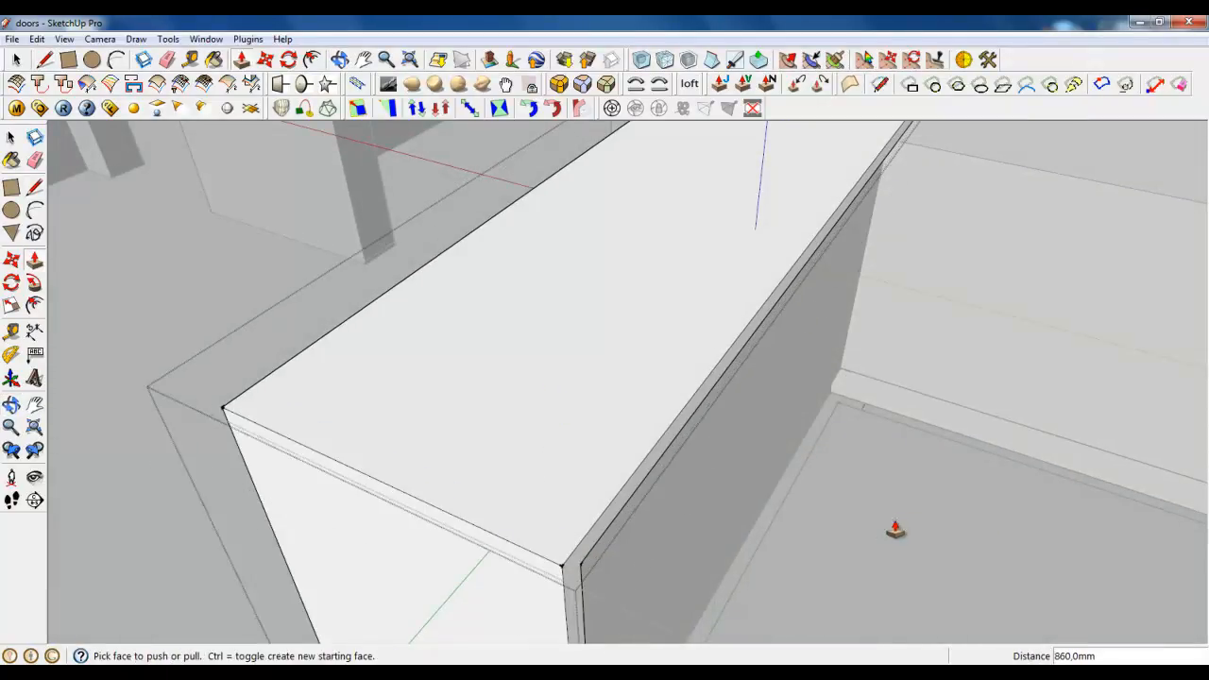
Draw a 40 mm line across the end panel's narrow inner side, level with the worktop's underside.
{"action": "scroll", "coordinate": [705, 397], "scroll_direction": "down", "scroll_amount": 3}
{"action": "middle_click_drag", "start_coordinate": [640, 527], "coordinate": [621, 407]}
{"action": "scroll", "coordinate": [606, 330], "scroll_direction": "up", "scroll_amount": 3}
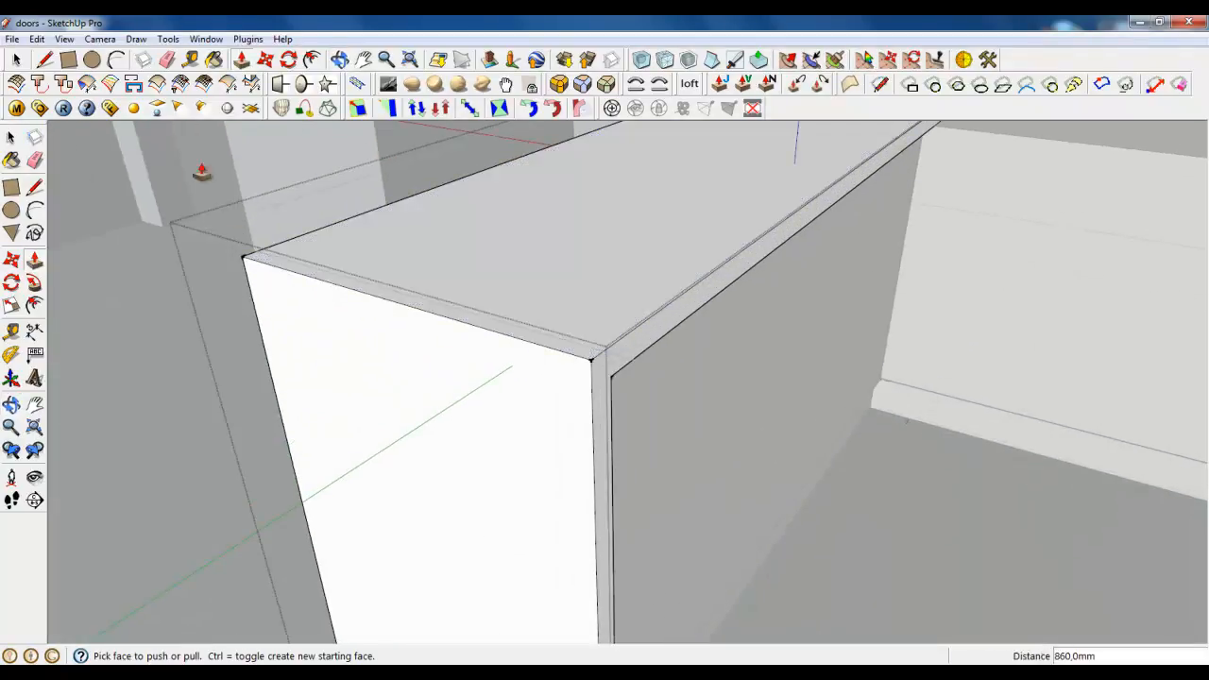
{"action": "left_click", "coordinate": [45, 60]}
{"action": "scroll", "coordinate": [419, 532], "scroll_direction": "down", "scroll_amount": 5}
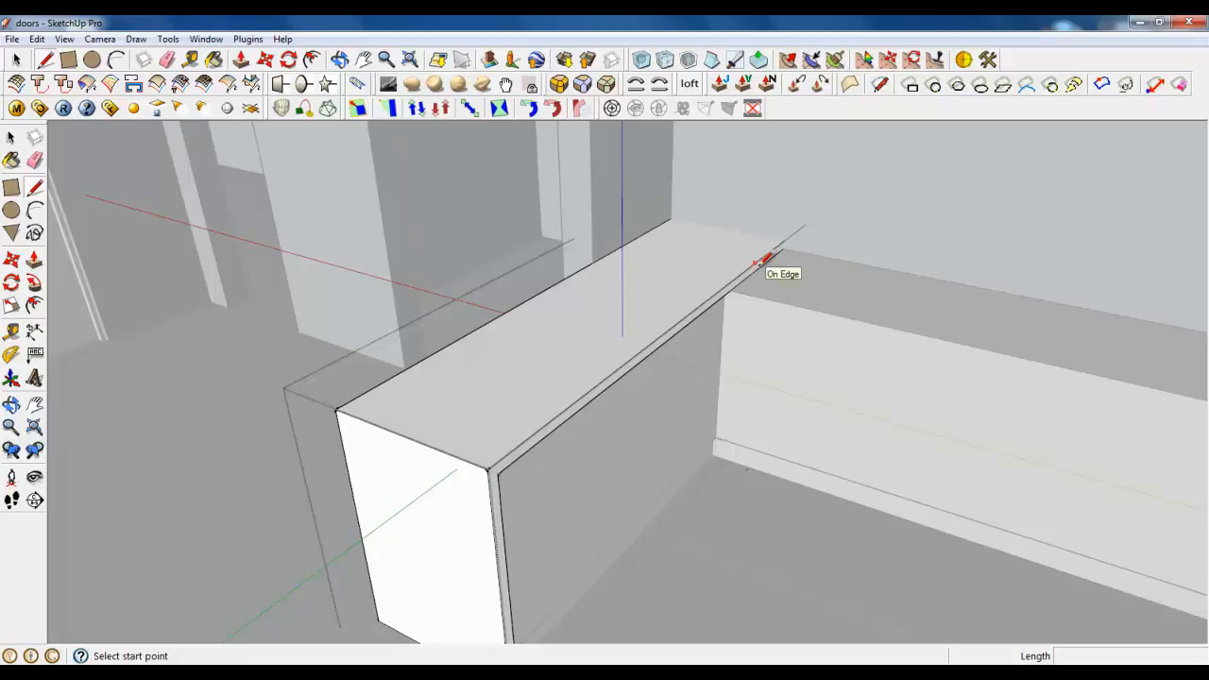
{"action": "scroll", "coordinate": [507, 475], "scroll_direction": "up", "scroll_amount": 4}
{"action": "middle_click_drag", "start_coordinate": [485, 475], "coordinate": [397, 445]}
{"action": "scroll", "coordinate": [453, 420], "scroll_direction": "up", "scroll_amount": 2}
{"action": "left_click", "coordinate": [529, 385]}
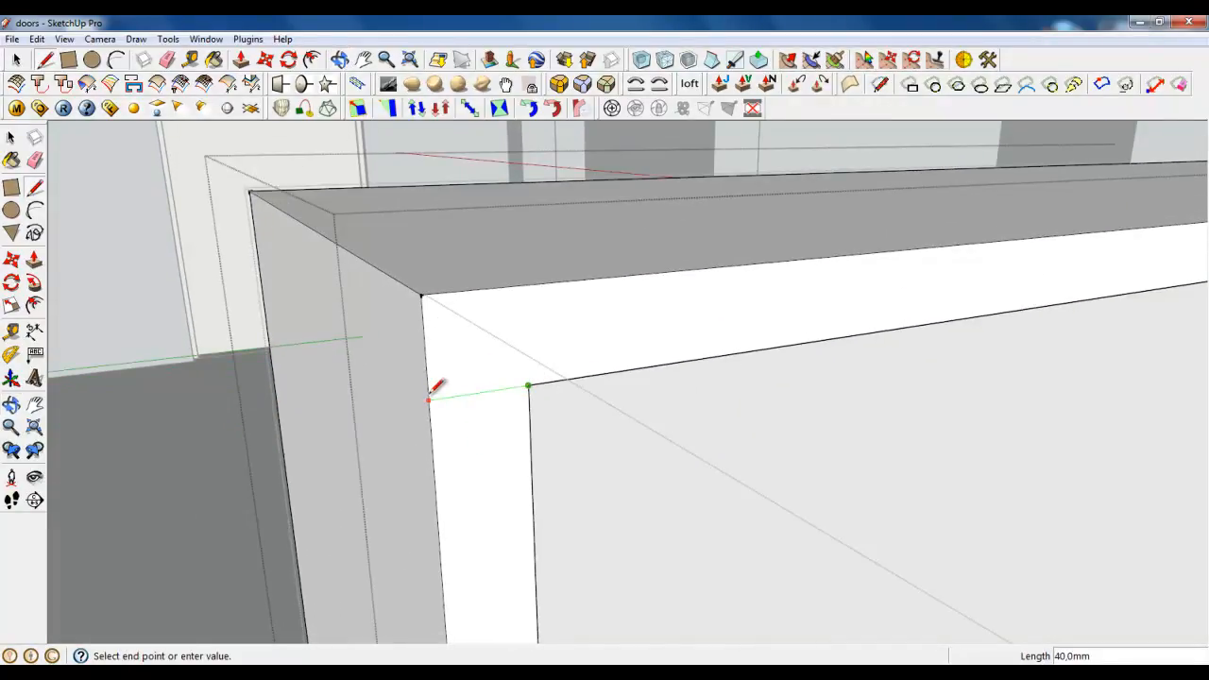
{"action": "left_click", "coordinate": [426, 386]}
Draw a second parallel line across the panel's narrow side, 1 mm below the first.
{"action": "scroll", "coordinate": [426, 386], "scroll_direction": "up", "scroll_amount": 2}
{"action": "left_click", "coordinate": [424, 384]}
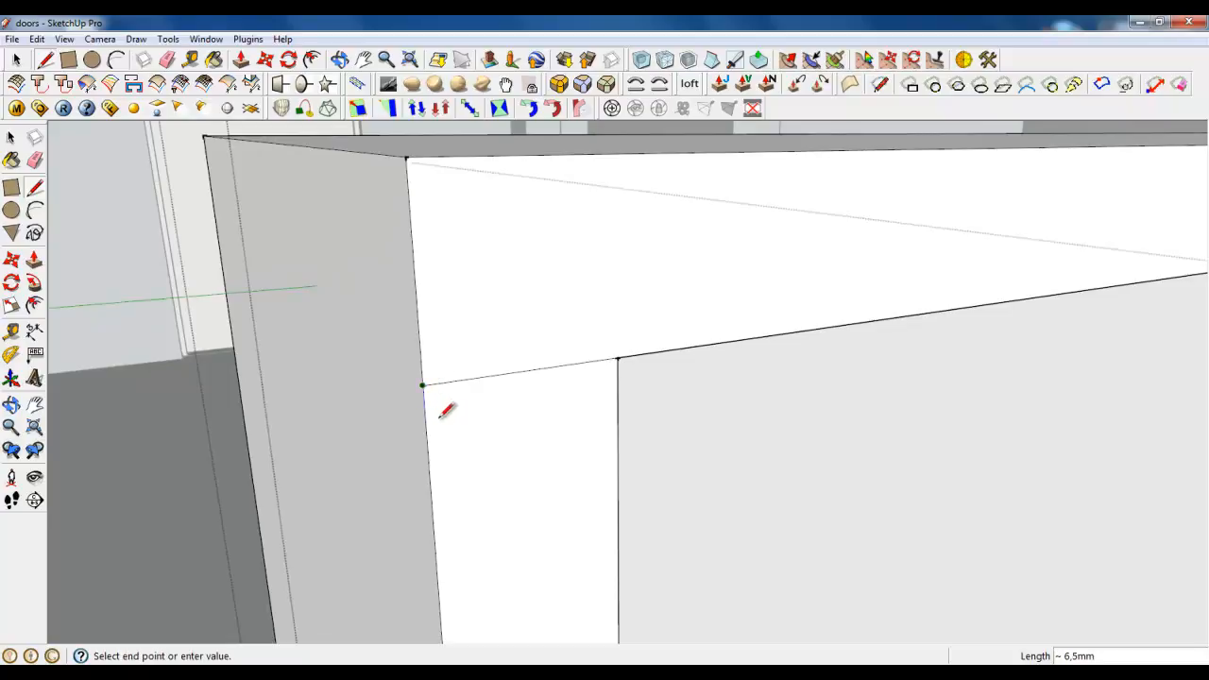
{"action": "key", "text": "Escape"}
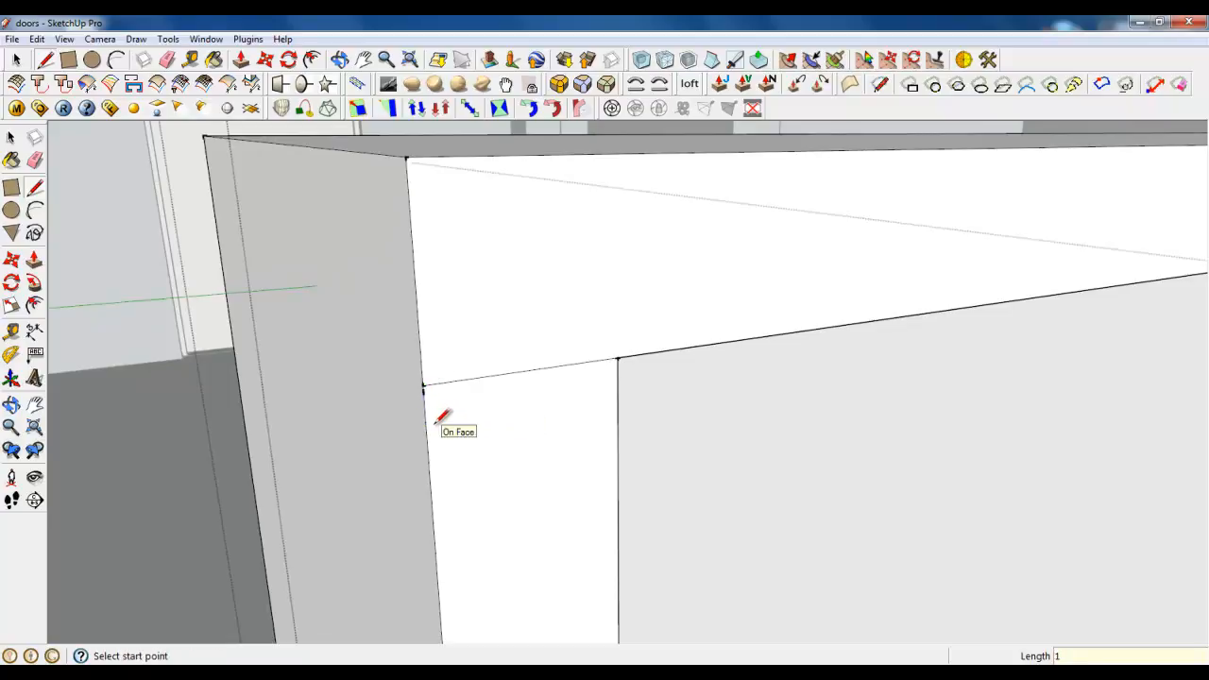
{"action": "left_click", "coordinate": [424, 386]}
{"action": "left_click", "coordinate": [619, 360]}
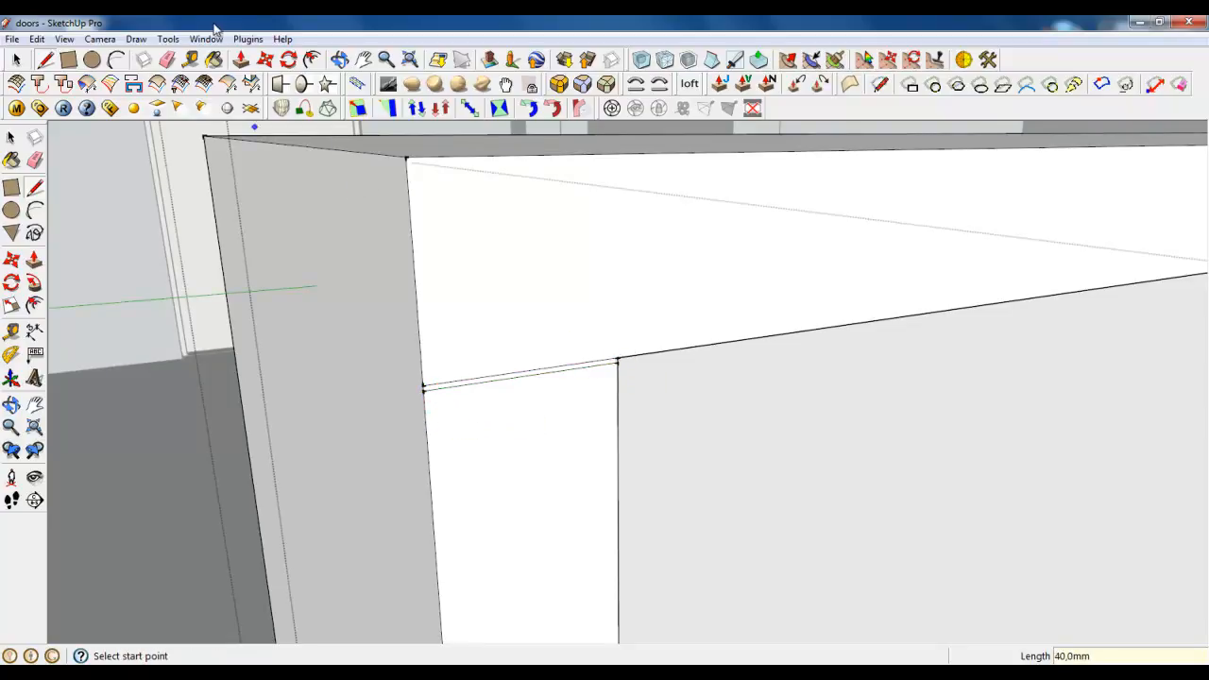
Push the 1 mm strip through to the panel's far edge, cutting a thin joint beneath the worktop.
{"action": "left_click", "coordinate": [240, 58]}
{"action": "left_click", "coordinate": [439, 391]}
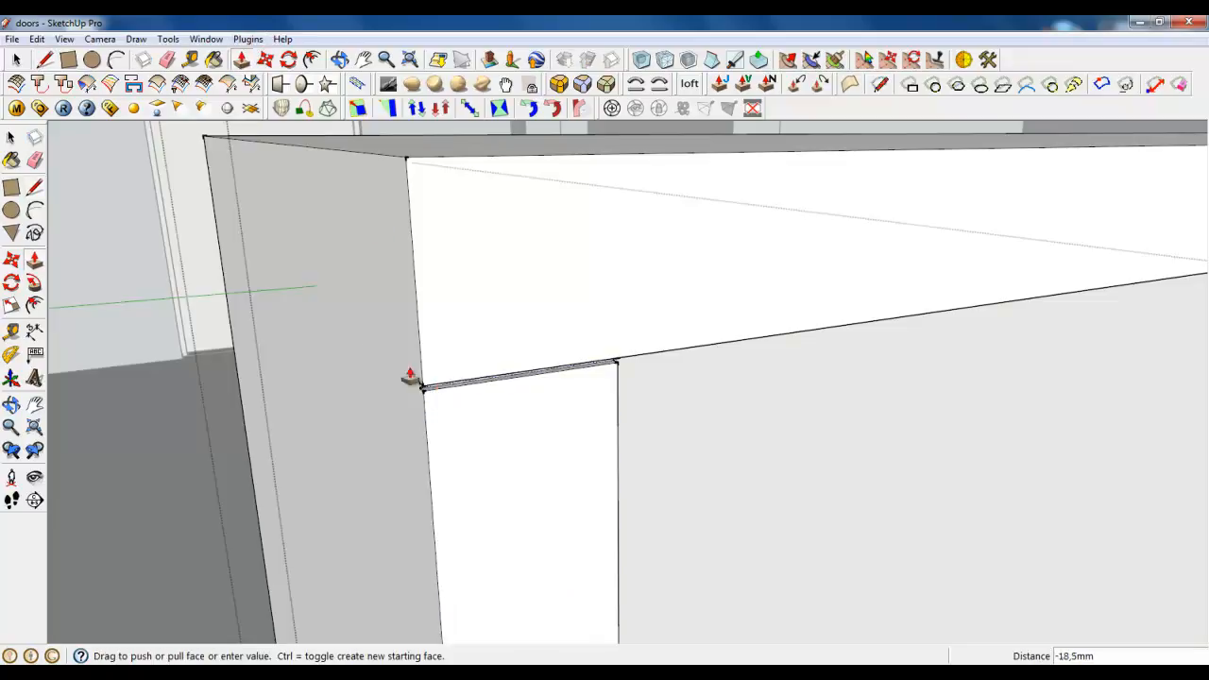
{"action": "left_click", "coordinate": [211, 197]}
Examine the thin joint between the worktop and the end panel at its corners and along the end face.
{"action": "middle_click_drag", "start_coordinate": [321, 345], "coordinate": [842, 424]}
{"action": "middle_click_drag", "start_coordinate": [444, 349], "coordinate": [292, 332]}
{"action": "key", "text": "space"}
{"action": "middle_click_drag", "start_coordinate": [545, 429], "coordinate": [566, 395]}
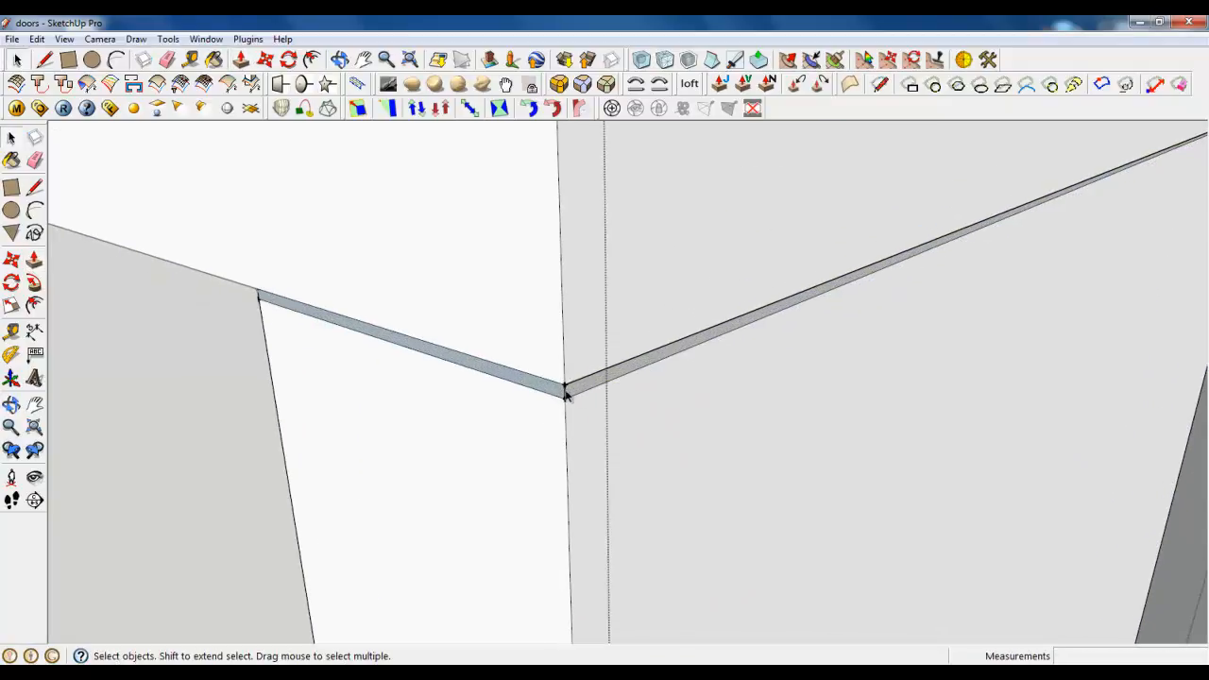
{"action": "scroll", "coordinate": [236, 315], "scroll_direction": "up", "scroll_amount": 3}
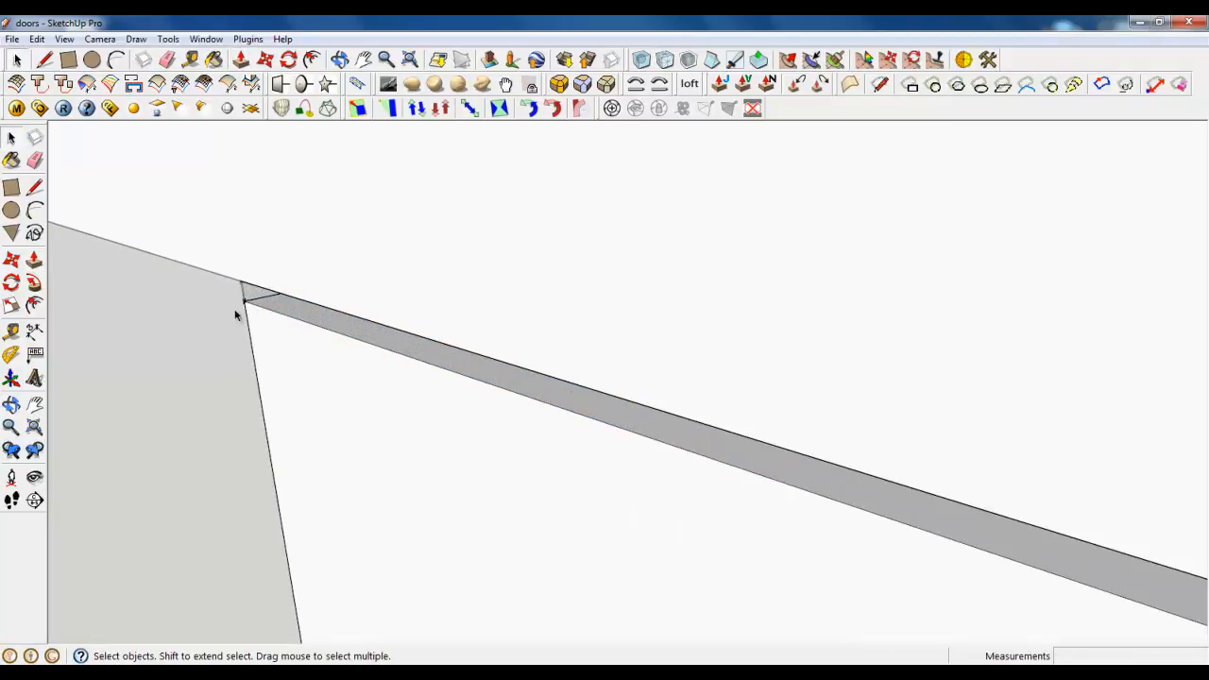
{"action": "scroll", "coordinate": [340, 478], "scroll_direction": "down", "scroll_amount": 6}
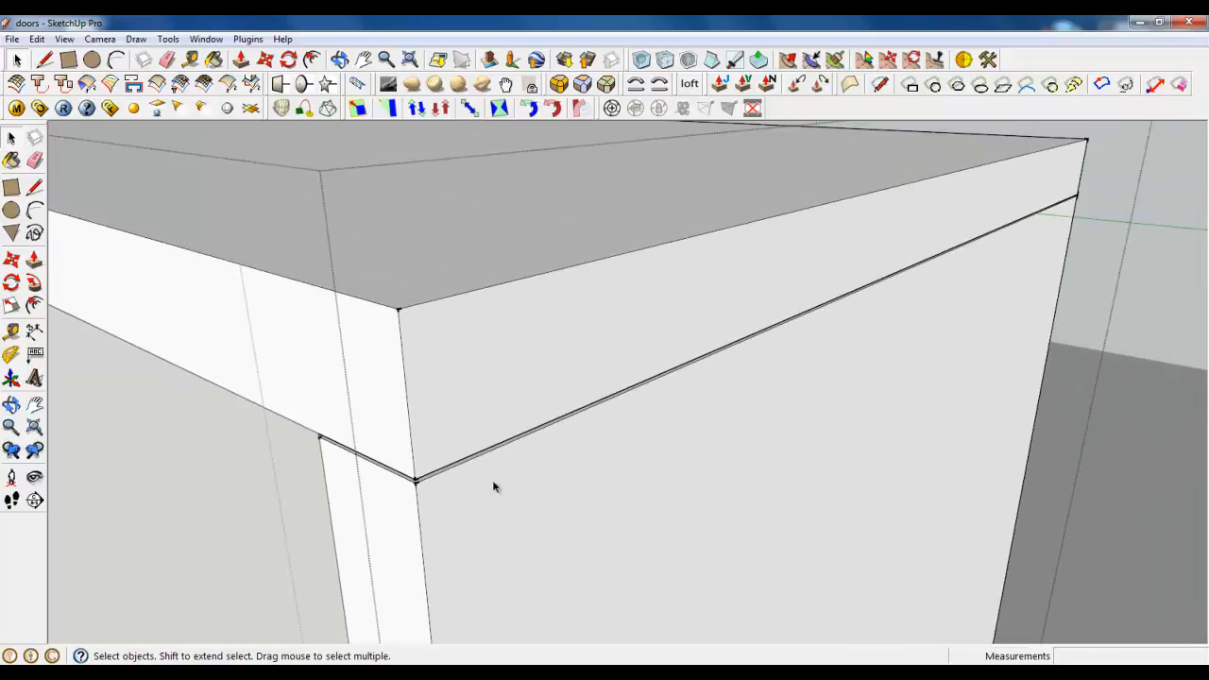
{"action": "middle_click_drag", "start_coordinate": [883, 342], "coordinate": [429, 493]}
Draw a vertical 40 mm line on the worktop's inner side where the long leg's front edge meets it.
{"action": "scroll", "coordinate": [429, 493], "scroll_direction": "down", "scroll_amount": 5}
{"action": "scroll", "coordinate": [599, 424], "scroll_direction": "down", "scroll_amount": 3}
{"action": "scroll", "coordinate": [653, 351], "scroll_direction": "up", "scroll_amount": 6}
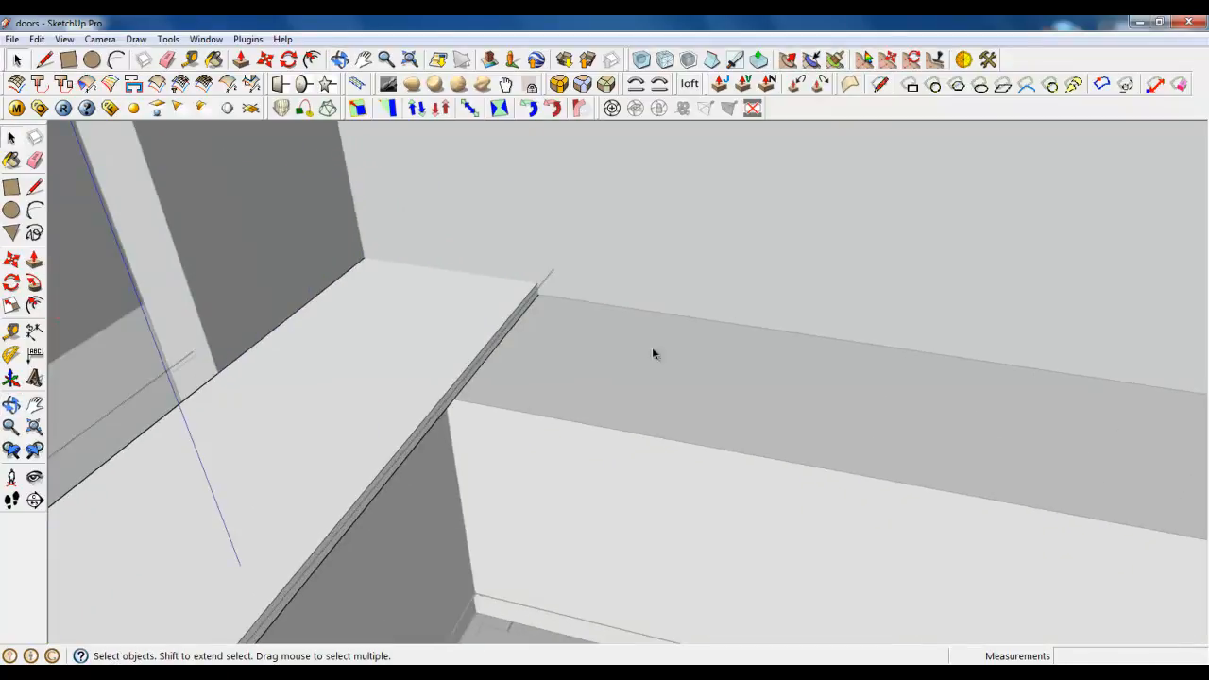
{"action": "key", "text": "l"}
{"action": "scroll", "coordinate": [416, 388], "scroll_direction": "up", "scroll_amount": 1}
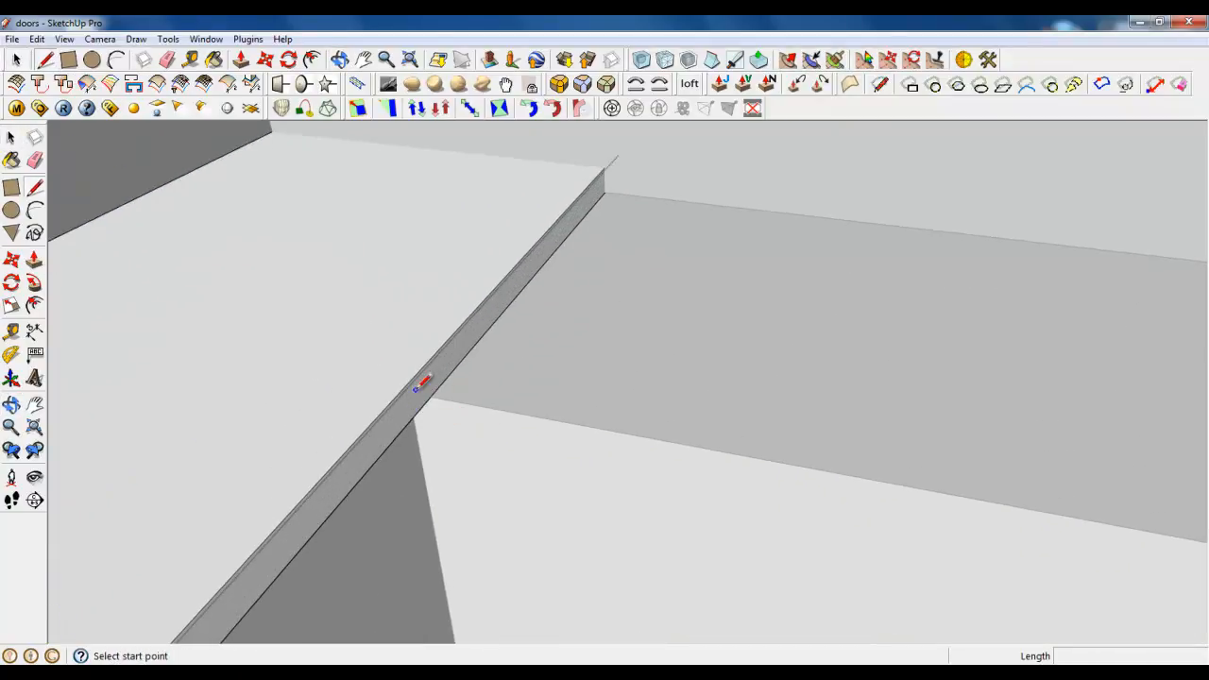
{"action": "left_click", "coordinate": [430, 395]}
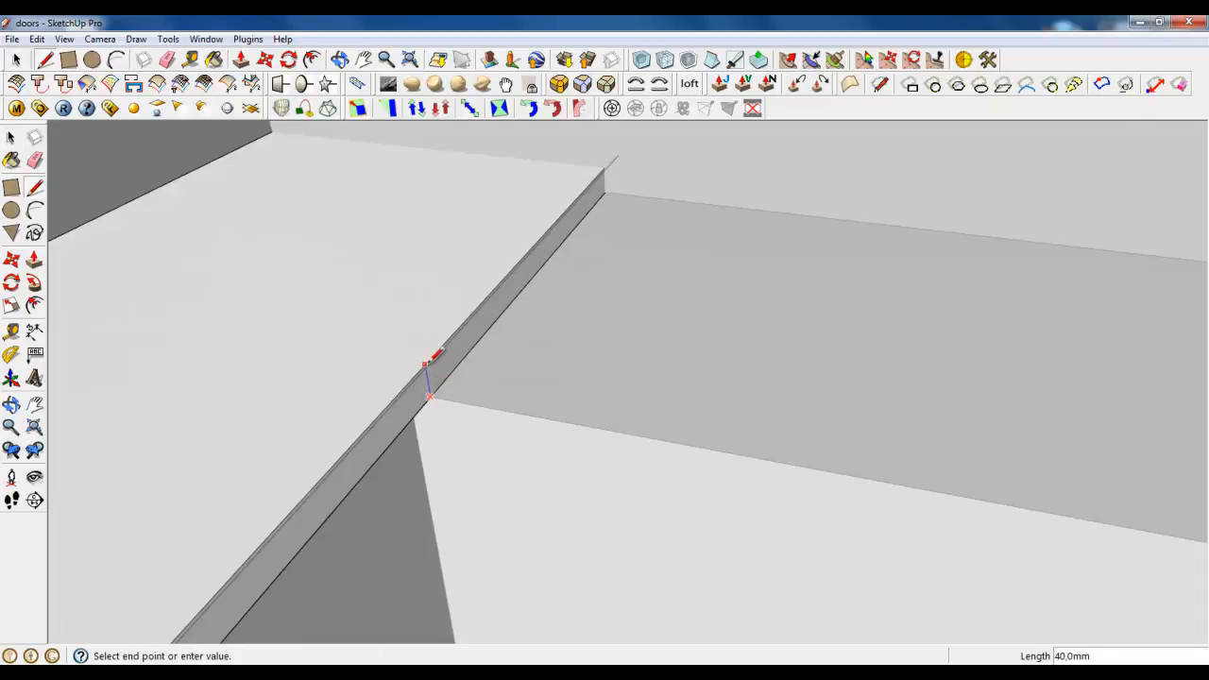
{"action": "left_click", "coordinate": [425, 366]}
Extrude the divided side face along the long leg's cabinets to their far end, making the worktop L-shaped.
{"action": "left_click", "coordinate": [241, 60]}
{"action": "left_click", "coordinate": [469, 354]}
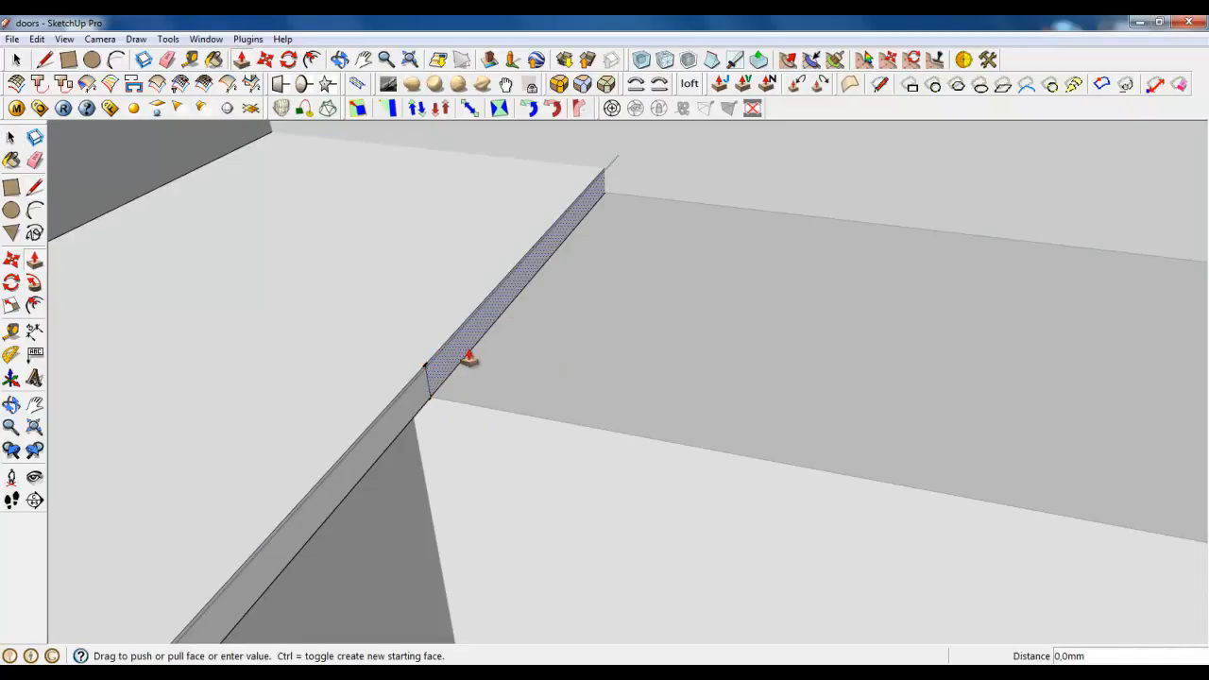
{"action": "scroll", "coordinate": [619, 472], "scroll_direction": "down", "scroll_amount": 4}
{"action": "middle_click_drag", "start_coordinate": [644, 480], "coordinate": [724, 487]}
{"action": "scroll", "coordinate": [724, 487], "scroll_direction": "down", "scroll_amount": 3}
{"action": "scroll", "coordinate": [806, 456], "scroll_direction": "down", "scroll_amount": 4}
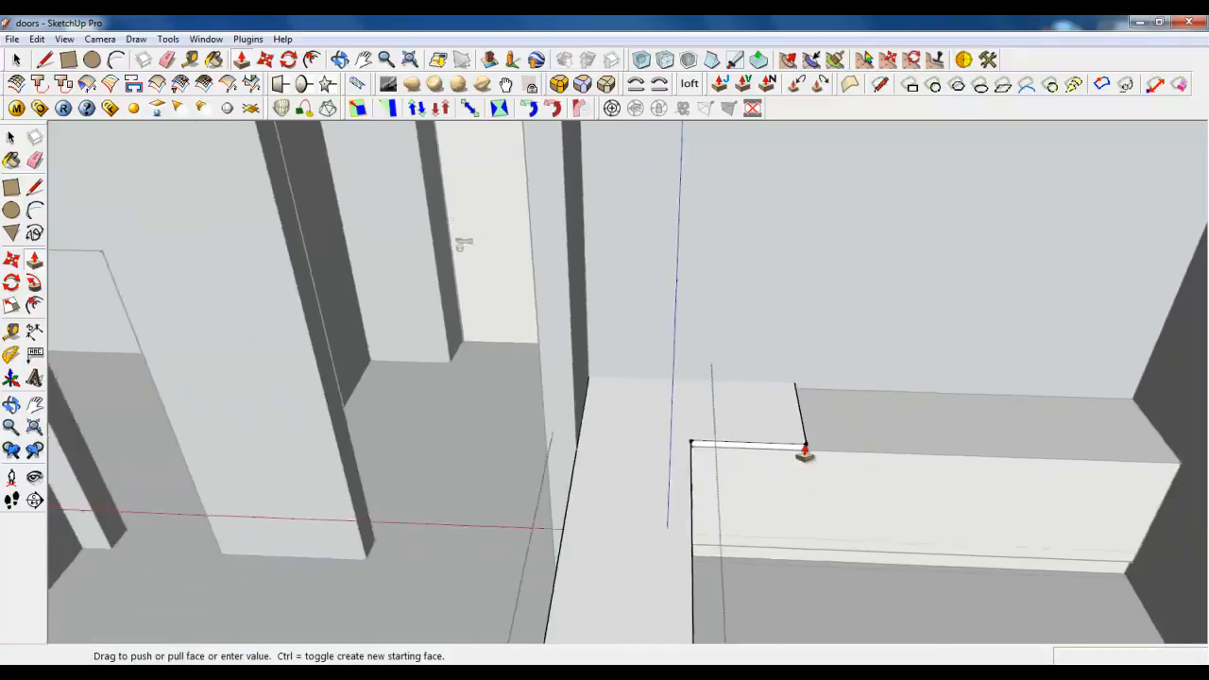
{"action": "left_click", "coordinate": [1041, 394]}
{"action": "scroll", "coordinate": [1036, 450], "scroll_direction": "up", "scroll_amount": 3}
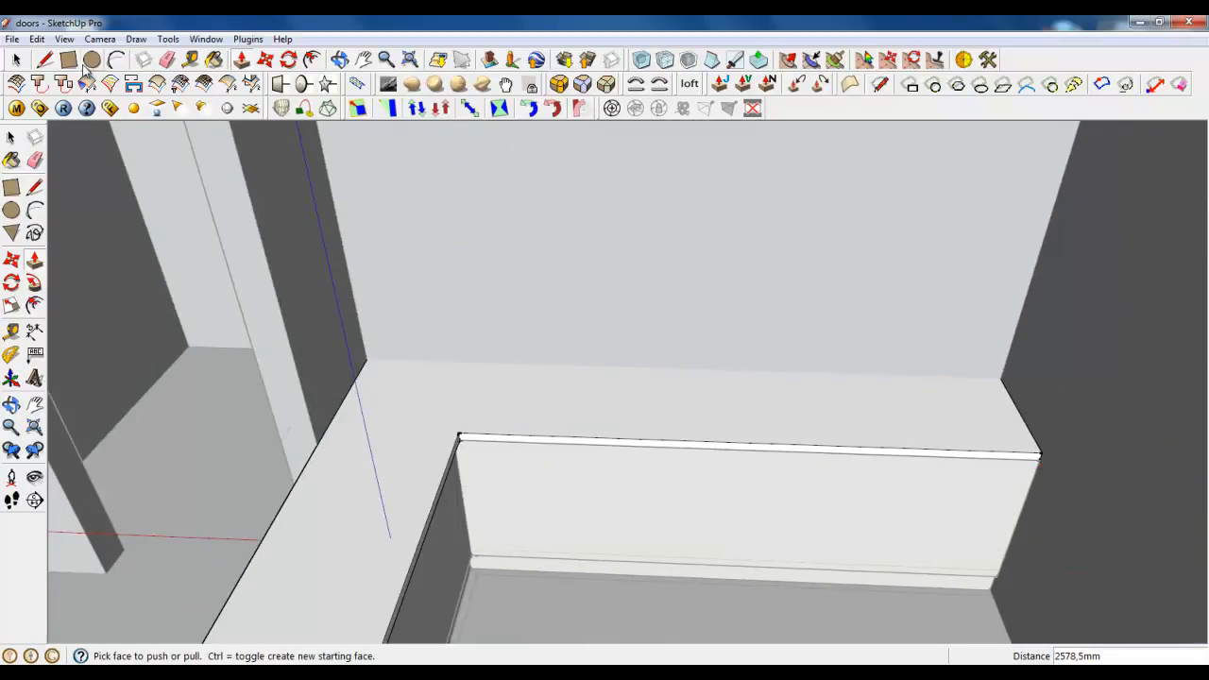
Mark the tall cabinet's width along the worktop's front edge from its end corner, checking the Kitchen zone final reference image.
{"action": "key", "text": "l"}
{"action": "left_click", "coordinate": [1039, 453]}
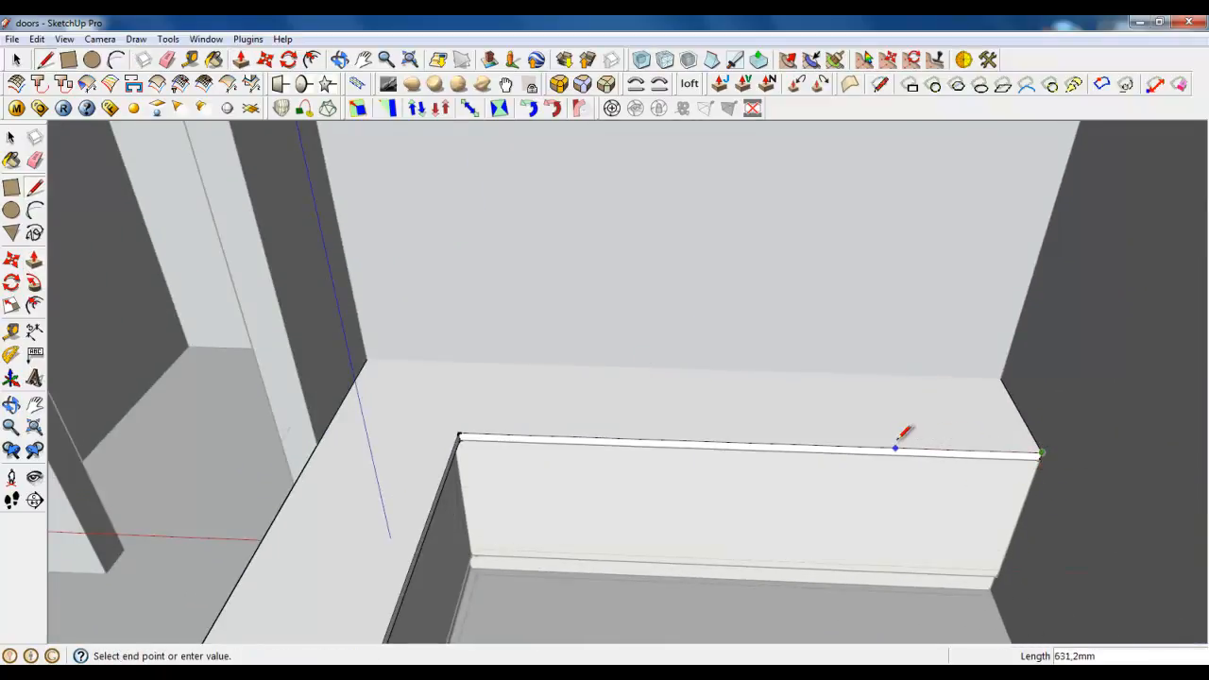
{"action": "left_click", "coordinate": [122, 663]}
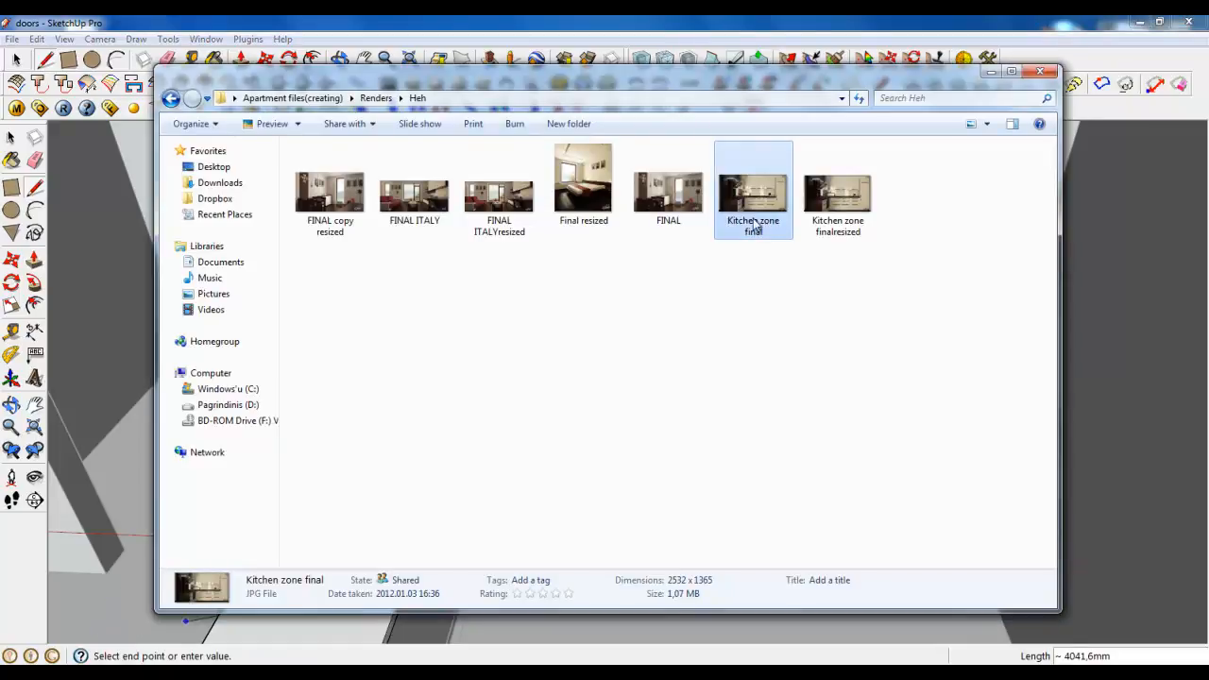
{"action": "double_click", "coordinate": [760, 202]}
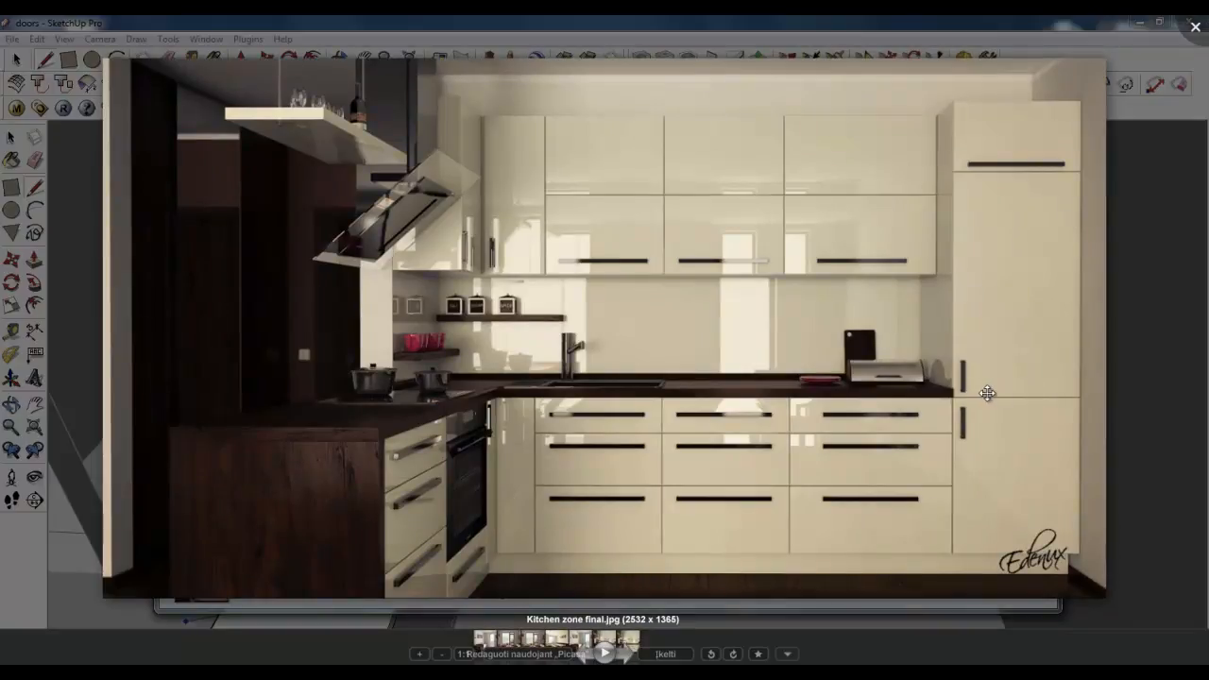
{"action": "key", "text": "Escape"}
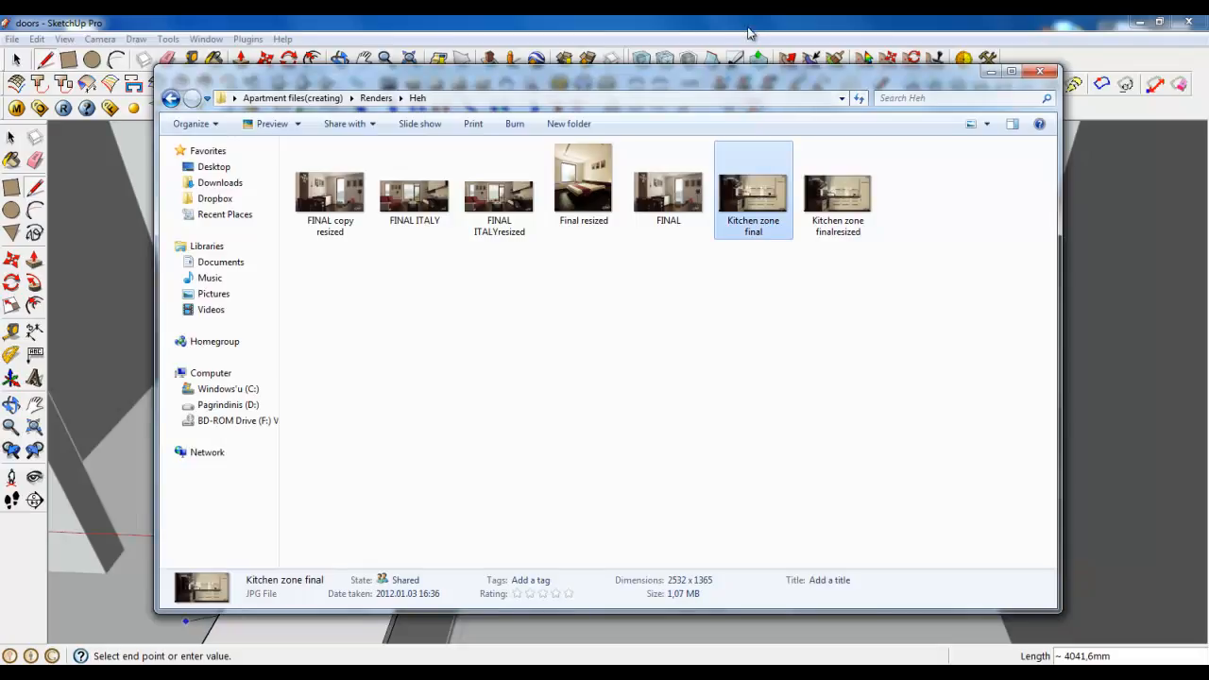
{"action": "key", "text": "alt+Tab"}
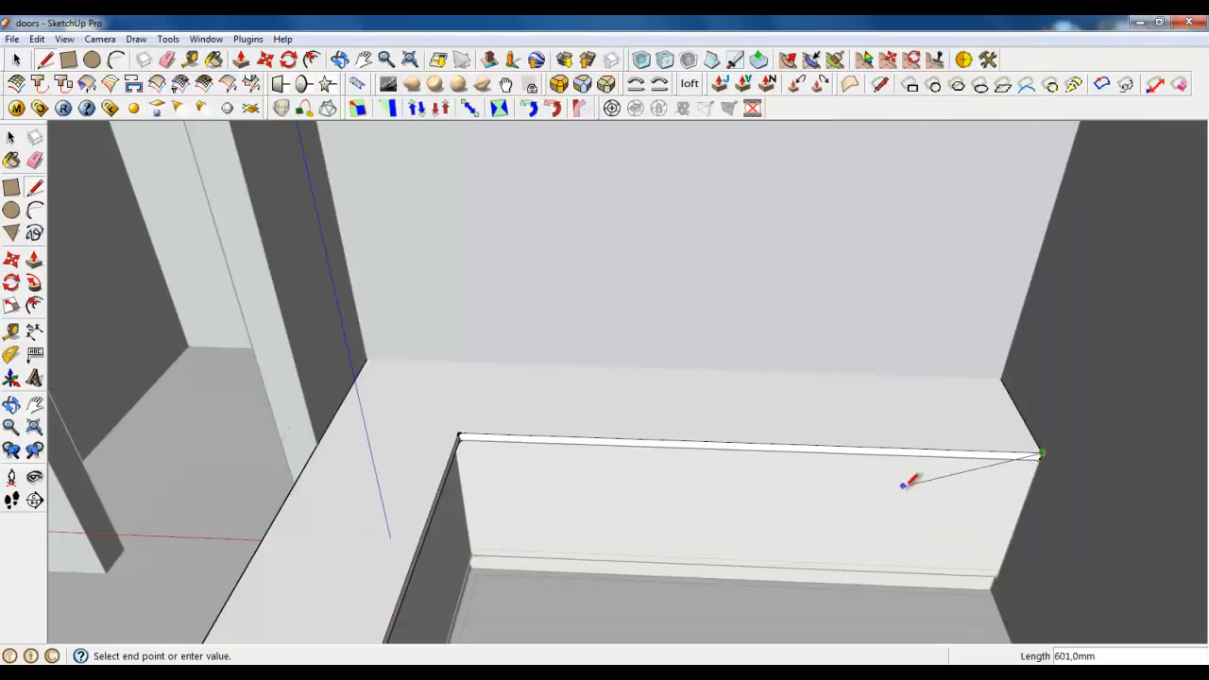
{"action": "left_click", "coordinate": [959, 449]}
Try to draw a line across the worktop from the marked point on its front edge to the wall.
{"action": "left_click", "coordinate": [902, 448]}
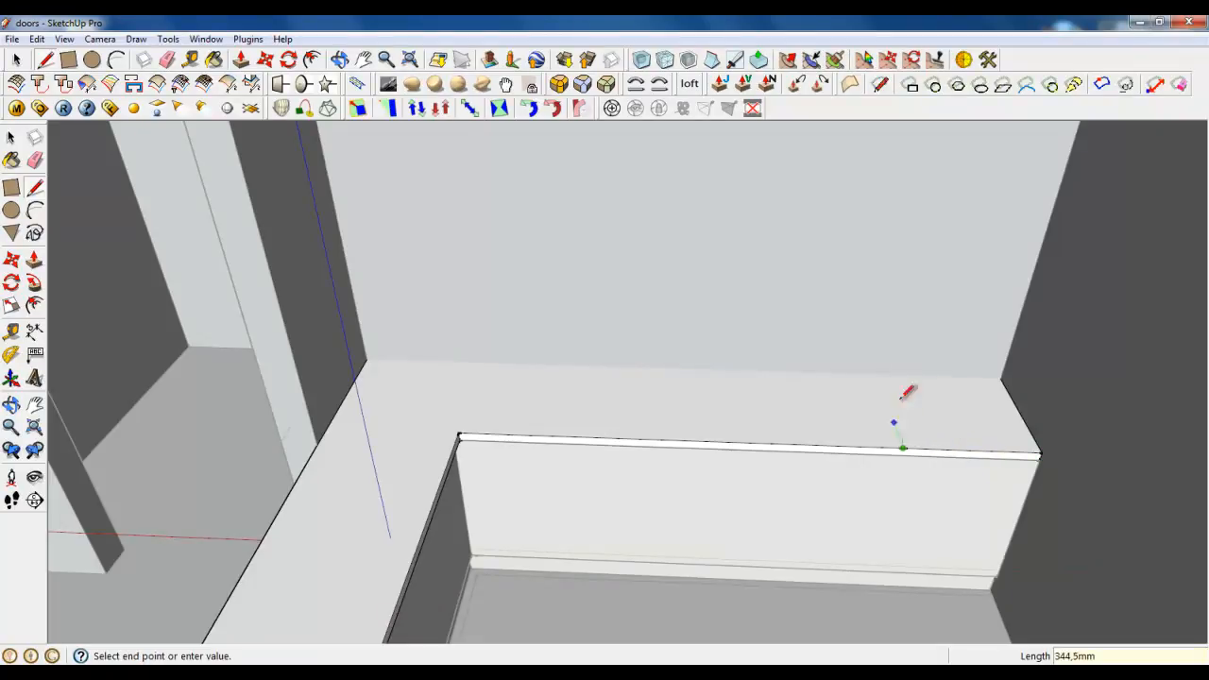
{"action": "left_click", "coordinate": [879, 374]}
{"action": "scroll", "coordinate": [1020, 435], "scroll_direction": "up", "scroll_amount": 3}
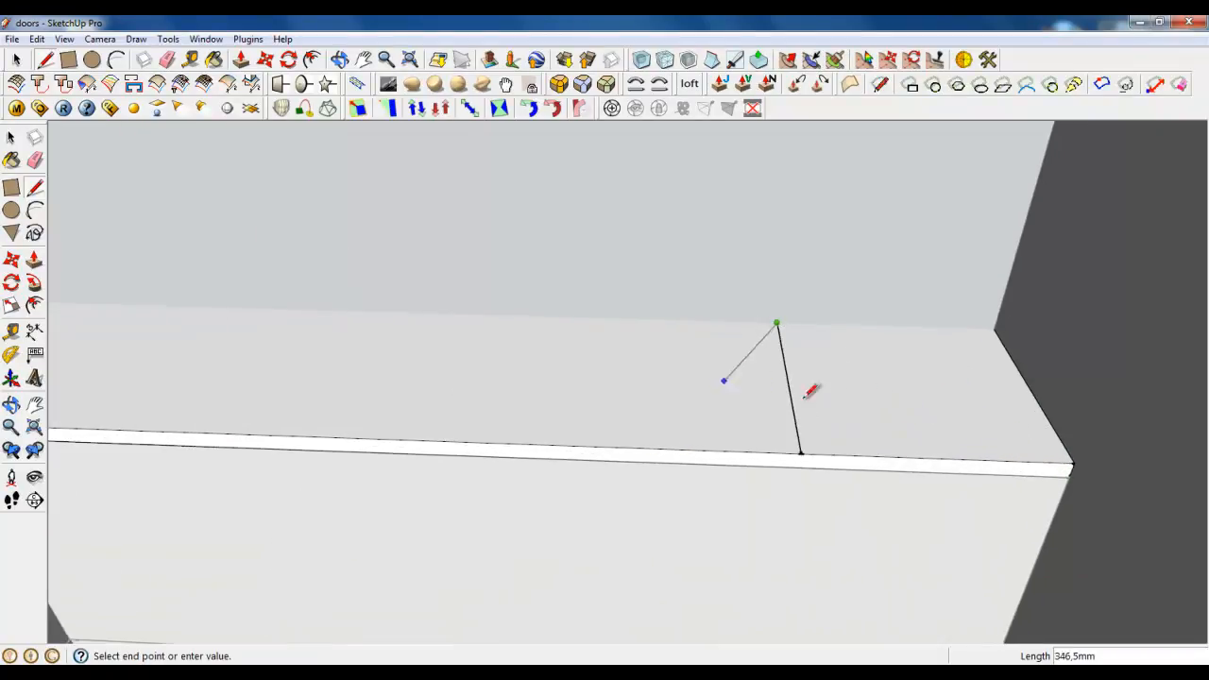
{"action": "key", "text": "ctrl+z"}
{"action": "left_click", "coordinate": [801, 453]}
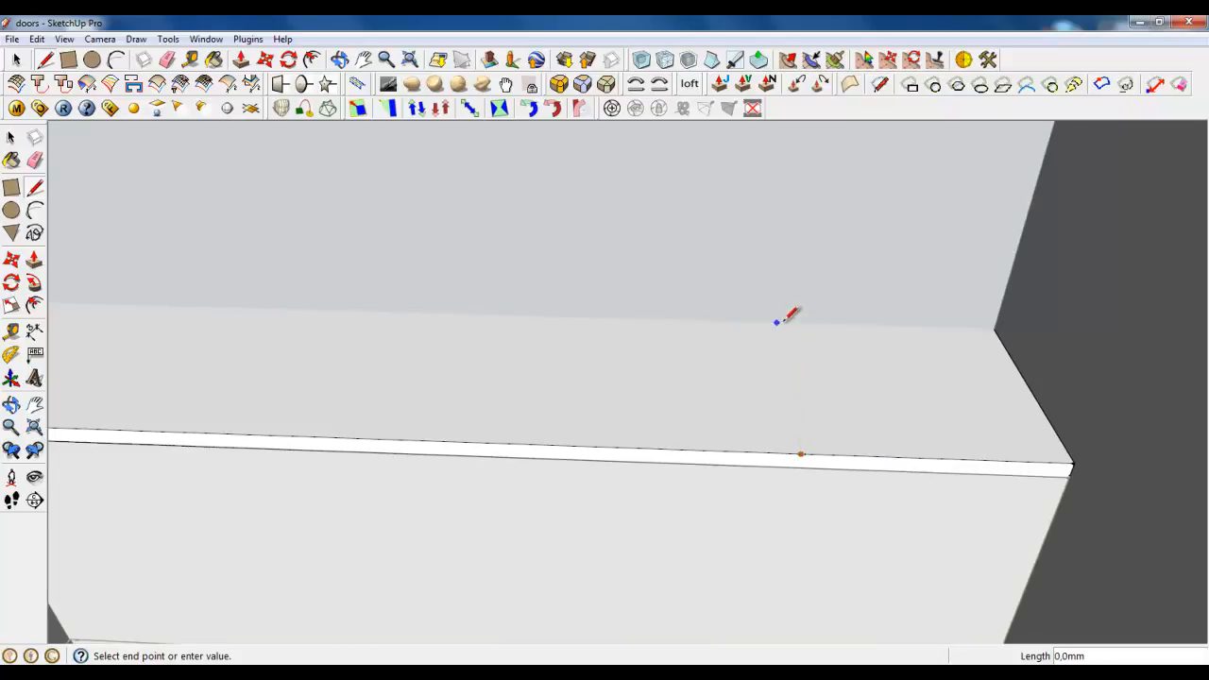
{"action": "scroll", "coordinate": [933, 425], "scroll_direction": "down", "scroll_amount": 3}
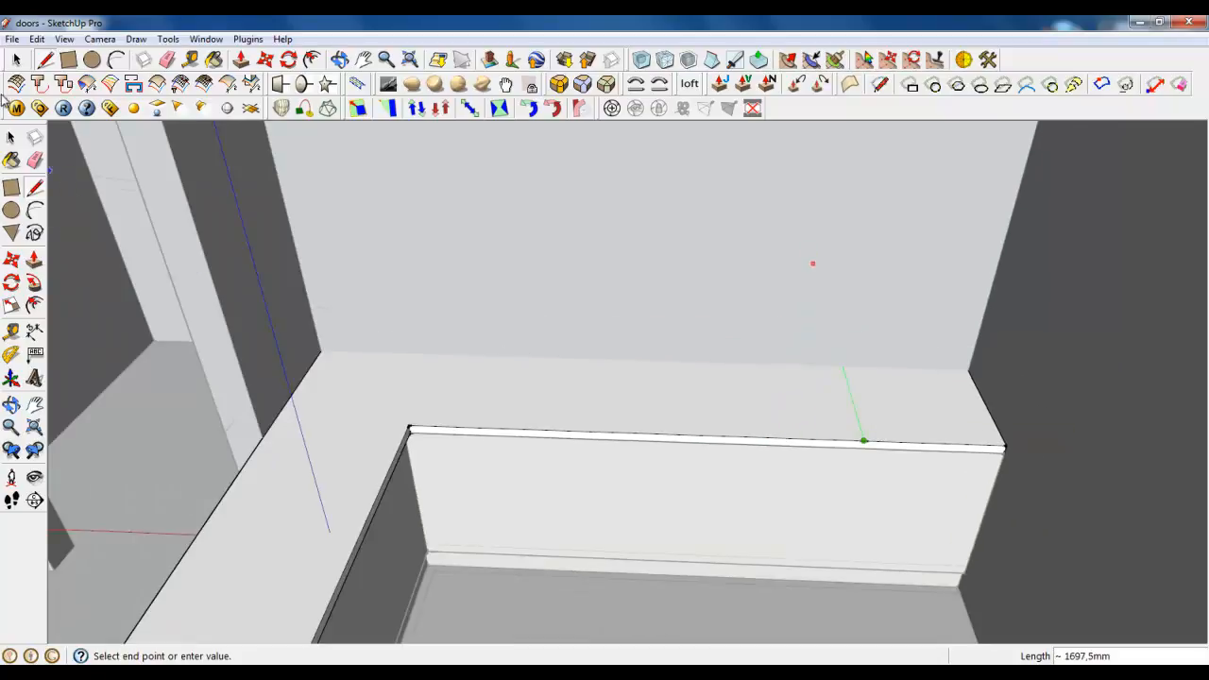
{"action": "key", "text": "space"}
Push the worktop's rear side face inward about 122 mm so that it ends at the wall.
{"action": "middle_click_drag", "start_coordinate": [602, 408], "coordinate": [576, 483]}
{"action": "scroll", "coordinate": [284, 404], "scroll_direction": "up", "scroll_amount": 4}
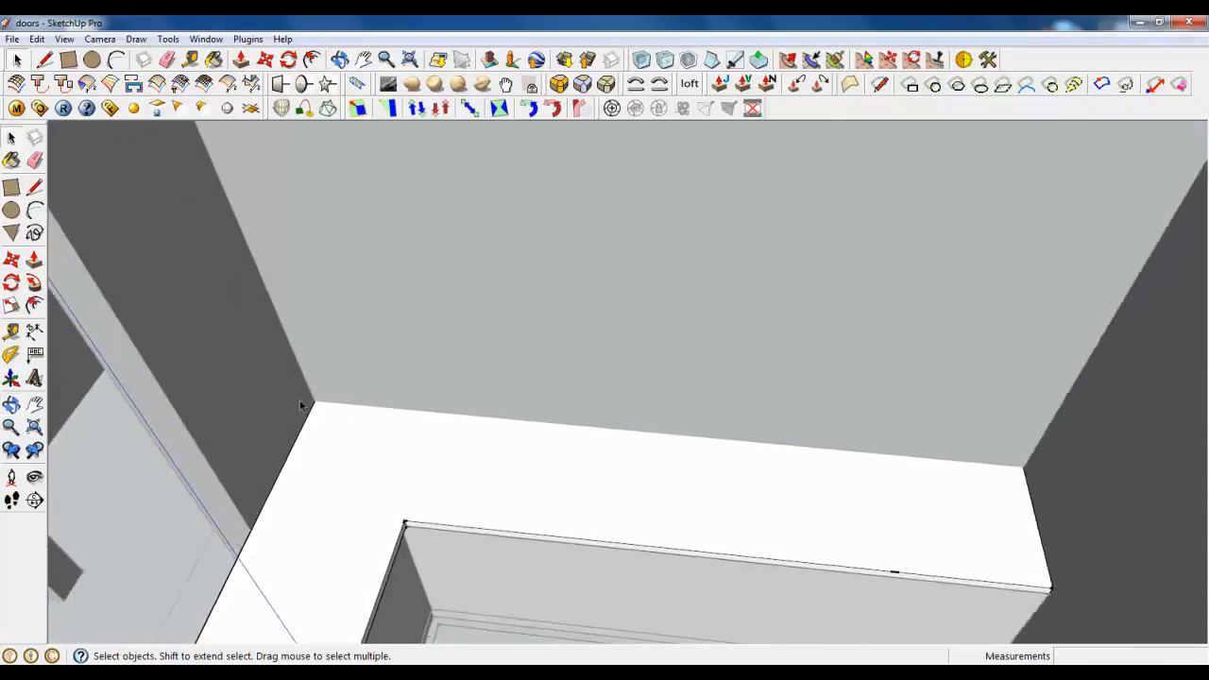
{"action": "middle_click_drag", "start_coordinate": [796, 505], "coordinate": [279, 283]}
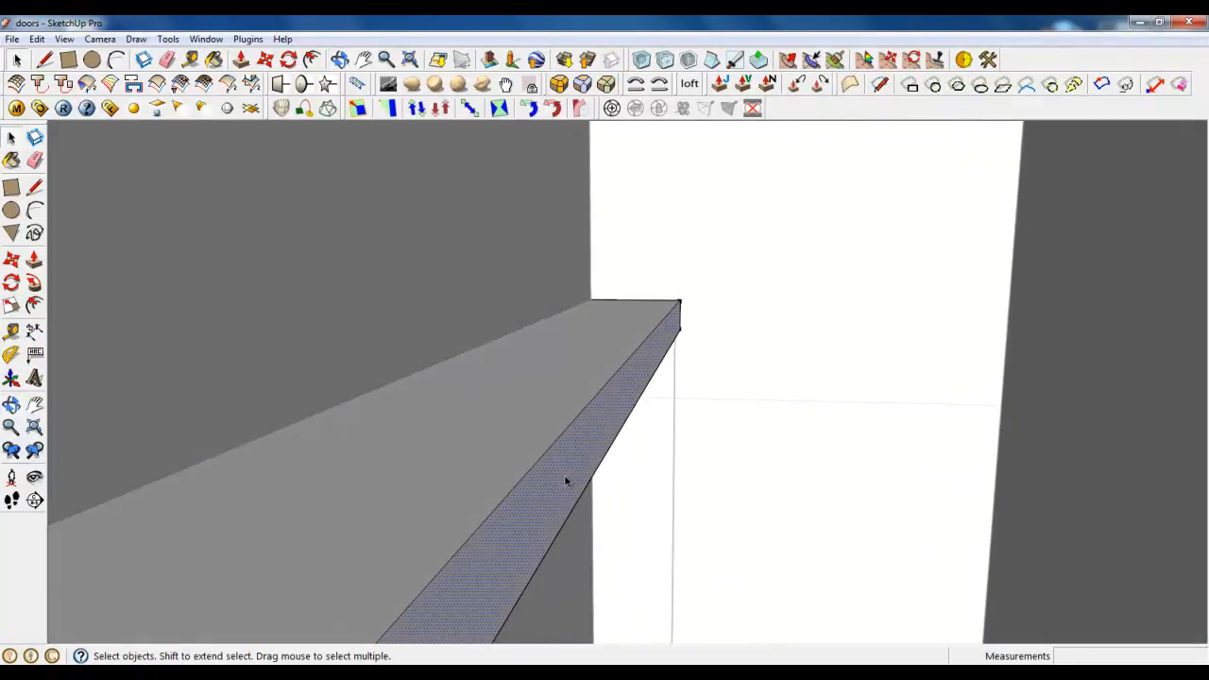
{"action": "key", "text": "p"}
{"action": "left_click_drag", "start_coordinate": [571, 447], "coordinate": [480, 400]}
{"action": "middle_click_drag", "start_coordinate": [479, 400], "coordinate": [476, 328]}
{"action": "scroll", "coordinate": [502, 337], "scroll_direction": "down", "scroll_amount": 8}
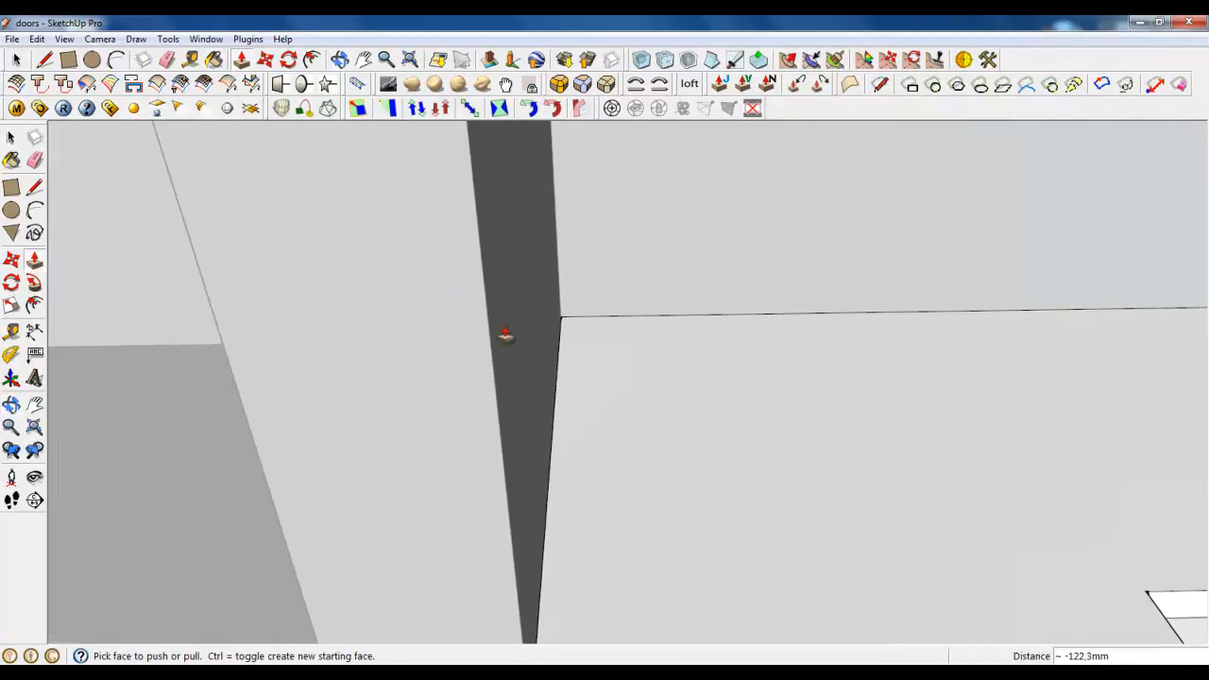
{"action": "scroll", "coordinate": [1146, 408], "scroll_direction": "up", "scroll_amount": 4}
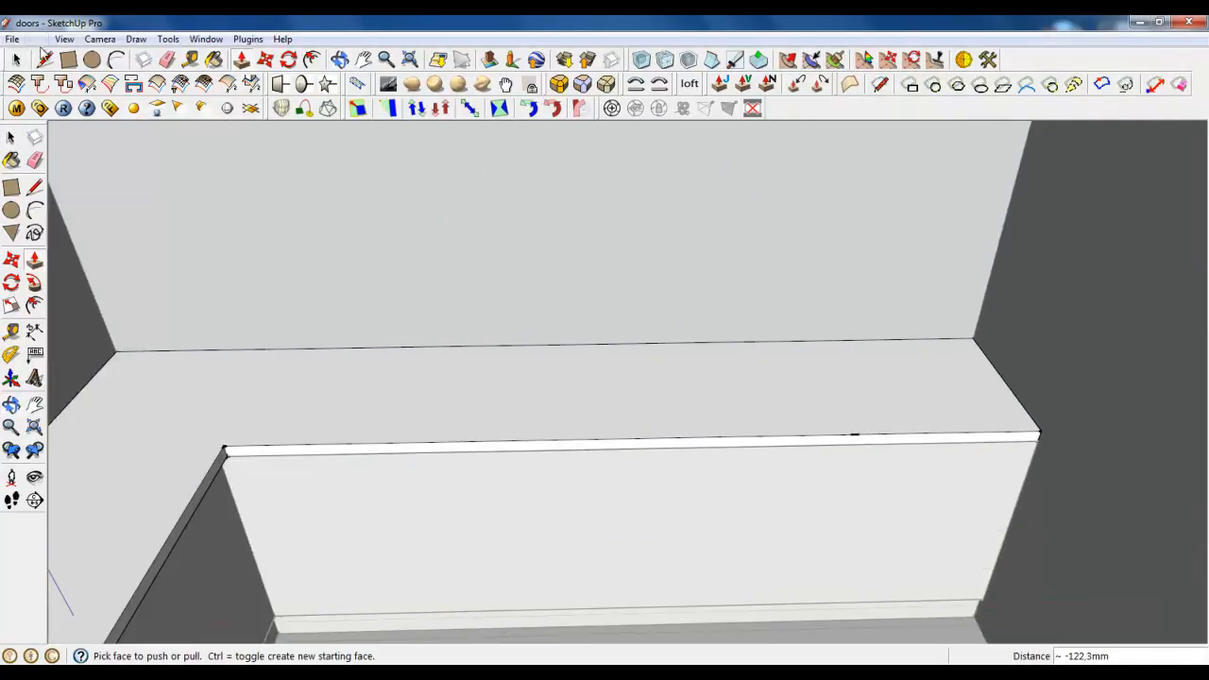
Draw a line across the worktop from the marked point to its rear edge and push the end section down 40 mm to remove it.
{"action": "left_click", "coordinate": [44, 57]}
{"action": "left_click", "coordinate": [855, 433]}
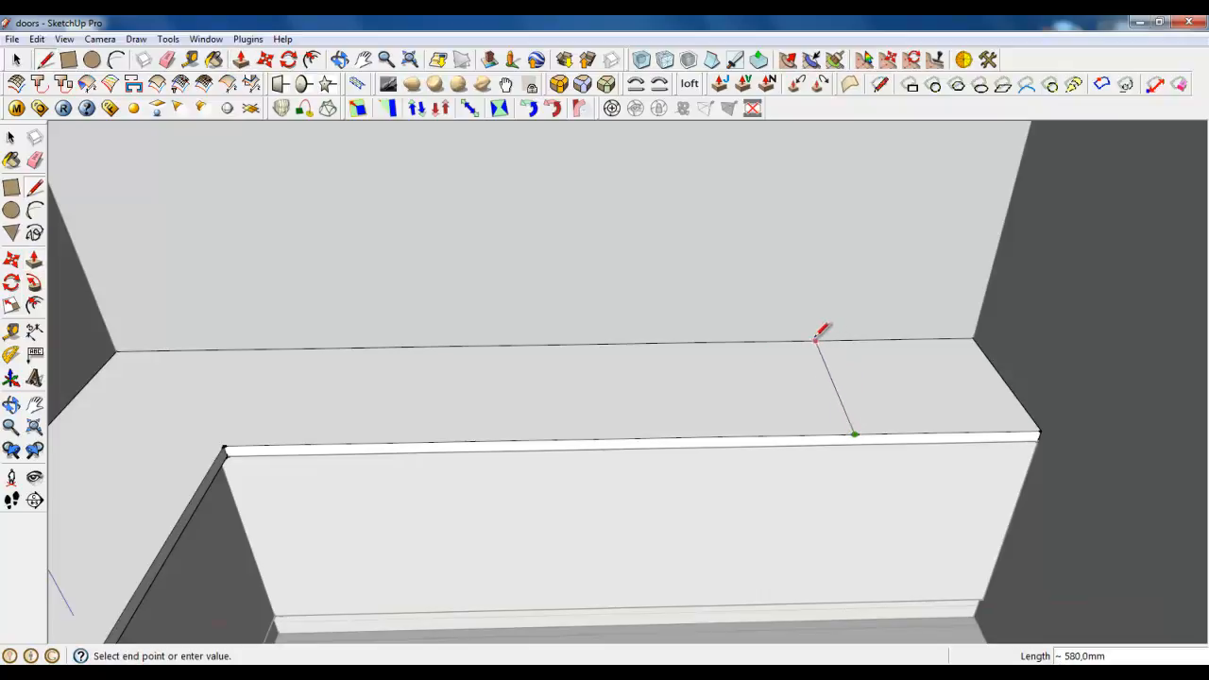
{"action": "left_click", "coordinate": [816, 341]}
{"action": "left_click", "coordinate": [241, 60]}
{"action": "left_click", "coordinate": [904, 402]}
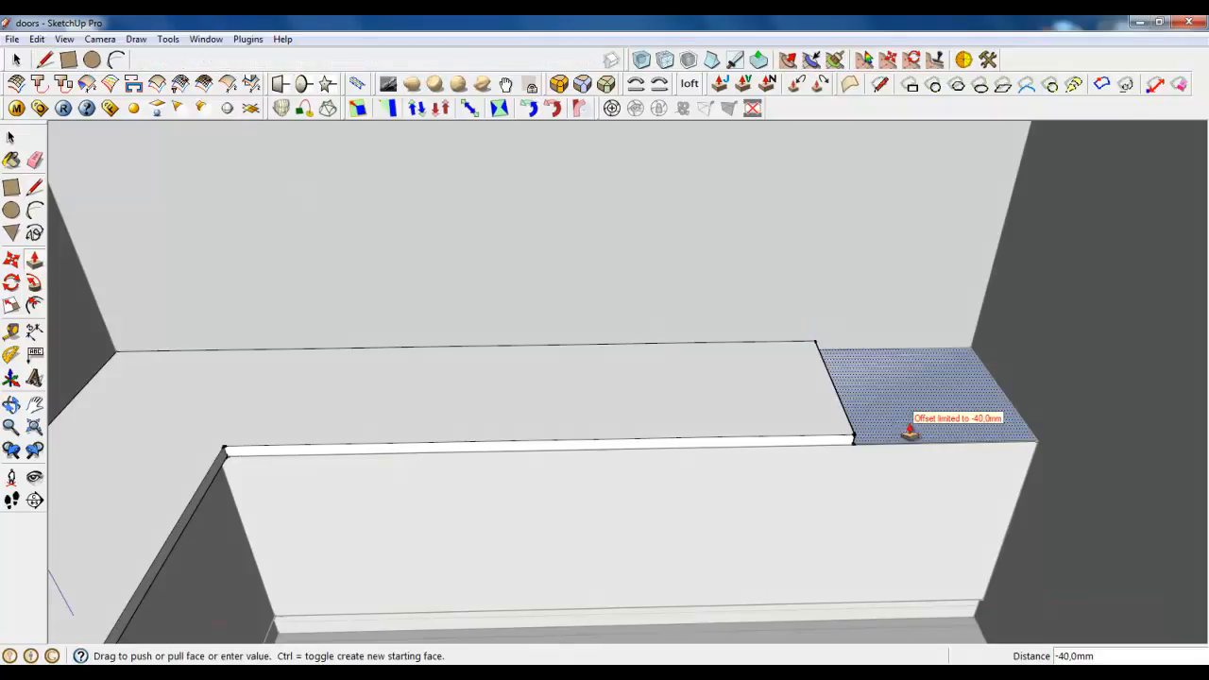
{"action": "left_click", "coordinate": [909, 434]}
{"action": "scroll", "coordinate": [830, 524], "scroll_direction": "down", "scroll_amount": 4}
Push/Pull the worktop's narrow long side face by 25 mm.
{"action": "key", "text": "l"}
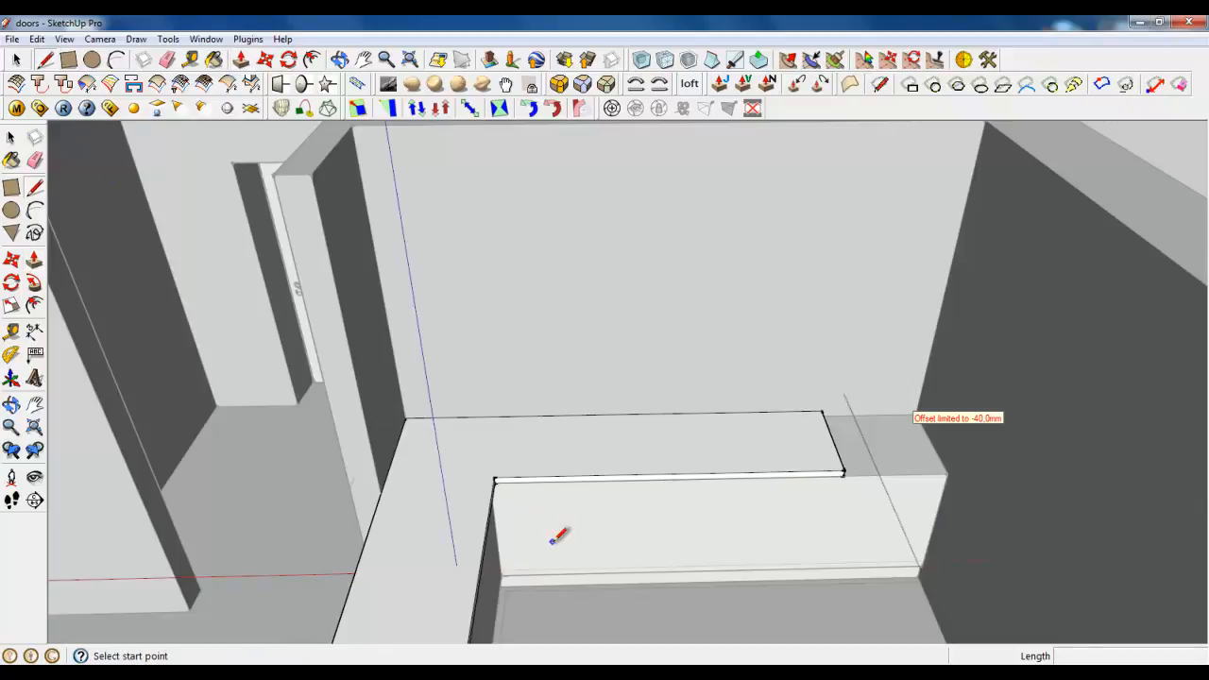
{"action": "scroll", "coordinate": [464, 424], "scroll_direction": "up", "scroll_amount": 5}
{"action": "middle_click_drag", "start_coordinate": [432, 390], "coordinate": [298, 350]}
{"action": "left_click", "coordinate": [241, 60]}
{"action": "middle_click_drag", "start_coordinate": [608, 529], "coordinate": [556, 459]}
{"action": "left_click_drag", "start_coordinate": [557, 459], "coordinate": [526, 448]}
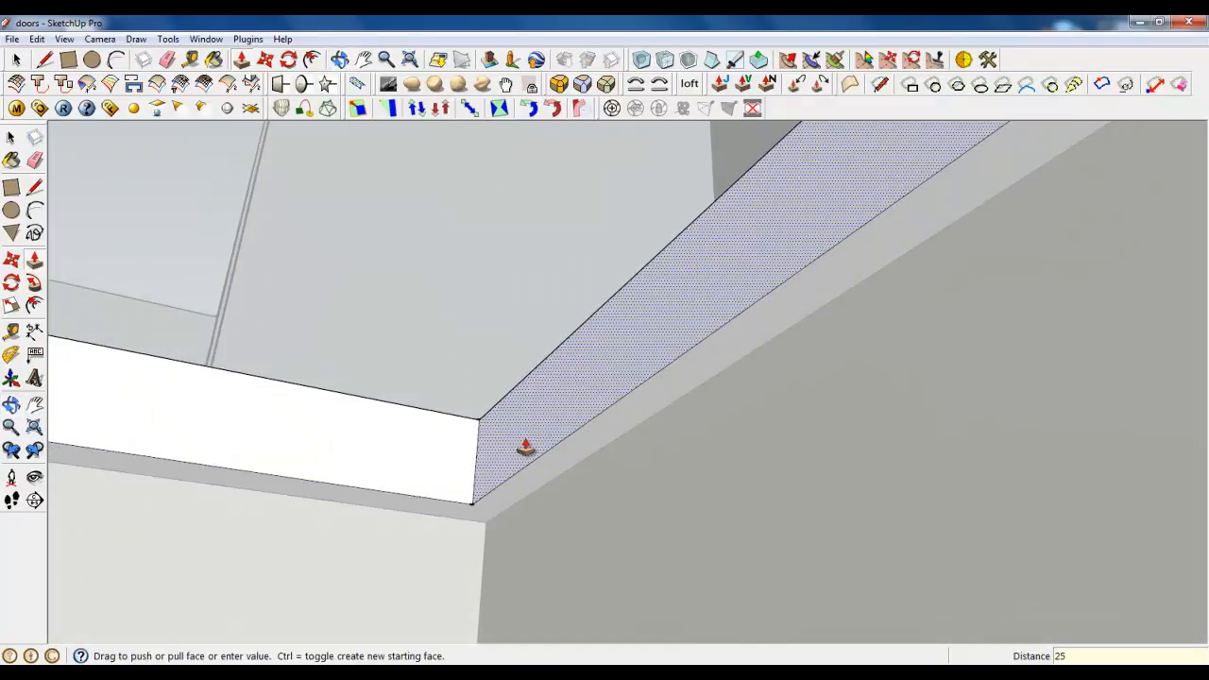
{"action": "key", "text": "Return"}
Draw a vertical line down the worktop's front face just beside the inner corner, dividing off a very narrow strip.
{"action": "middle_click_drag", "start_coordinate": [434, 442], "coordinate": [603, 551]}
{"action": "left_click", "coordinate": [44, 59]}
{"action": "middle_click_drag", "start_coordinate": [327, 402], "coordinate": [458, 467]}
{"action": "scroll", "coordinate": [446, 433], "scroll_direction": "up", "scroll_amount": 3}
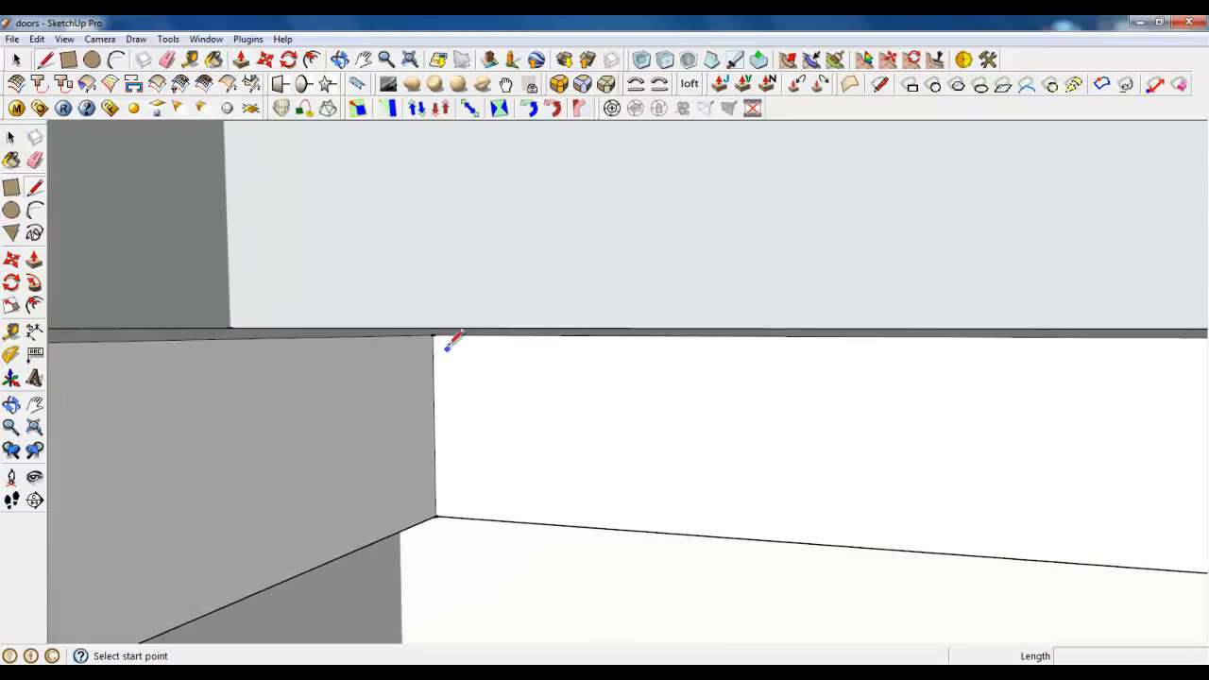
{"action": "left_click", "coordinate": [434, 334]}
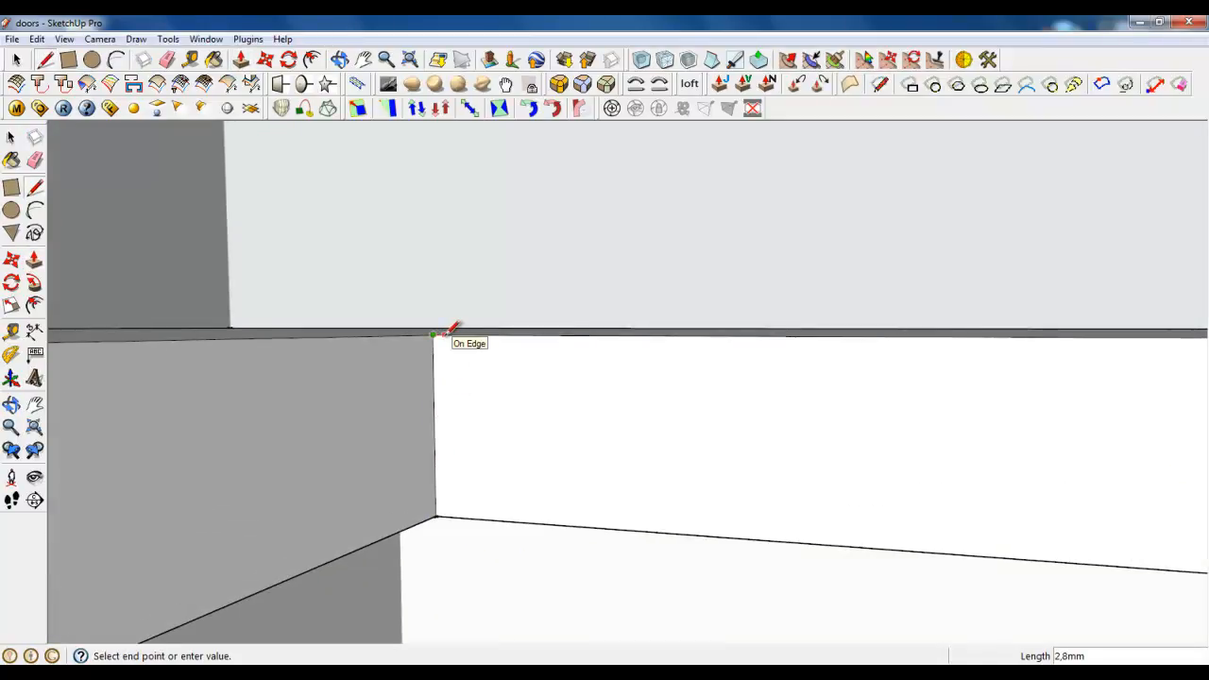
{"action": "key", "text": "Return"}
{"action": "scroll", "coordinate": [444, 341], "scroll_direction": "up", "scroll_amount": 3}
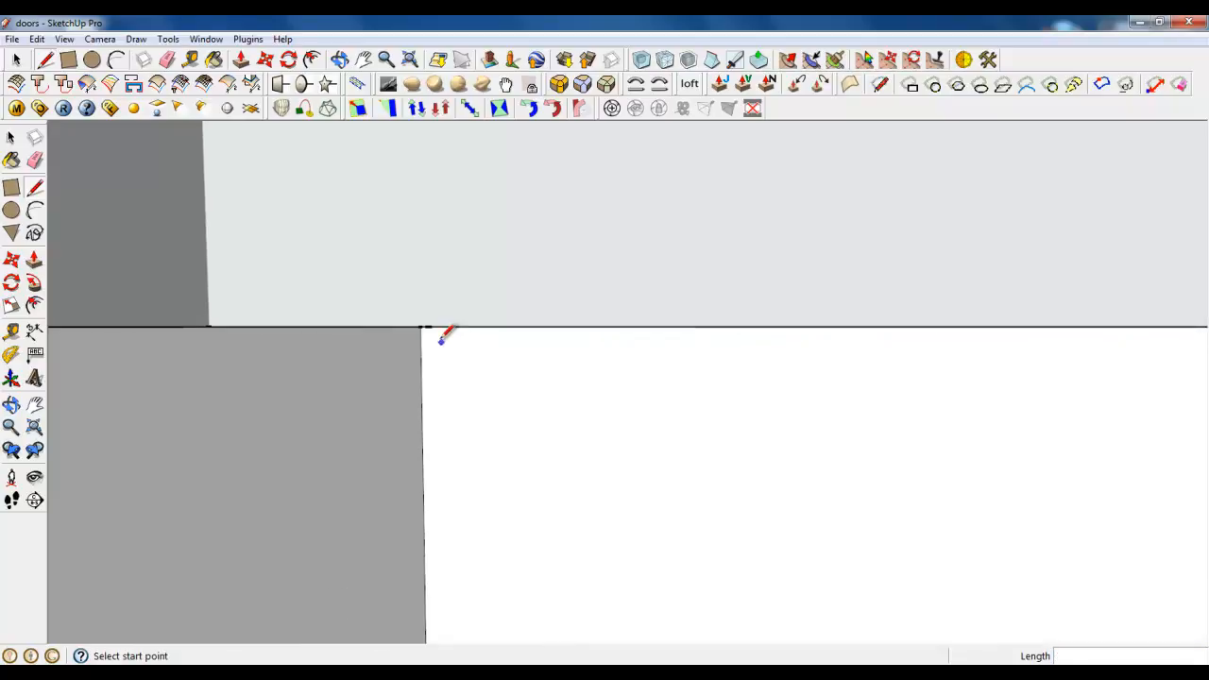
{"action": "left_click", "coordinate": [429, 327]}
{"action": "scroll", "coordinate": [430, 327], "scroll_direction": "down", "scroll_amount": 1}
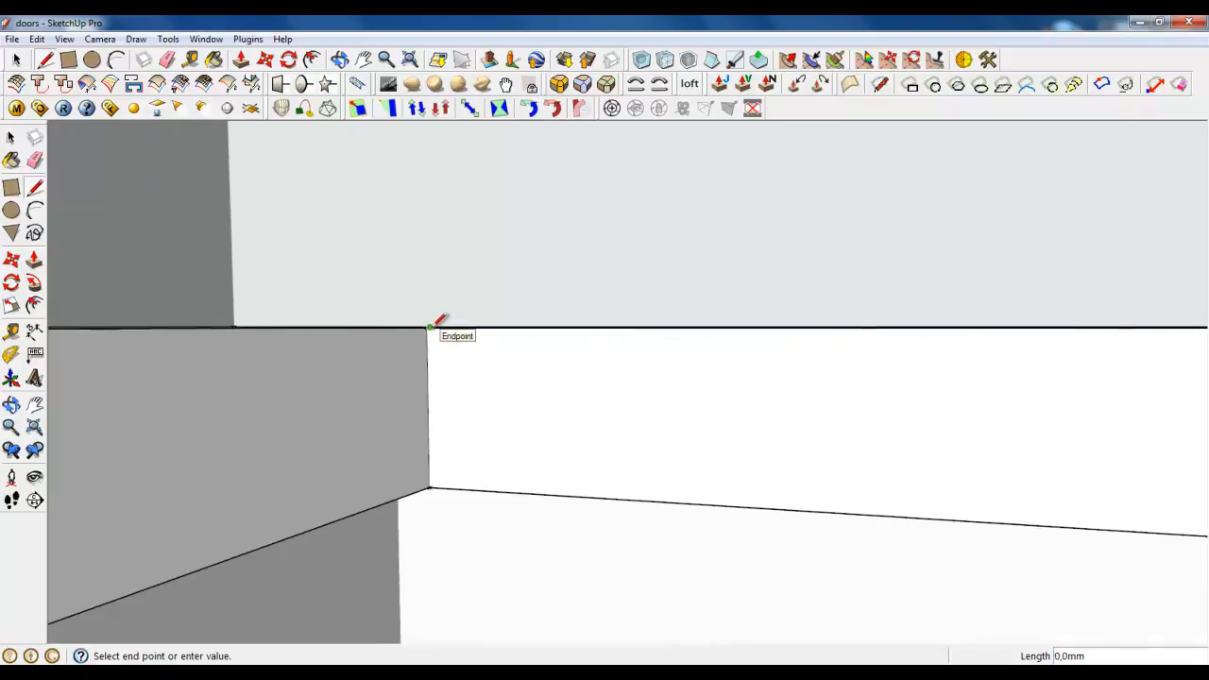
{"action": "left_click", "coordinate": [433, 490]}
{"action": "middle_click_drag", "start_coordinate": [464, 386], "coordinate": [529, 363]}
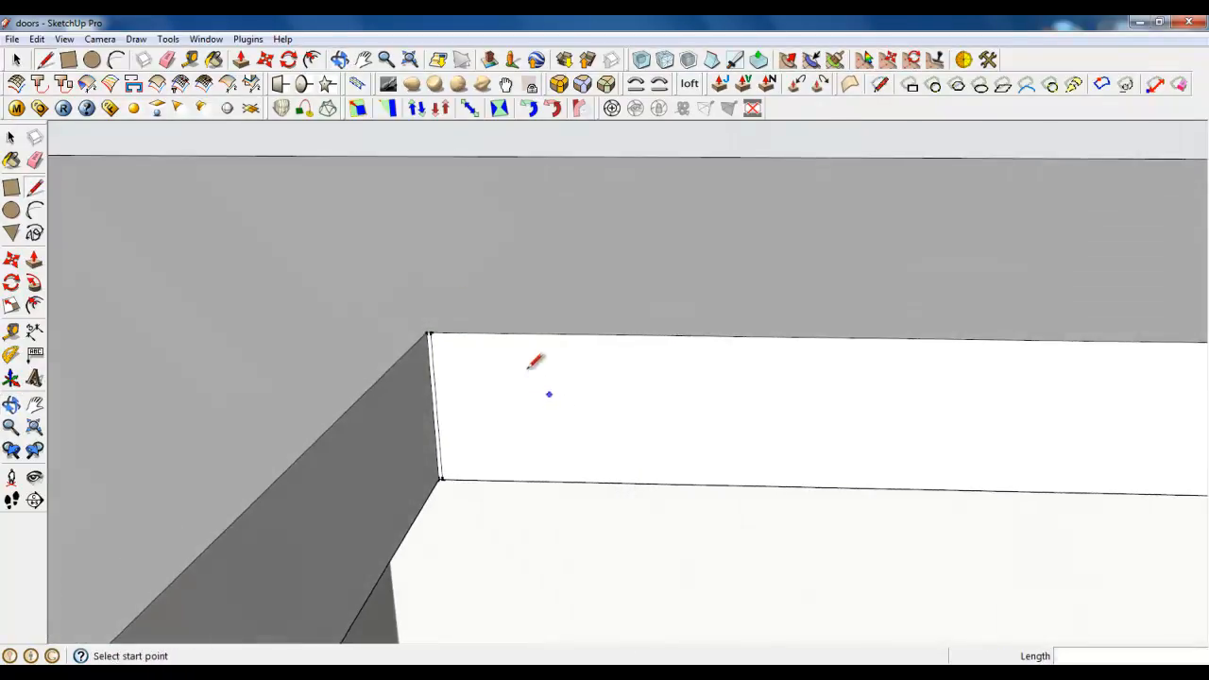
Push the narrow strip 605 mm back to the wall, cutting a thin joint across the worktop's corner.
{"action": "left_click", "coordinate": [241, 60]}
{"action": "left_click", "coordinate": [427, 344]}
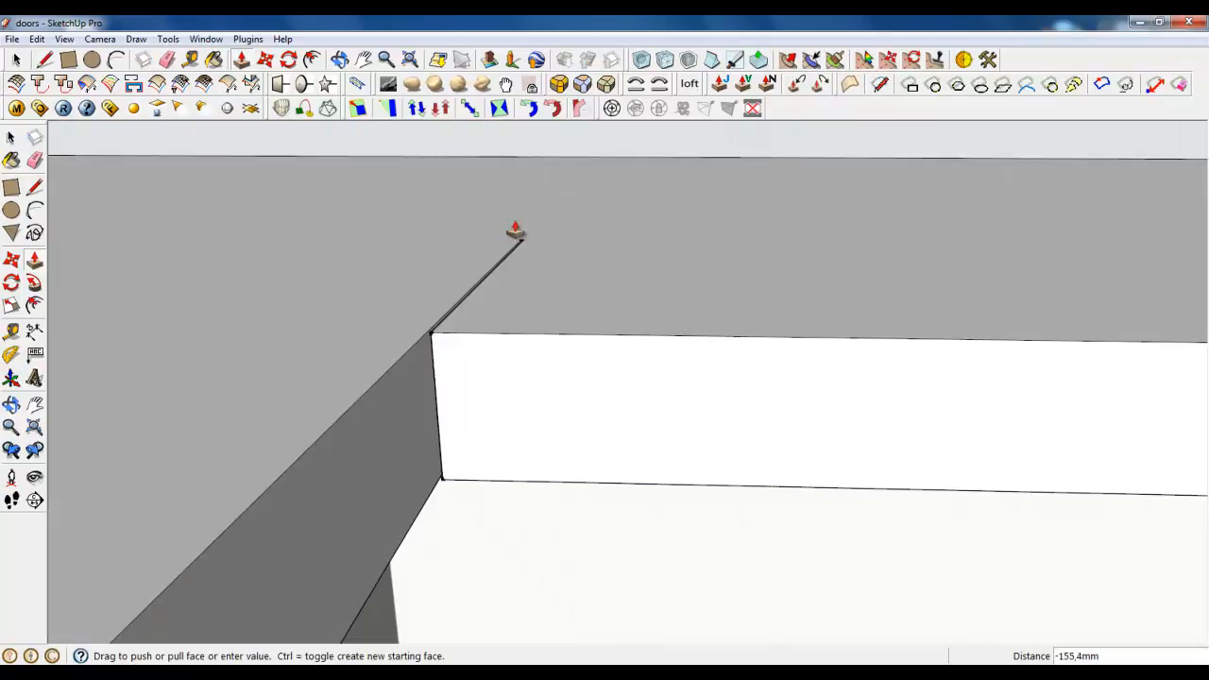
{"action": "left_click", "coordinate": [616, 172]}
{"action": "scroll", "coordinate": [568, 477], "scroll_direction": "down", "scroll_amount": 3}
{"action": "scroll", "coordinate": [601, 210], "scroll_direction": "up", "scroll_amount": 5}
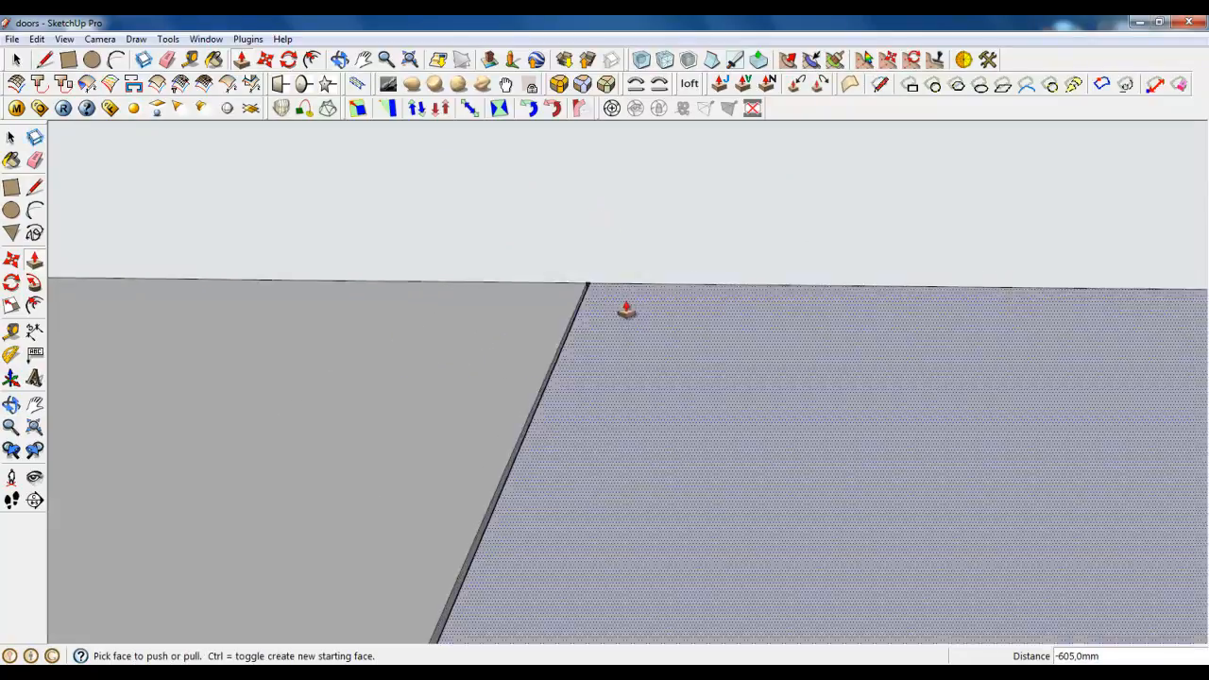
Delete the small leftover edge closing the joint at the wall, separating the two worktop pieces.
{"action": "middle_click_drag", "start_coordinate": [592, 265], "coordinate": [627, 576]}
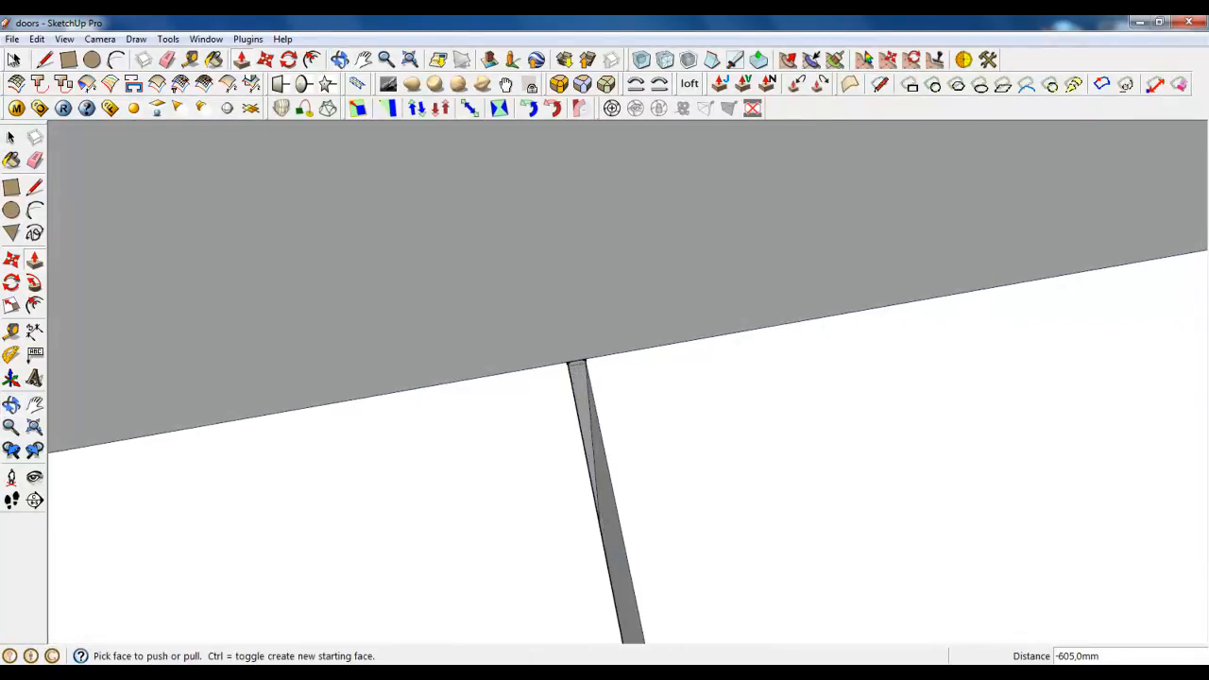
{"action": "key", "text": "space"}
{"action": "left_click", "coordinate": [575, 366]}
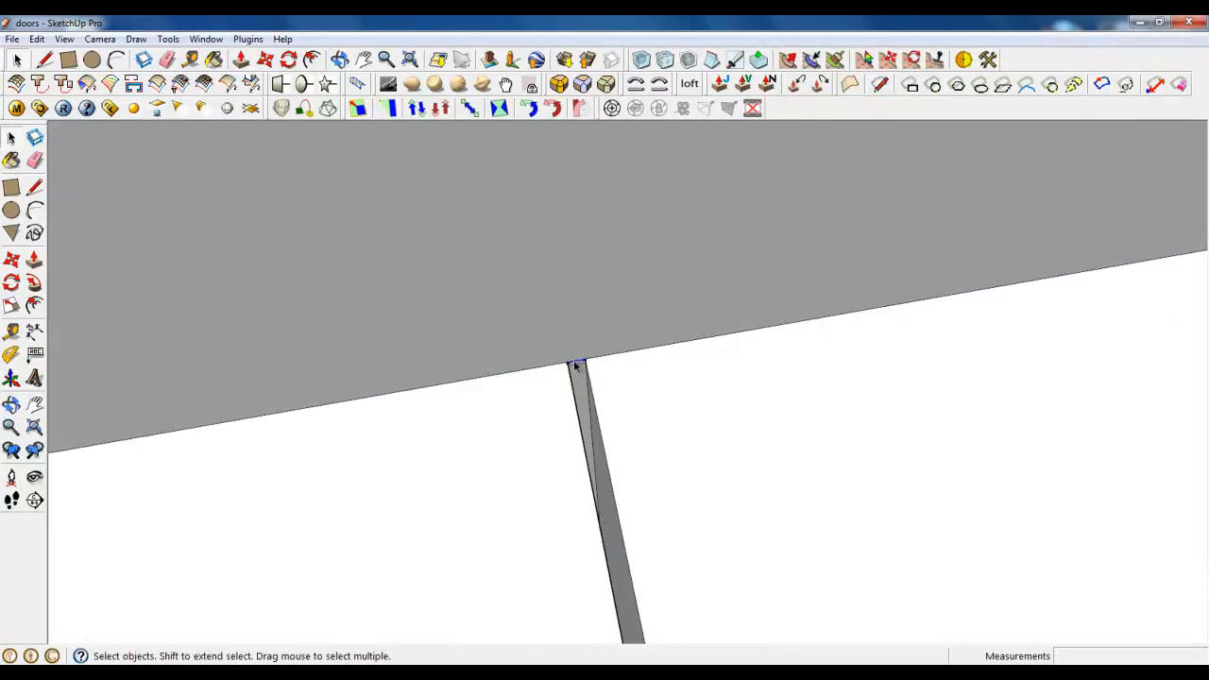
{"action": "key", "text": "Delete"}
{"action": "middle_click_drag", "start_coordinate": [763, 370], "coordinate": [574, 550]}
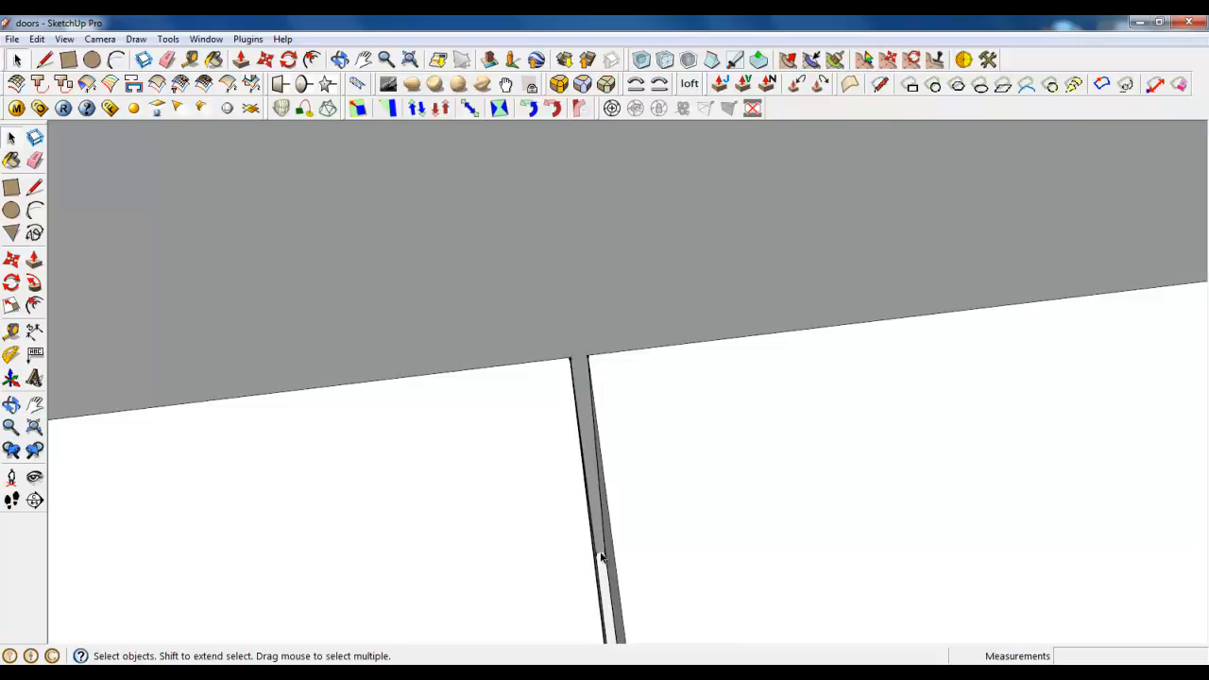
{"action": "middle_click_drag", "start_coordinate": [601, 558], "coordinate": [377, 454]}
{"action": "scroll", "coordinate": [505, 250], "scroll_direction": "down", "scroll_amount": 6}
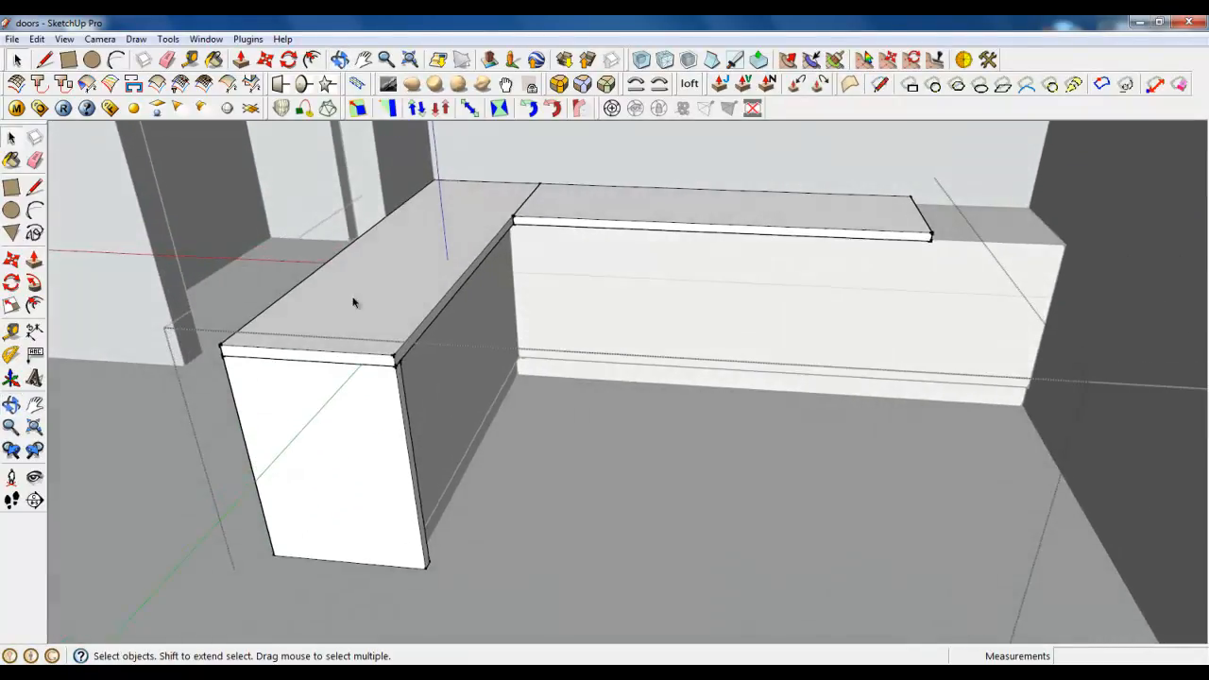
Select both worktop pieces together with the end panel and start Round Corner on them.
{"action": "triple_click", "coordinate": [376, 325]}
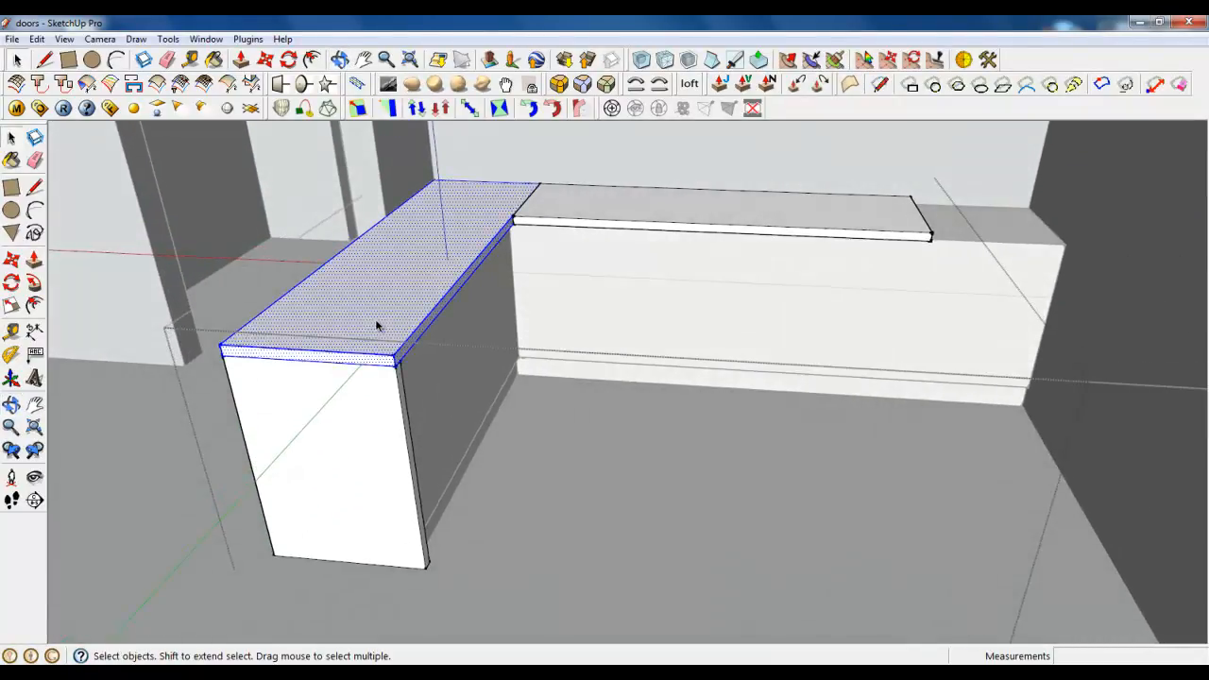
{"action": "triple_click", "coordinate": [614, 203], "text": "ctrl"}
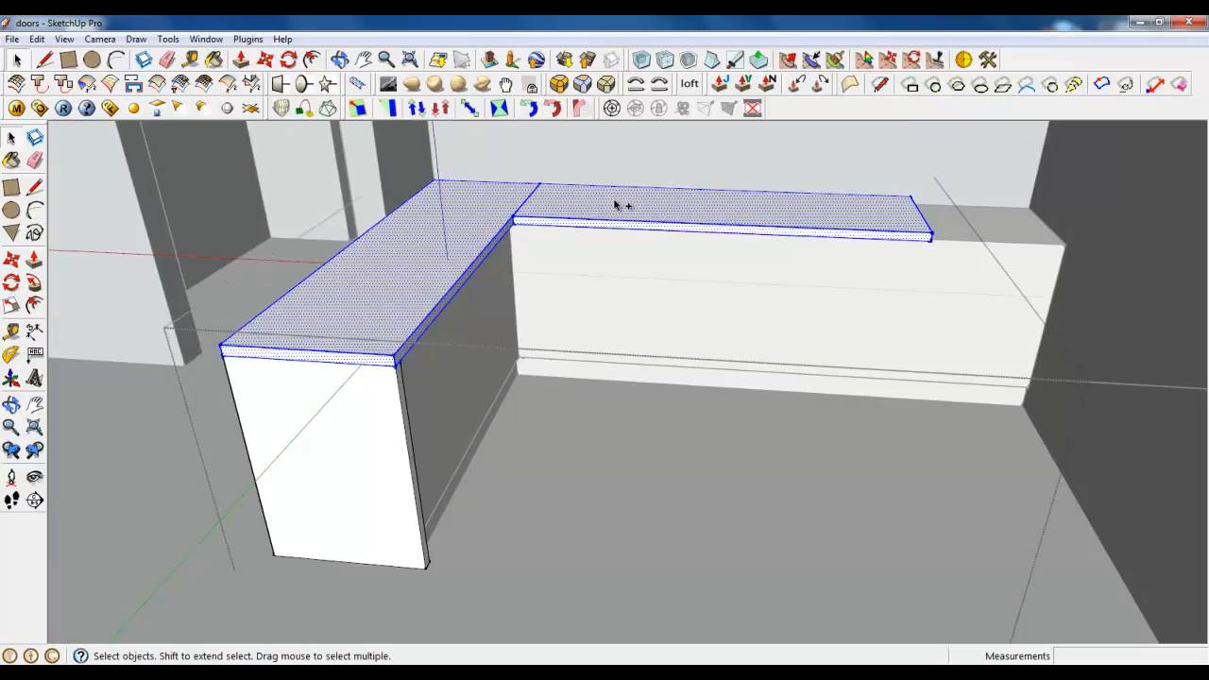
{"action": "triple_click", "coordinate": [312, 462], "text": "ctrl"}
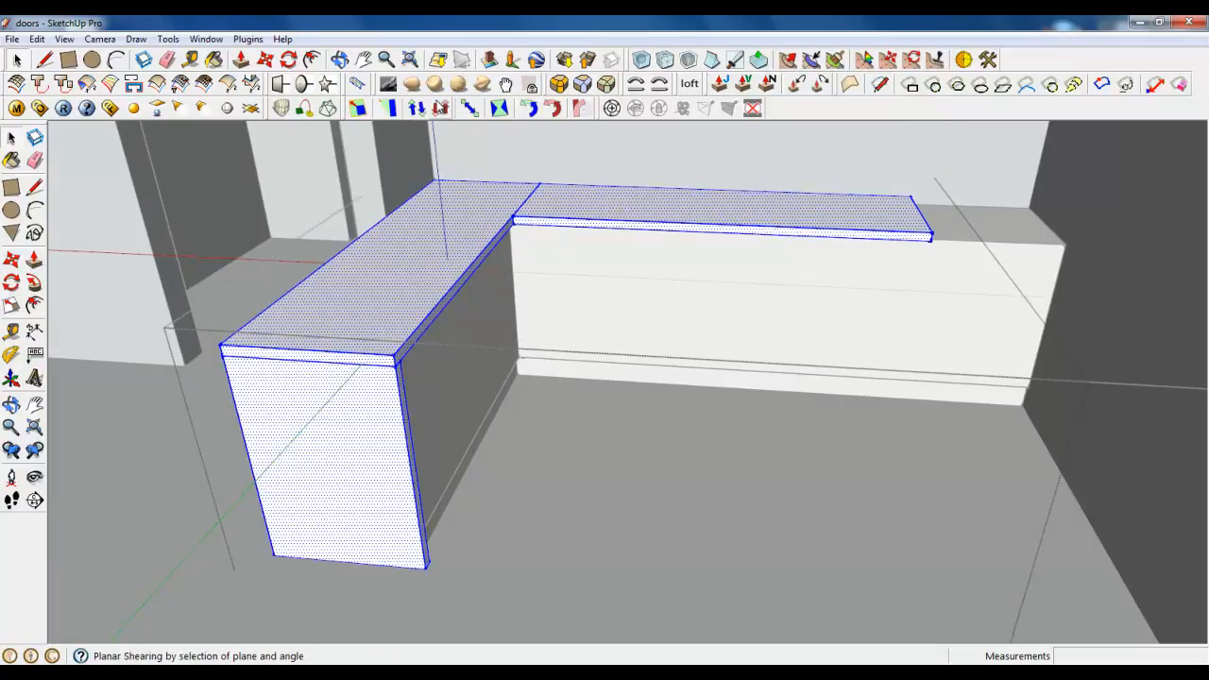
{"action": "left_click", "coordinate": [560, 85]}
Set the Round Corner offset to 2,0 mm and the number of rounding segments to 6.
{"action": "scroll", "coordinate": [544, 179], "scroll_direction": "up", "scroll_amount": 5}
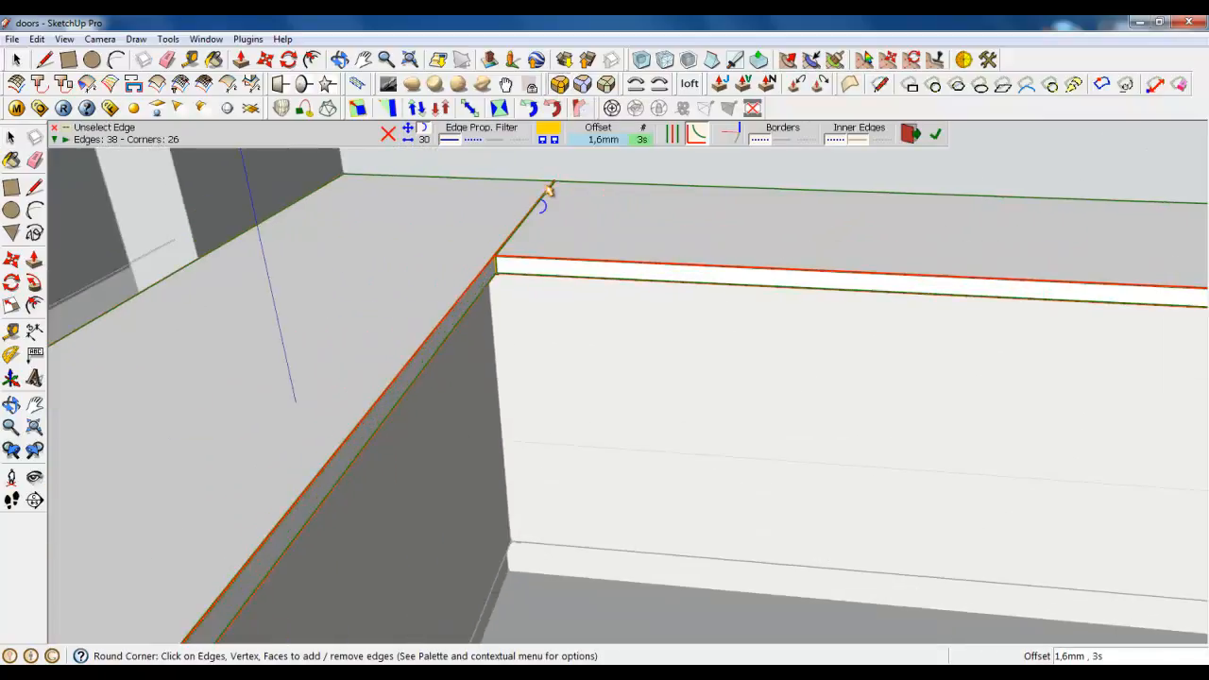
{"action": "left_click", "coordinate": [599, 142]}
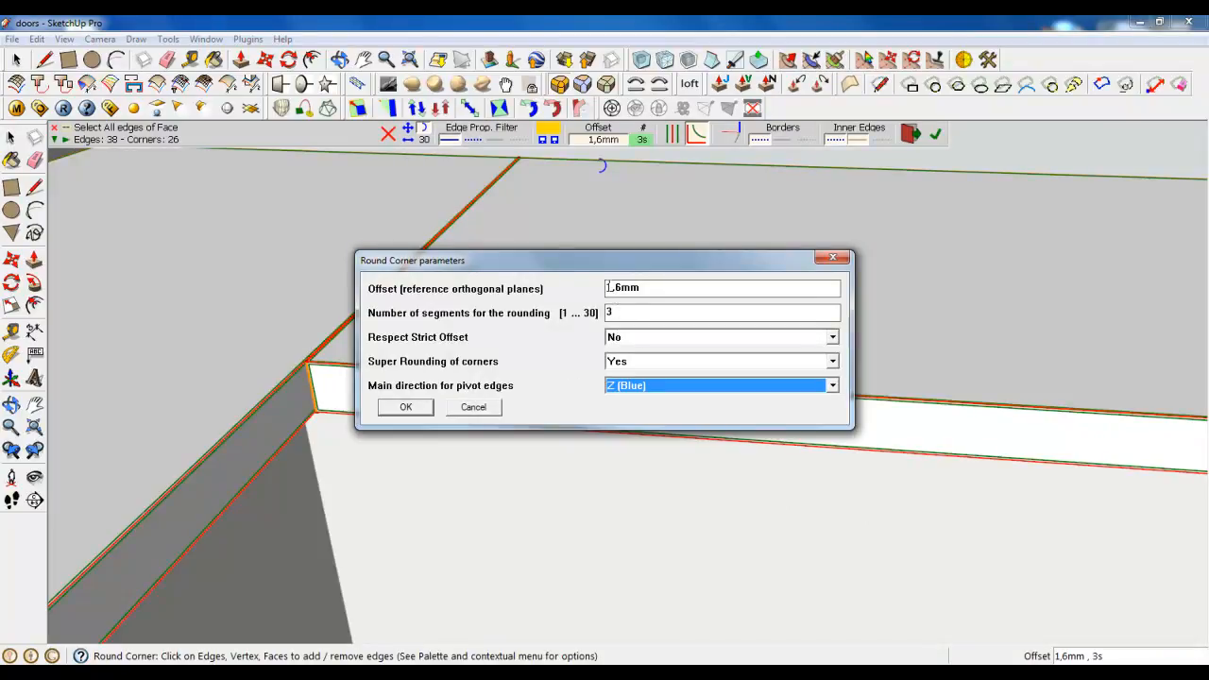
{"action": "left_click", "coordinate": [609, 287]}
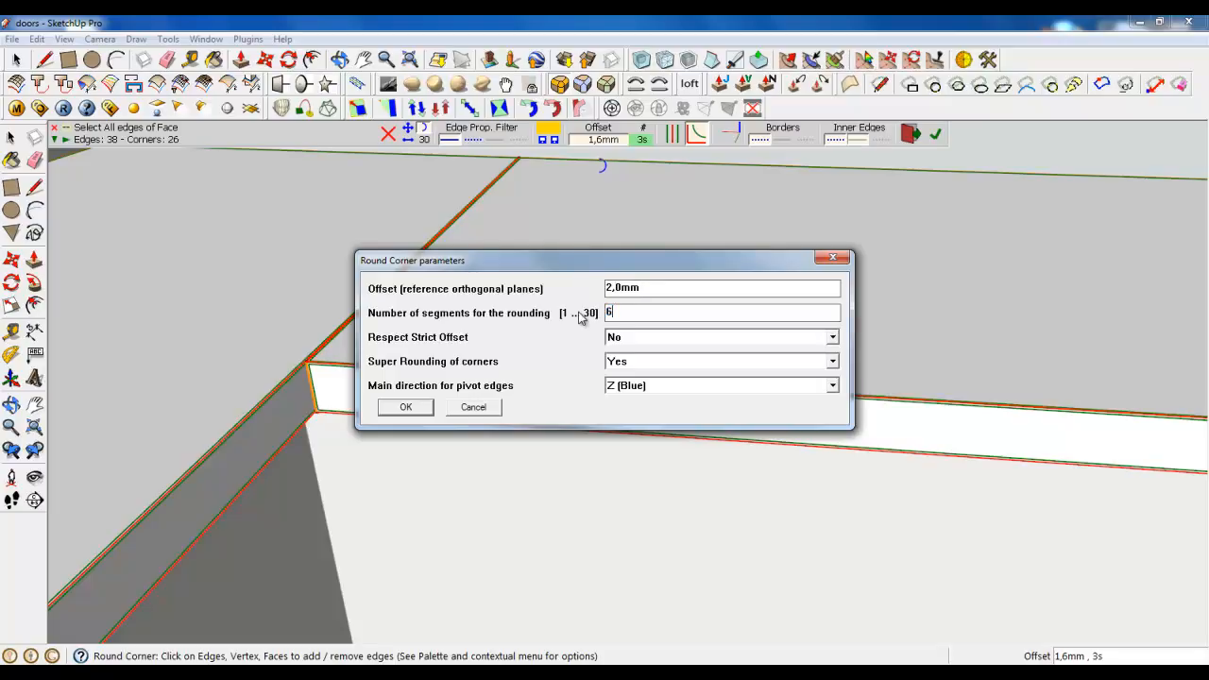
{"action": "left_click", "coordinate": [404, 414]}
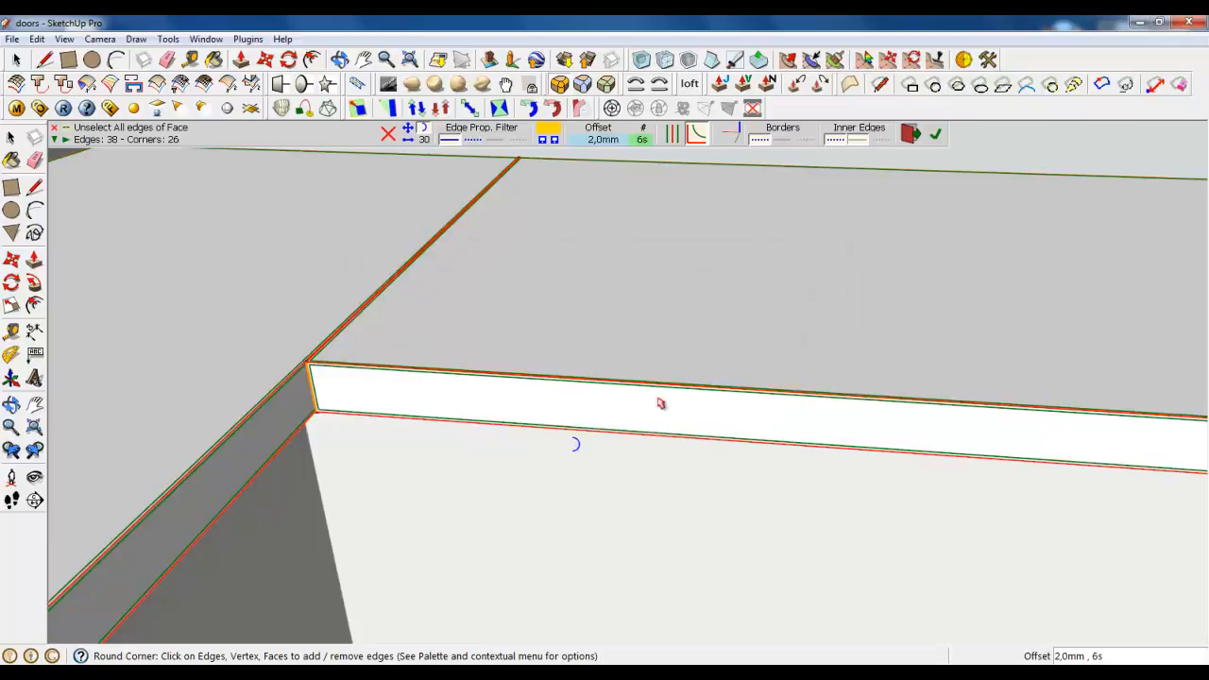
Apply the rounding to the worktop pieces and end panel, and turn on hidden geometry to inspect the rounded edges.
{"action": "left_click", "coordinate": [935, 135]}
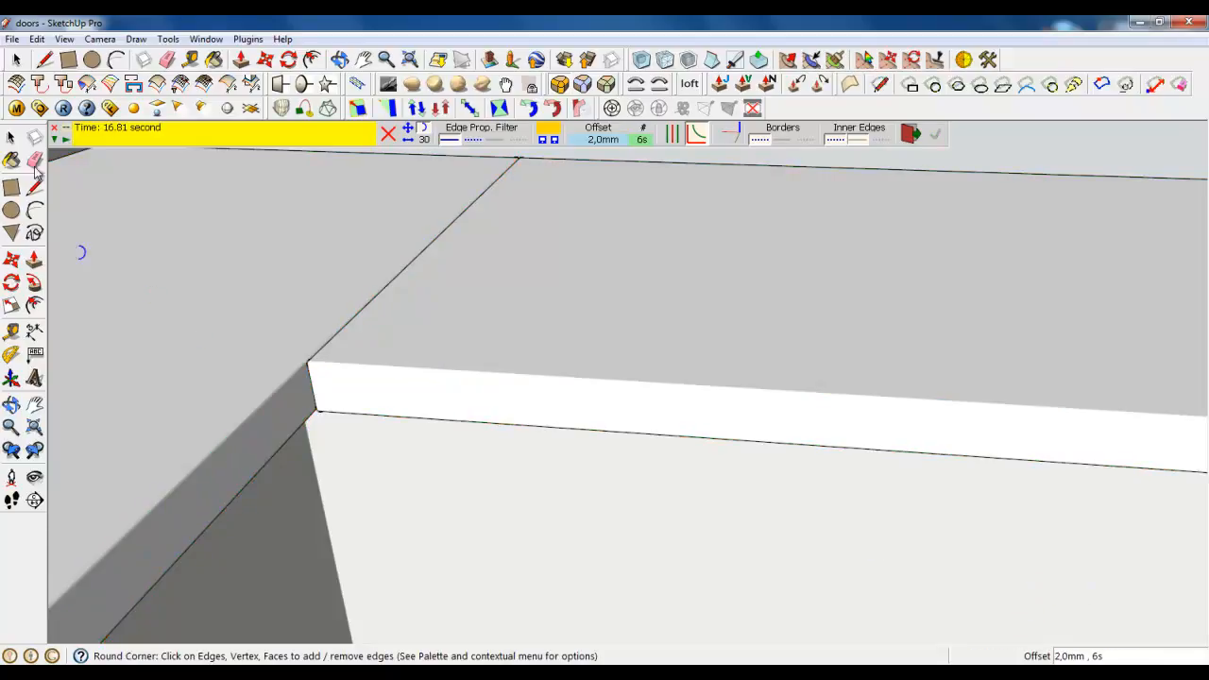
{"action": "left_click", "coordinate": [16, 61]}
{"action": "left_click", "coordinate": [399, 312]}
{"action": "left_click", "coordinate": [64, 39]}
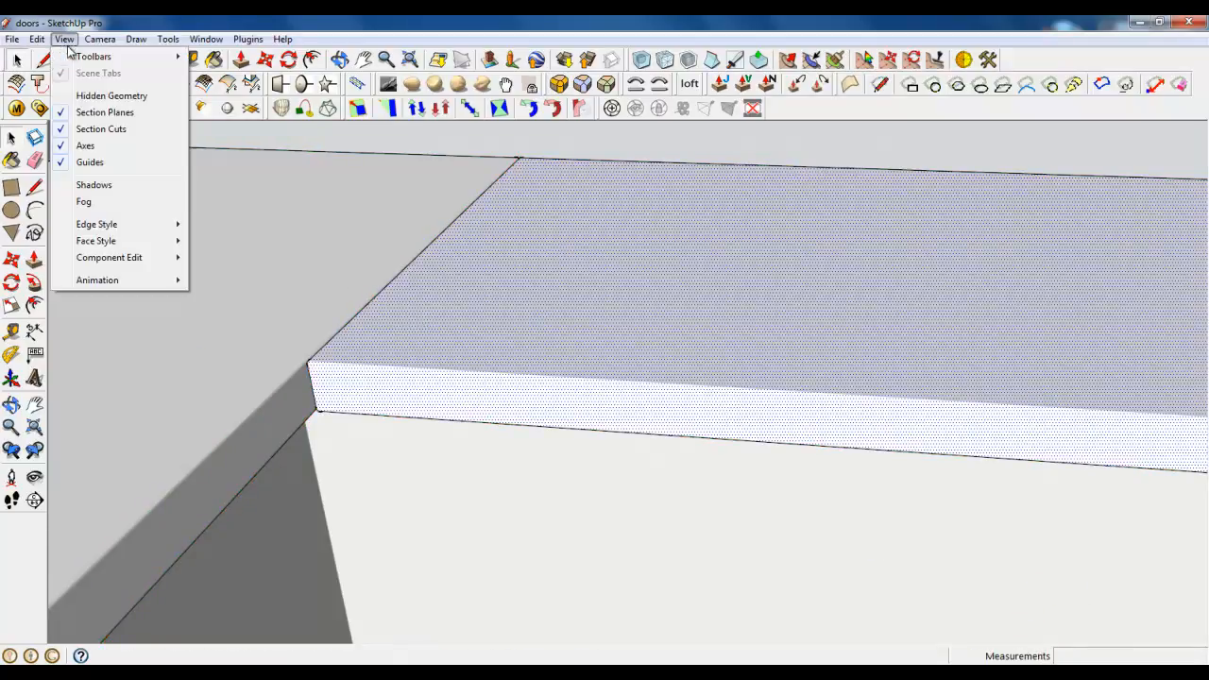
{"action": "left_click", "coordinate": [64, 39]}
{"action": "scroll", "coordinate": [311, 362], "scroll_direction": "up", "scroll_amount": 5}
{"action": "middle_click_drag", "start_coordinate": [363, 427], "coordinate": [440, 380]}
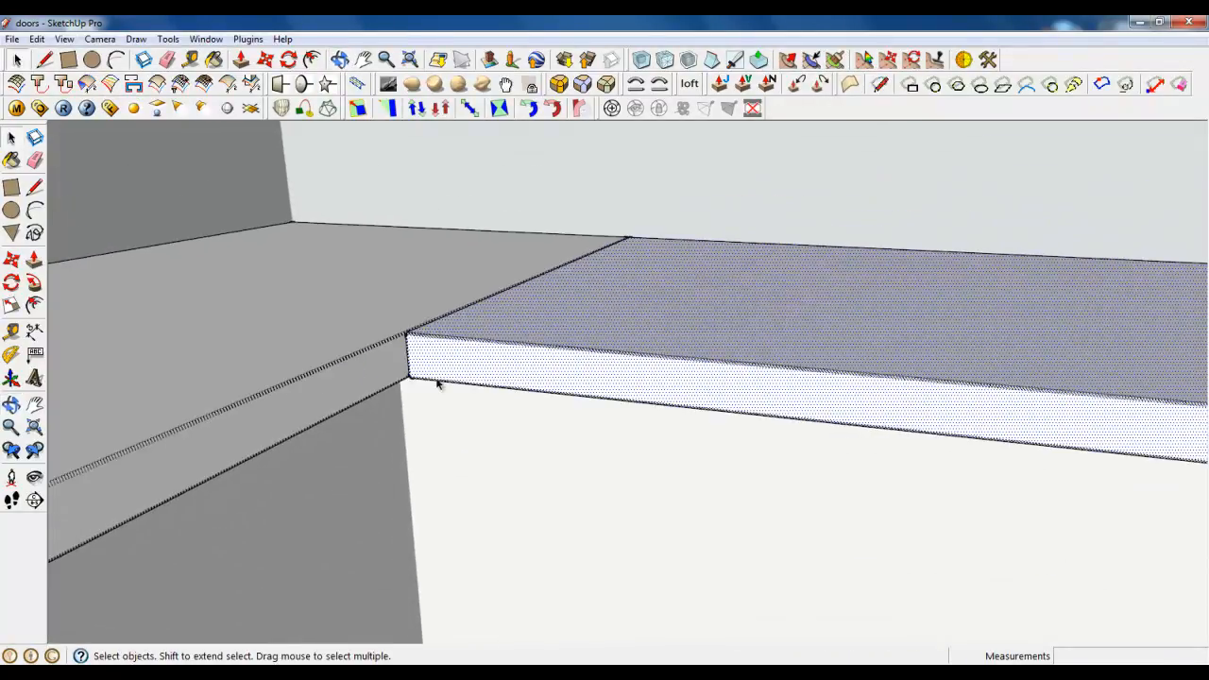
{"action": "right_click", "coordinate": [453, 416]}
{"action": "left_click", "coordinate": [454, 415]}
{"action": "scroll", "coordinate": [406, 312], "scroll_direction": "down", "scroll_amount": 5}
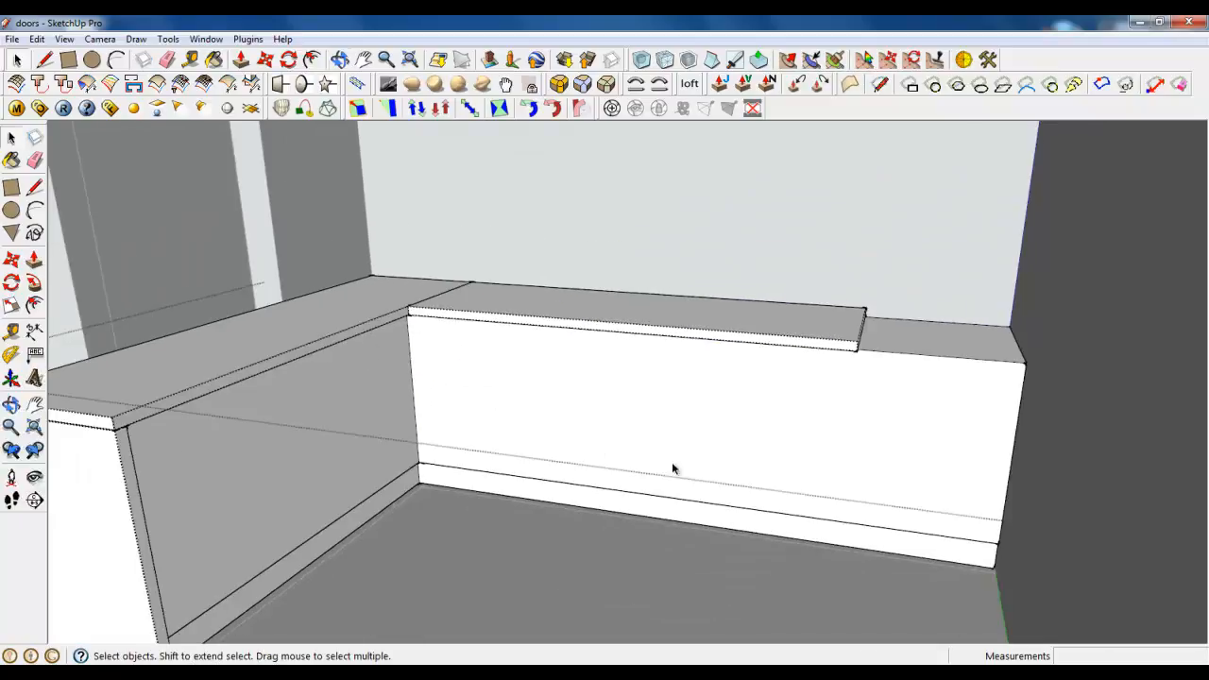
Hide the worktop pieces with the end panel and turn off the display of hidden geometry.
{"action": "middle_click_drag", "start_coordinate": [672, 464], "coordinate": [1044, 460]}
{"action": "scroll", "coordinate": [1045, 460], "scroll_direction": "up", "scroll_amount": 4}
{"action": "left_click", "coordinate": [44, 59]}
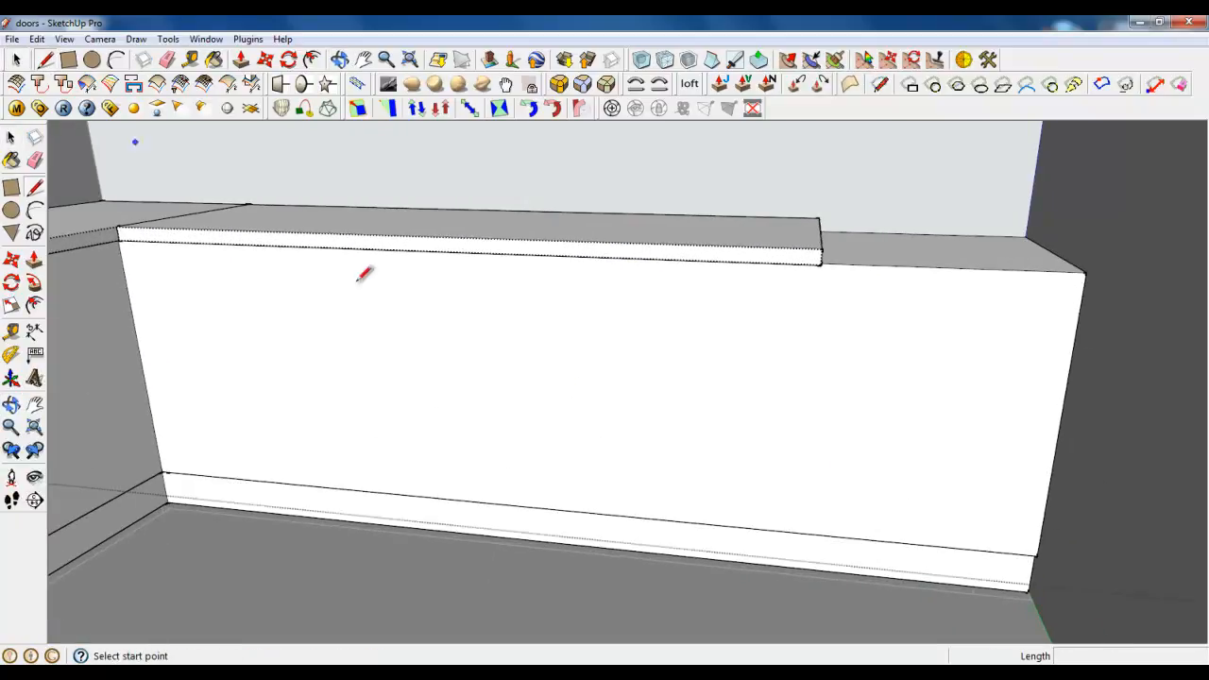
{"action": "left_click", "coordinate": [16, 59]}
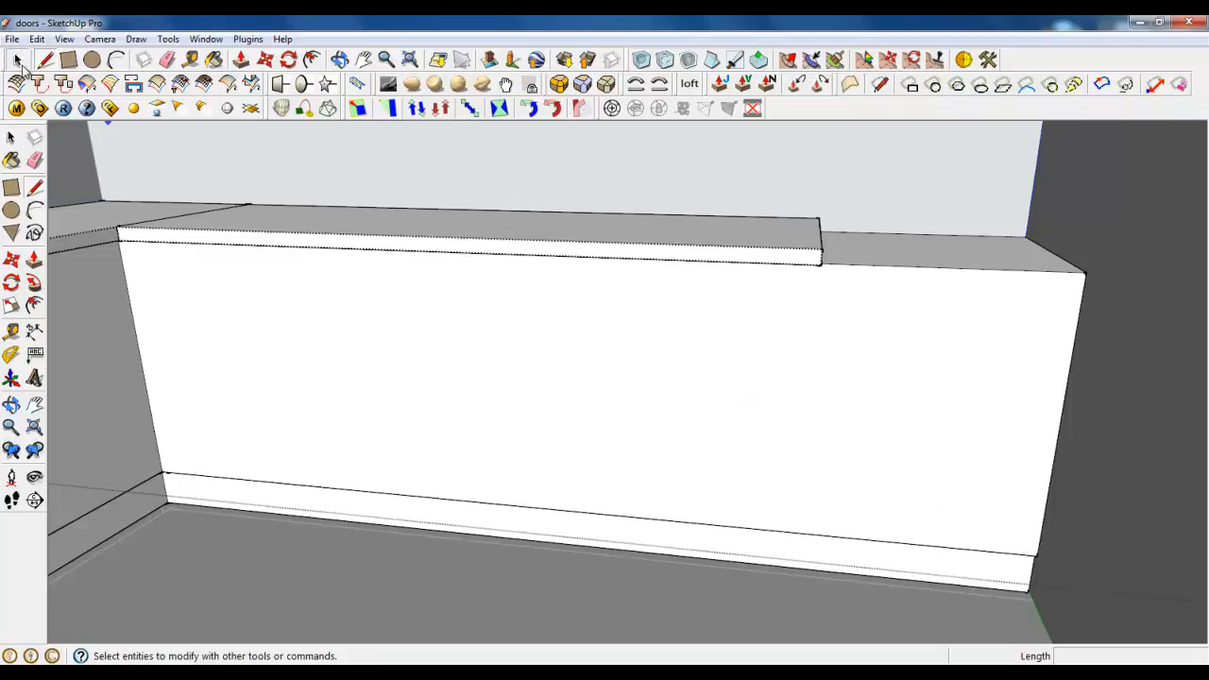
{"action": "middle_click_drag", "start_coordinate": [595, 406], "coordinate": [621, 411]}
{"action": "scroll", "coordinate": [753, 535], "scroll_direction": "down", "scroll_amount": 5}
{"action": "middle_click_drag", "start_coordinate": [753, 534], "coordinate": [645, 345]}
{"action": "right_click", "coordinate": [645, 344]}
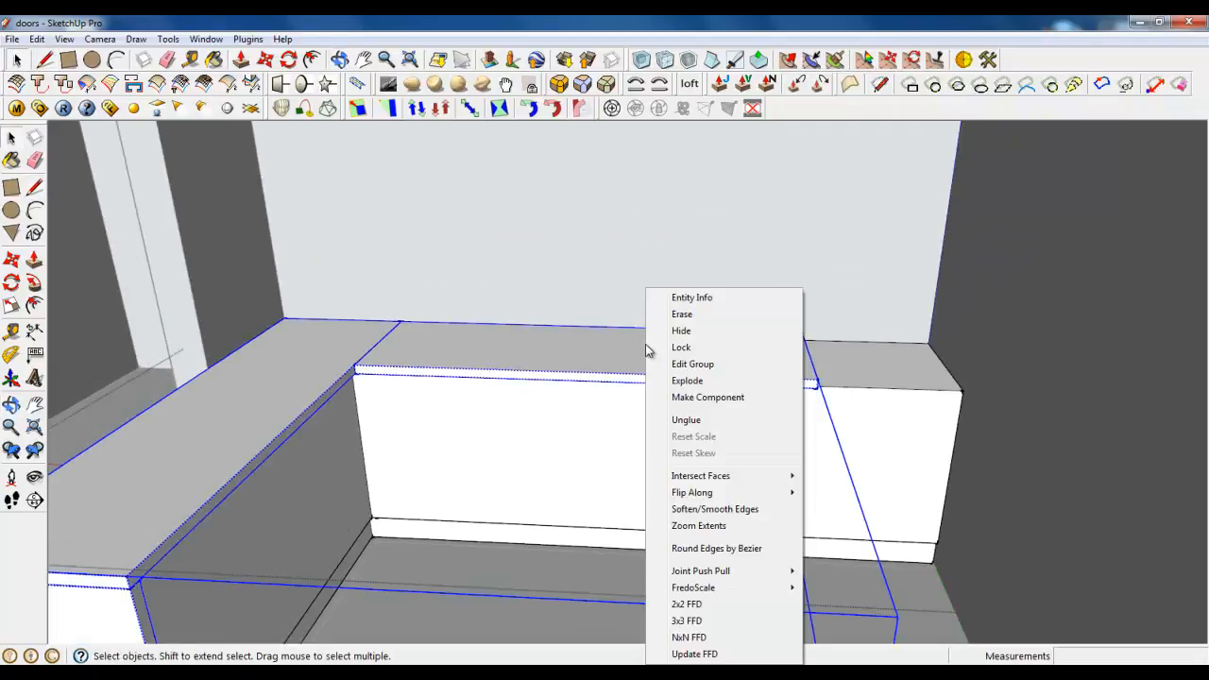
{"action": "left_click", "coordinate": [678, 330]}
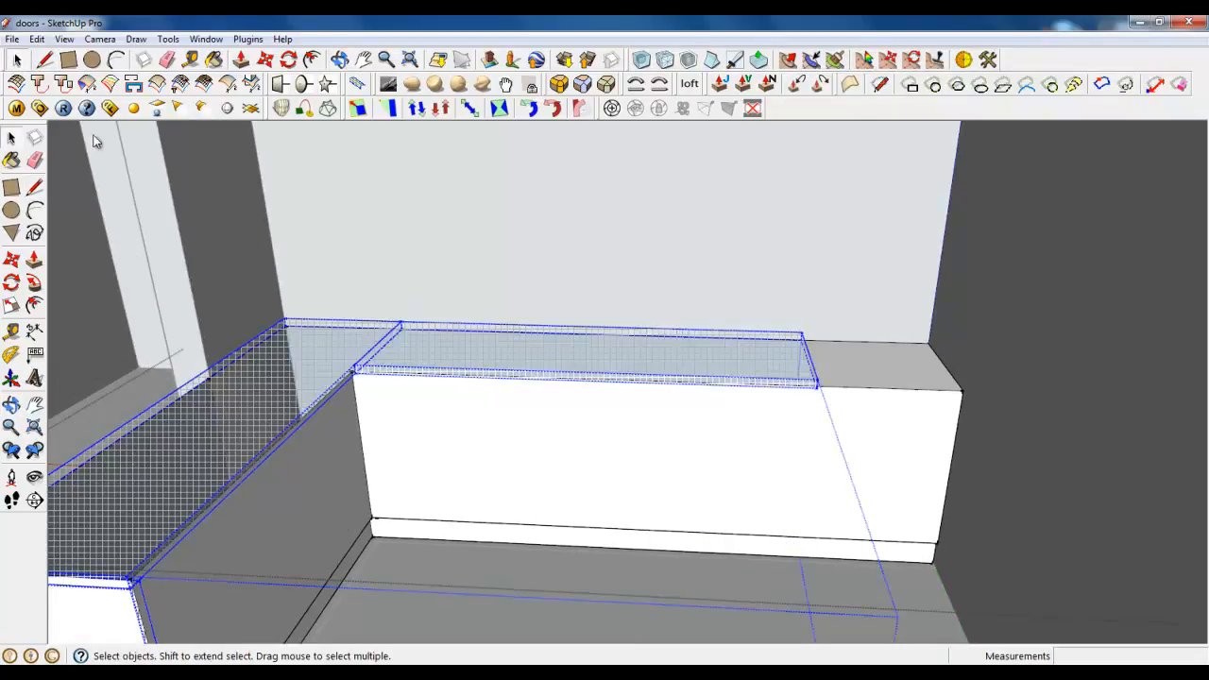
{"action": "left_click", "coordinate": [64, 39]}
{"action": "left_click", "coordinate": [94, 90]}
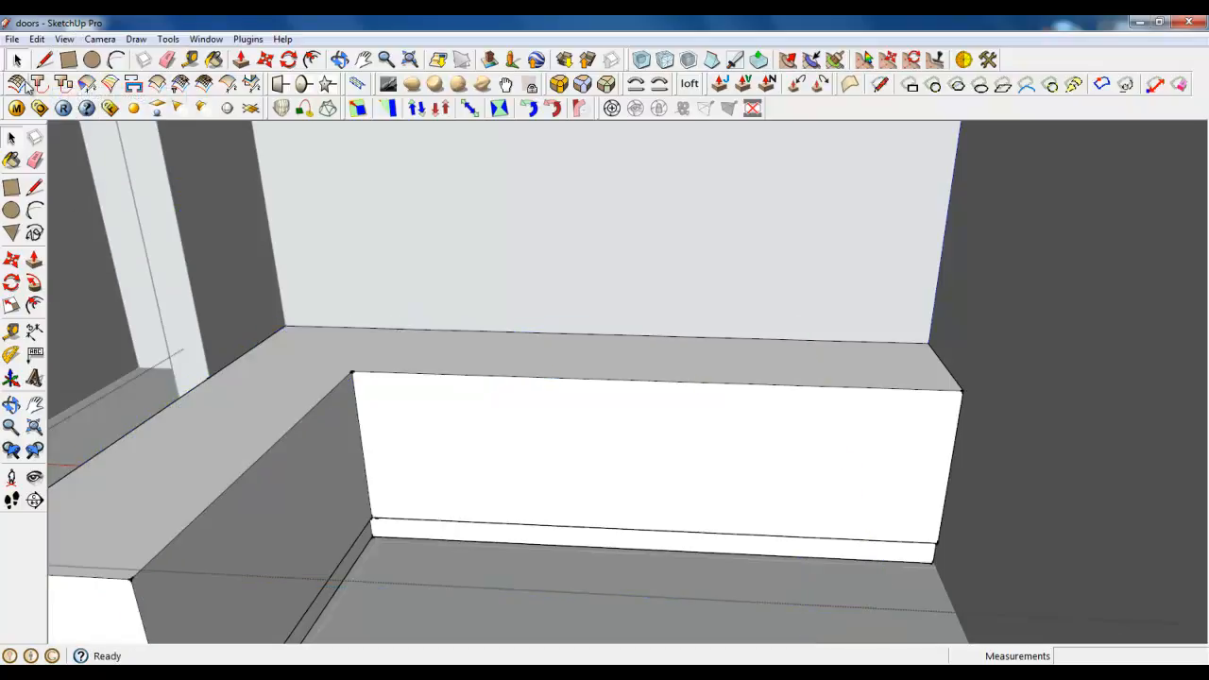
Draw a vertical dividing line near the outer end of the long cabinet front, from its upper edge down to the plinth.
{"action": "left_click", "coordinate": [44, 59]}
{"action": "scroll", "coordinate": [874, 444], "scroll_direction": "up", "scroll_amount": 2}
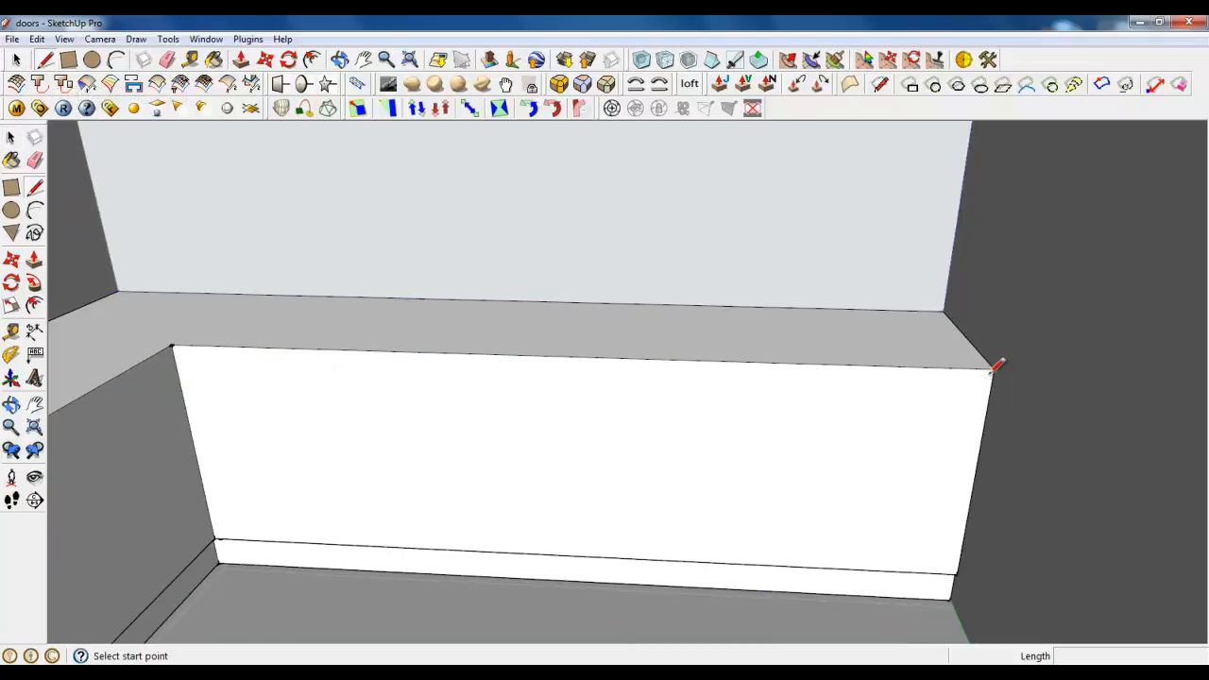
{"action": "left_click", "coordinate": [993, 368]}
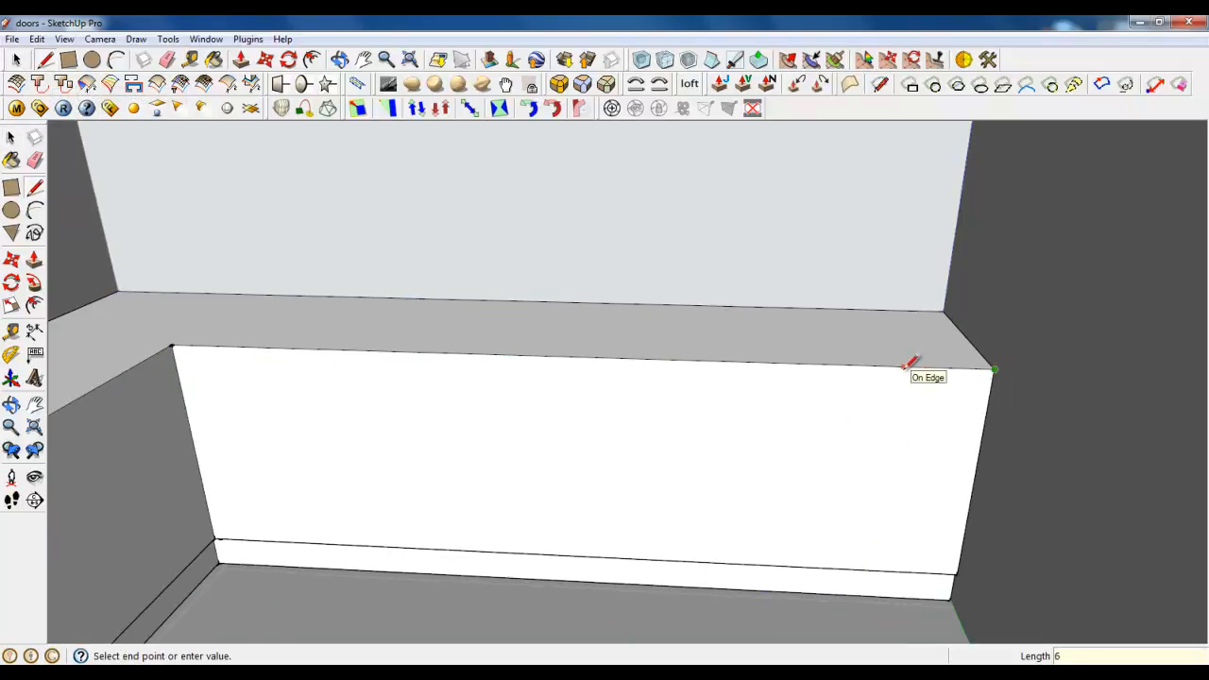
{"action": "key", "text": "Return"}
{"action": "left_click", "coordinate": [793, 363]}
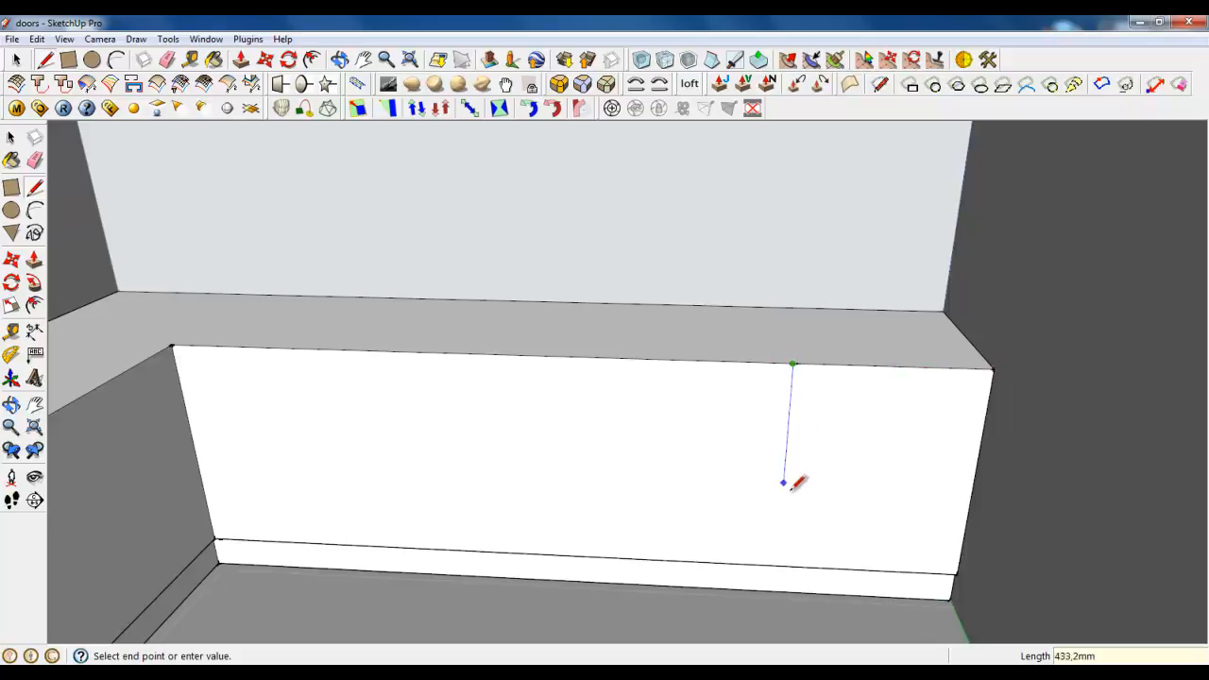
{"action": "left_click", "coordinate": [776, 564]}
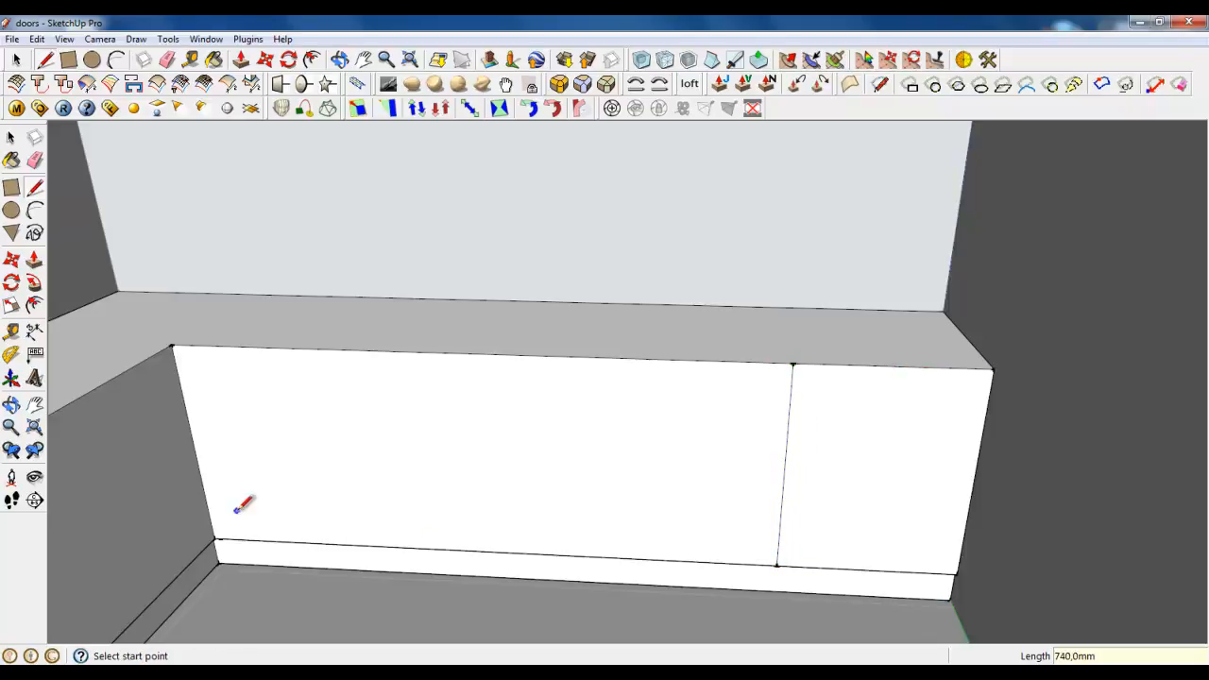
Mark 200 mm from the inner corner along the long front's plinth edge and draw a vertical line up to the upper edge.
{"action": "left_click", "coordinate": [215, 538]}
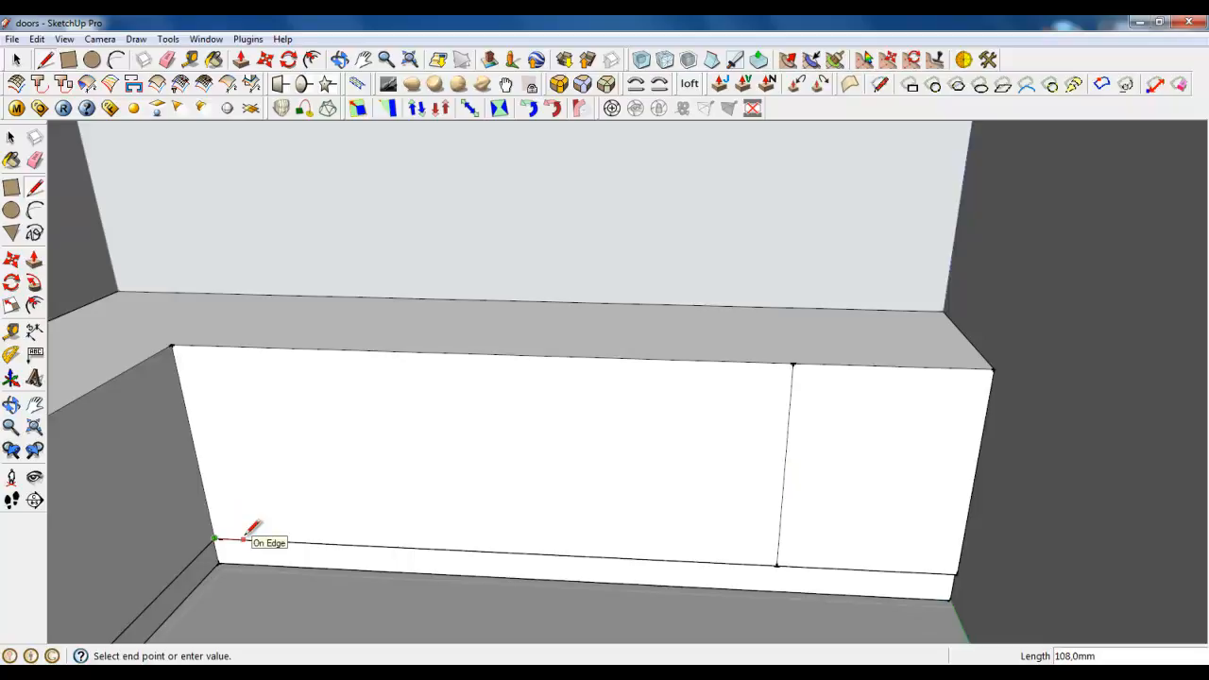
{"action": "left_click", "coordinate": [243, 539]}
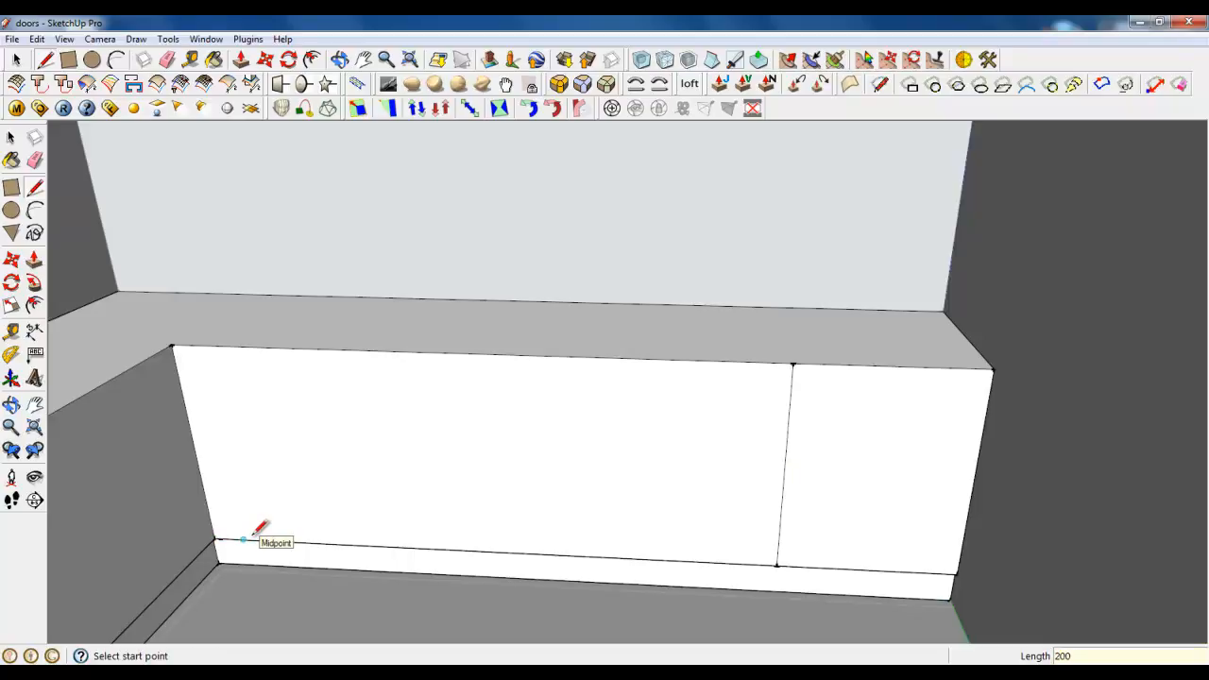
{"action": "left_click", "coordinate": [265, 539]}
{"action": "scroll", "coordinate": [410, 527], "scroll_direction": "down", "scroll_amount": 3}
{"action": "scroll", "coordinate": [388, 526], "scroll_direction": "up", "scroll_amount": 5}
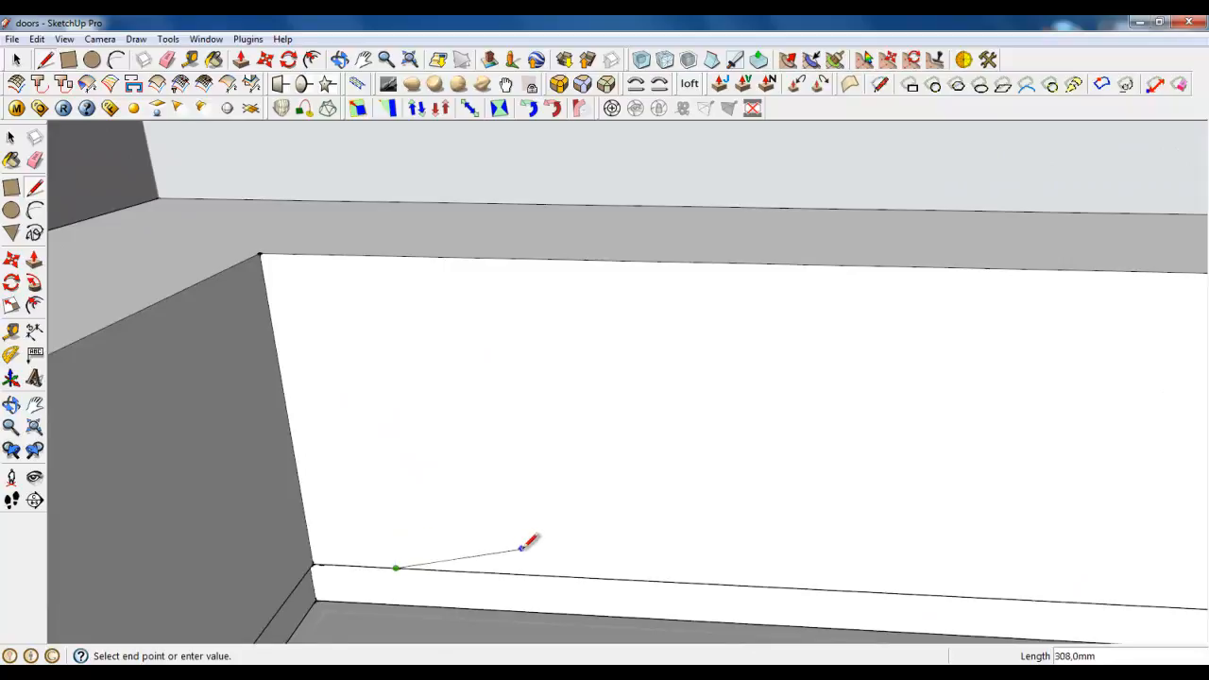
{"action": "scroll", "coordinate": [531, 543], "scroll_direction": "down", "scroll_amount": 1}
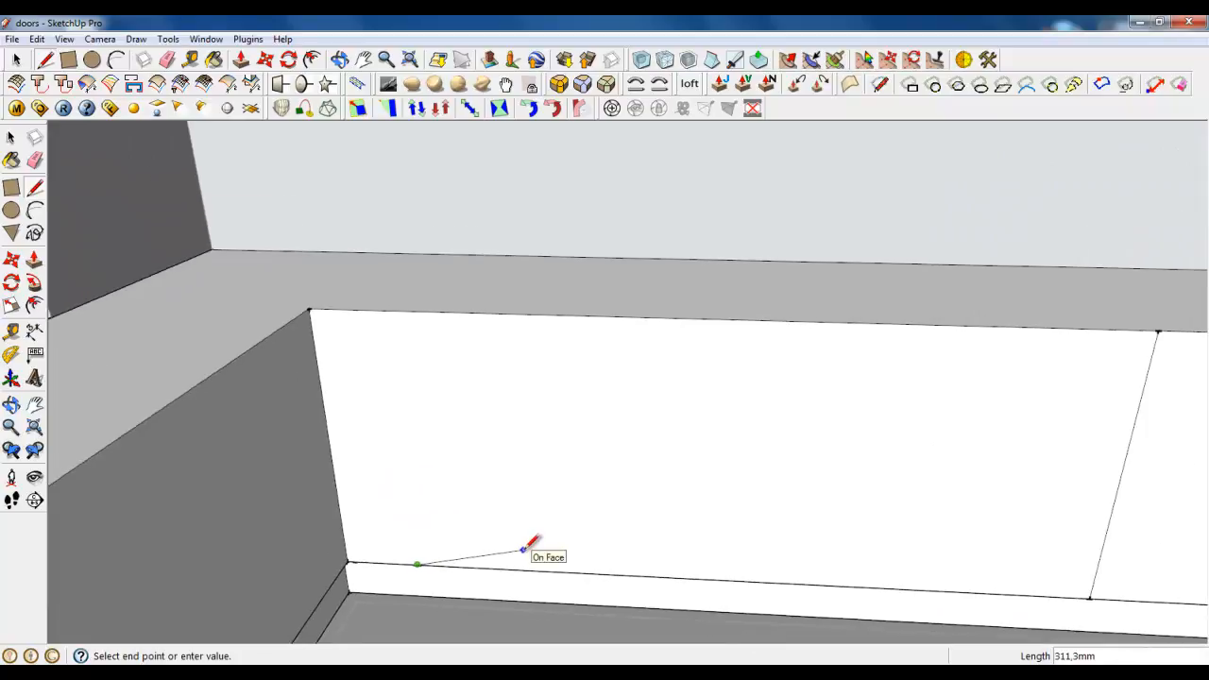
{"action": "left_click", "coordinate": [399, 308]}
{"action": "scroll", "coordinate": [255, 363], "scroll_direction": "down", "scroll_amount": 2}
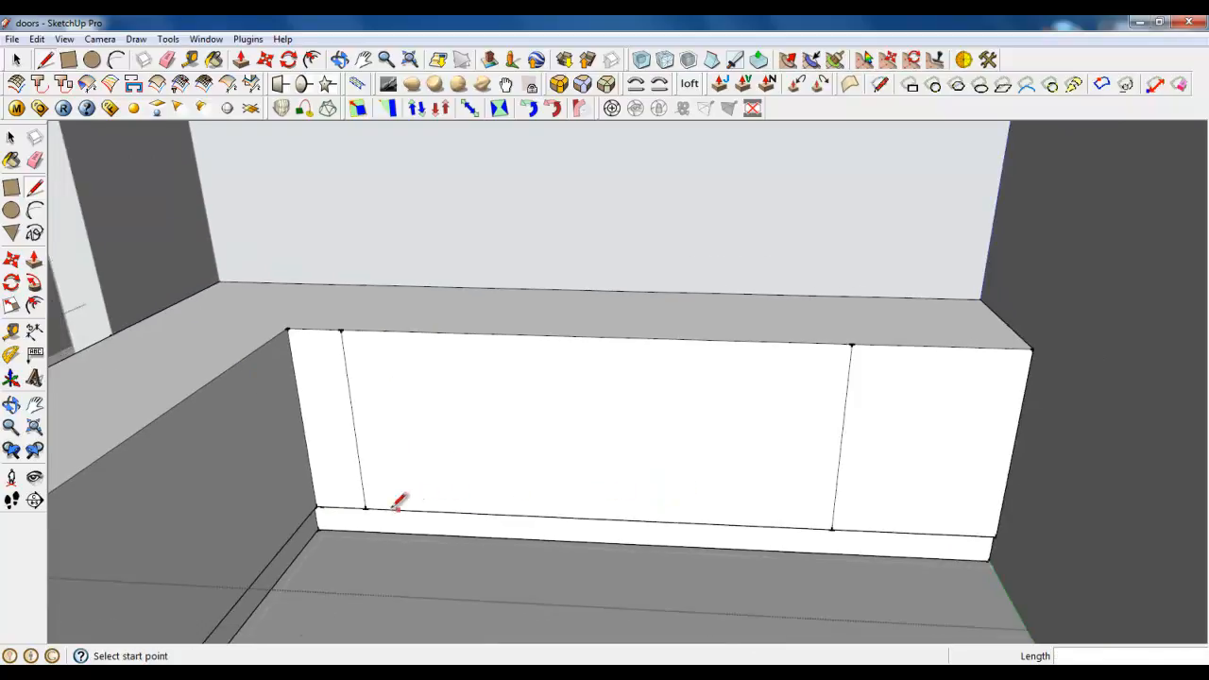
Mark a 600 mm cabinet width beside the corner strip and draw its vertical dividing line up the long front.
{"action": "left_click", "coordinate": [366, 508]}
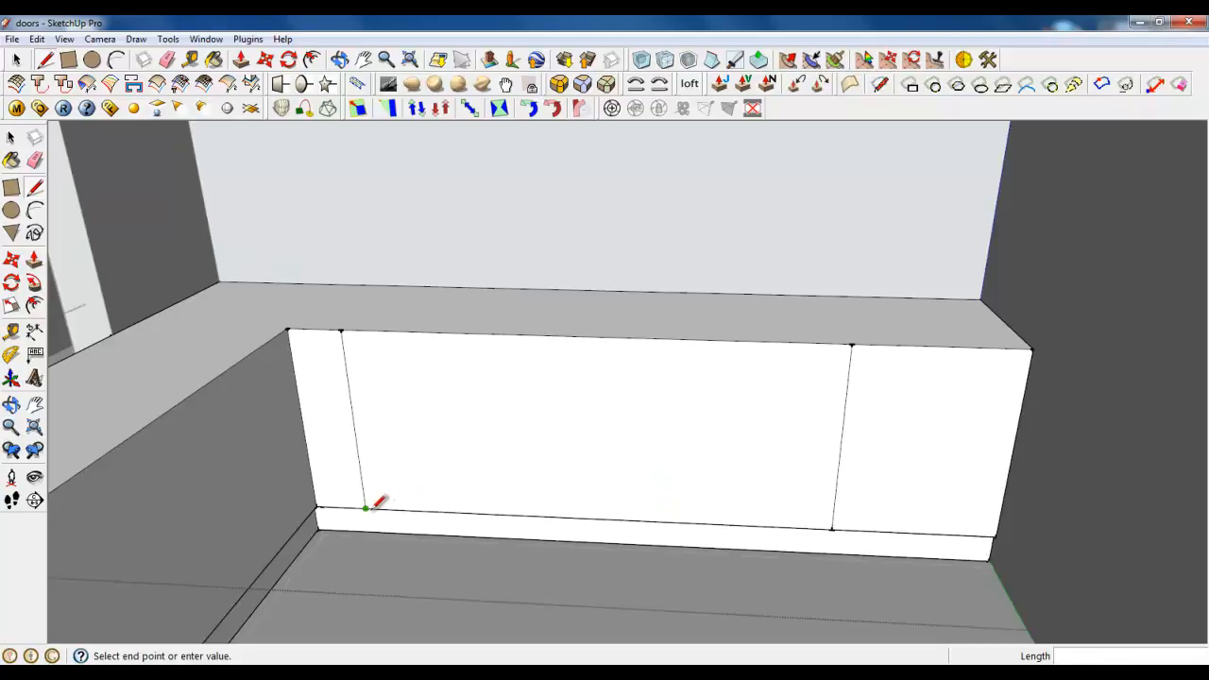
{"action": "left_click", "coordinate": [460, 511]}
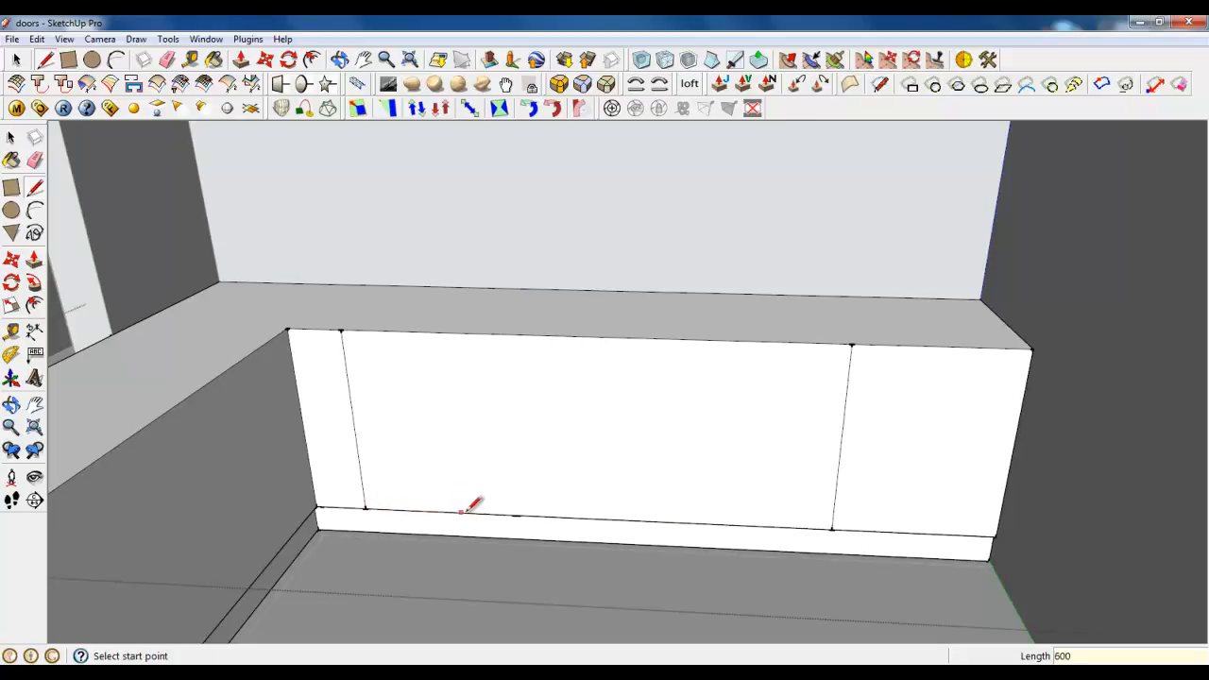
{"action": "left_click", "coordinate": [517, 515]}
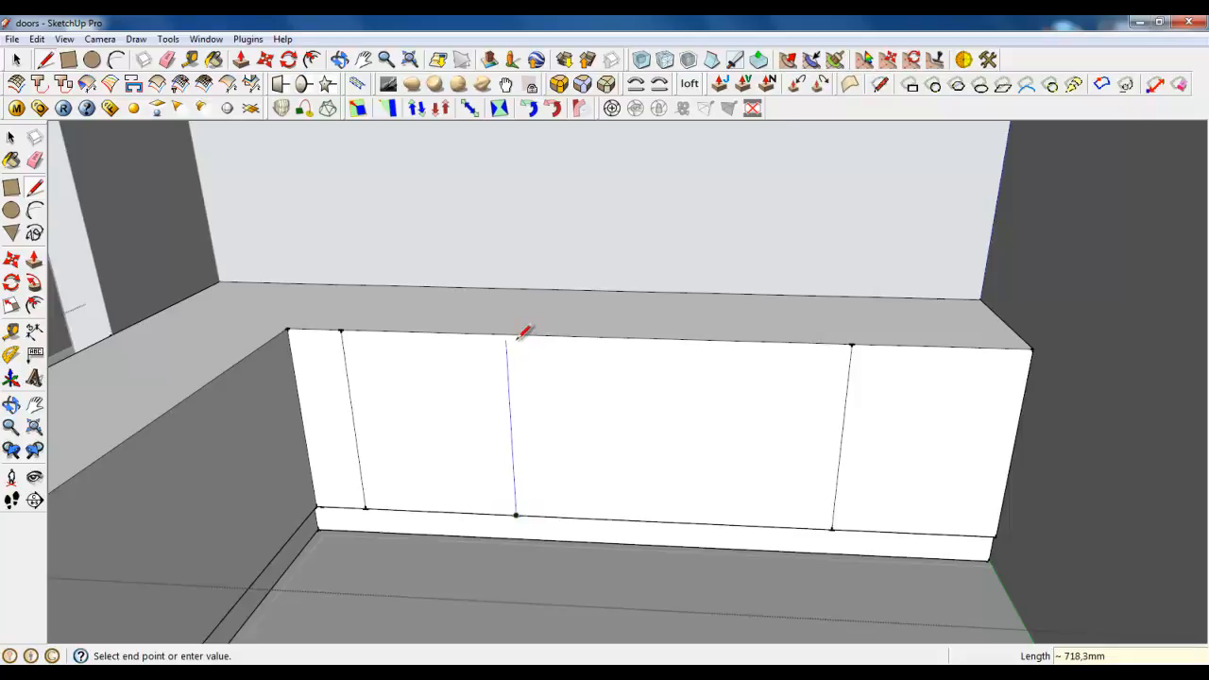
{"action": "type", "text": "740,0mm"}
{"action": "key", "text": "Return"}
Split the remaining wide middle section of the long front with a vertical line from its lower edge's midpoint.
{"action": "scroll", "coordinate": [886, 530], "scroll_direction": "up", "scroll_amount": 1}
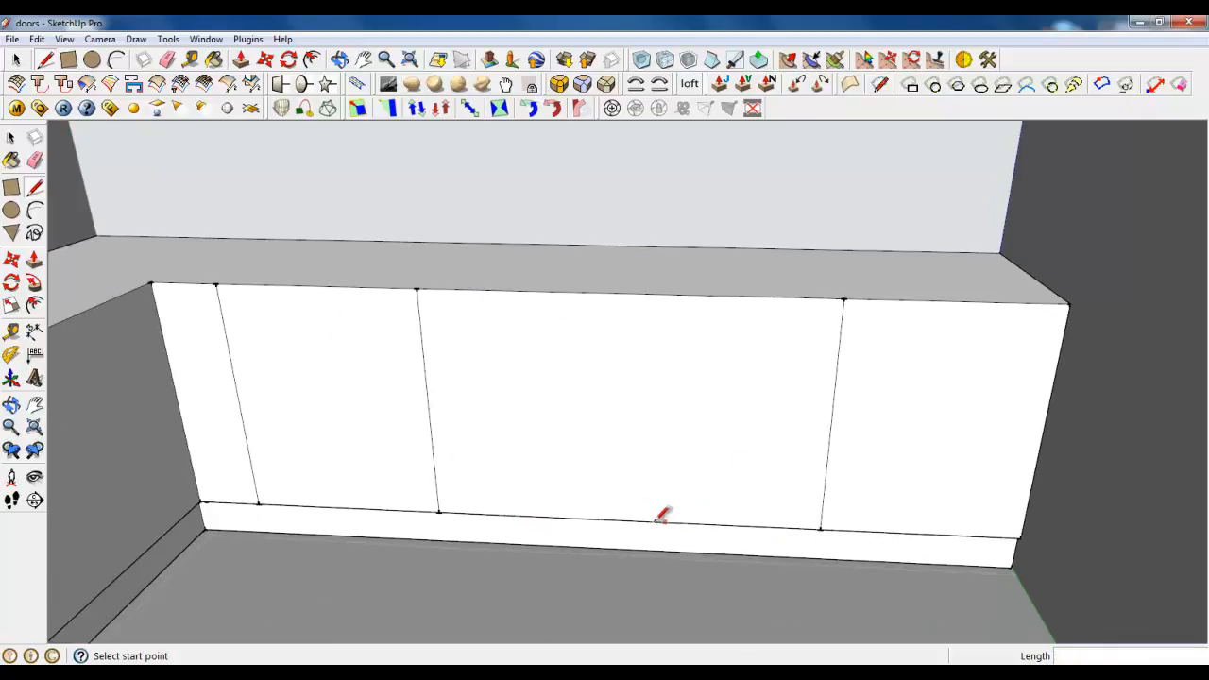
{"action": "left_click", "coordinate": [625, 519]}
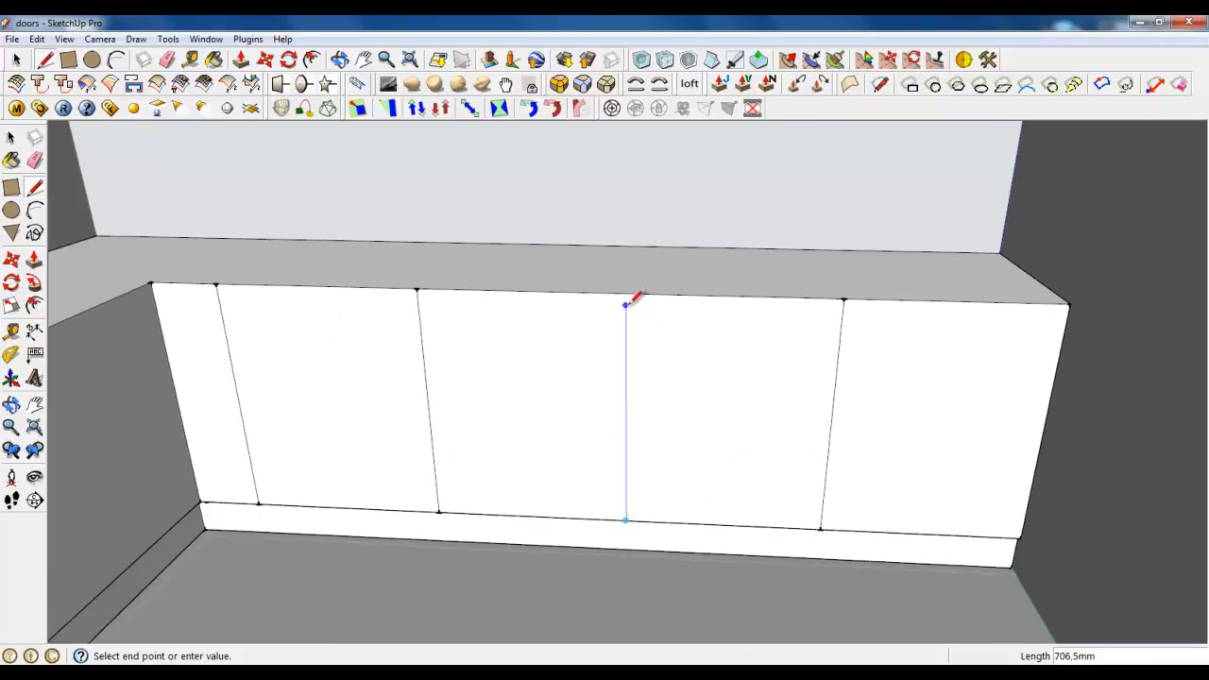
{"action": "left_click", "coordinate": [626, 295]}
Draw two horizontal lines across the three middle cabinets of the long front to divide them into three drawer rows.
{"action": "scroll", "coordinate": [184, 343], "scroll_direction": "up", "scroll_amount": 2}
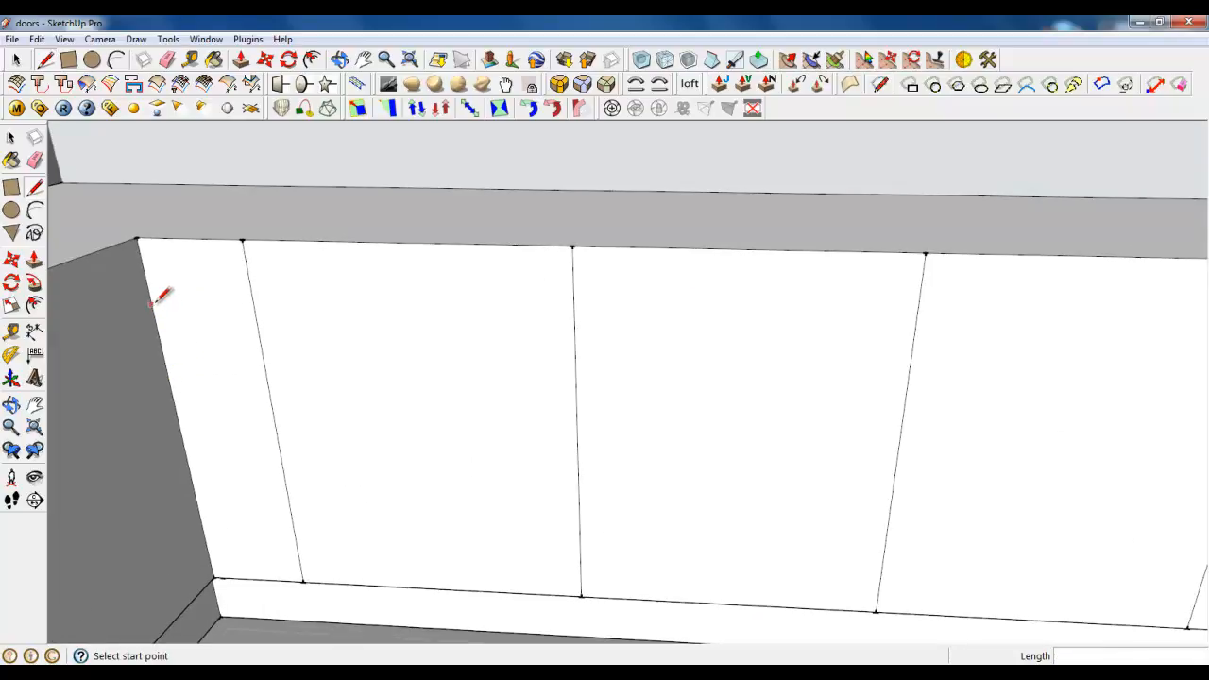
{"action": "left_click", "coordinate": [255, 313]}
{"action": "scroll", "coordinate": [251, 319], "scroll_direction": "down", "scroll_amount": 2}
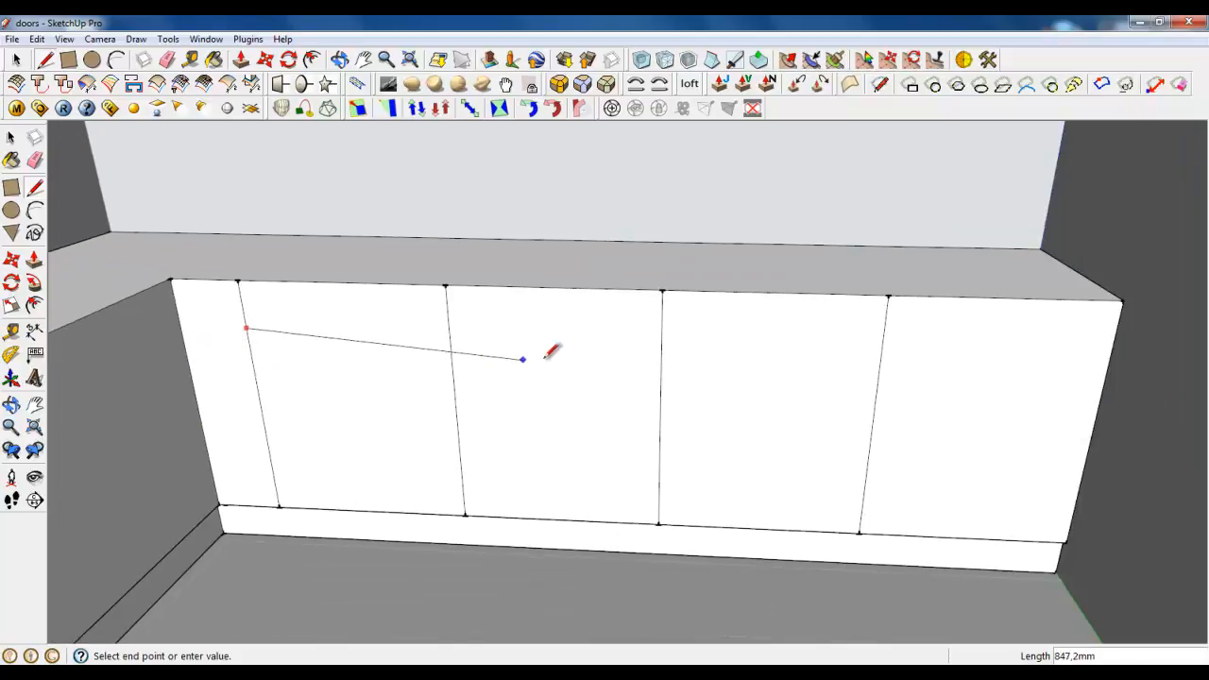
{"action": "left_click", "coordinate": [882, 346]}
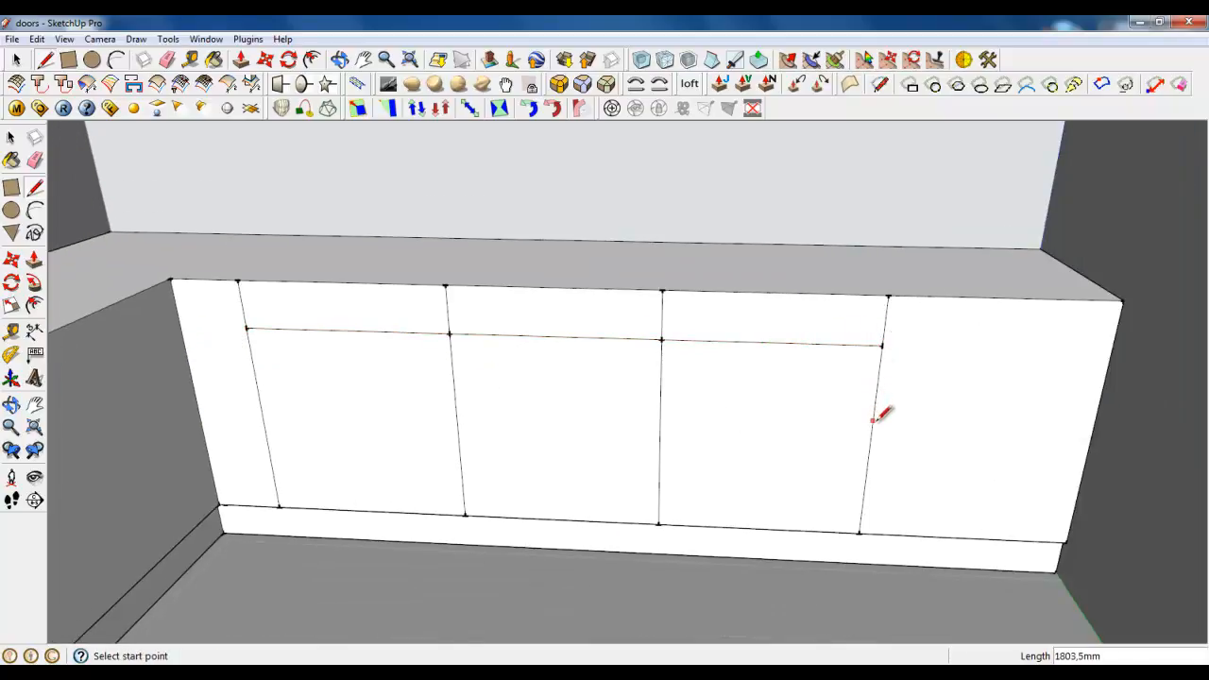
{"action": "left_click", "coordinate": [871, 424]}
{"action": "left_click", "coordinate": [260, 383]}
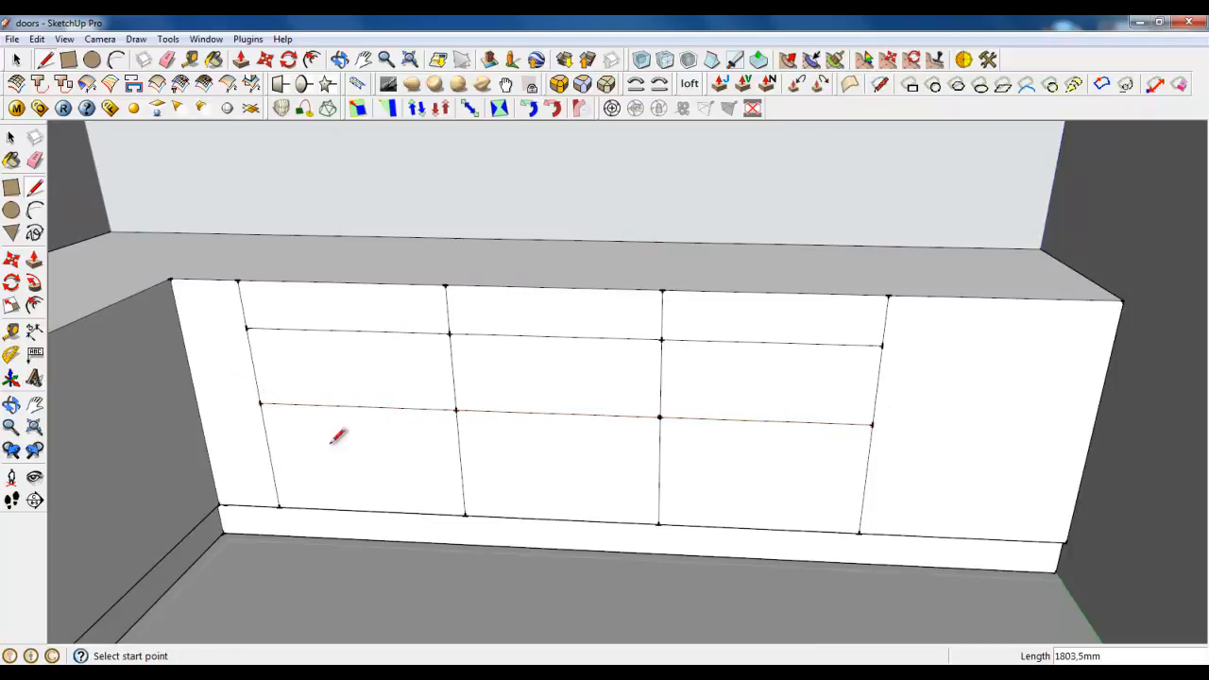
Mark 200 mm from the inner corner along the short run's upper front edge and draw a vertical line down to the plinth.
{"action": "mouse_move", "coordinate": [581, 495]}
{"action": "middle_mouse_down"}
{"action": "mouse_move", "coordinate": [564, 462]}
{"action": "mouse_move", "coordinate": [609, 392]}
{"action": "middle_mouse_up"}
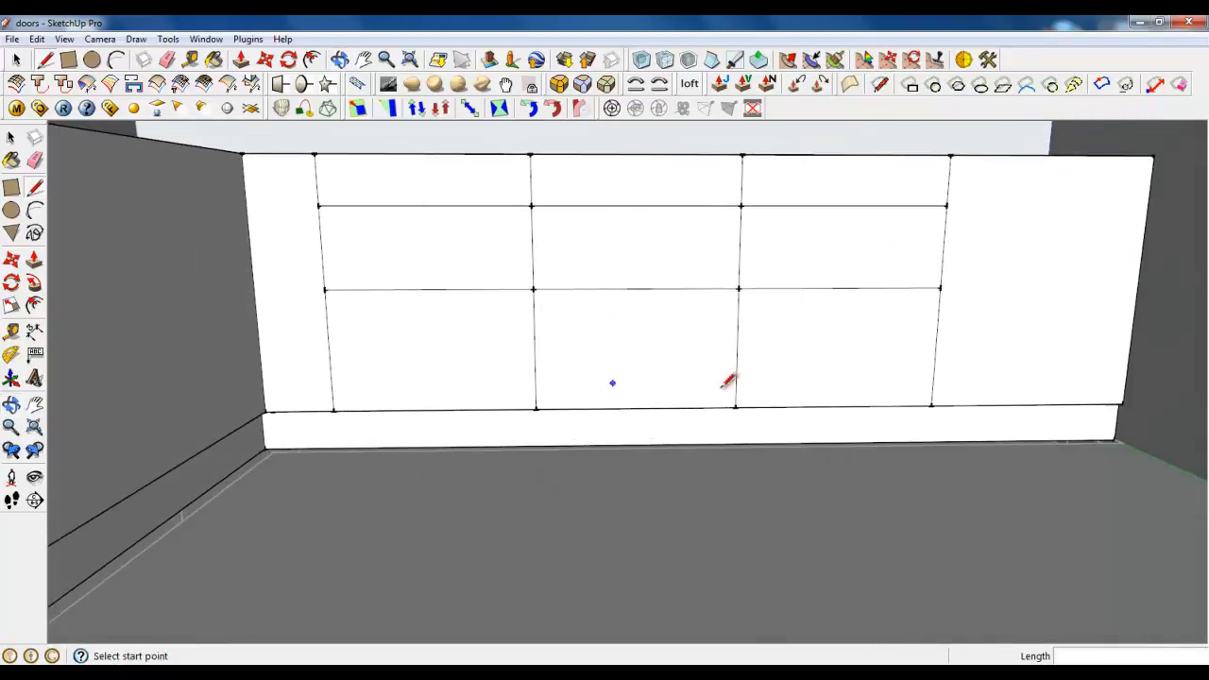
{"action": "mouse_move", "coordinate": [660, 215]}
{"action": "middle_mouse_down"}
{"action": "mouse_move", "coordinate": [680, 316]}
{"action": "mouse_move", "coordinate": [643, 524]}
{"action": "mouse_move", "coordinate": [567, 567]}
{"action": "middle_mouse_up"}
{"action": "scroll", "coordinate": [697, 390], "scroll_direction": "down", "scroll_amount": 3}
{"action": "mouse_move", "coordinate": [652, 425]}
{"action": "middle_mouse_down"}
{"action": "mouse_move", "coordinate": [450, 548]}
{"action": "mouse_move", "coordinate": [408, 556]}
{"action": "middle_mouse_up"}
{"action": "scroll", "coordinate": [391, 380], "scroll_direction": "up", "scroll_amount": 5}
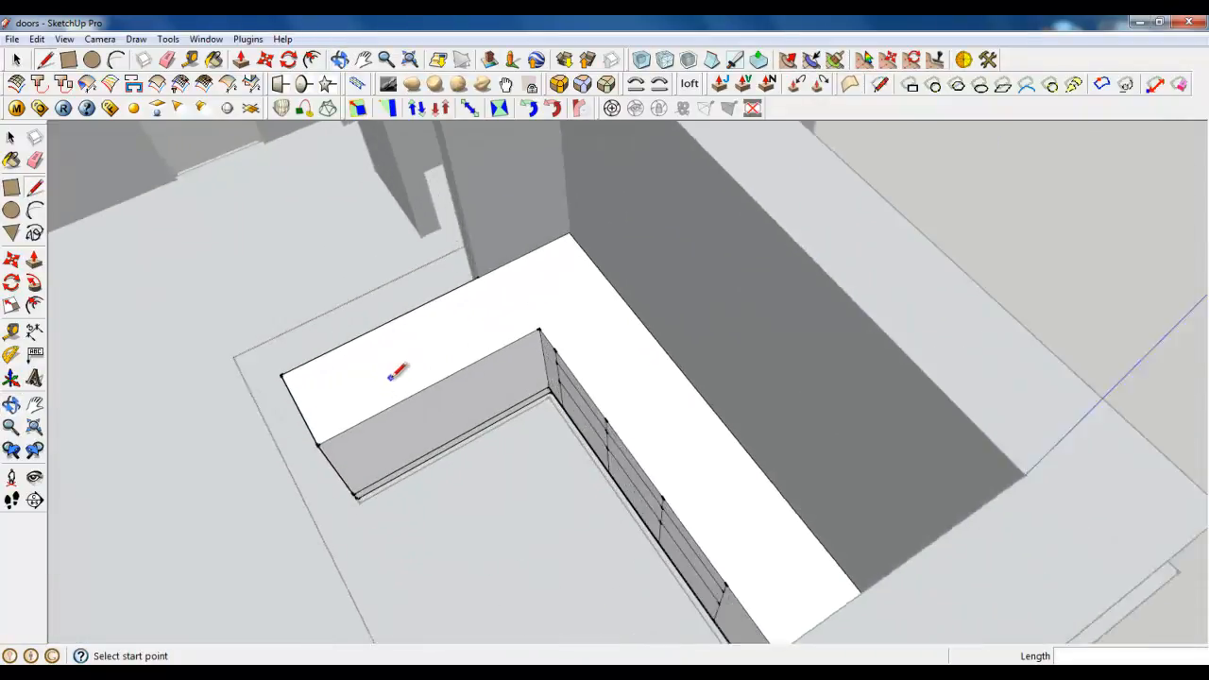
{"action": "middle_click_drag", "start_coordinate": [400, 446], "coordinate": [428, 420]}
{"action": "left_click", "coordinate": [66, 64]}
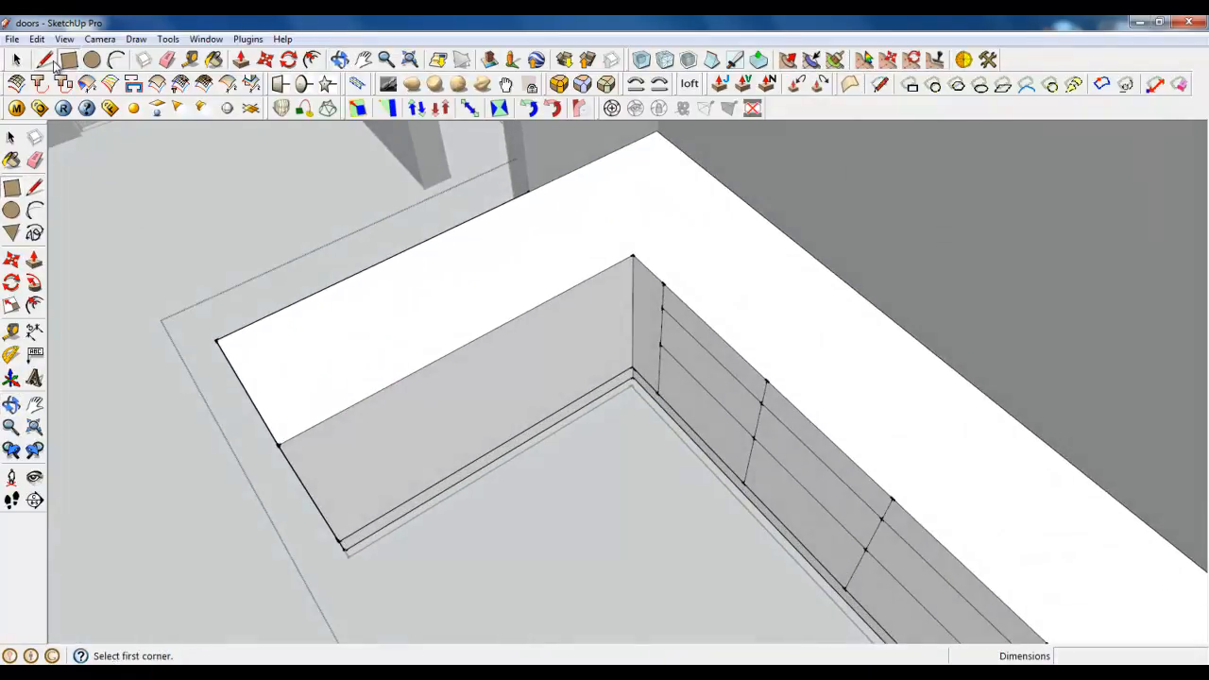
{"action": "left_click", "coordinate": [48, 62]}
{"action": "scroll", "coordinate": [565, 300], "scroll_direction": "up", "scroll_amount": 3}
{"action": "left_click", "coordinate": [686, 217]}
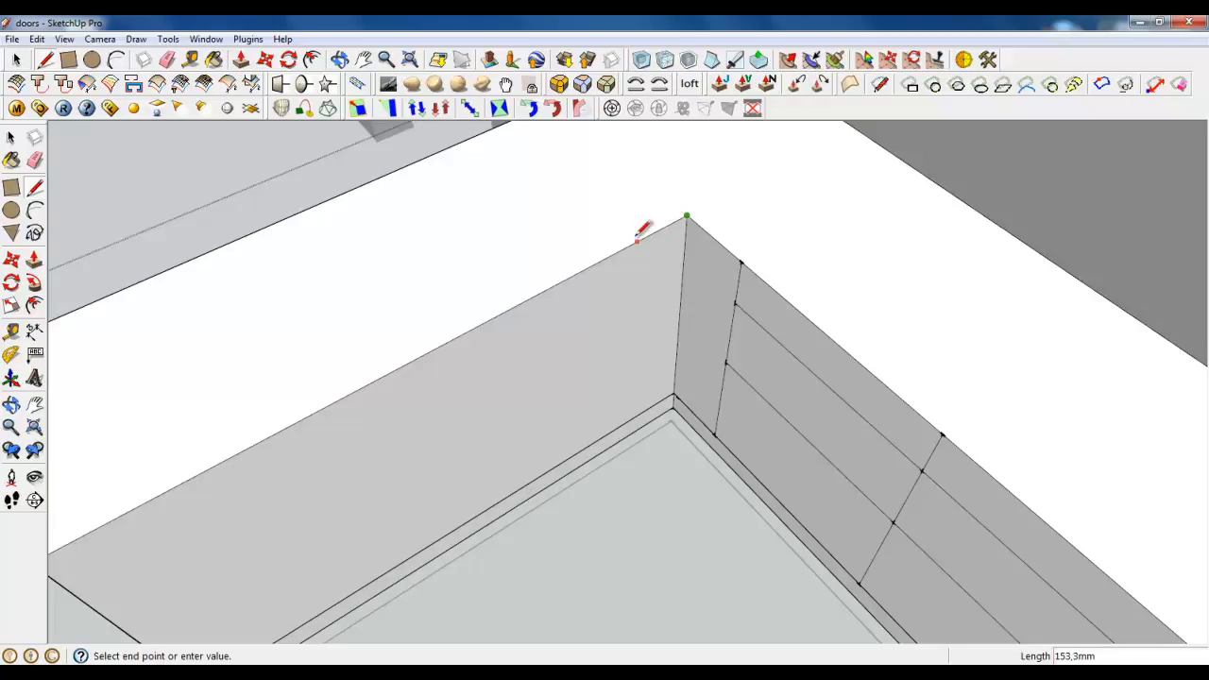
{"action": "type", "text": "200"}
{"action": "key", "text": "Return"}
{"action": "left_click", "coordinate": [620, 250]}
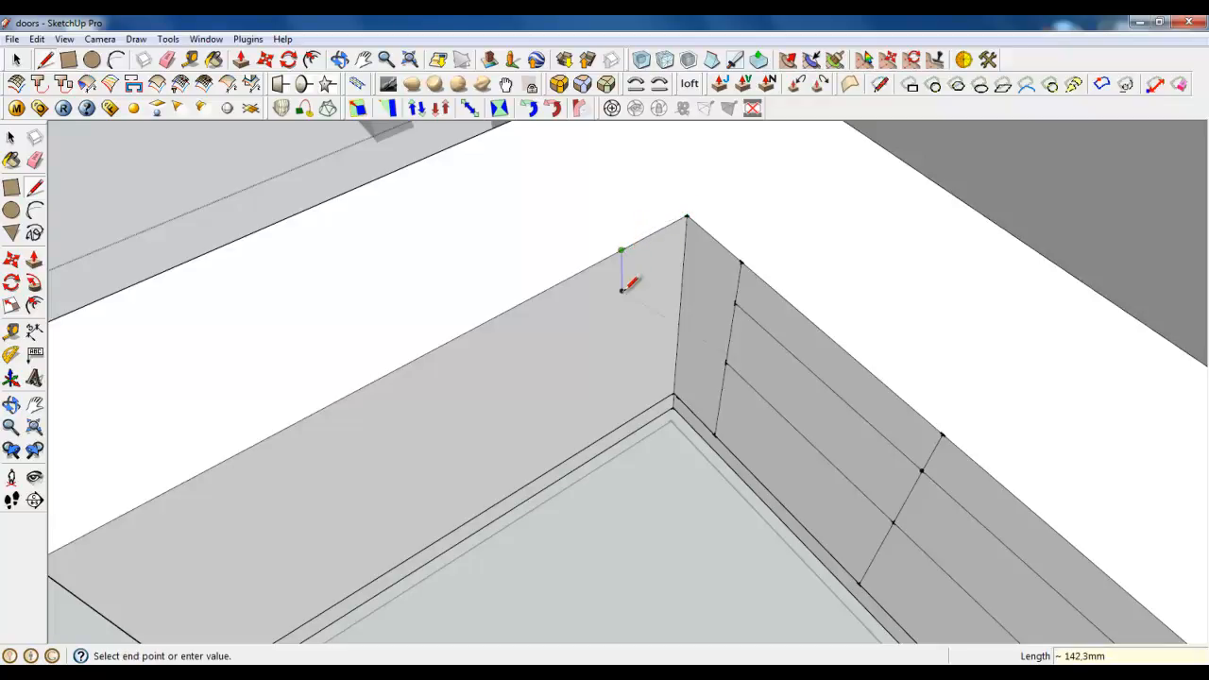
{"action": "left_click", "coordinate": [622, 424]}
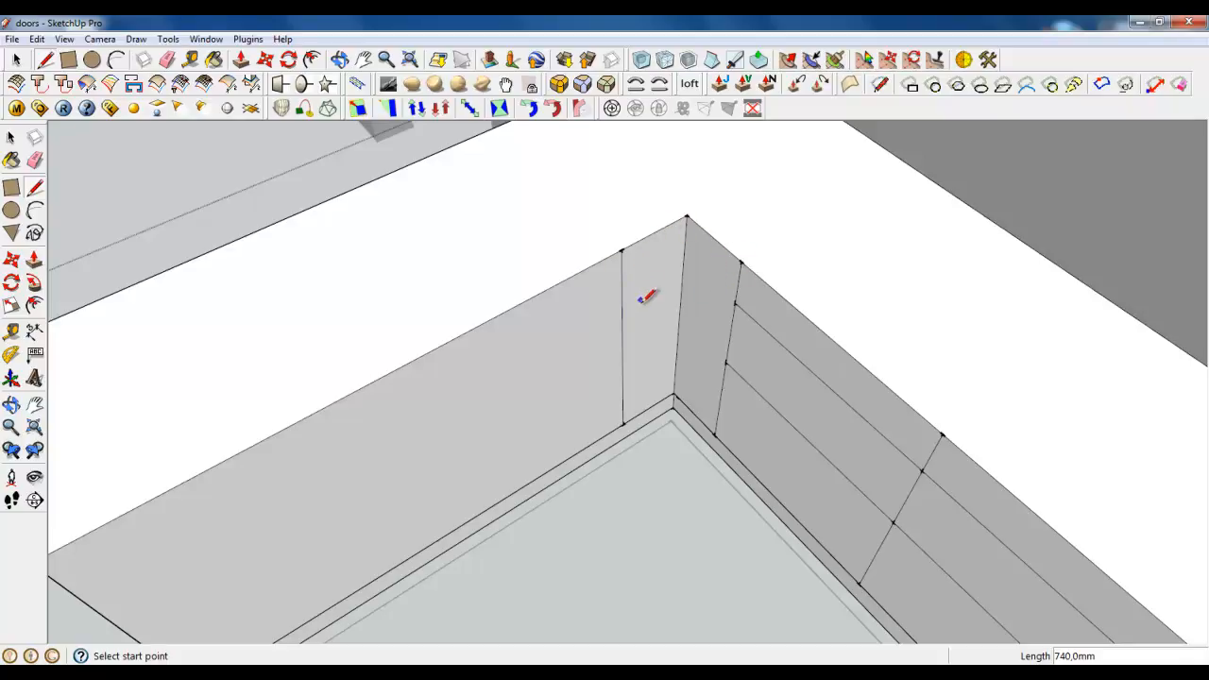
Mark 600 mm along the short run's upper front edge from the corner strip and draw a vertical dividing line down to the plinth.
{"action": "scroll", "coordinate": [718, 305], "scroll_direction": "down", "scroll_amount": 2}
{"action": "left_click", "coordinate": [647, 266]}
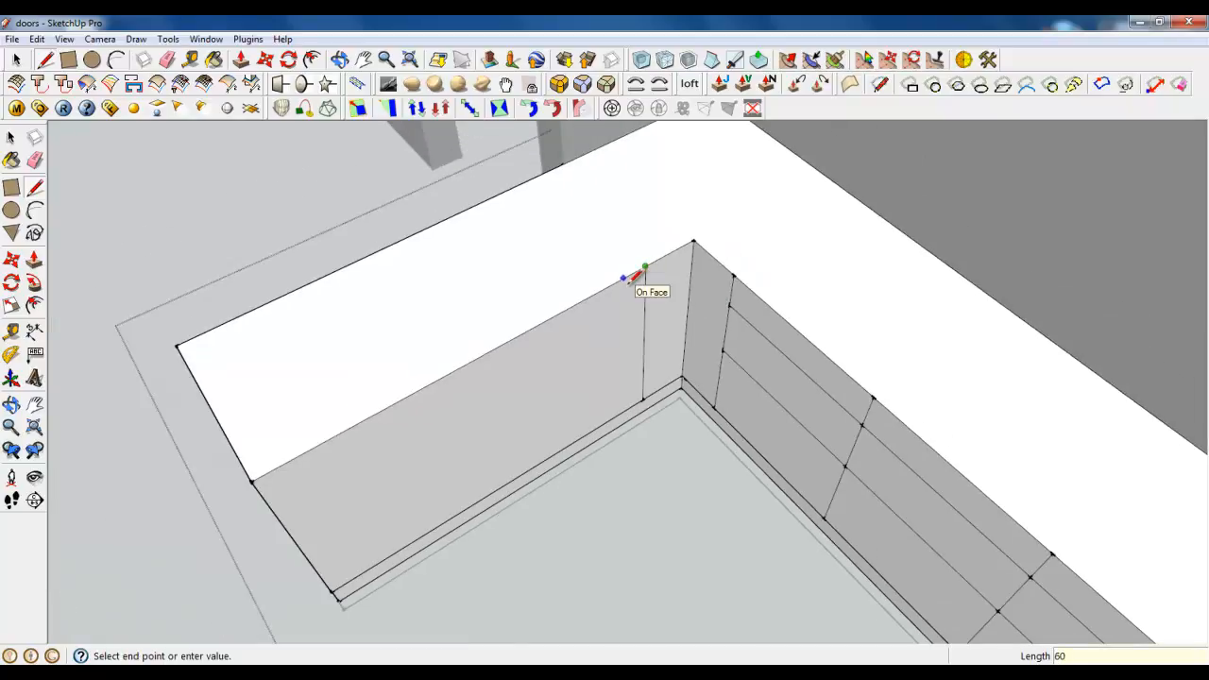
{"action": "key", "text": "Escape"}
{"action": "left_click", "coordinate": [486, 355]}
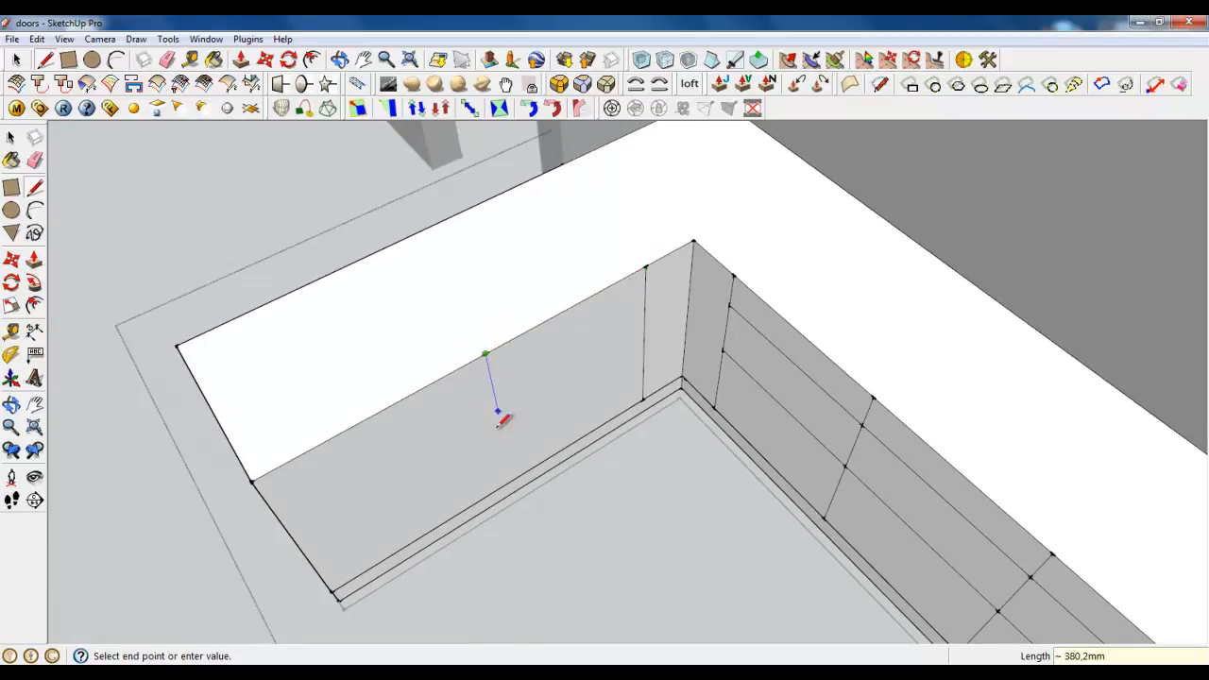
{"action": "key", "text": "Escape"}
{"action": "scroll", "coordinate": [620, 391], "scroll_direction": "down", "scroll_amount": 2}
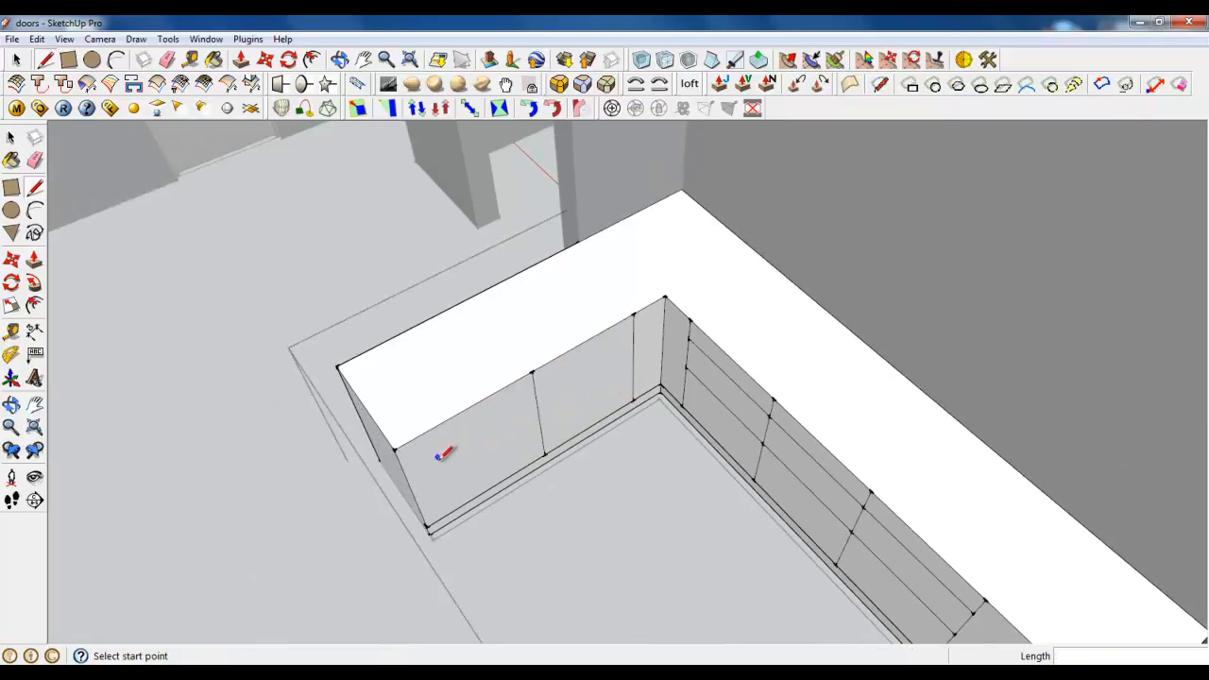
Measure the long front's top drawer height and draw a matching horizontal line 142 mm below the top of the short run's end cabinet.
{"action": "scroll", "coordinate": [445, 459], "scroll_direction": "up", "scroll_amount": 2}
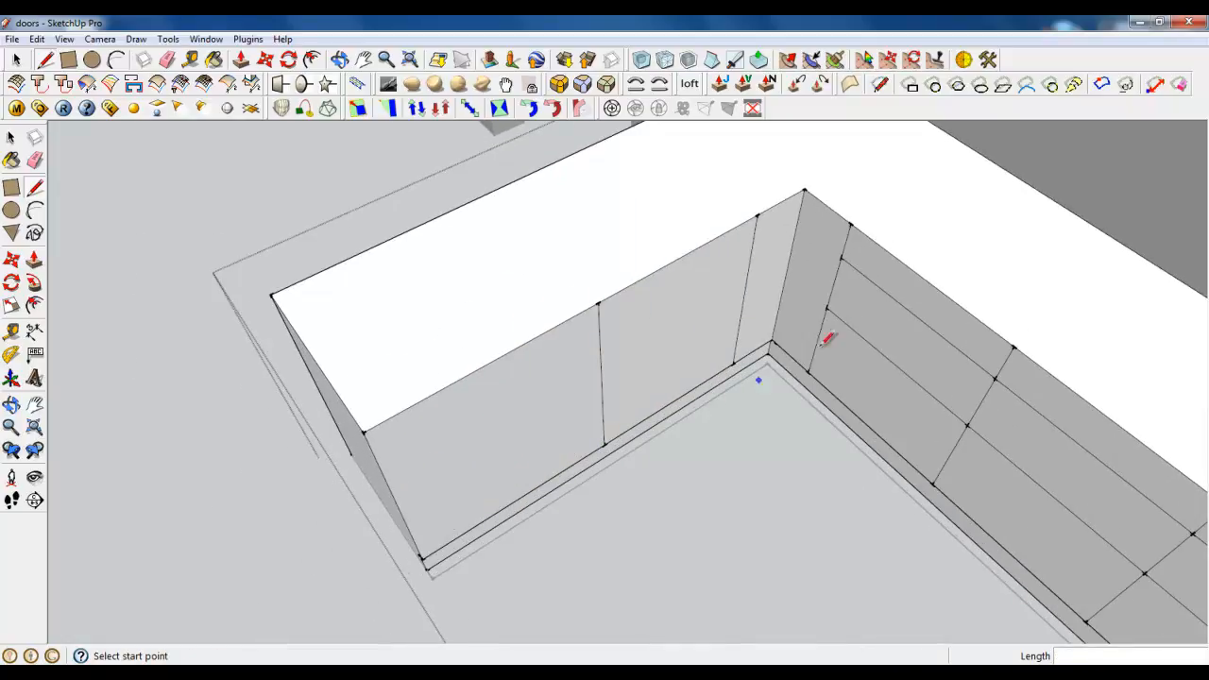
{"action": "left_click", "coordinate": [842, 258]}
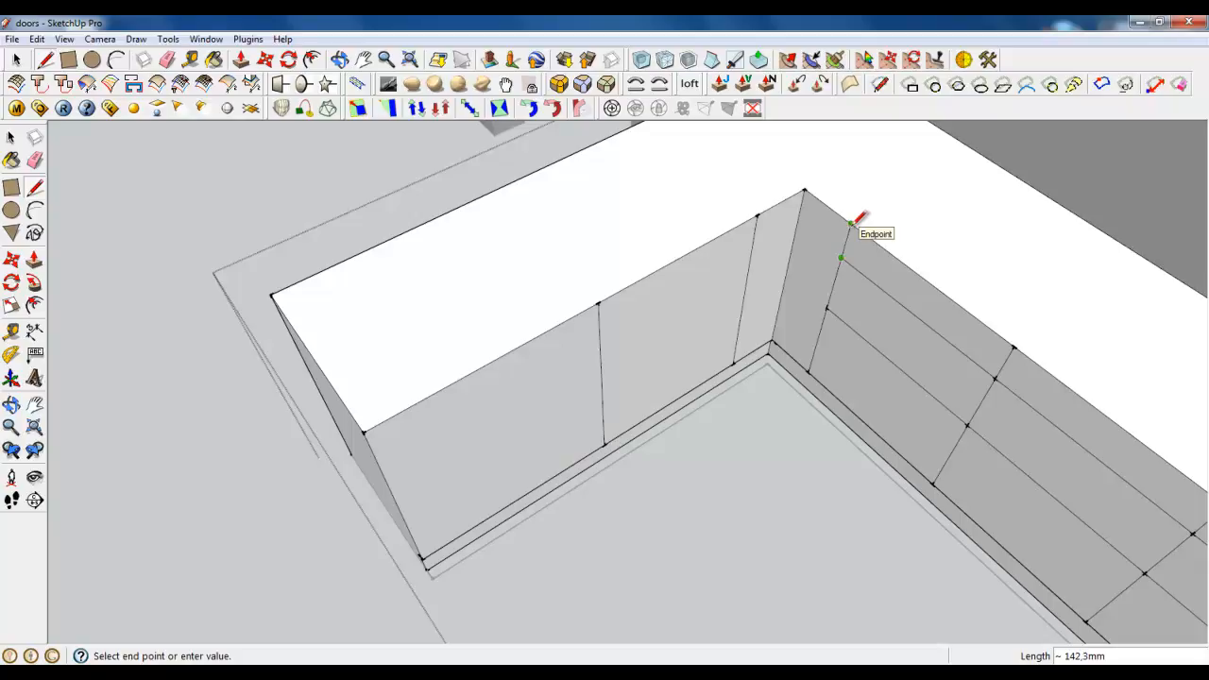
{"action": "left_click", "coordinate": [852, 223]}
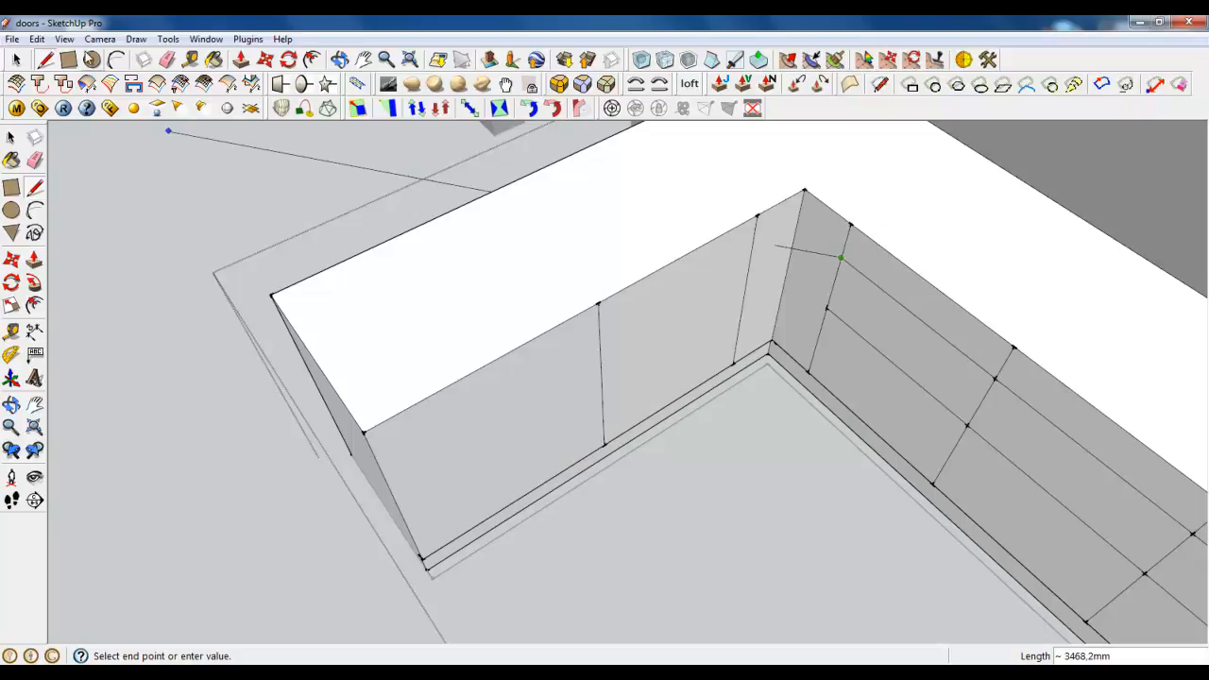
{"action": "left_click", "coordinate": [68, 59]}
{"action": "left_click", "coordinate": [44, 59]}
{"action": "left_click", "coordinate": [598, 302]}
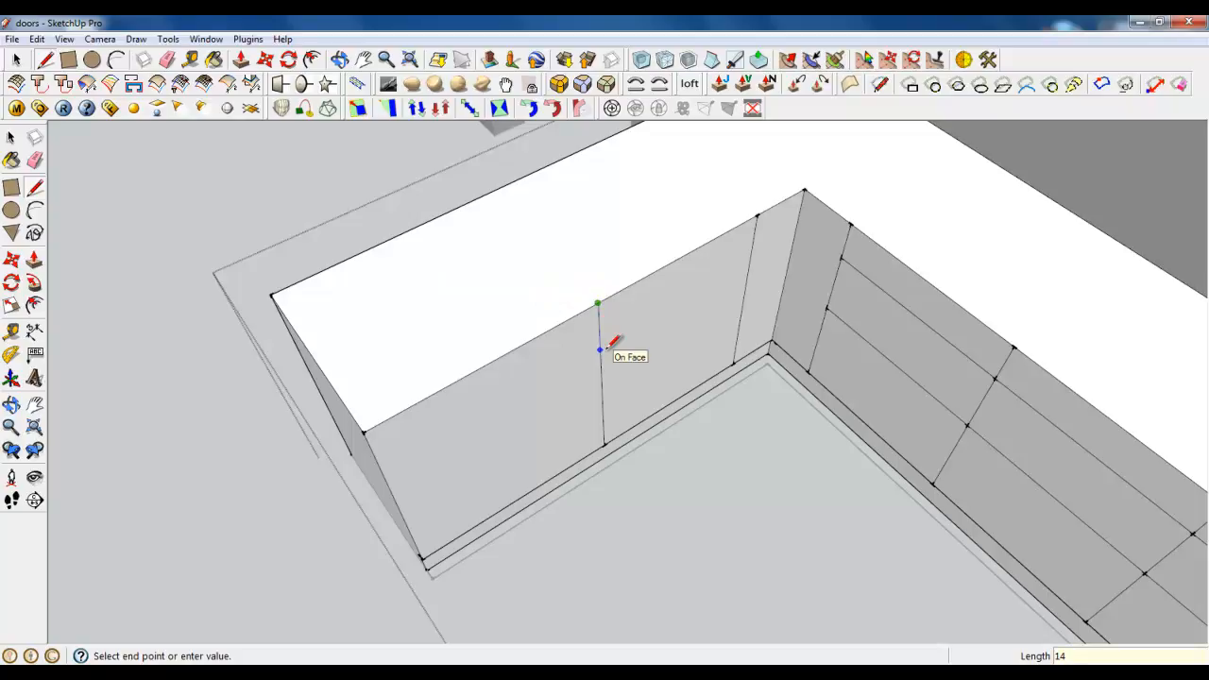
{"action": "key", "text": "Return"}
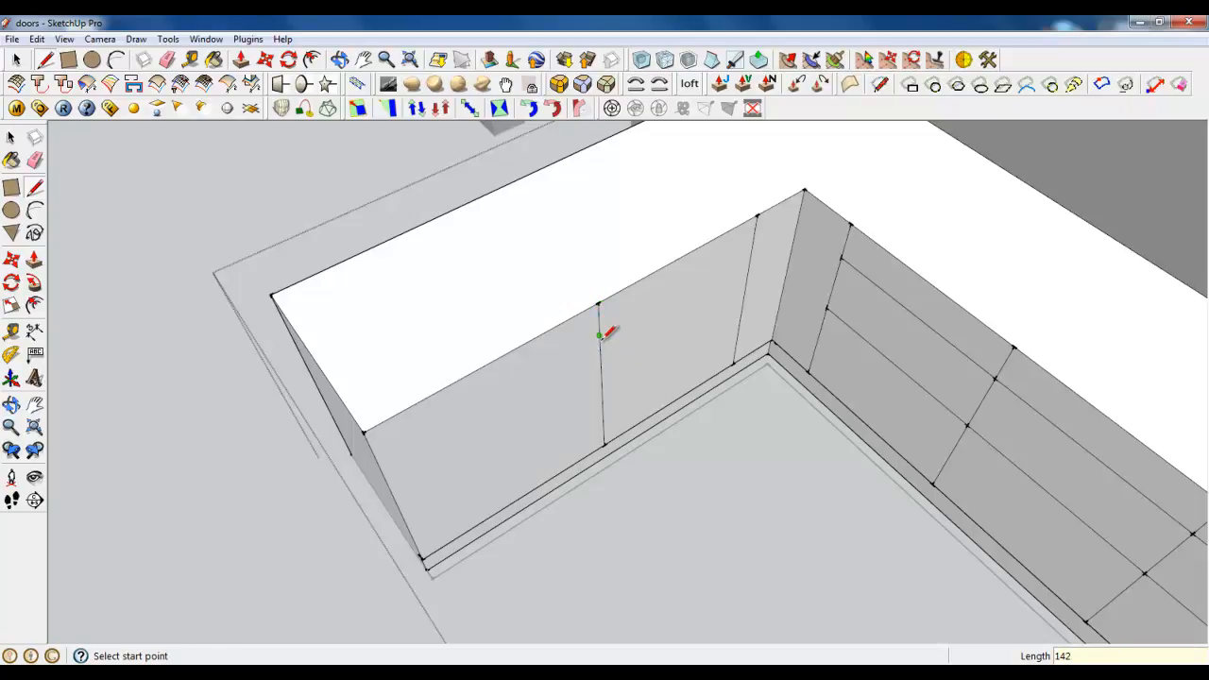
{"action": "left_click", "coordinate": [599, 335]}
{"action": "left_click", "coordinate": [378, 462]}
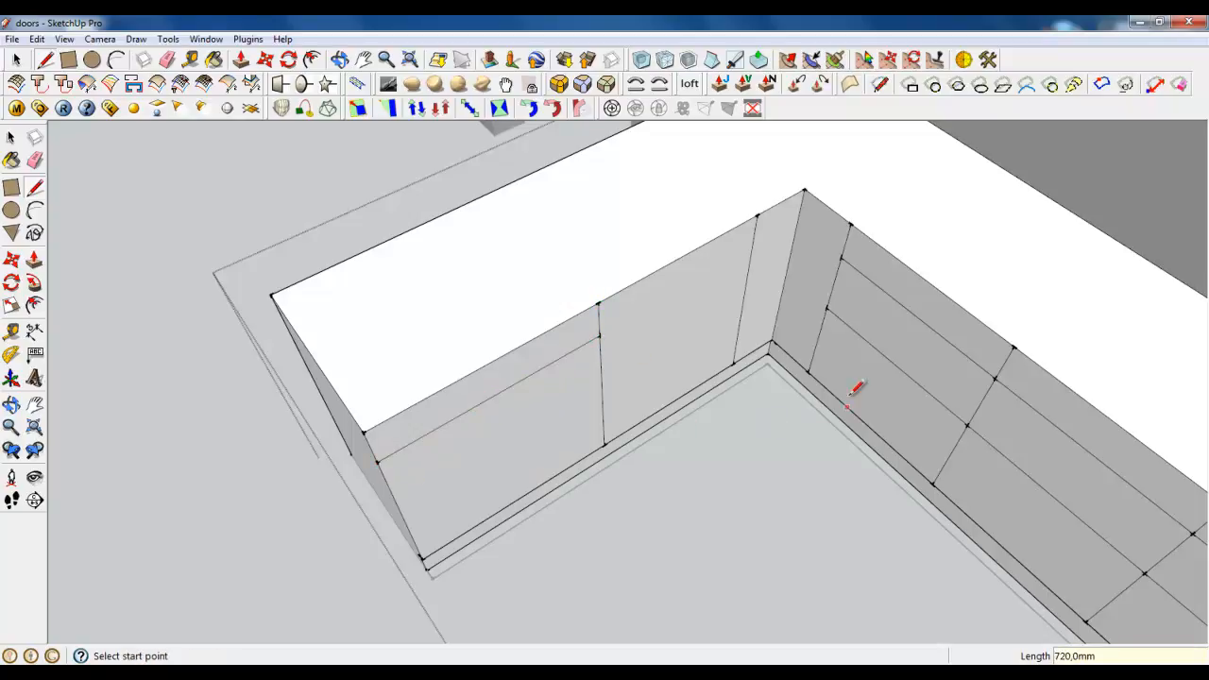
Measure the long front's bottom drawer height and draw a second horizontal line 359 mm above the end cabinet's lower edge.
{"action": "left_click", "coordinate": [827, 308]}
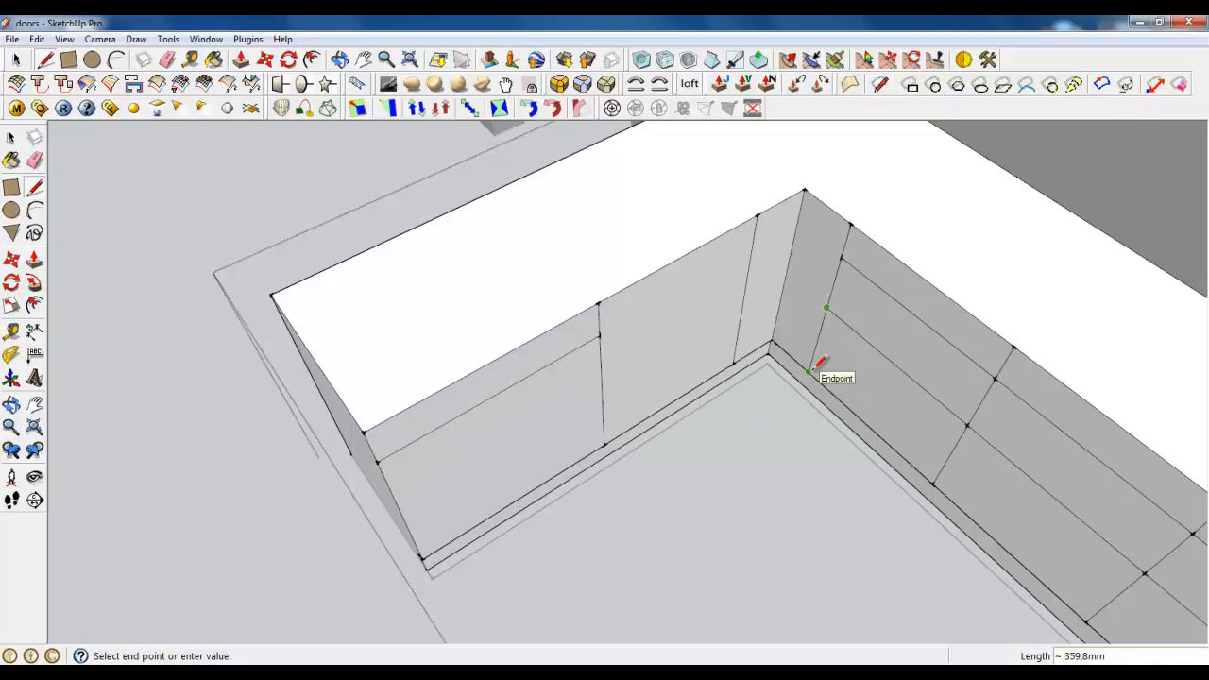
{"action": "left_click", "coordinate": [68, 58]}
{"action": "left_click", "coordinate": [45, 59]}
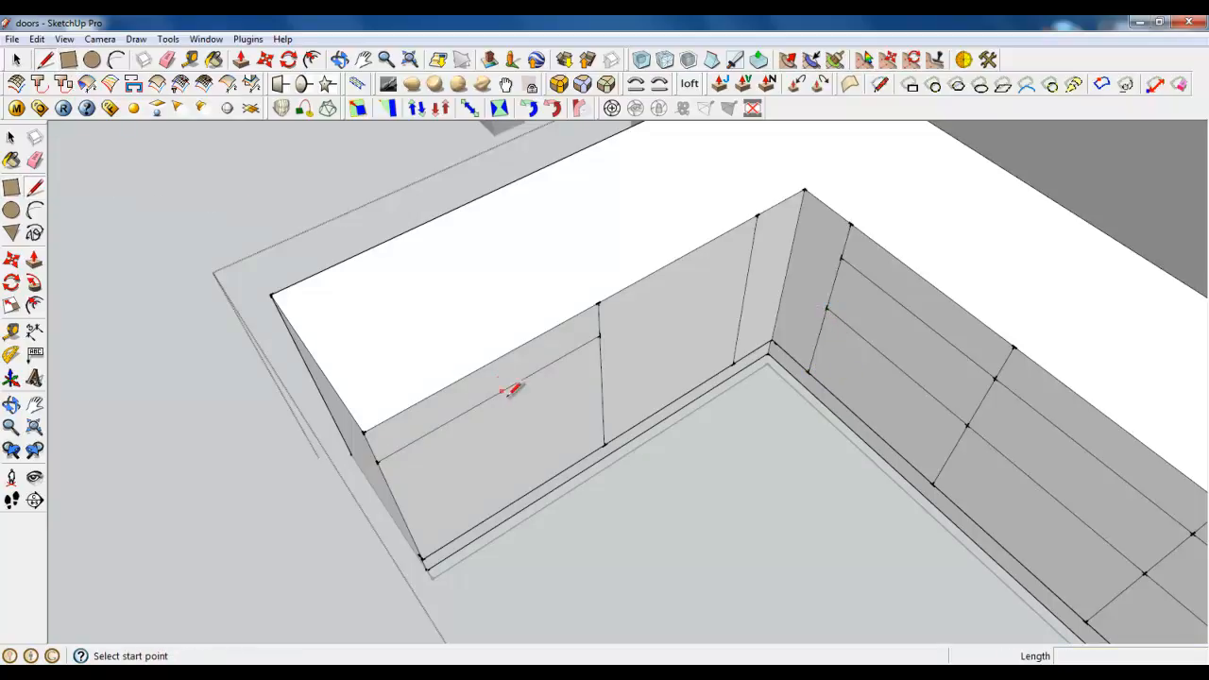
{"action": "left_click", "coordinate": [604, 443]}
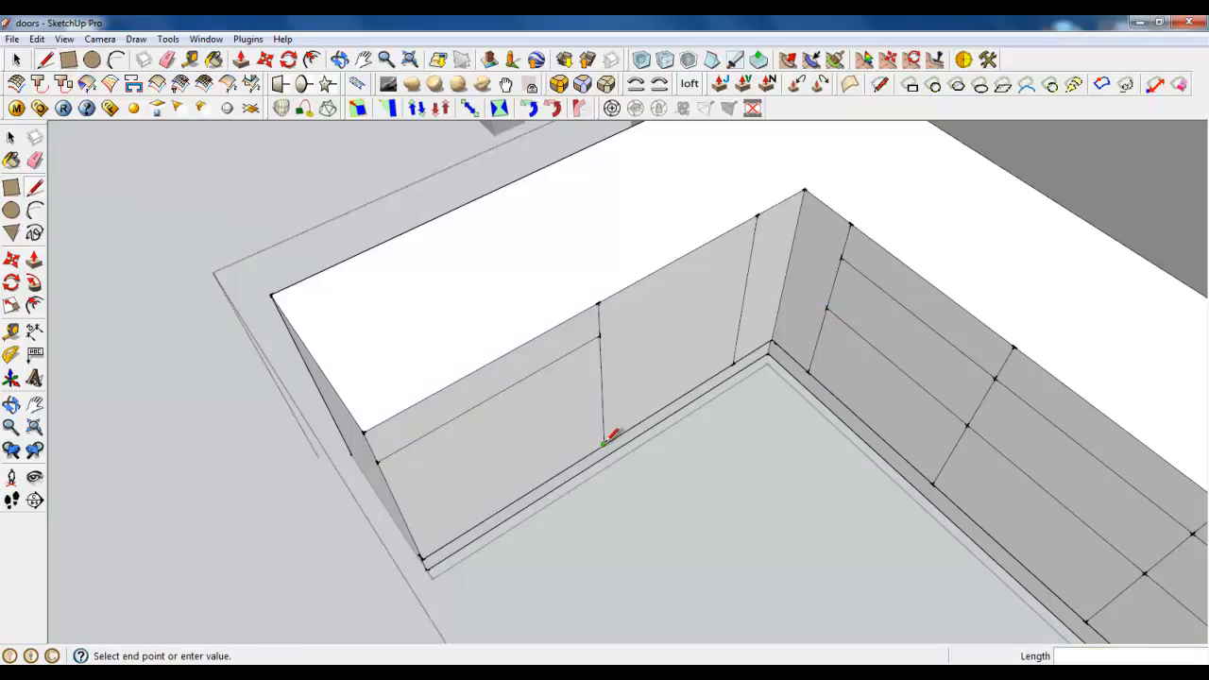
{"action": "left_click", "coordinate": [602, 379]}
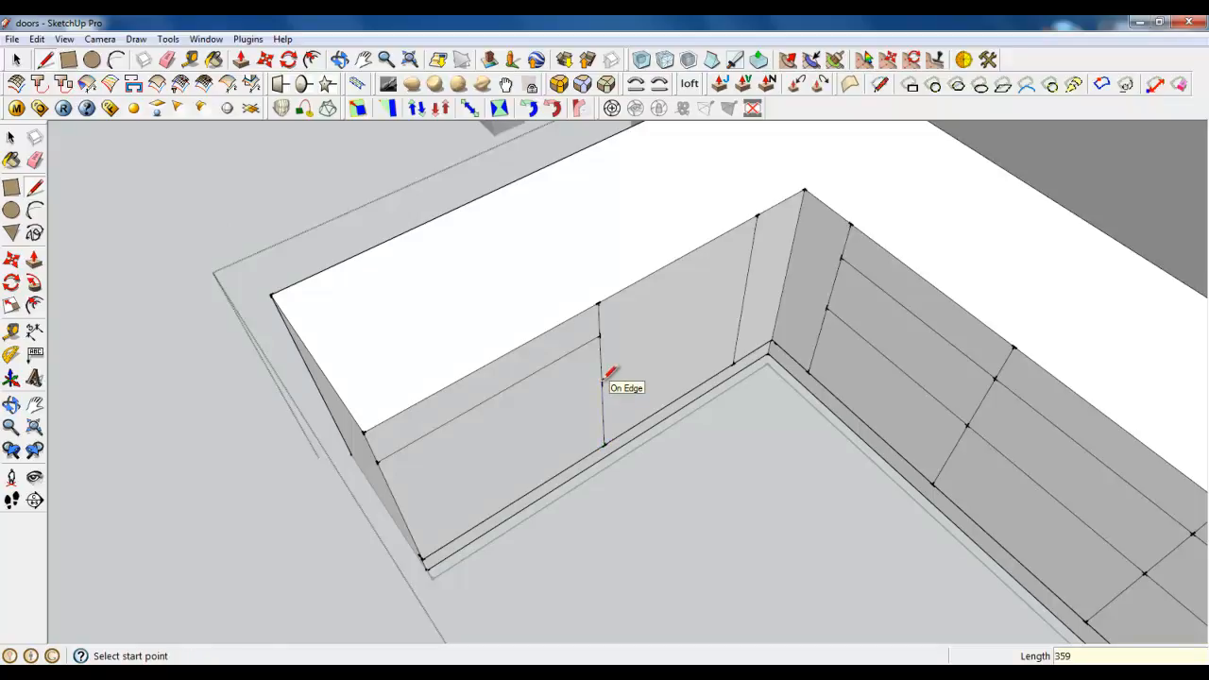
{"action": "left_click", "coordinate": [601, 383]}
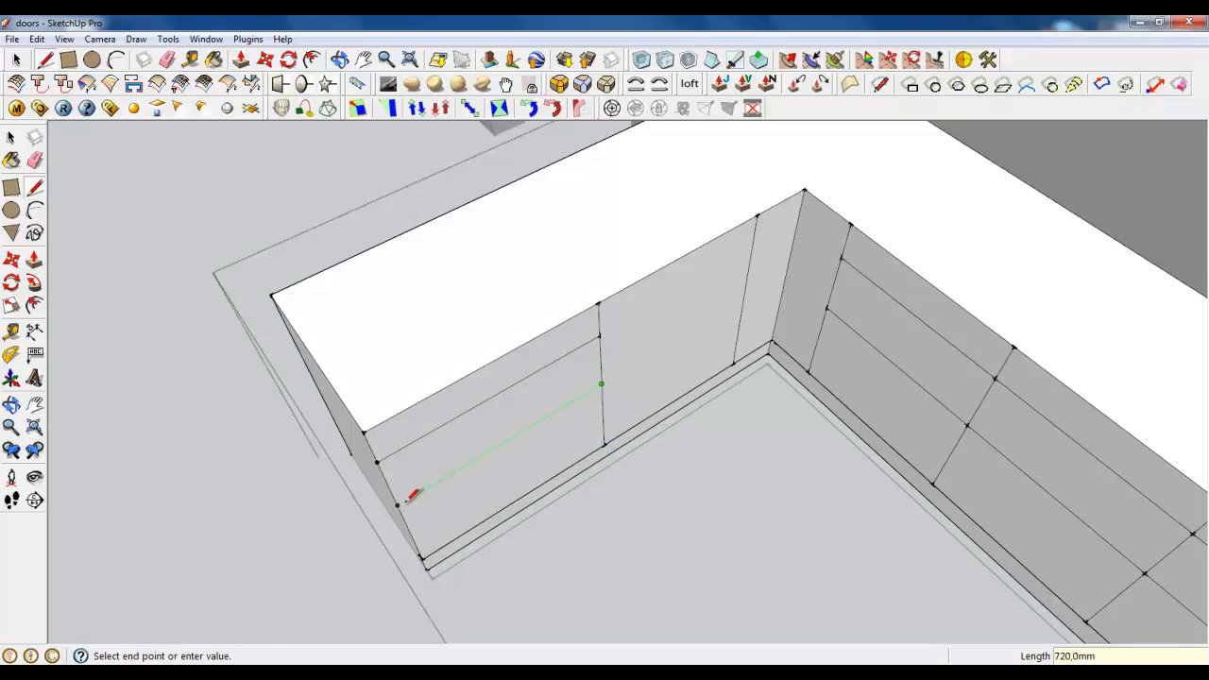
{"action": "left_click", "coordinate": [397, 504]}
Offset the outlines of the three drawer fronts on the short run's end cabinet inward by 1 mm.
{"action": "left_click", "coordinate": [16, 58]}
{"action": "left_click", "coordinate": [312, 59]}
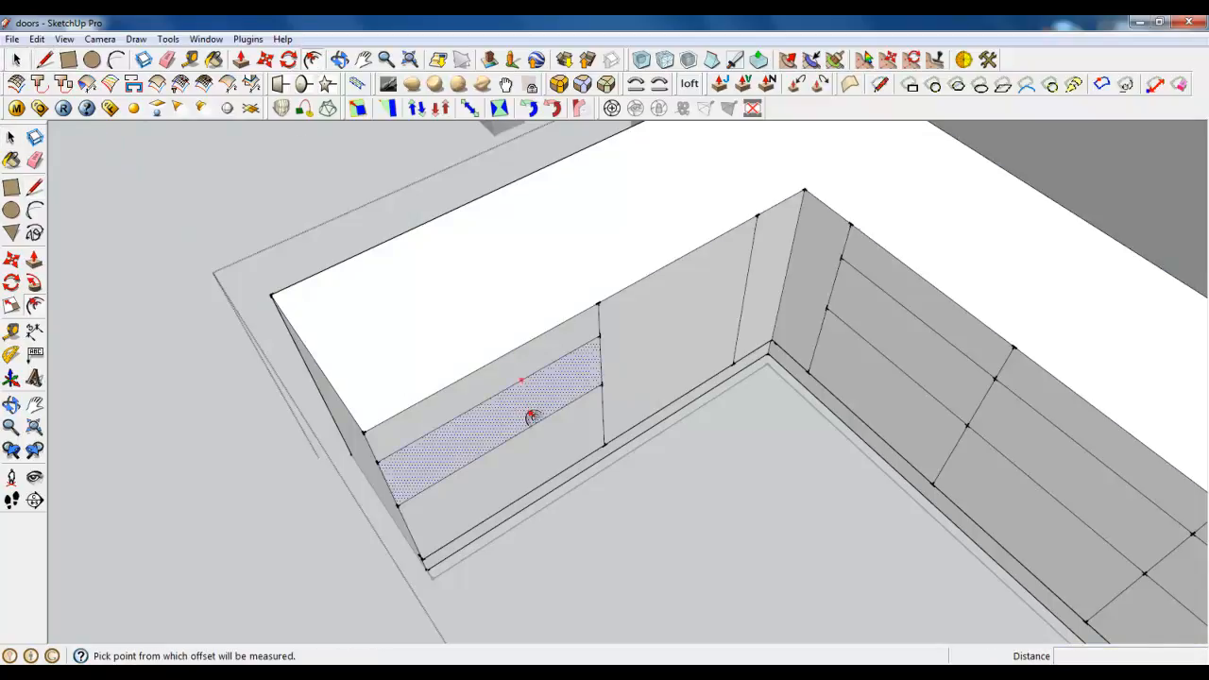
{"action": "middle_click_drag", "start_coordinate": [531, 416], "coordinate": [499, 270]}
{"action": "left_click", "coordinate": [499, 270]}
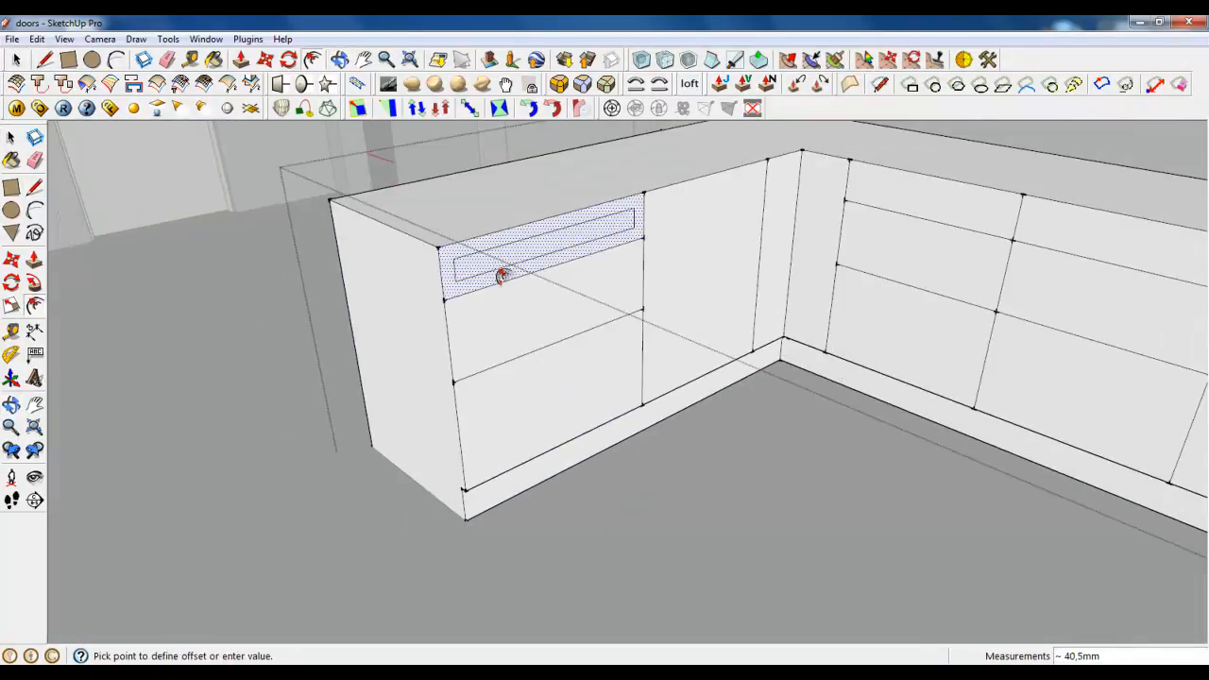
{"action": "key", "text": "Return"}
{"action": "left_click", "coordinate": [508, 311]}
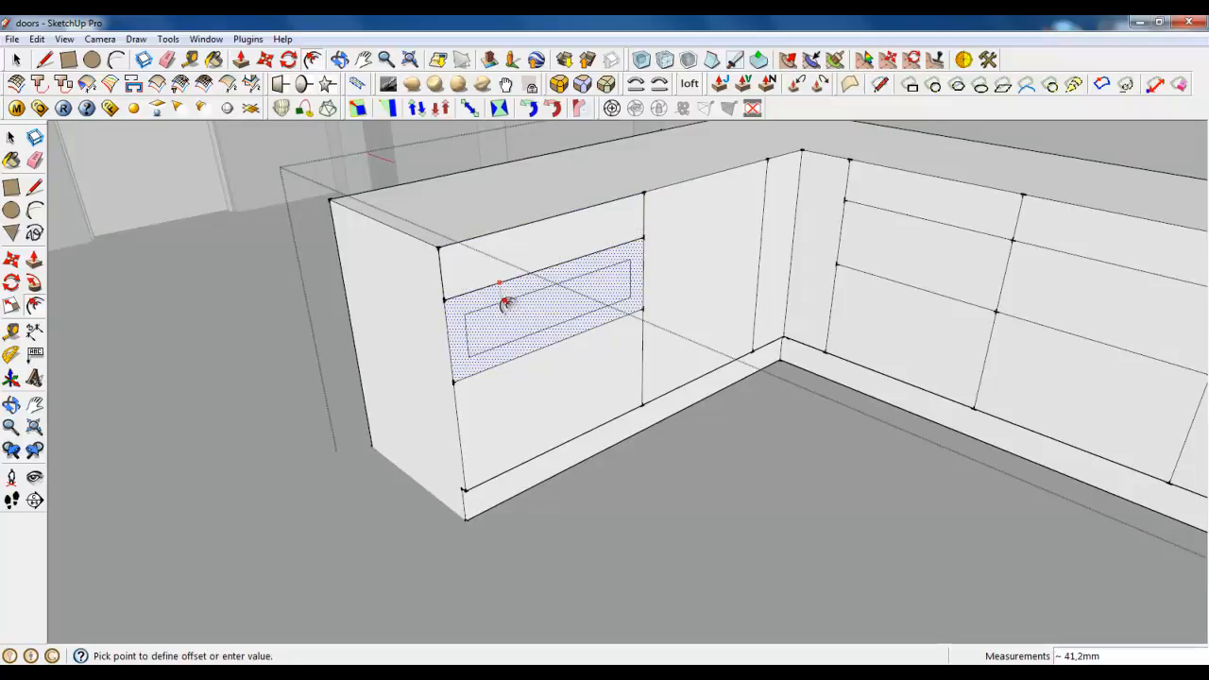
{"action": "type", "text": "1"}
{"action": "key", "text": "Return"}
{"action": "left_click", "coordinate": [518, 386]}
{"action": "type", "text": "1"}
{"action": "key", "text": "Return"}
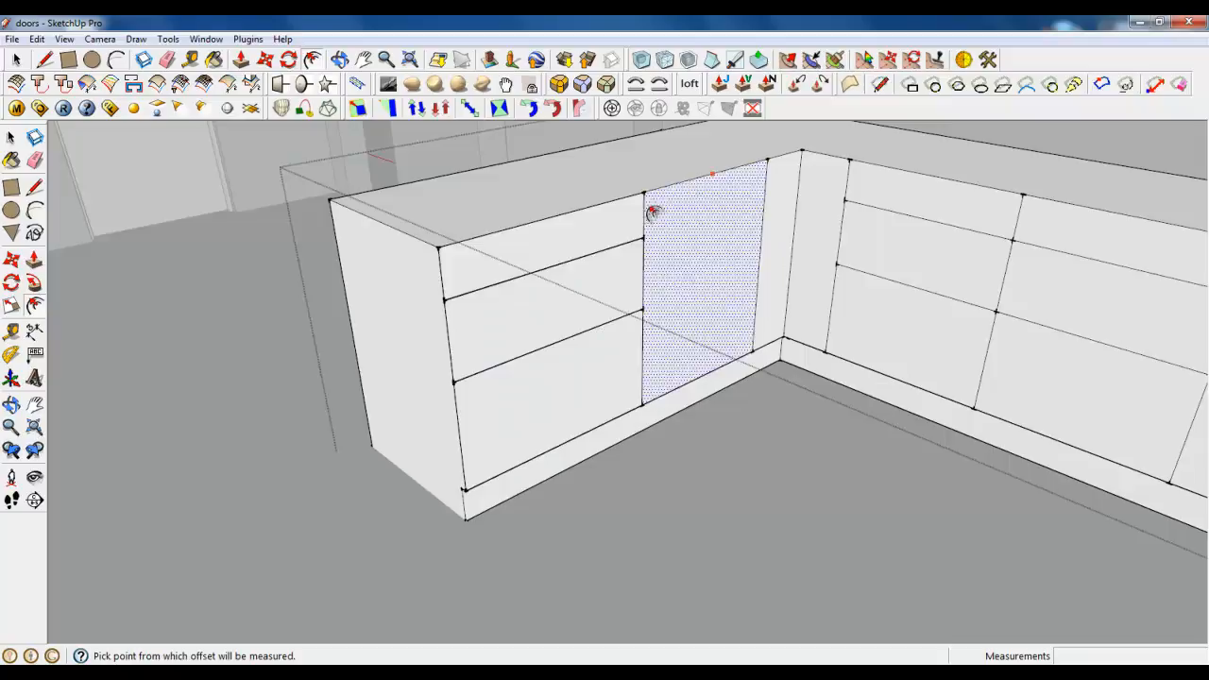
Offset the outlines of the two narrow corner strips inward by 1 mm.
{"action": "scroll", "coordinate": [1004, 262], "scroll_direction": "up", "scroll_amount": 3}
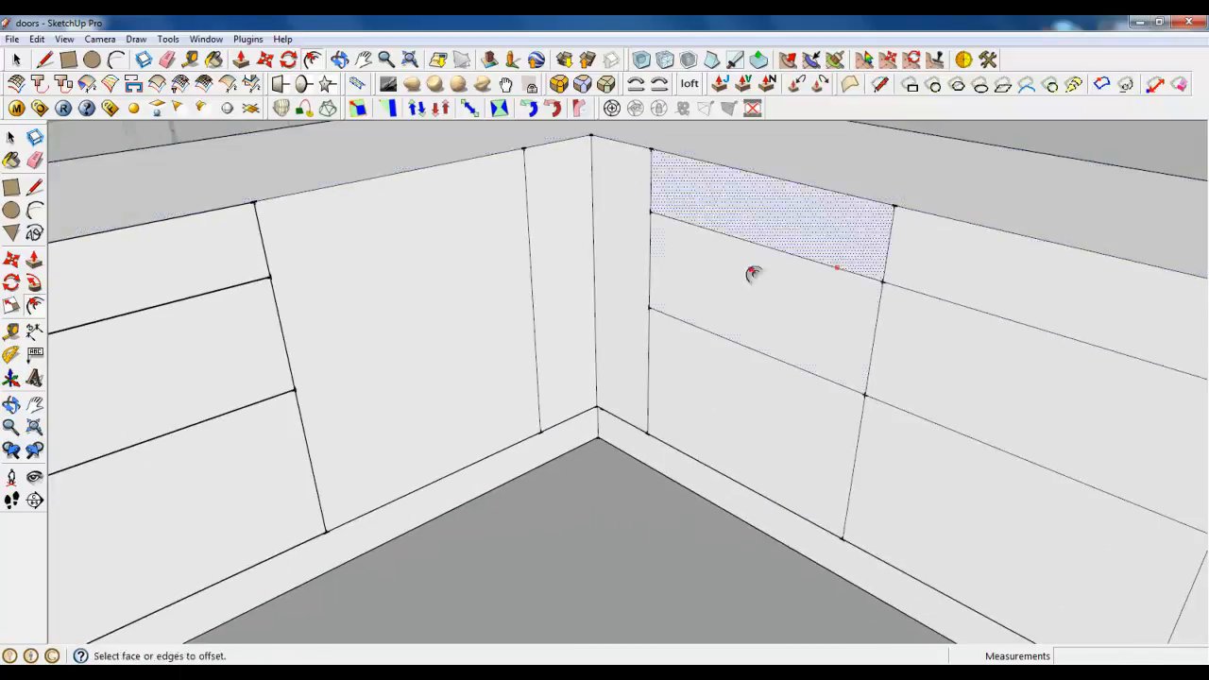
{"action": "left_click", "coordinate": [576, 214]}
{"action": "type", "text": "1"}
{"action": "key", "text": "Return"}
{"action": "left_click", "coordinate": [617, 222]}
{"action": "type", "text": "1"}
{"action": "key", "text": "Return"}
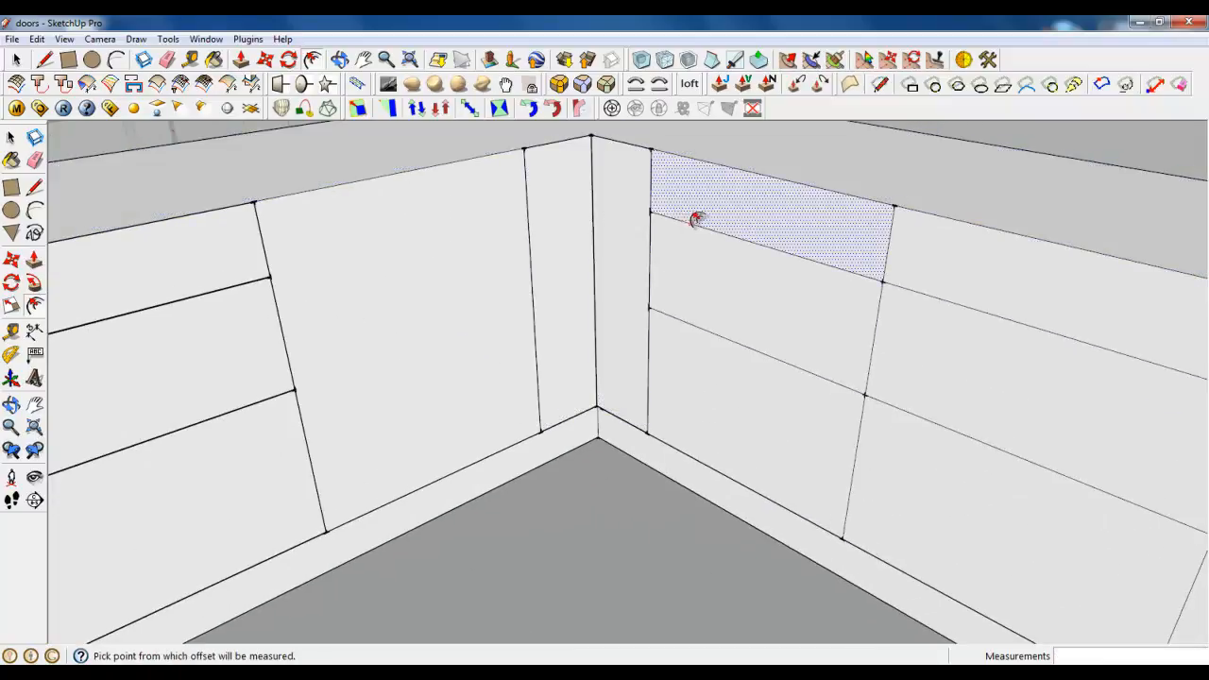
Offset the drawer fronts in the long front's first column beside the corner strip inward by 1 mm.
{"action": "left_click", "coordinate": [696, 244]}
{"action": "type", "text": "1"}
{"action": "key", "text": "Return"}
{"action": "left_click", "coordinate": [692, 365]}
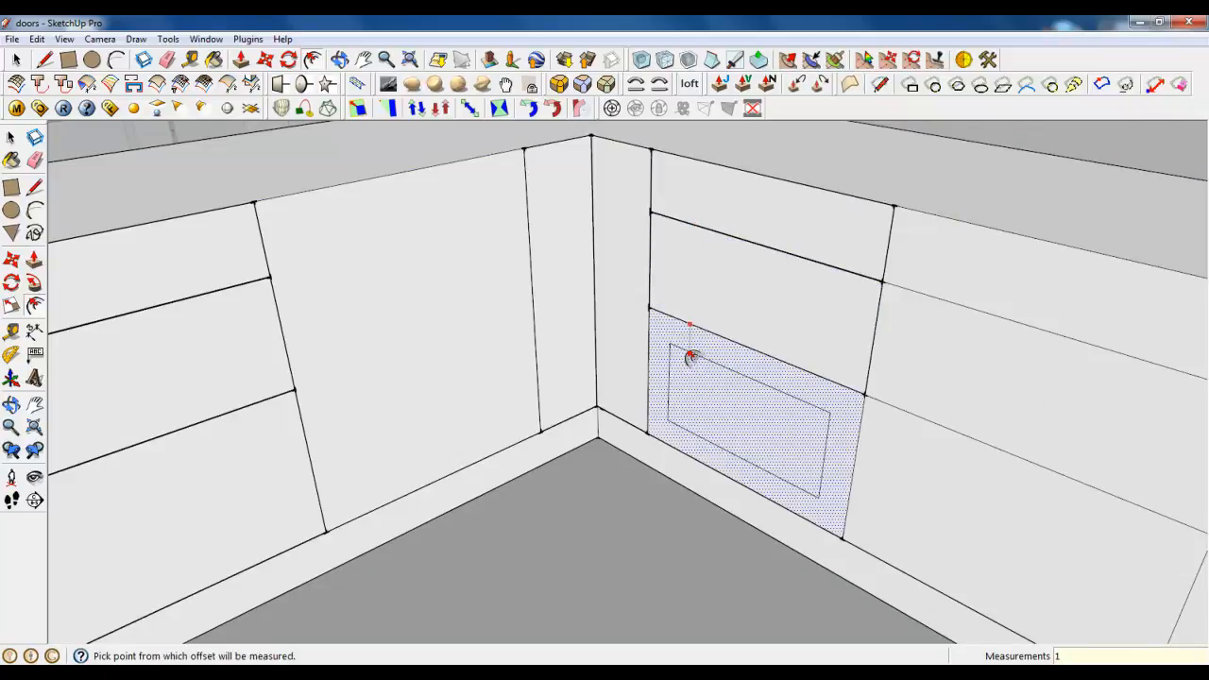
{"action": "type", "text": "1"}
{"action": "key", "text": "Return"}
Offset the drawer fronts in the remaining two drawer columns of the long front inward by 1 mm.
{"action": "left_click", "coordinate": [926, 296]}
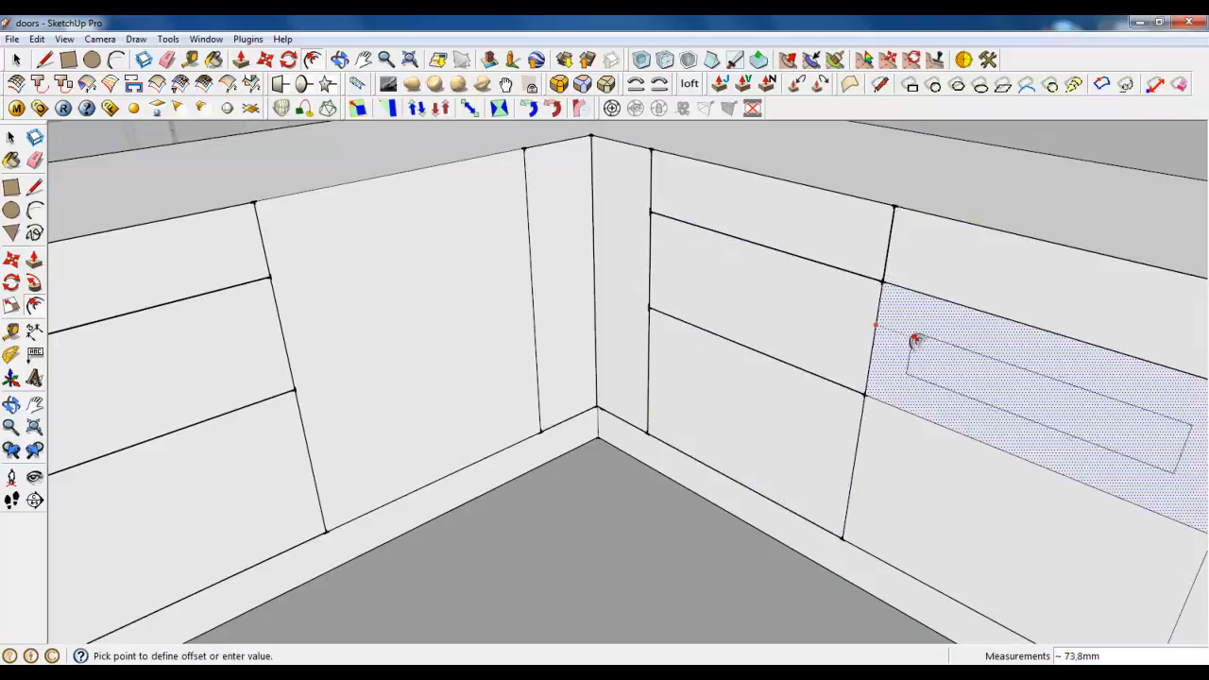
{"action": "type", "text": "1"}
{"action": "key", "text": "Return"}
{"action": "left_click", "coordinate": [885, 425]}
{"action": "key", "text": "Escape"}
{"action": "middle_click_drag", "start_coordinate": [790, 391], "coordinate": [1047, 324]}
{"action": "left_click", "coordinate": [1047, 324]}
{"action": "type", "text": "1"}
{"action": "key", "text": "Return"}
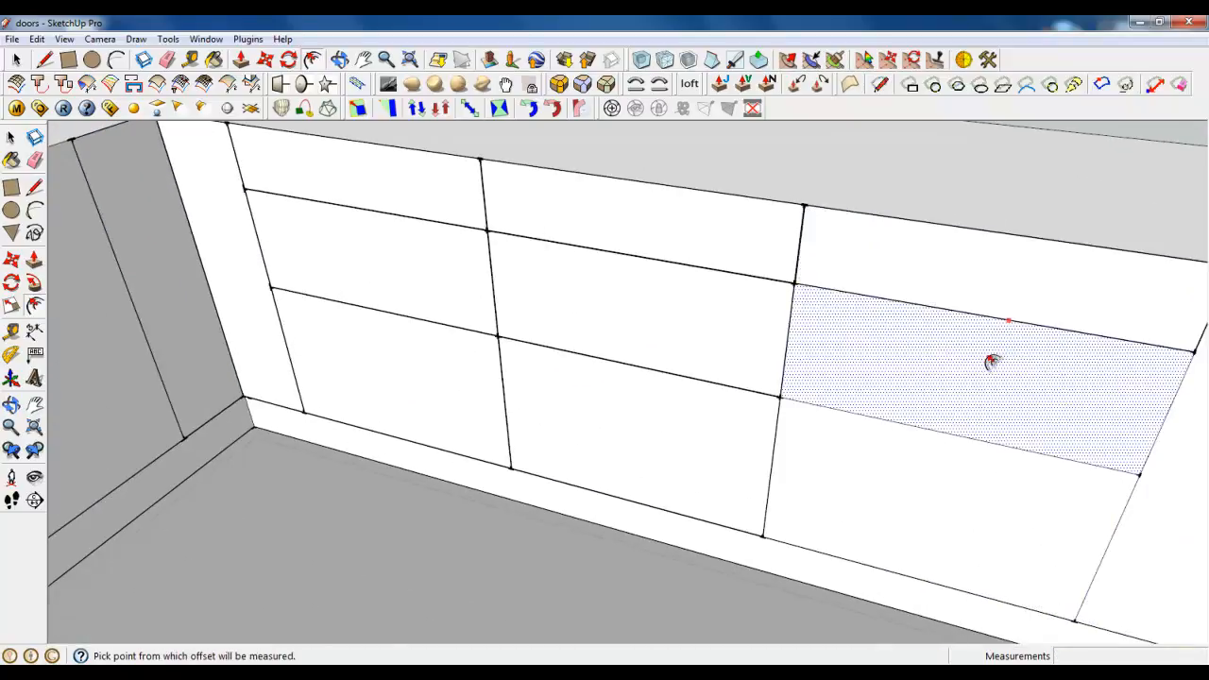
{"action": "left_click", "coordinate": [918, 459]}
{"action": "type", "text": "1"}
{"action": "key", "text": "Return"}
Move the inset edge of the short run's corner strip nearest the inner corner 20 mm away from the corner.
{"action": "middle_click_drag", "start_coordinate": [919, 469], "coordinate": [384, 252]}
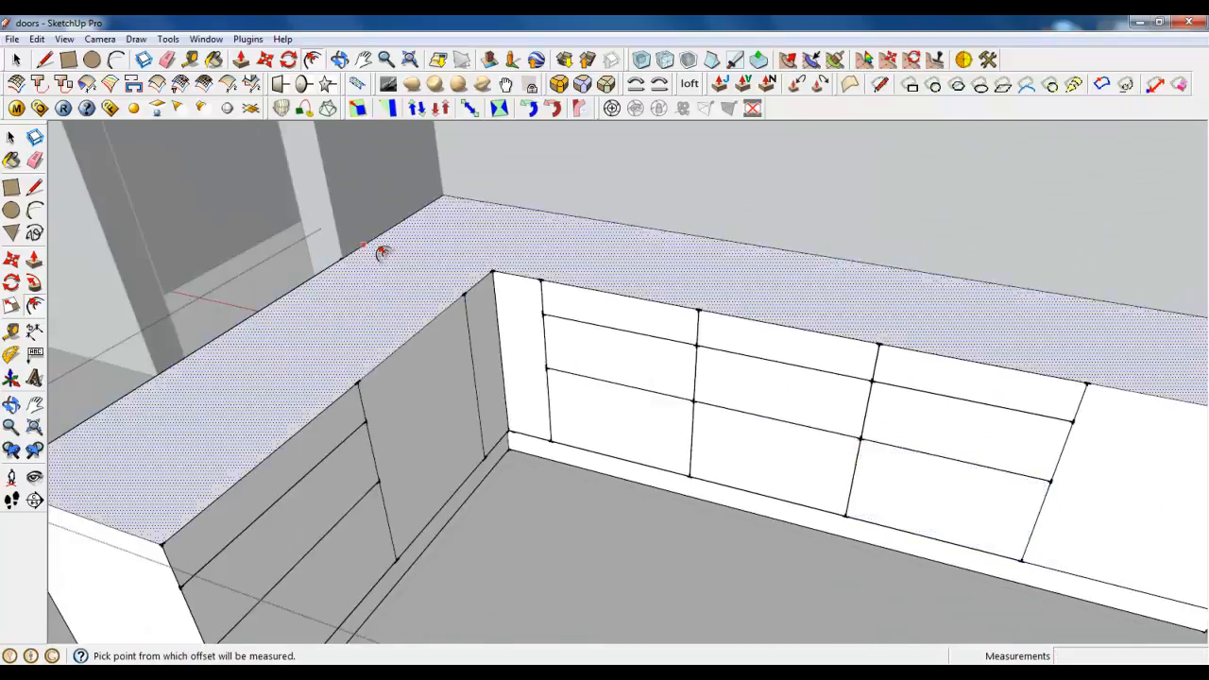
{"action": "scroll", "coordinate": [384, 251], "scroll_direction": "up", "scroll_amount": 3}
{"action": "key", "text": "space"}
{"action": "middle_click_drag", "start_coordinate": [658, 467], "coordinate": [431, 386]}
{"action": "scroll", "coordinate": [756, 506], "scroll_direction": "down", "scroll_amount": 4}
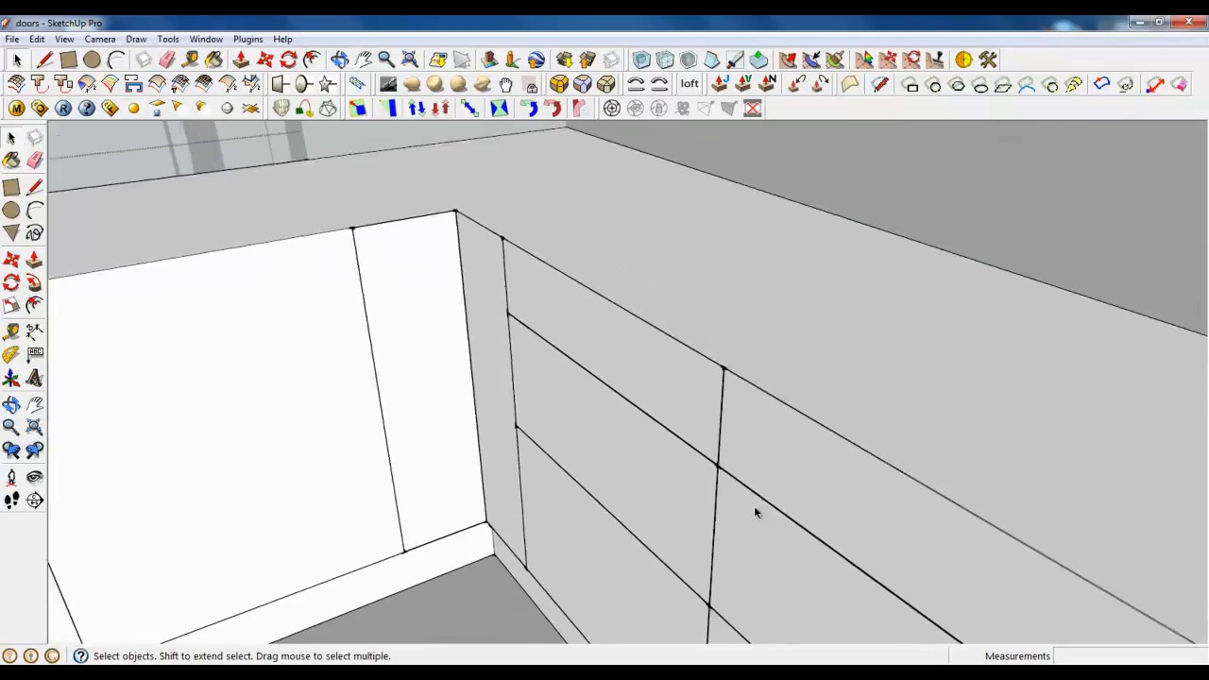
{"action": "scroll", "coordinate": [507, 288], "scroll_direction": "up", "scroll_amount": 10}
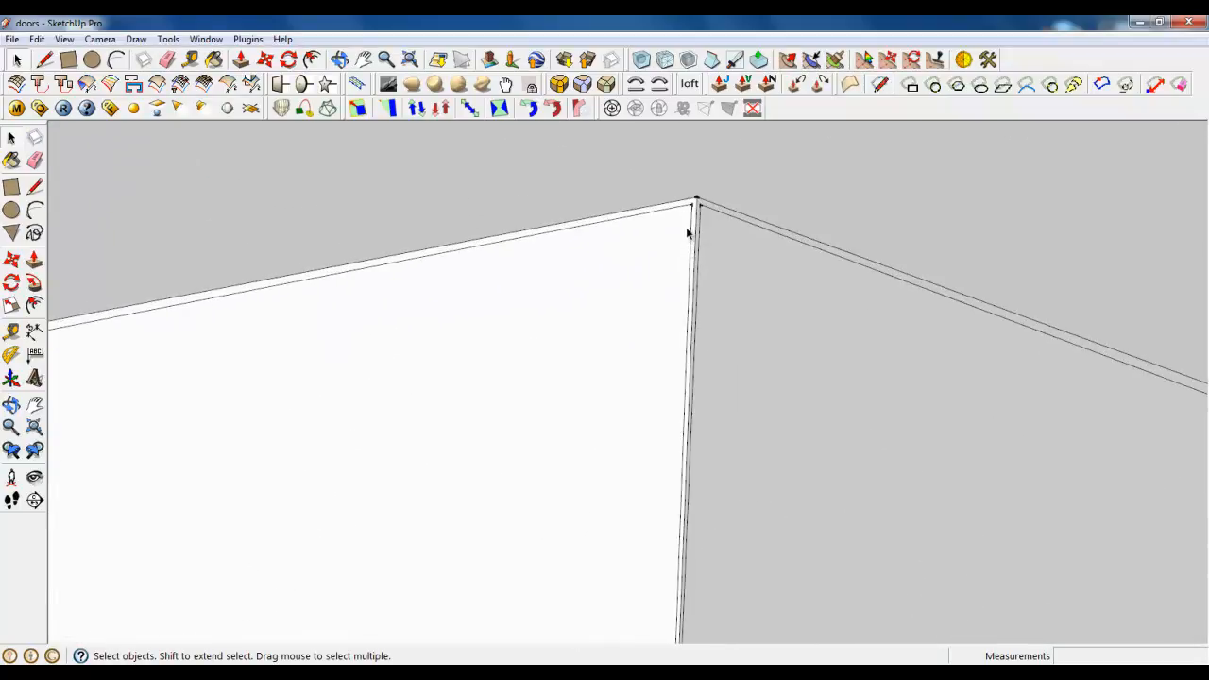
{"action": "left_click", "coordinate": [690, 230]}
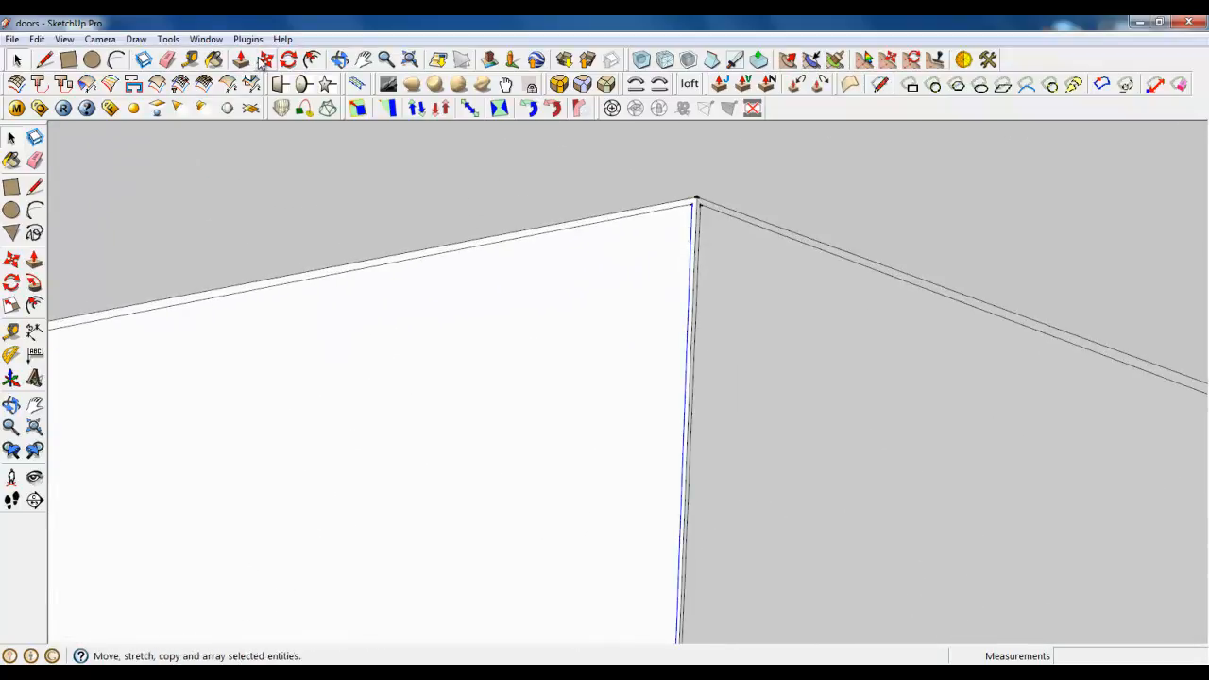
{"action": "left_click", "coordinate": [263, 61]}
{"action": "middle_click_drag", "start_coordinate": [883, 256], "coordinate": [681, 395]}
{"action": "scroll", "coordinate": [621, 248], "scroll_direction": "up", "scroll_amount": 5}
{"action": "left_click", "coordinate": [613, 234]}
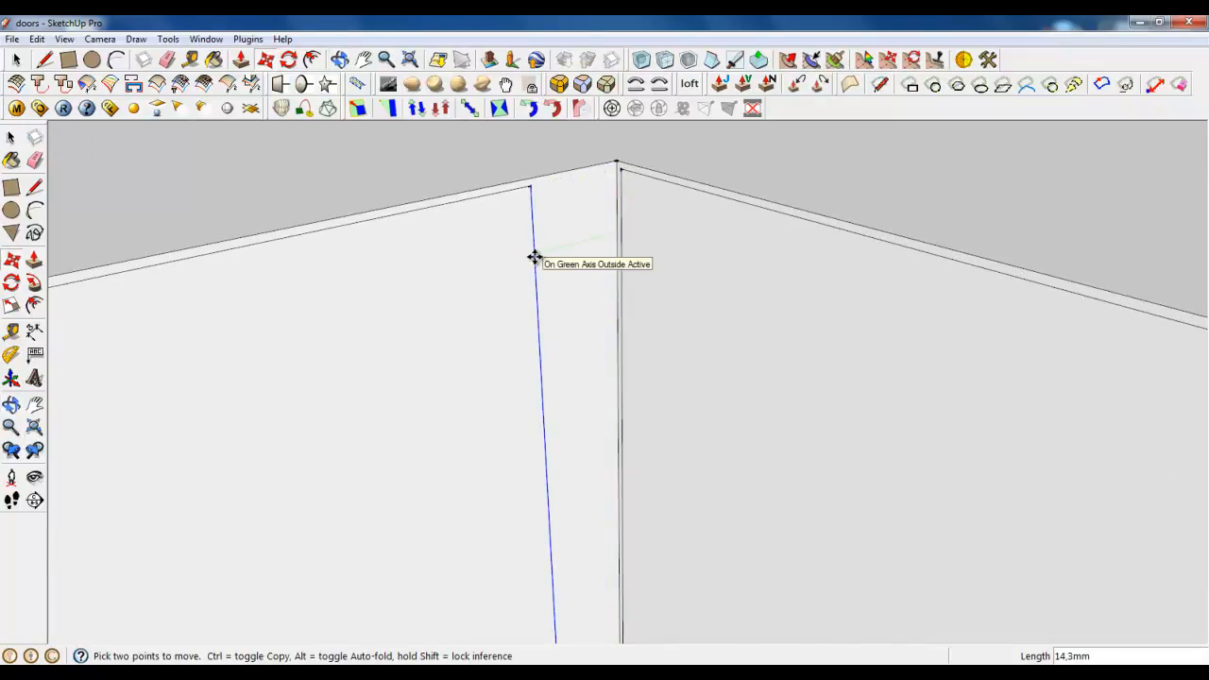
{"action": "key", "text": "Return"}
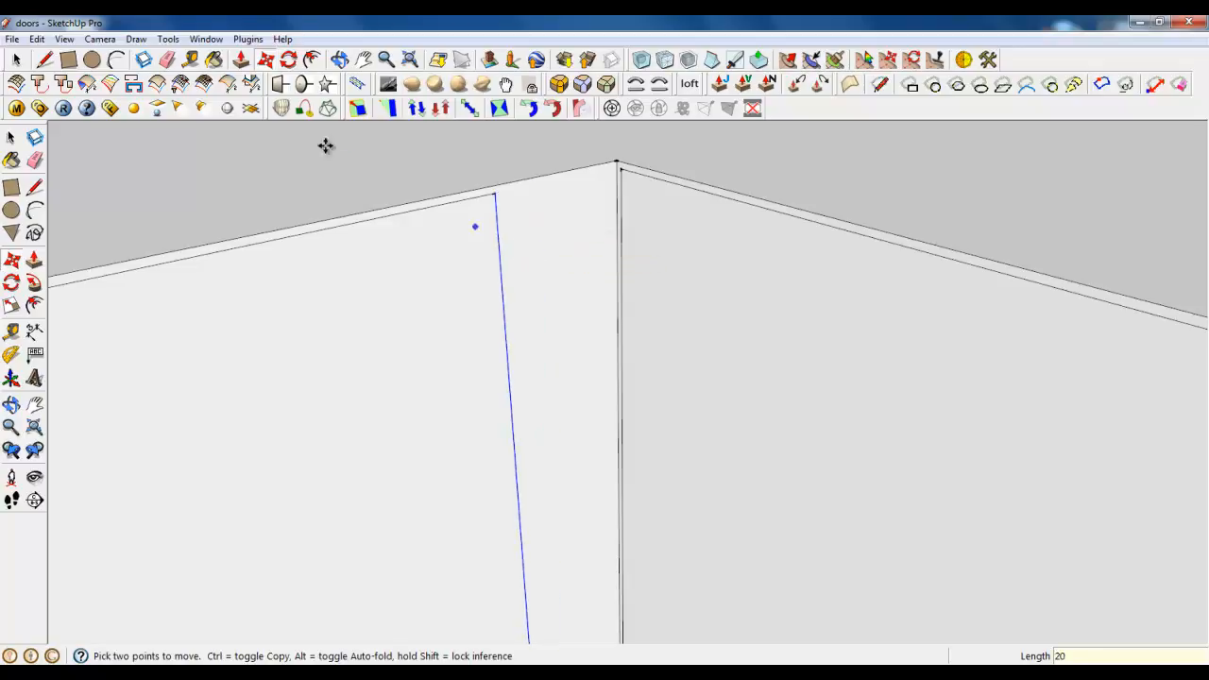
{"action": "key", "text": "space"}
Select the three drawer fronts at the end of the short run and both narrow corner strips.
{"action": "scroll", "coordinate": [549, 224], "scroll_direction": "down", "scroll_amount": 8}
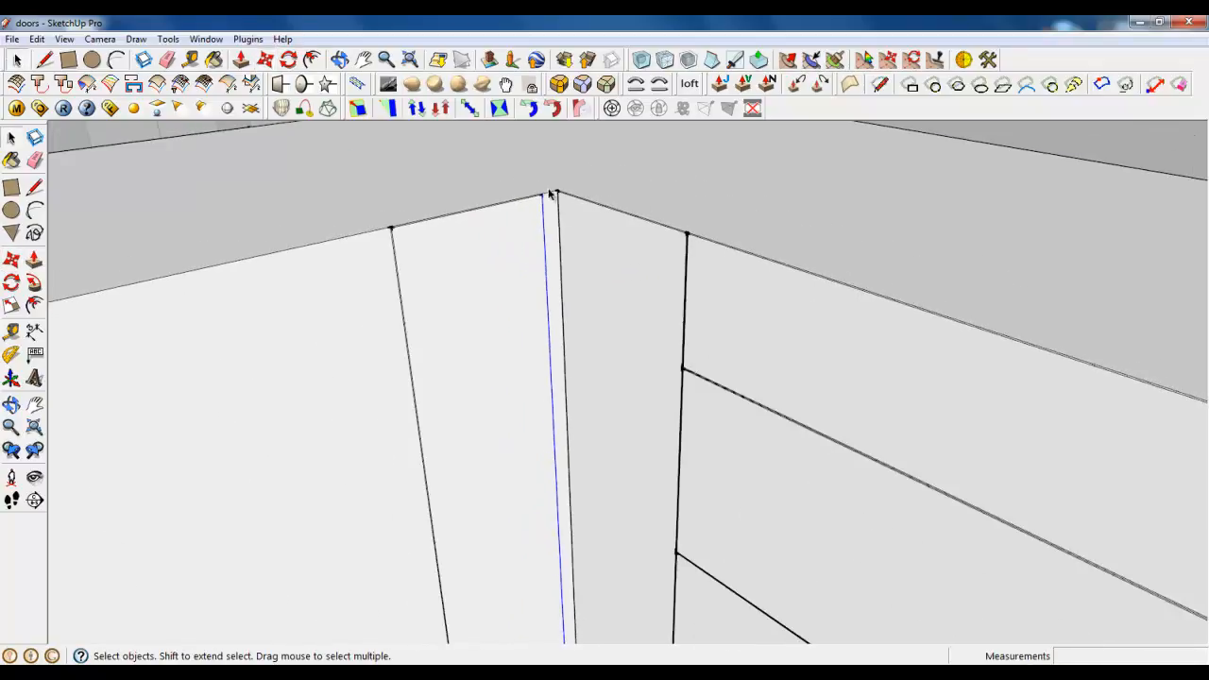
{"action": "middle_click_drag", "start_coordinate": [550, 192], "coordinate": [688, 322]}
{"action": "scroll", "coordinate": [687, 322], "scroll_direction": "down", "scroll_amount": 6}
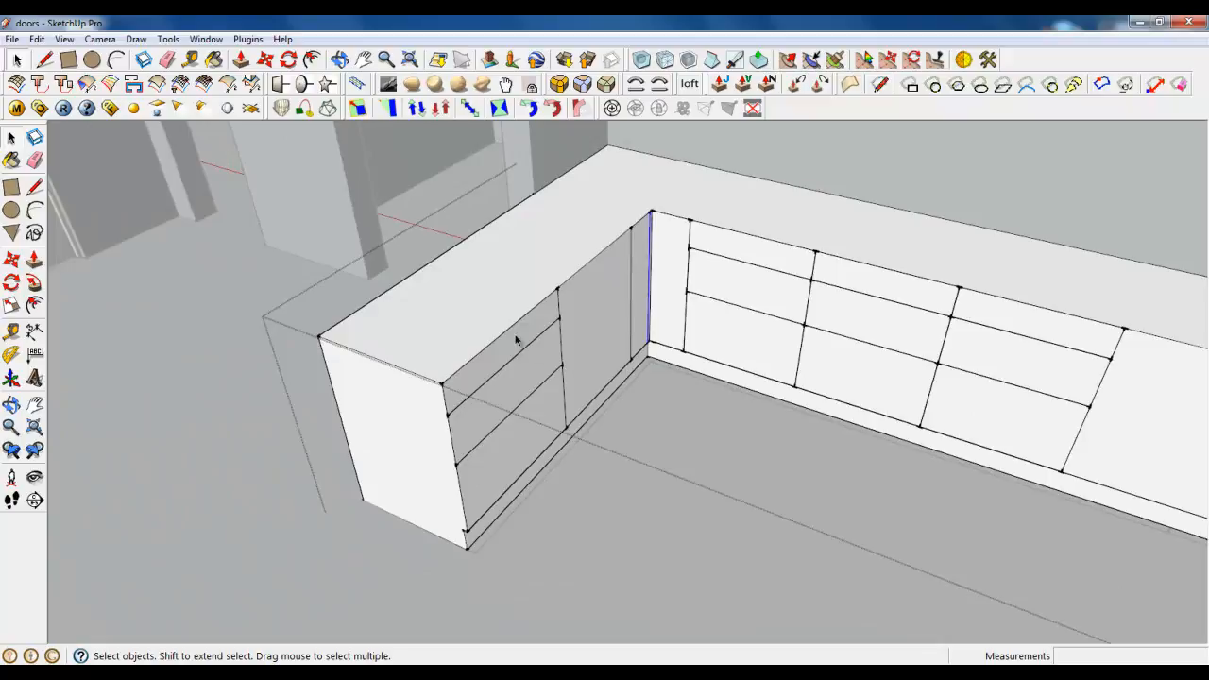
{"action": "left_click", "coordinate": [516, 340]}
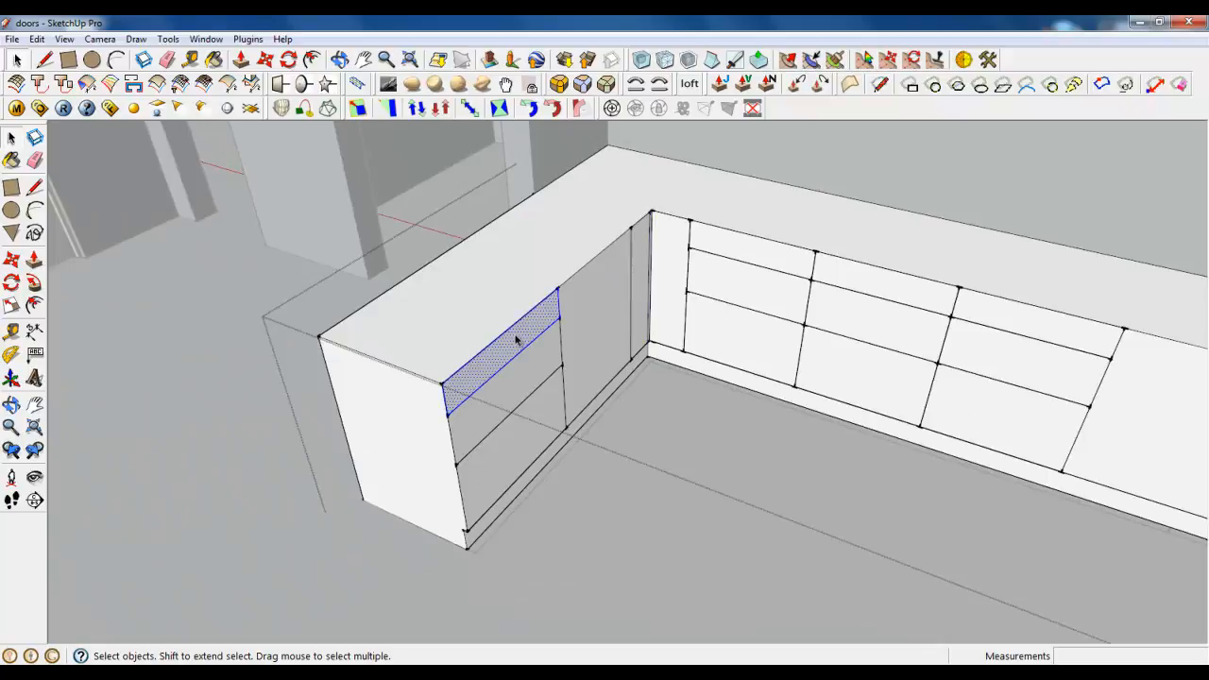
{"action": "left_click", "coordinate": [534, 370], "text": "shift"}
{"action": "left_click", "coordinate": [551, 418], "text": "shift"}
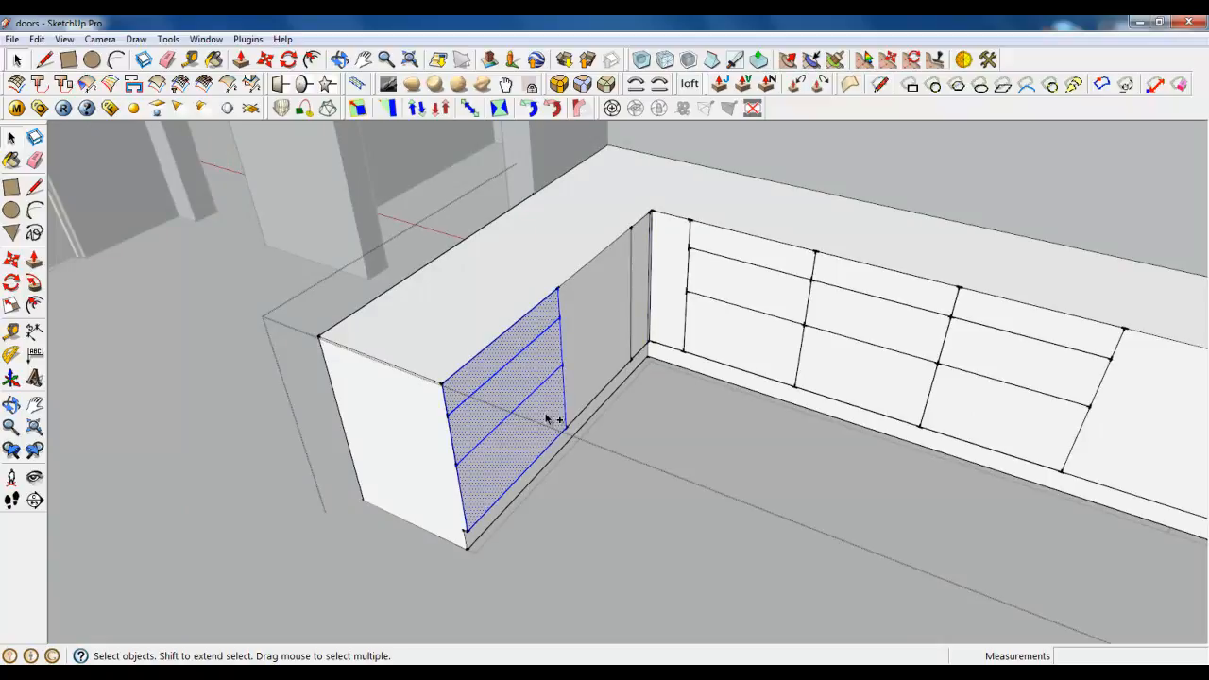
{"action": "scroll", "coordinate": [645, 263], "scroll_direction": "up", "scroll_amount": 4}
{"action": "left_click", "coordinate": [636, 258], "text": "shift"}
{"action": "left_click", "coordinate": [666, 260], "text": "shift"}
Add all nine drawer fronts of the long run to the selection and make the selected fronts a group.
{"action": "left_click", "coordinate": [869, 238], "text": "shift"}
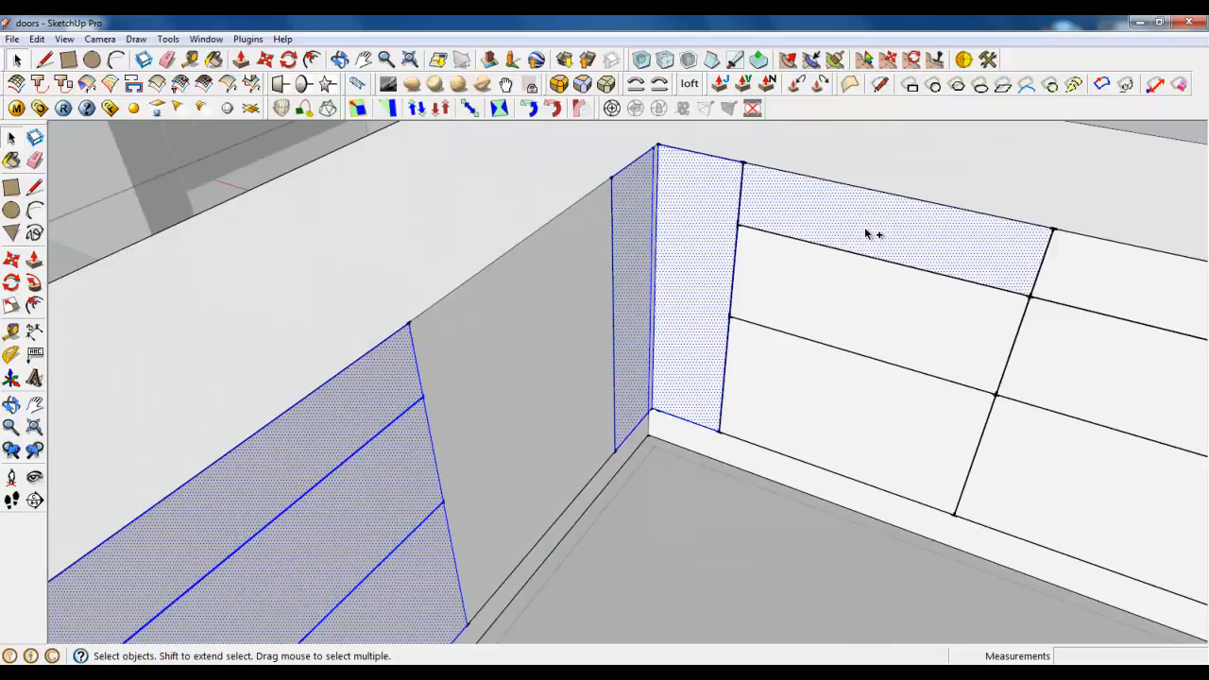
{"action": "left_click", "coordinate": [850, 320], "text": "shift"}
{"action": "left_click", "coordinate": [836, 409], "text": "shift"}
{"action": "scroll", "coordinate": [836, 409], "scroll_direction": "down", "scroll_amount": 3}
{"action": "scroll", "coordinate": [1090, 421], "scroll_direction": "up", "scroll_amount": 1}
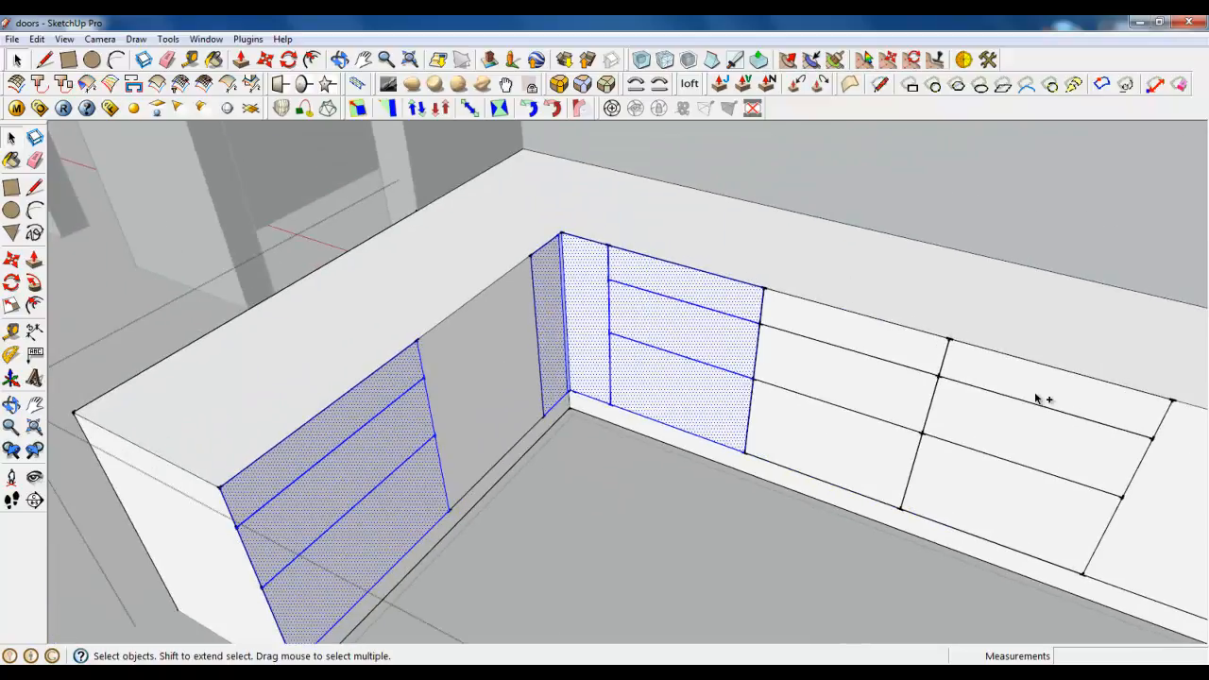
{"action": "left_click", "coordinate": [1039, 400], "text": "shift"}
{"action": "left_click", "coordinate": [1022, 460], "text": "shift"}
{"action": "left_click", "coordinate": [999, 504], "text": "shift"}
{"action": "left_click", "coordinate": [809, 450], "text": "shift"}
{"action": "left_click", "coordinate": [825, 364], "text": "shift"}
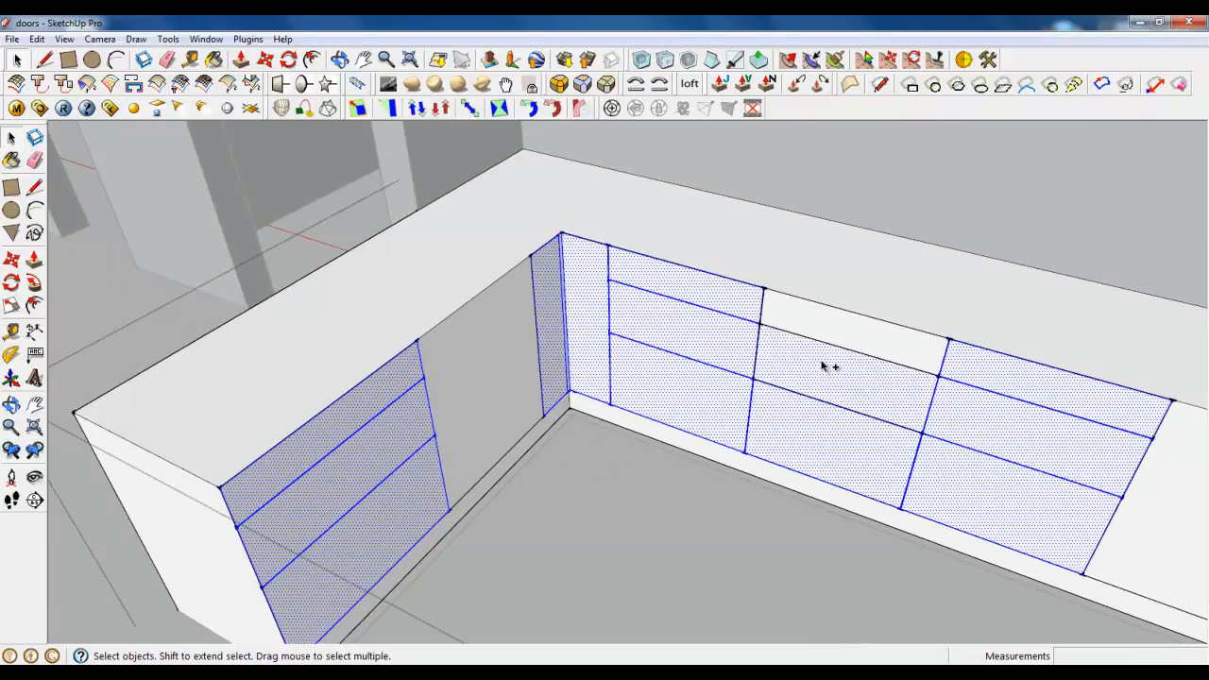
{"action": "left_click", "coordinate": [831, 335], "text": "shift"}
{"action": "scroll", "coordinate": [694, 278], "scroll_direction": "up", "scroll_amount": 2}
{"action": "right_click", "coordinate": [707, 283]}
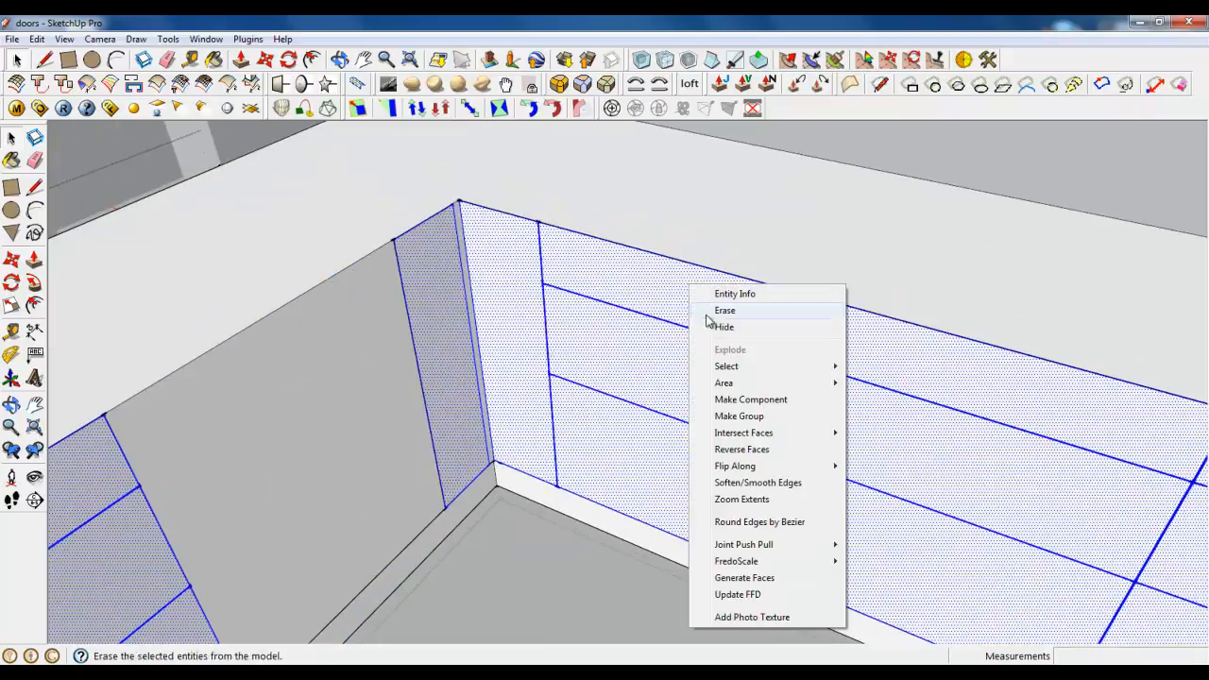
{"action": "left_click", "coordinate": [724, 413]}
Open the fronts group for editing and thicken all its faces by 18 mm with Joint Push Pull.
{"action": "scroll", "coordinate": [507, 248], "scroll_direction": "up", "scroll_amount": 2}
{"action": "double_click", "coordinate": [591, 277]}
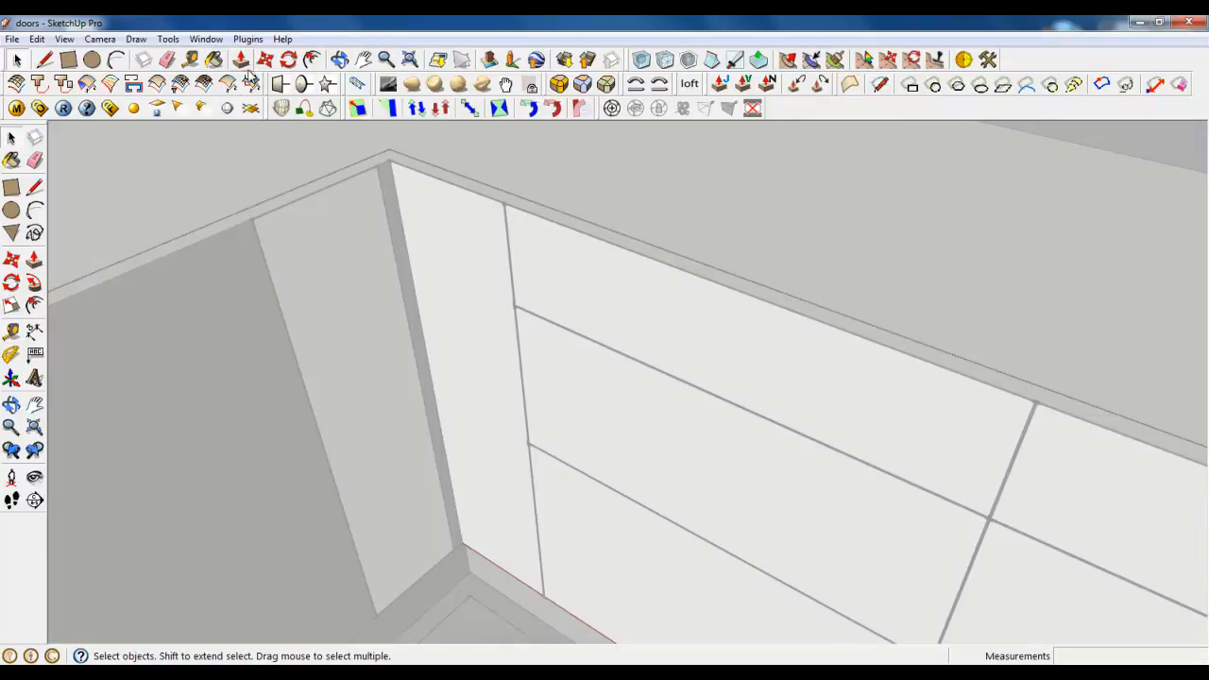
{"action": "scroll", "coordinate": [777, 266], "scroll_direction": "down", "scroll_amount": 5}
{"action": "scroll", "coordinate": [640, 372], "scroll_direction": "down", "scroll_amount": 2}
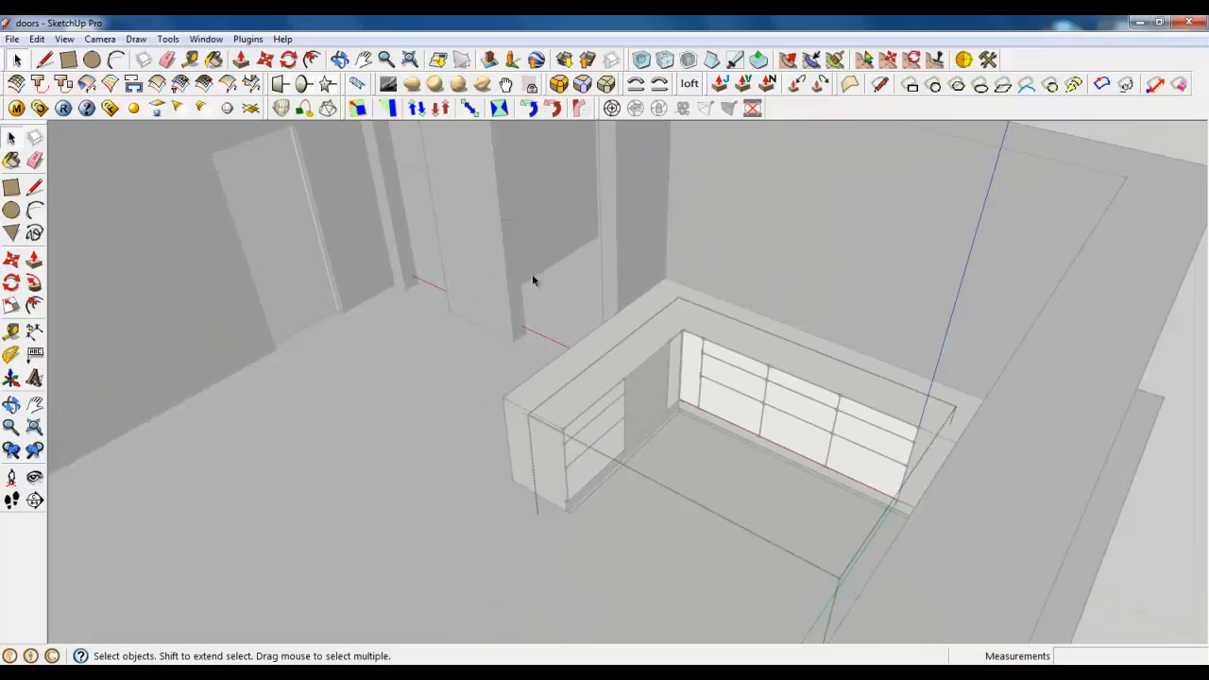
{"action": "left_click_drag", "start_coordinate": [476, 219], "coordinate": [999, 596]}
{"action": "scroll", "coordinate": [559, 251], "scroll_direction": "up", "scroll_amount": 2}
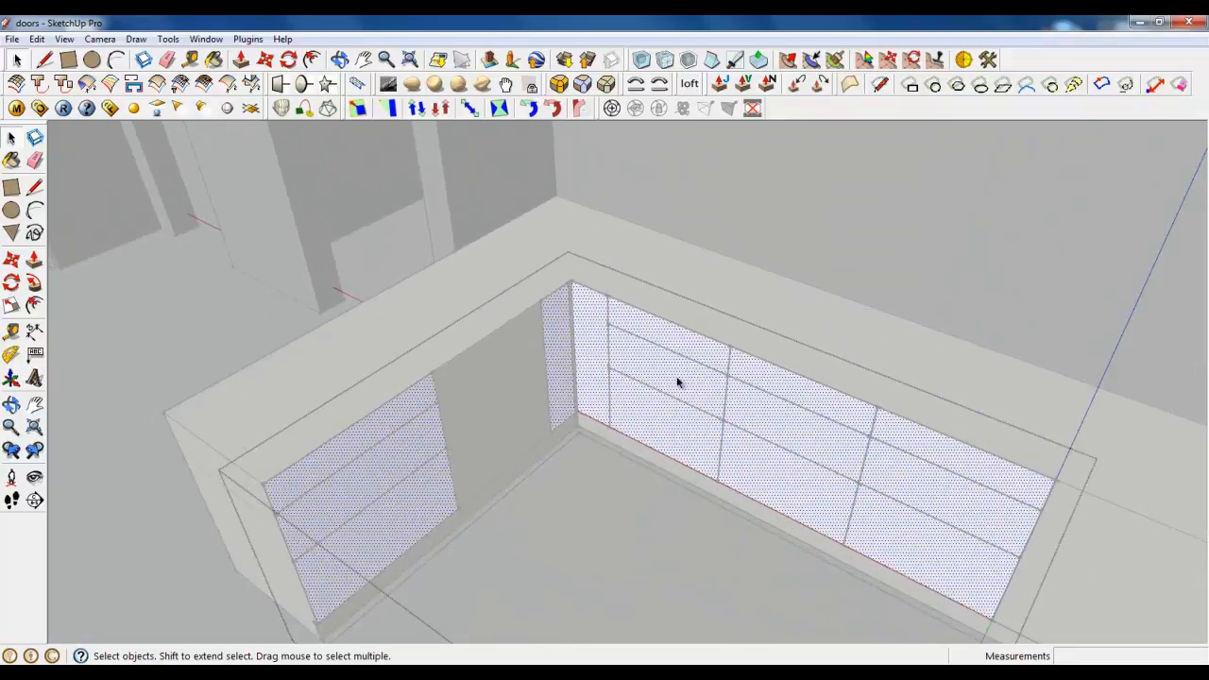
{"action": "left_click", "coordinate": [722, 84]}
{"action": "scroll", "coordinate": [699, 366], "scroll_direction": "up", "scroll_amount": 4}
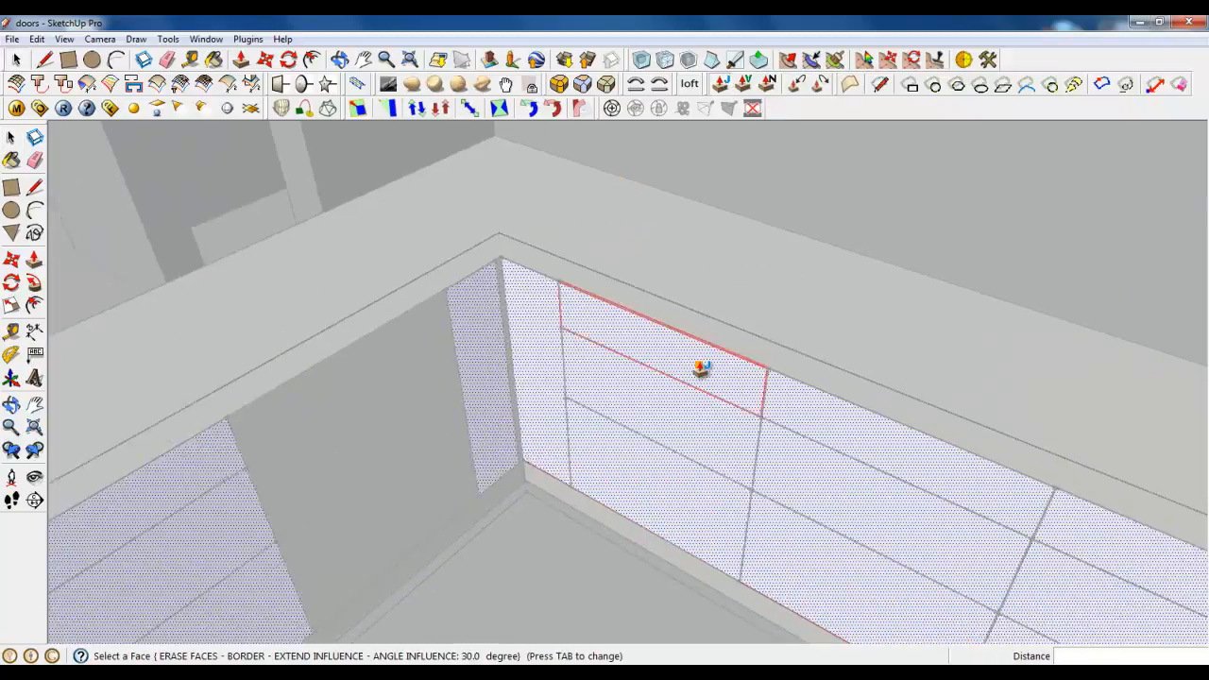
{"action": "left_click", "coordinate": [708, 370]}
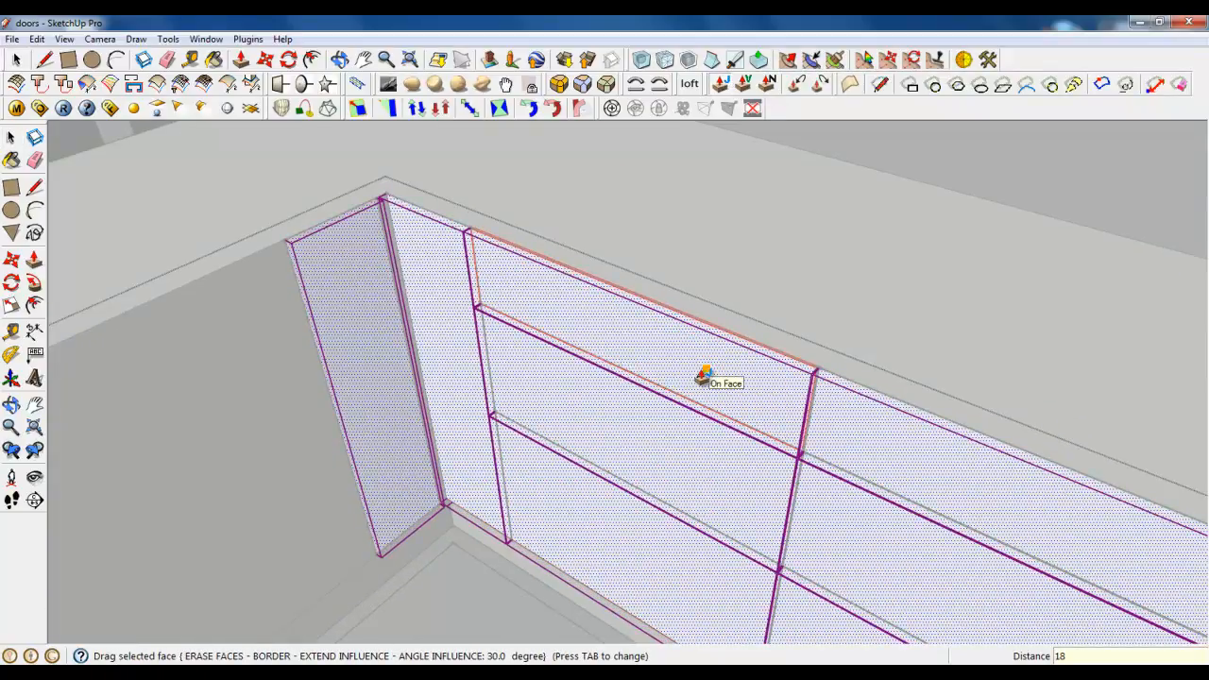
{"action": "key", "text": "Return"}
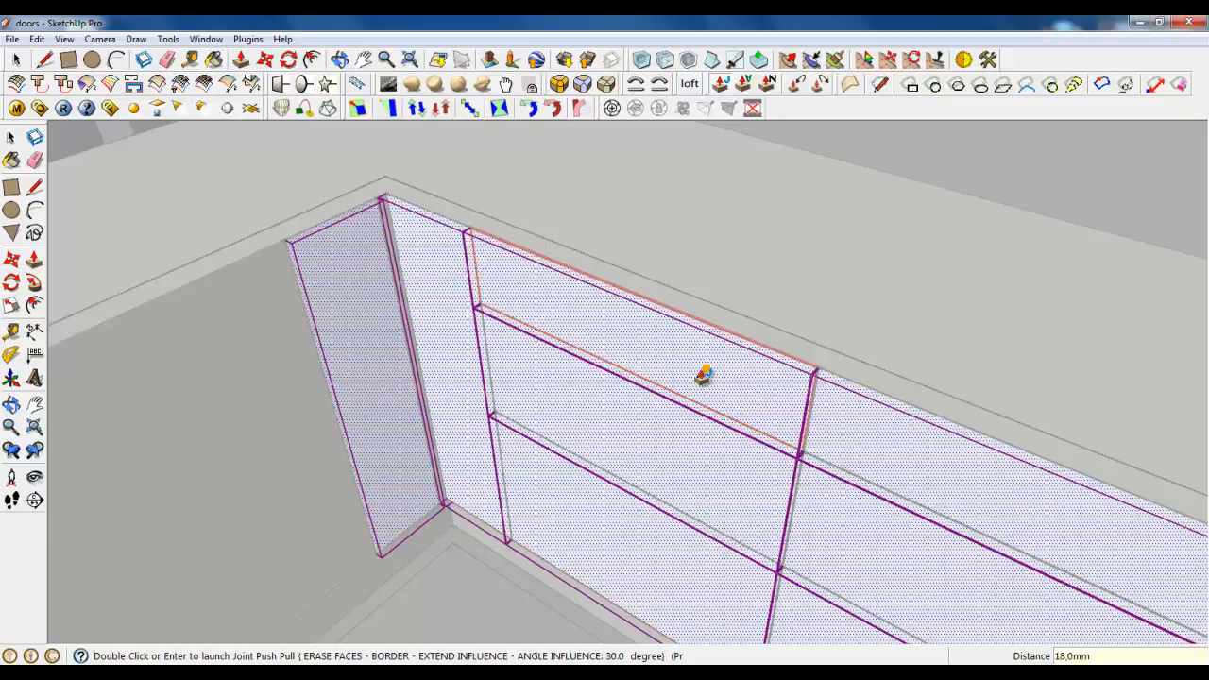
{"action": "key", "text": "Return"}
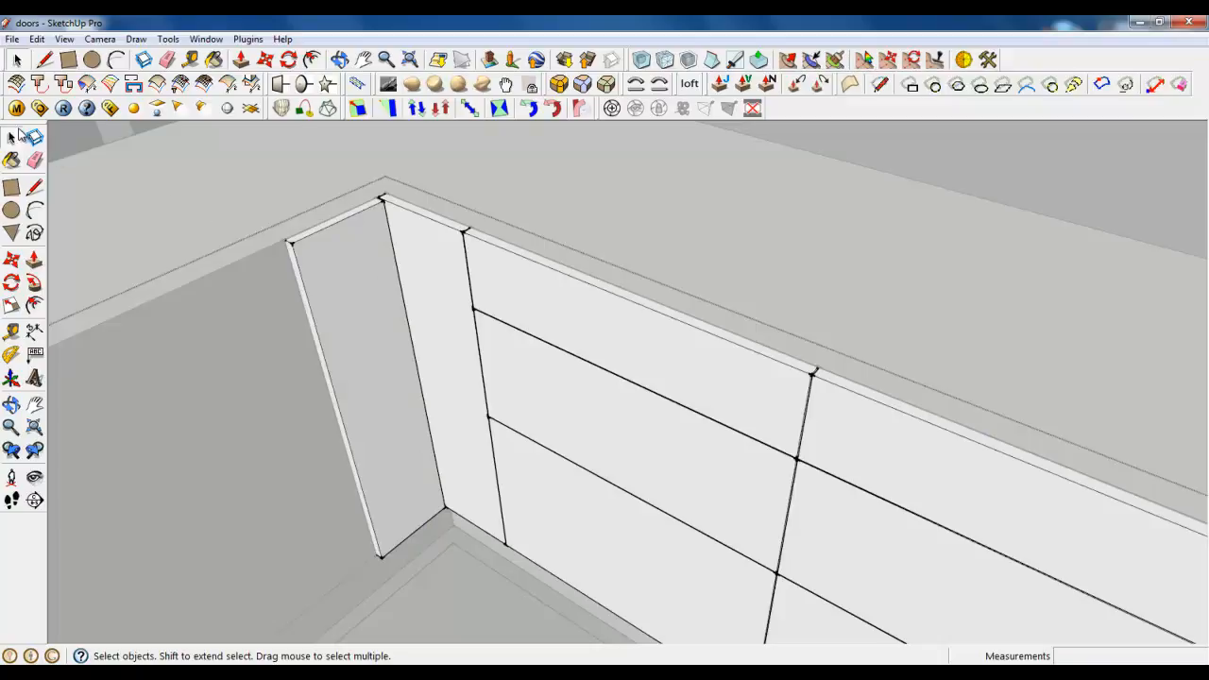
Select the outer faces of the short run's three drawer fronts and of both corner strips.
{"action": "left_click", "coordinate": [16, 62]}
{"action": "middle_click_drag", "start_coordinate": [441, 366], "coordinate": [505, 292]}
{"action": "scroll", "coordinate": [502, 291], "scroll_direction": "down", "scroll_amount": 7}
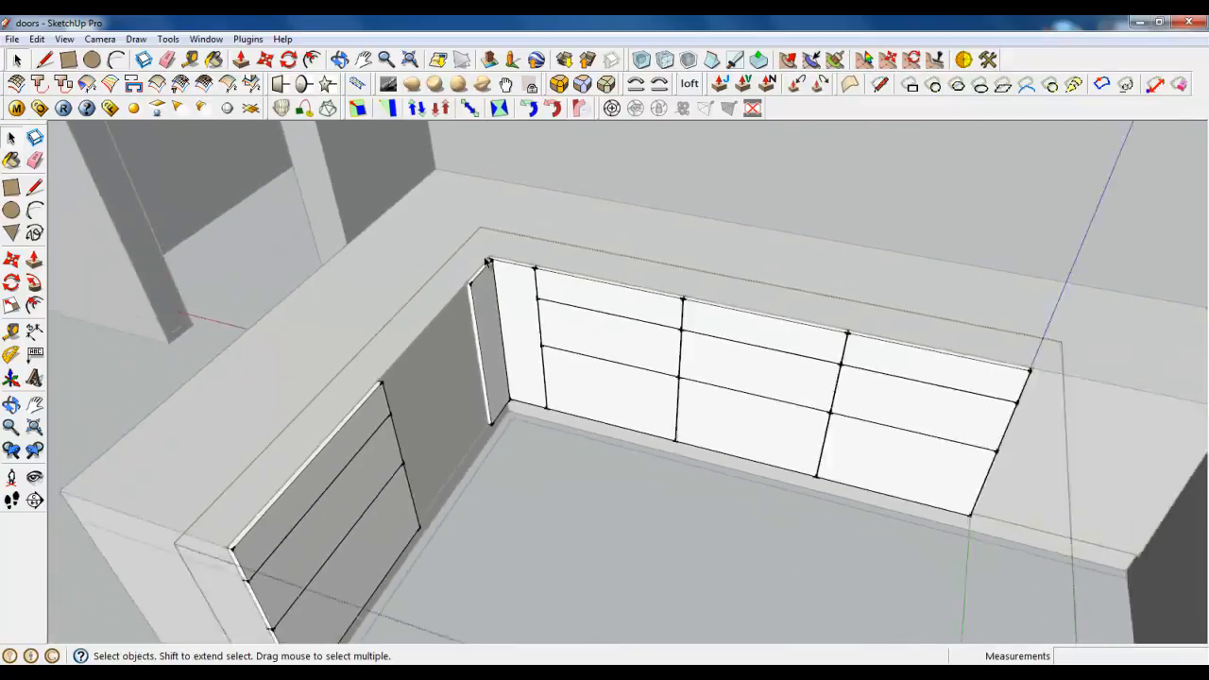
{"action": "middle_click_drag", "start_coordinate": [545, 329], "coordinate": [631, 316]}
{"action": "scroll", "coordinate": [360, 387], "scroll_direction": "up", "scroll_amount": 8}
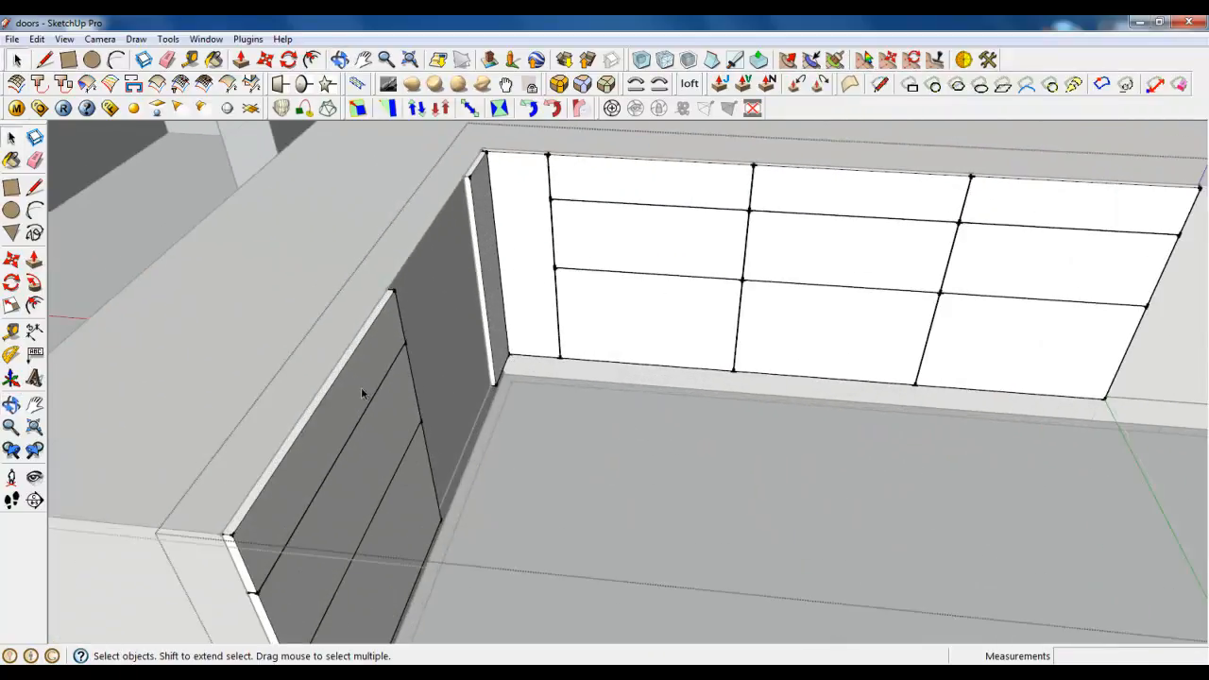
{"action": "left_click", "coordinate": [353, 425]}
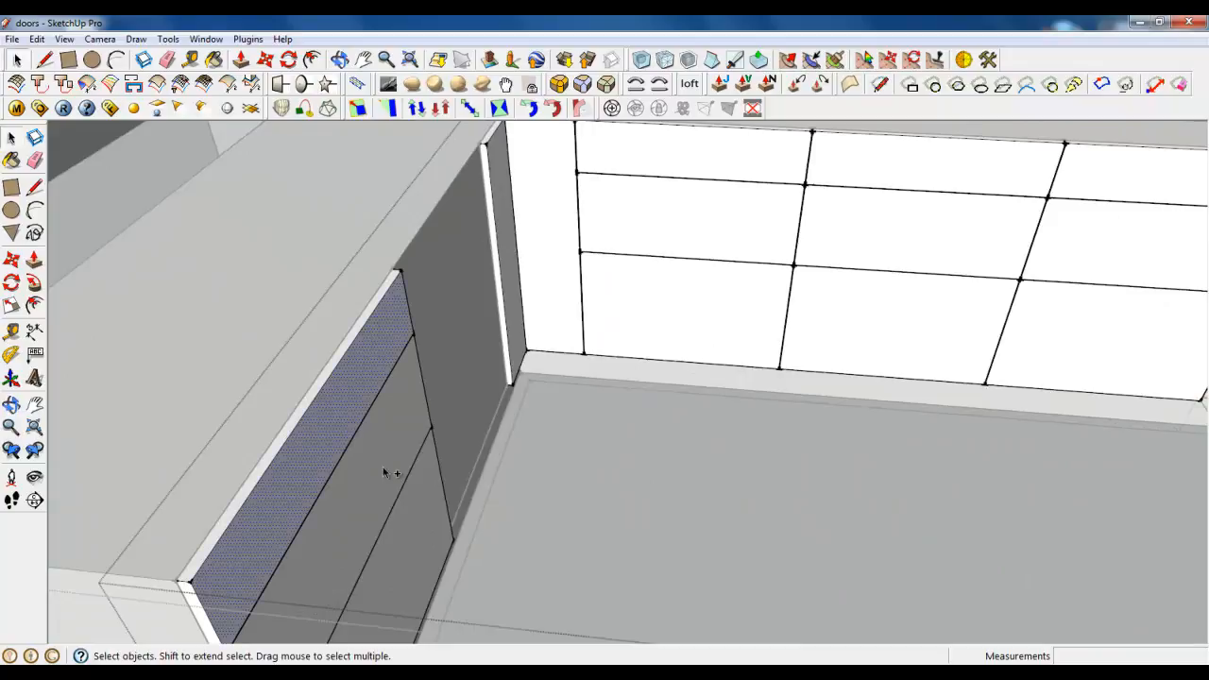
{"action": "left_click", "coordinate": [386, 470], "text": "ctrl"}
{"action": "left_click", "coordinate": [432, 527], "text": "ctrl"}
{"action": "scroll", "coordinate": [429, 549], "scroll_direction": "down", "scroll_amount": 3}
{"action": "scroll", "coordinate": [430, 550], "scroll_direction": "down", "scroll_amount": 2}
{"action": "scroll", "coordinate": [472, 367], "scroll_direction": "up", "scroll_amount": 7}
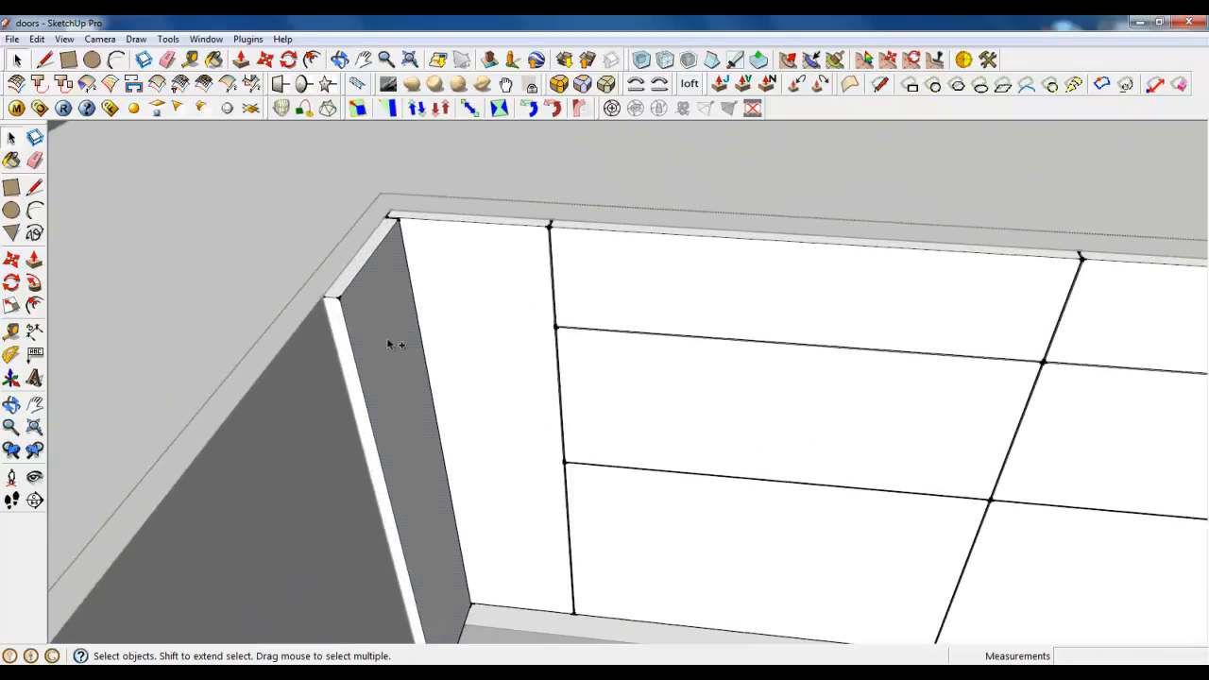
{"action": "left_click", "coordinate": [388, 342], "text": "ctrl"}
{"action": "left_click", "coordinate": [482, 336], "text": "ctrl"}
Add the outer faces of all nine drawer fronts in the long run to the selection.
{"action": "left_click", "coordinate": [623, 307], "text": "ctrl"}
{"action": "left_click", "coordinate": [655, 395], "text": "ctrl"}
{"action": "scroll", "coordinate": [675, 541], "scroll_direction": "down", "scroll_amount": 2}
{"action": "left_click", "coordinate": [1034, 353], "text": "ctrl"}
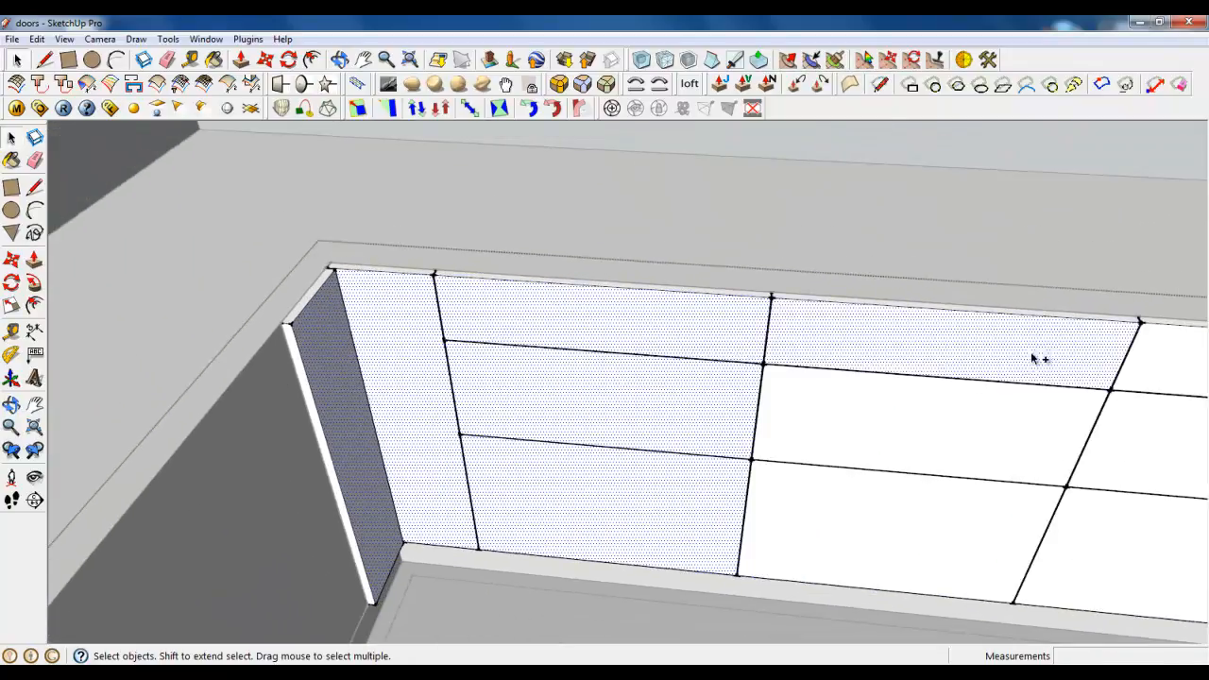
{"action": "left_click", "coordinate": [1160, 360], "text": "ctrl"}
{"action": "left_click", "coordinate": [1012, 445], "text": "ctrl"}
{"action": "left_click", "coordinate": [1145, 455], "text": "ctrl"}
{"action": "left_click", "coordinate": [1124, 539], "text": "ctrl"}
{"action": "left_click", "coordinate": [833, 513], "text": "ctrl"}
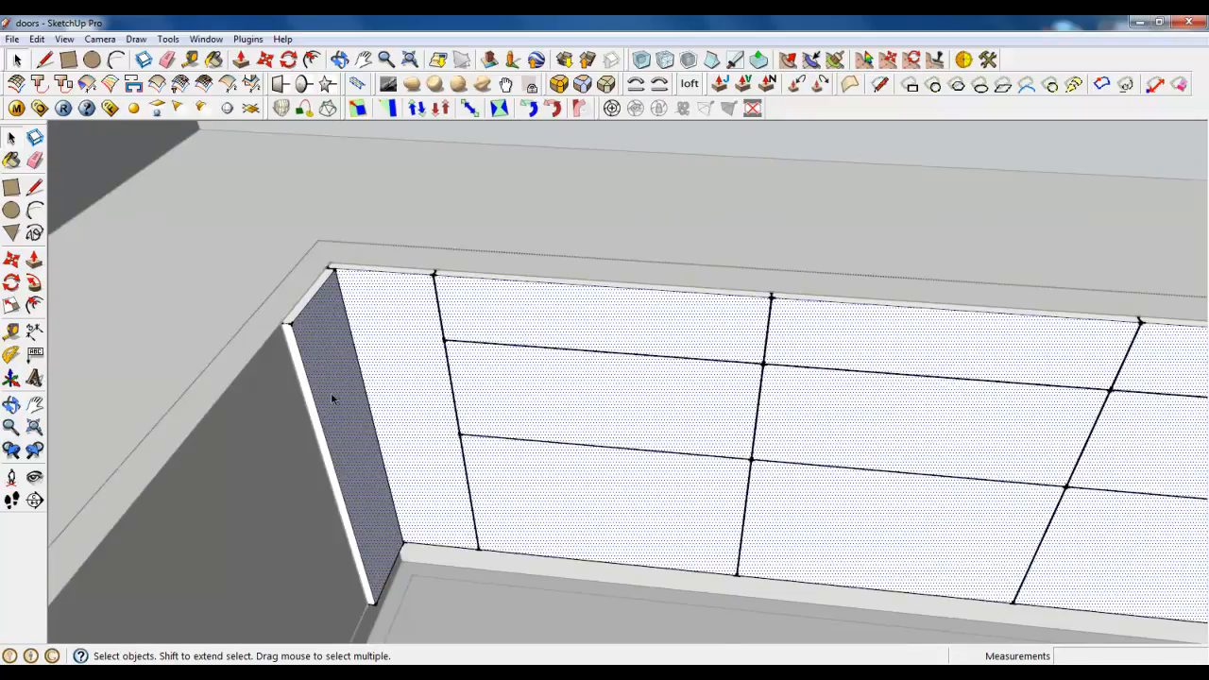
{"action": "scroll", "coordinate": [331, 392], "scroll_direction": "down", "scroll_amount": 2}
{"action": "scroll", "coordinate": [540, 394], "scroll_direction": "up", "scroll_amount": 4}
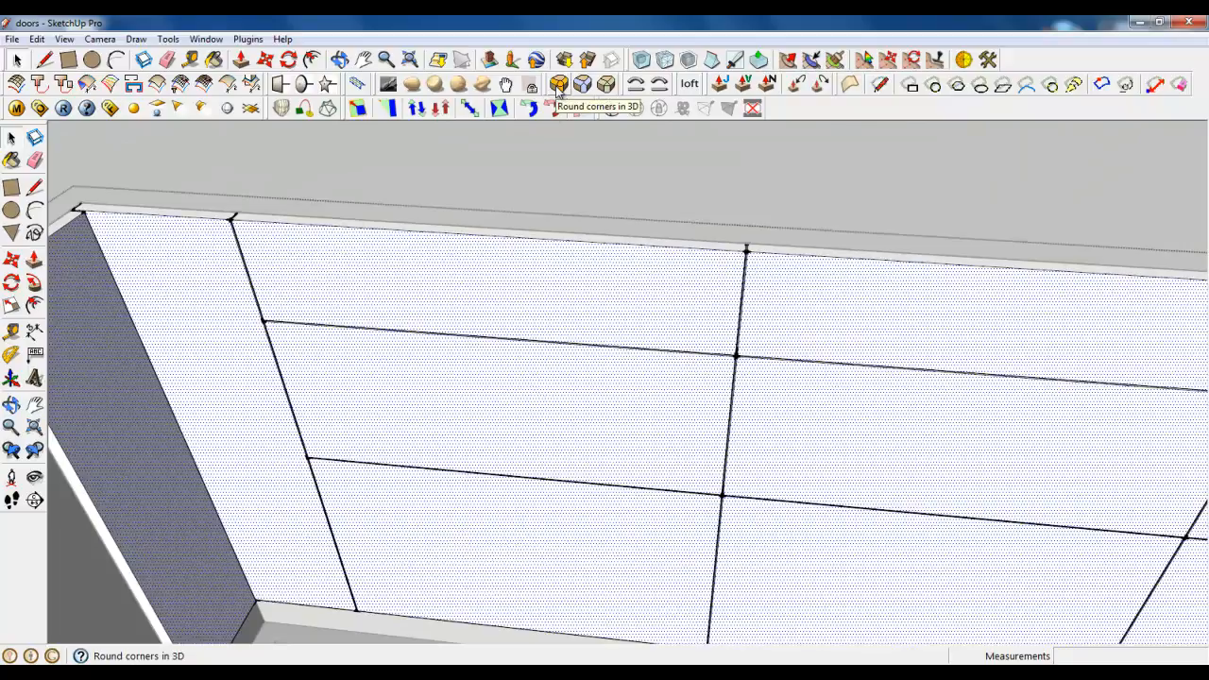
Start rounding the corners in 3D on the selected front faces with an offset of 4 mm.
{"action": "left_click", "coordinate": [558, 87]}
{"action": "scroll", "coordinate": [758, 238], "scroll_direction": "up", "scroll_amount": 3}
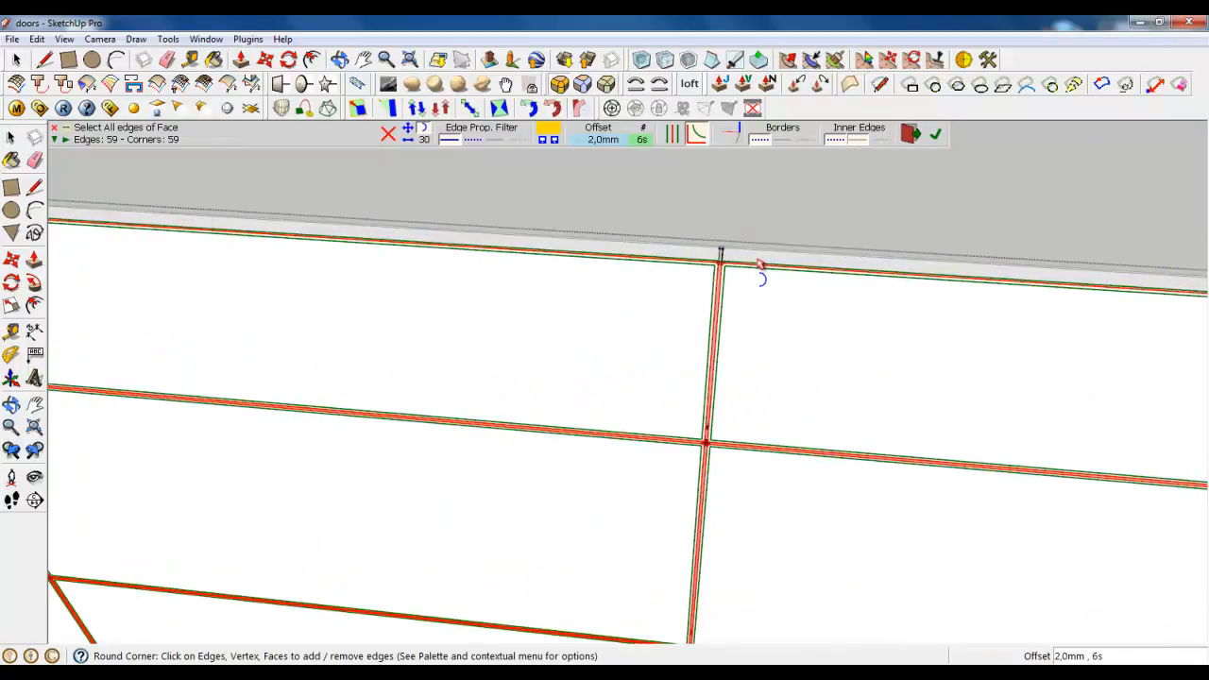
{"action": "left_click", "coordinate": [597, 139]}
{"action": "left_click_drag", "start_coordinate": [613, 282], "coordinate": [609, 280]}
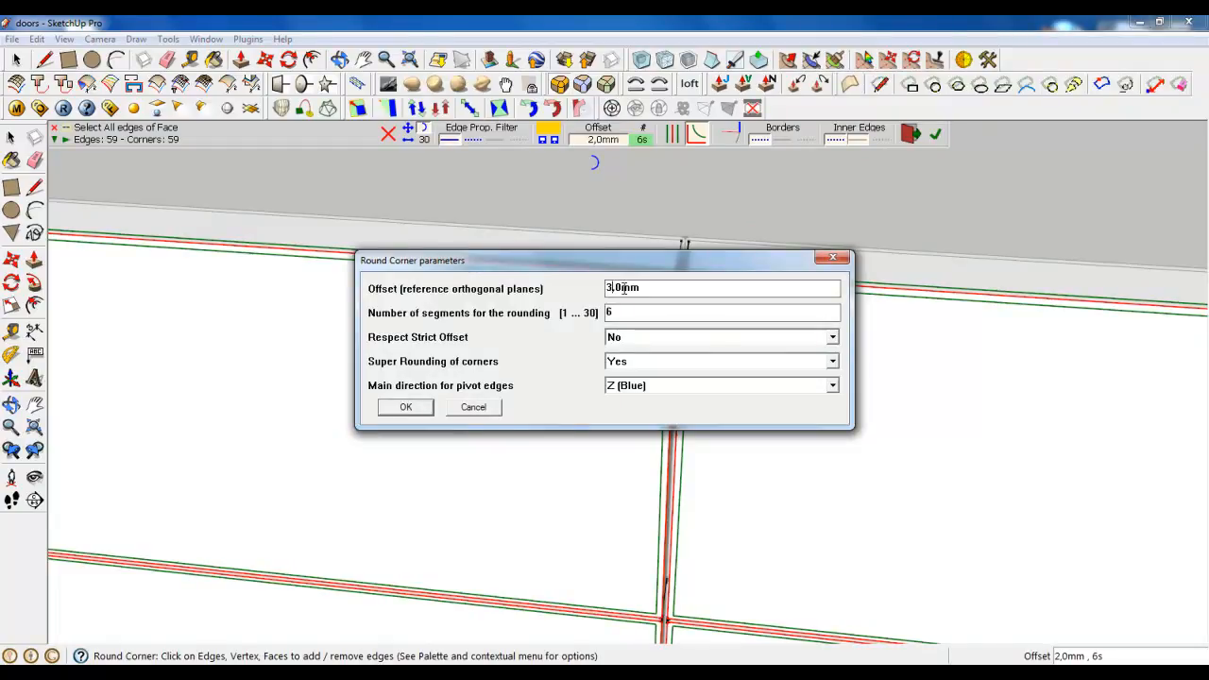
{"action": "left_click_drag", "start_coordinate": [622, 269], "coordinate": [661, 361]}
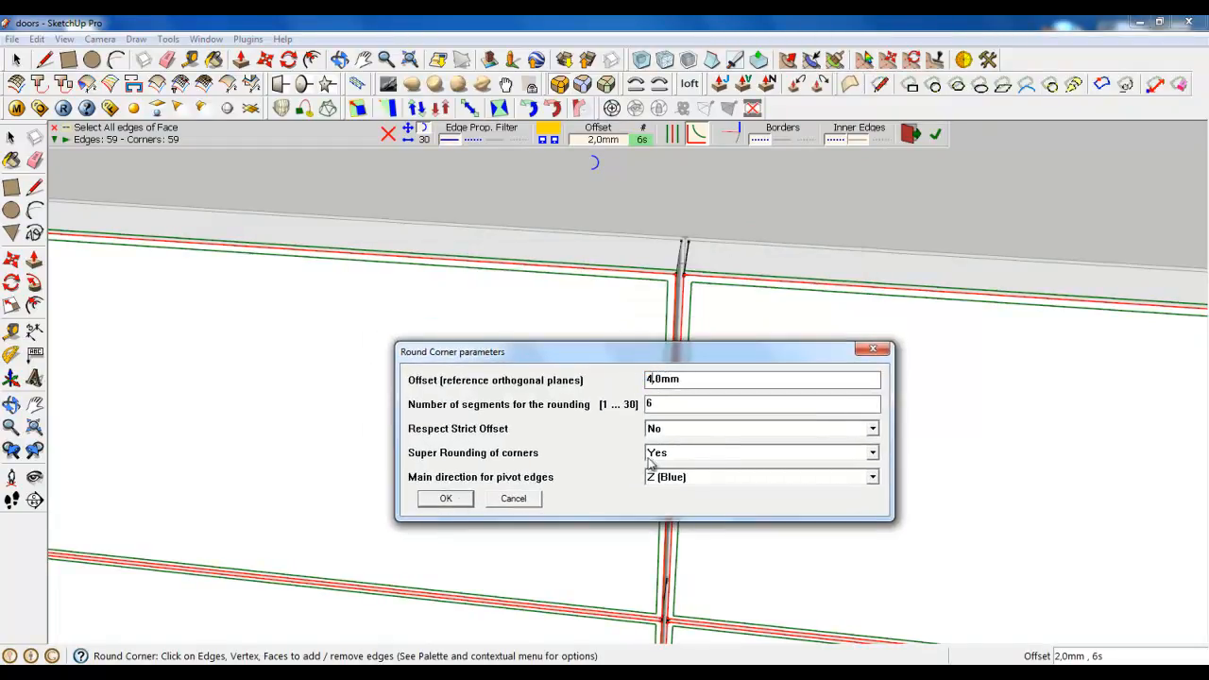
{"action": "left_click", "coordinate": [445, 499]}
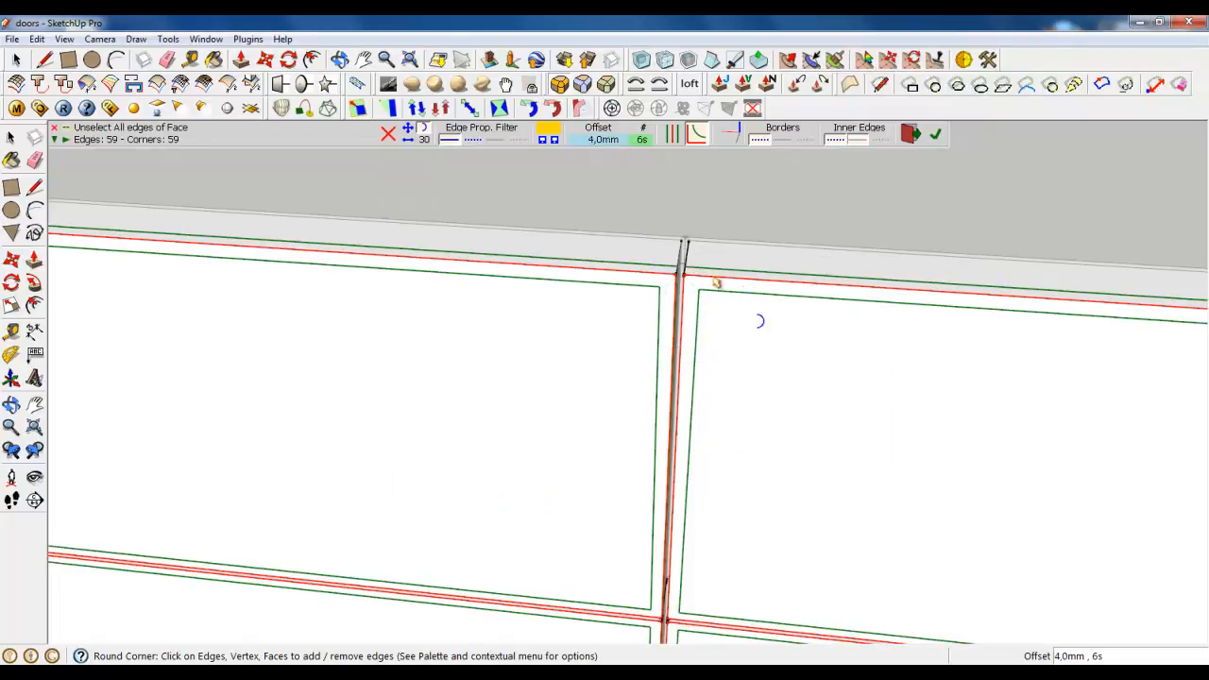
Set the rounding offset to 3 mm and apply the rounding to the edges of the fronts.
{"action": "left_click", "coordinate": [594, 139]}
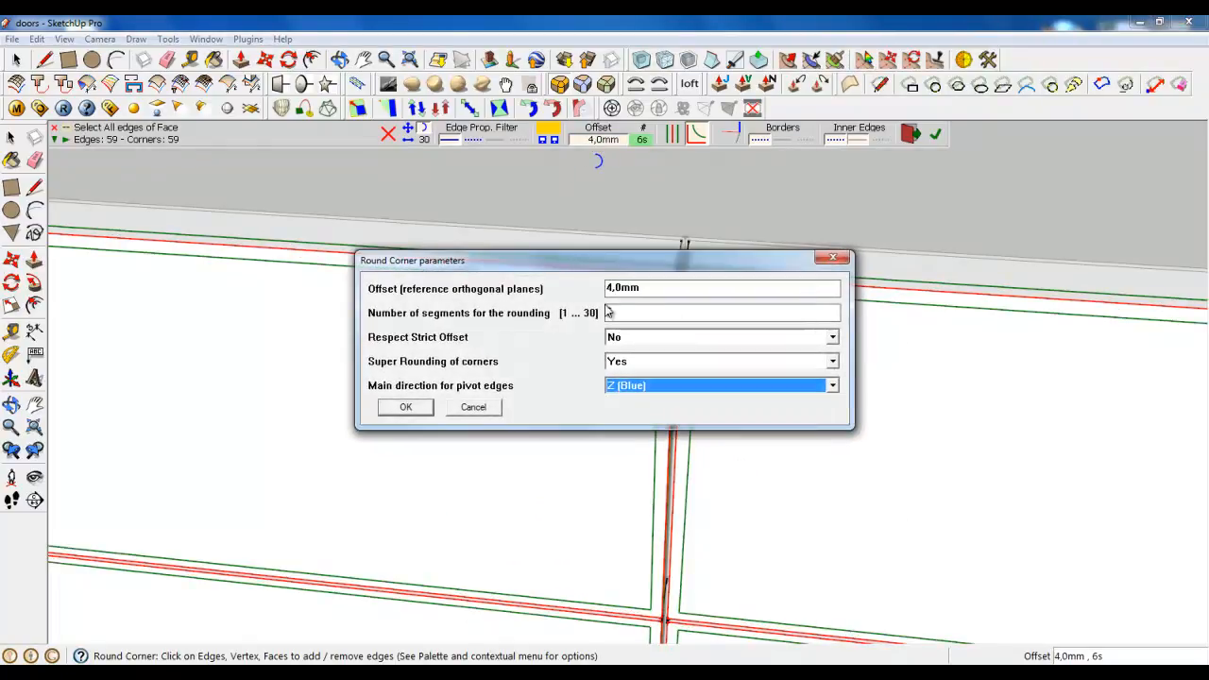
{"action": "left_click_drag", "start_coordinate": [612, 285], "coordinate": [596, 279]}
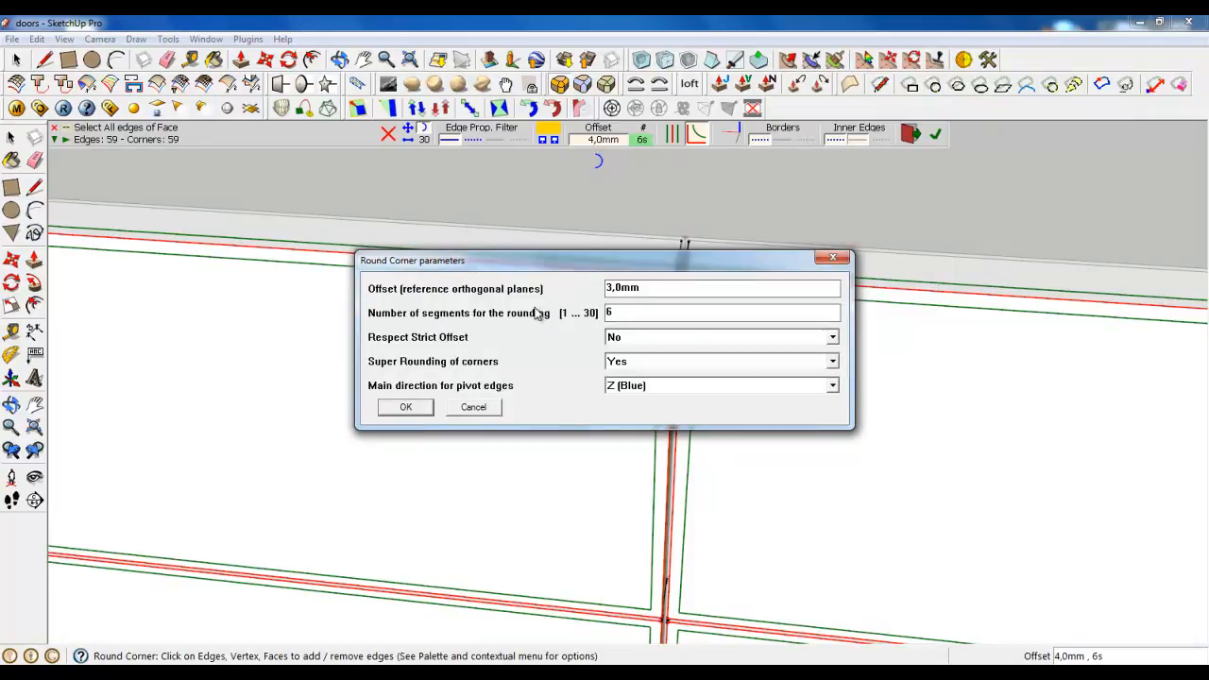
{"action": "left_click", "coordinate": [422, 412]}
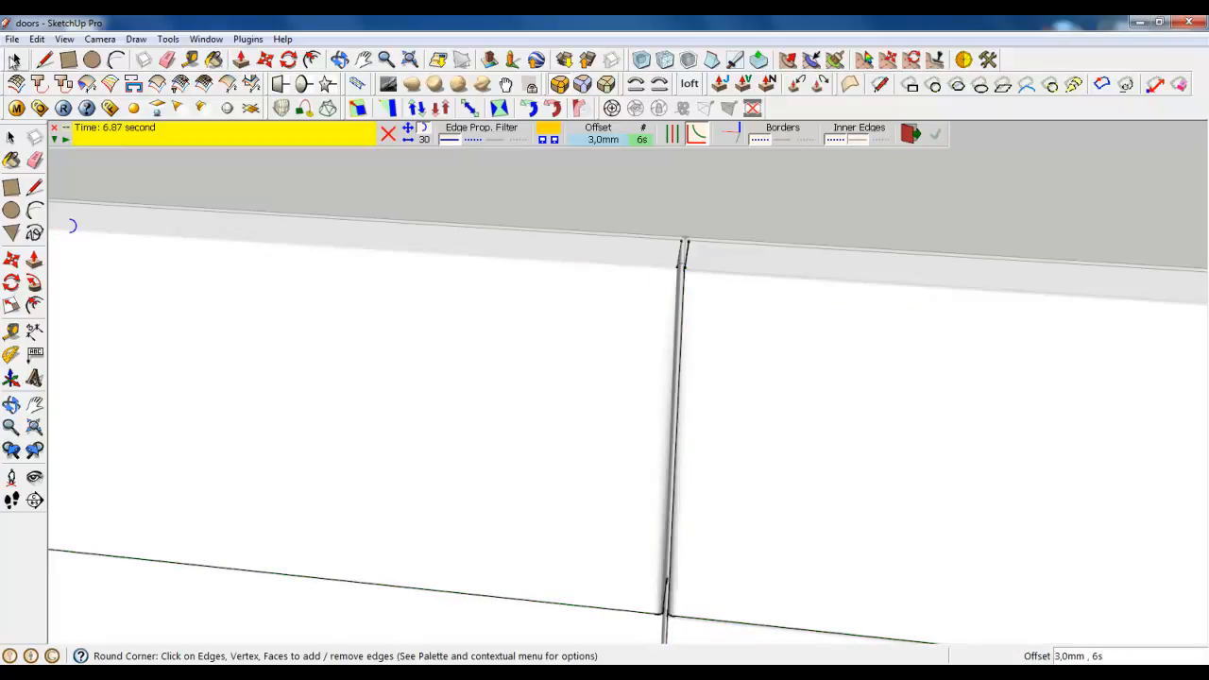
Examine the rounded edges of the long run's top drawer front beside the corner strip, then the fronts as a whole.
{"action": "key", "text": "space"}
{"action": "left_click", "coordinate": [661, 332]}
{"action": "middle_click_drag", "start_coordinate": [661, 331], "coordinate": [272, 228]}
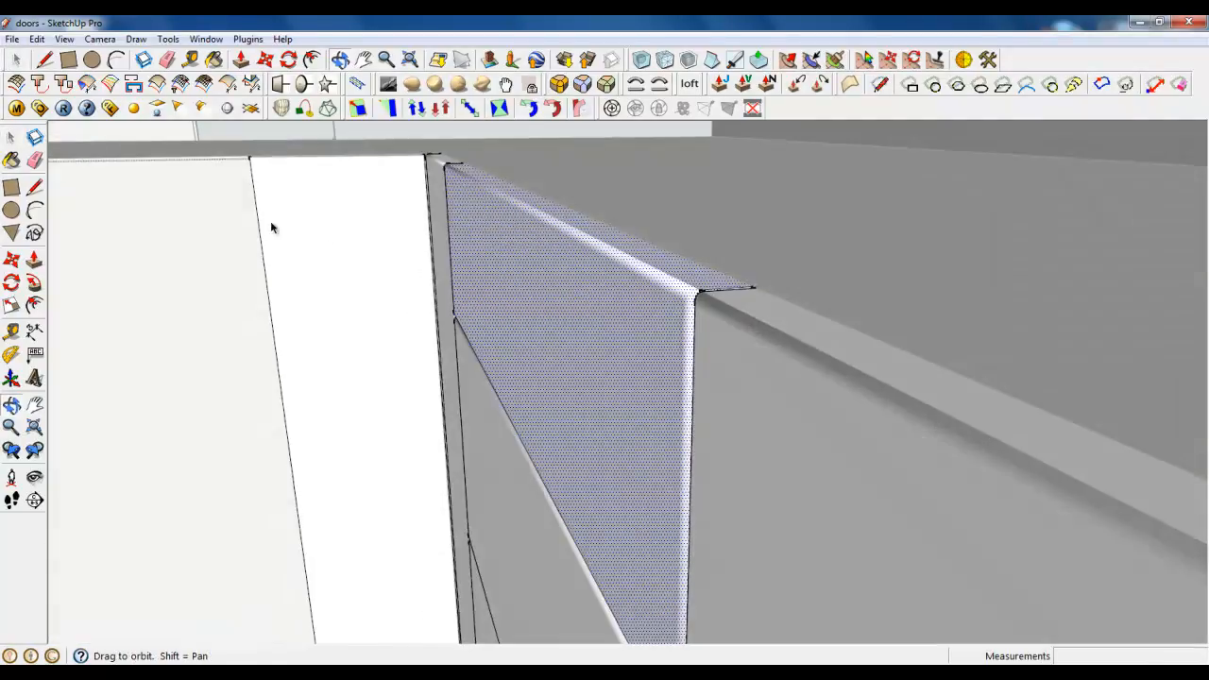
{"action": "scroll", "coordinate": [500, 324], "scroll_direction": "up", "scroll_amount": 2}
{"action": "middle_click_drag", "start_coordinate": [499, 324], "coordinate": [731, 388]}
{"action": "scroll", "coordinate": [727, 377], "scroll_direction": "down", "scroll_amount": 5}
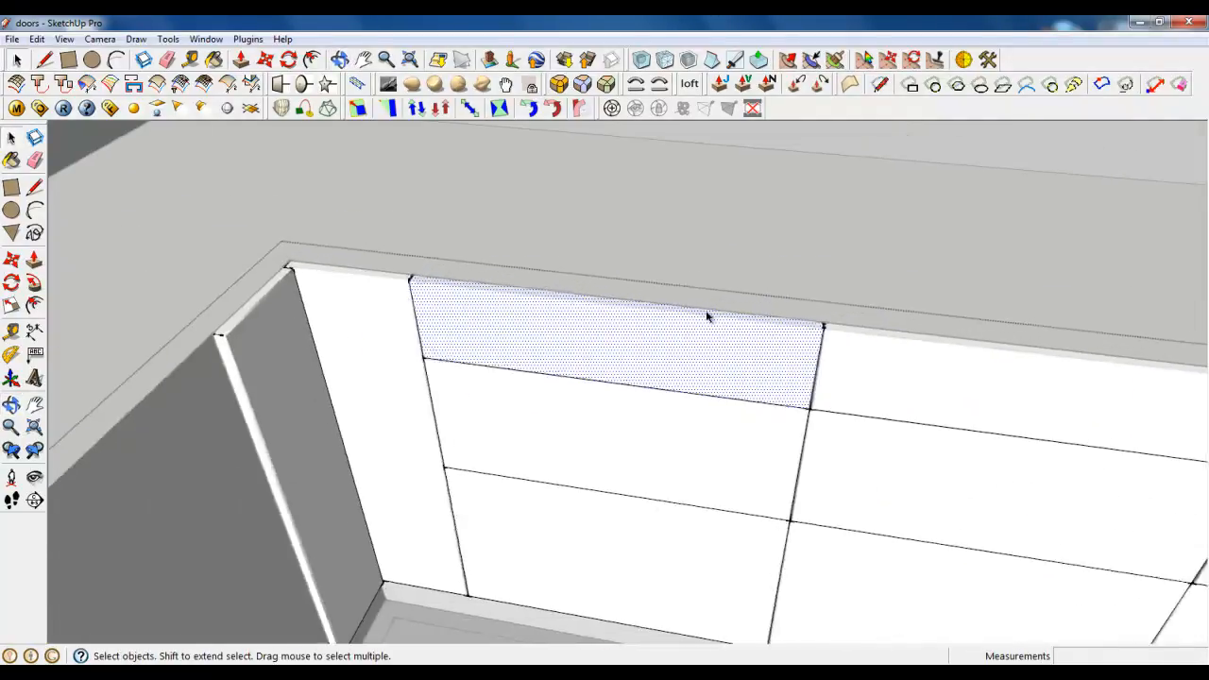
{"action": "scroll", "coordinate": [706, 302], "scroll_direction": "down", "scroll_amount": 6}
{"action": "scroll", "coordinate": [702, 343], "scroll_direction": "up", "scroll_amount": 3}
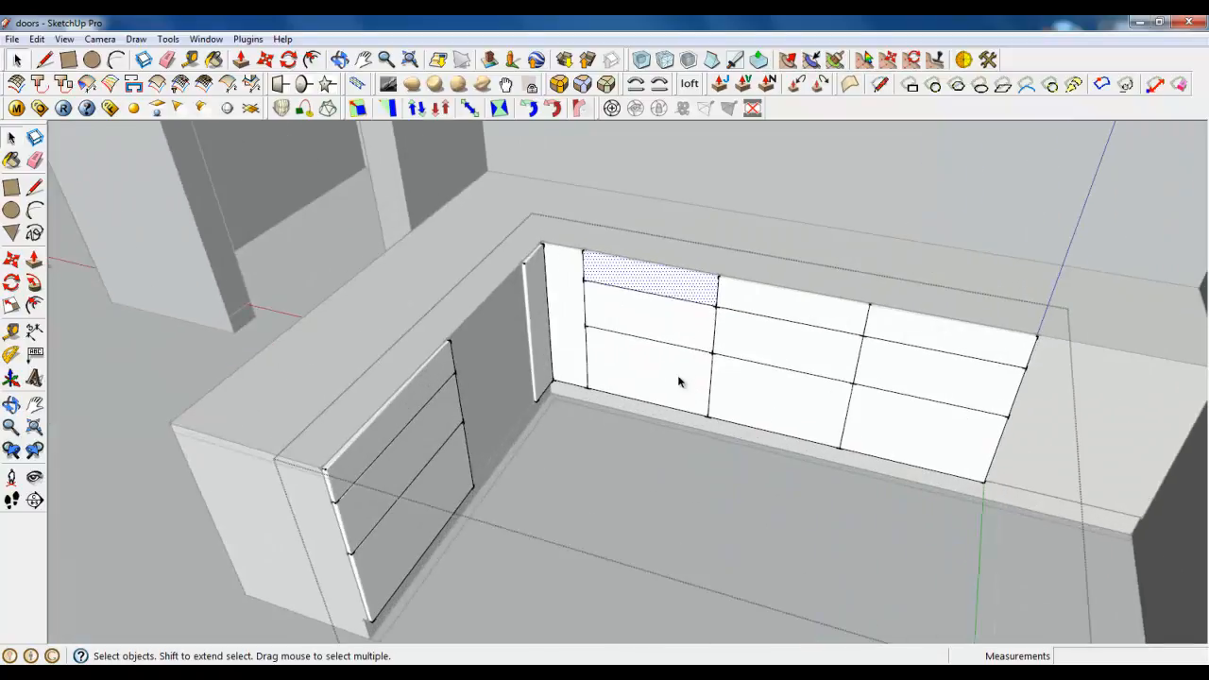
Leave the drawer-front group and unhide the worktop, displaying hidden geometry only while picking it.
{"action": "right_click", "coordinate": [602, 414]}
{"action": "left_click", "coordinate": [612, 424]}
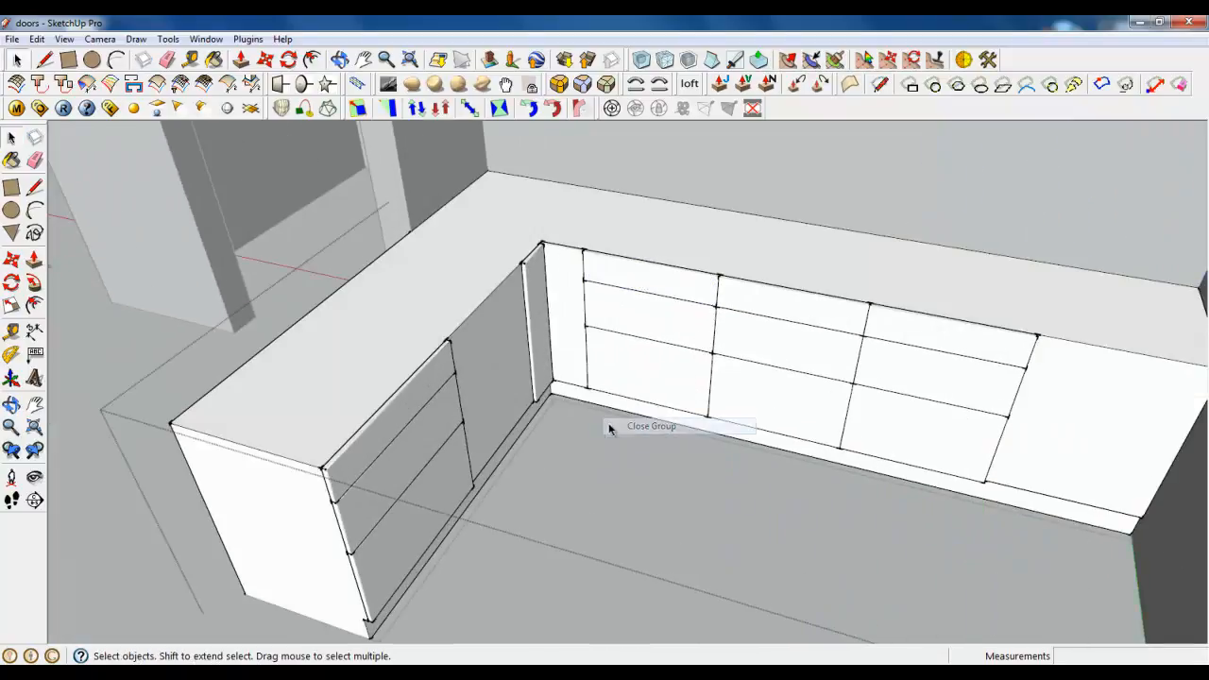
{"action": "left_click", "coordinate": [64, 39]}
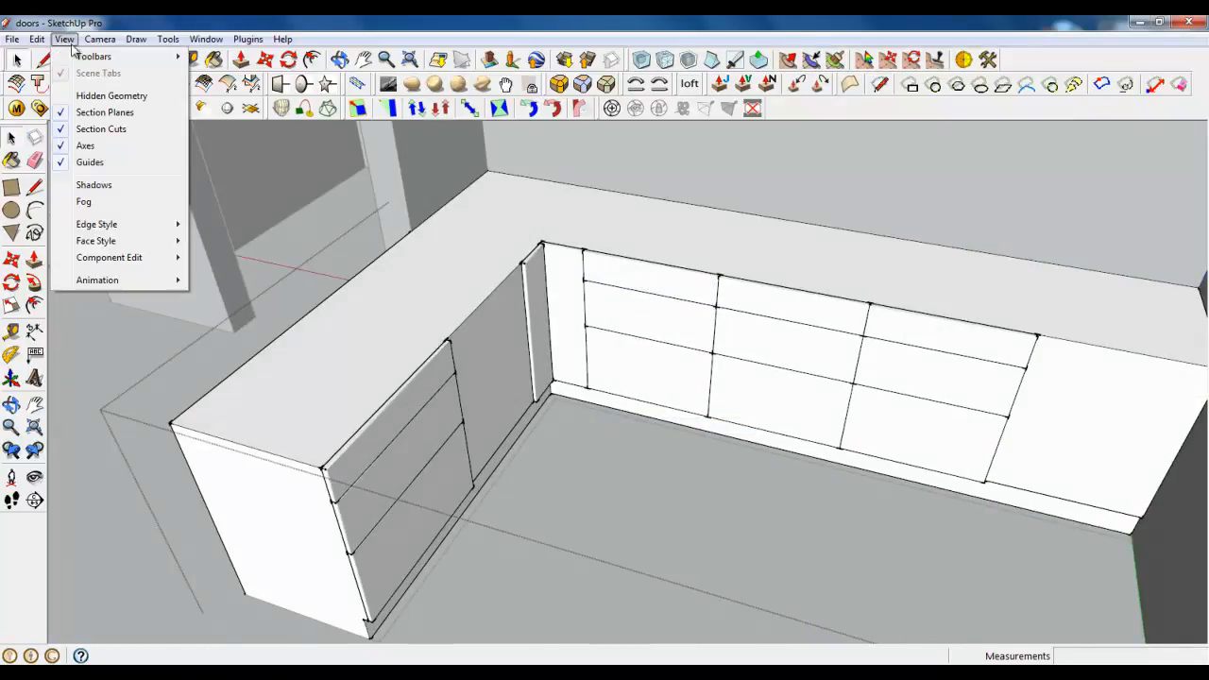
{"action": "left_click", "coordinate": [109, 95]}
{"action": "right_click", "coordinate": [406, 280]}
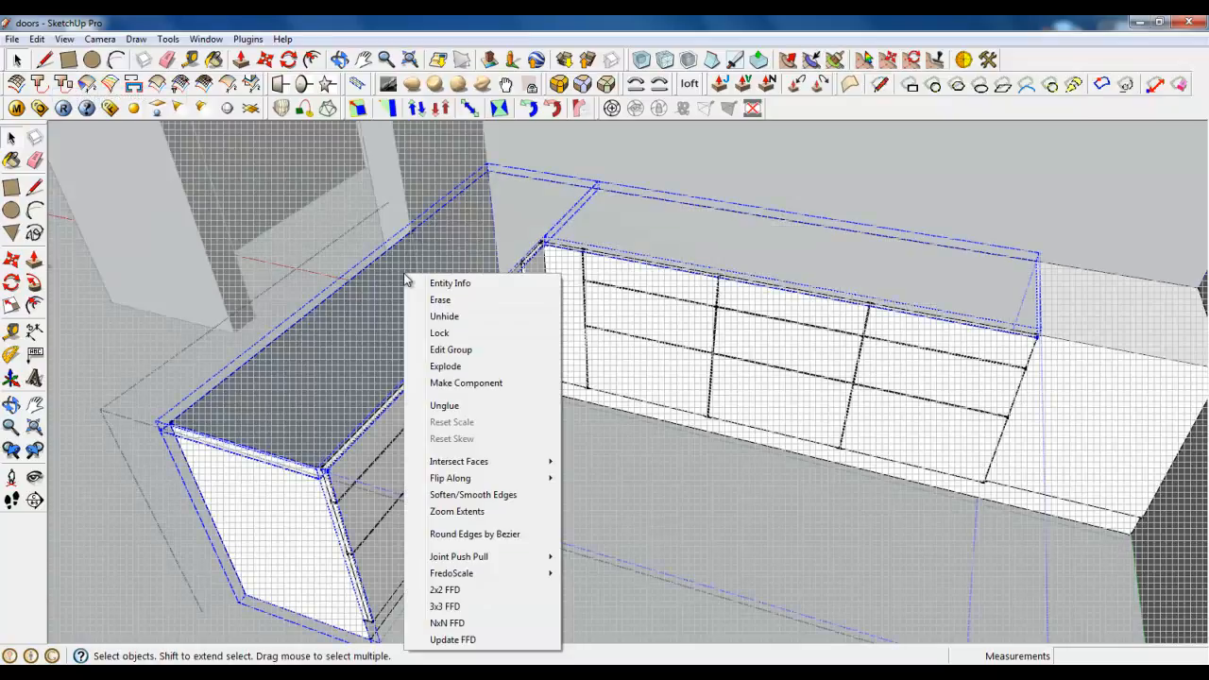
{"action": "left_click", "coordinate": [436, 317]}
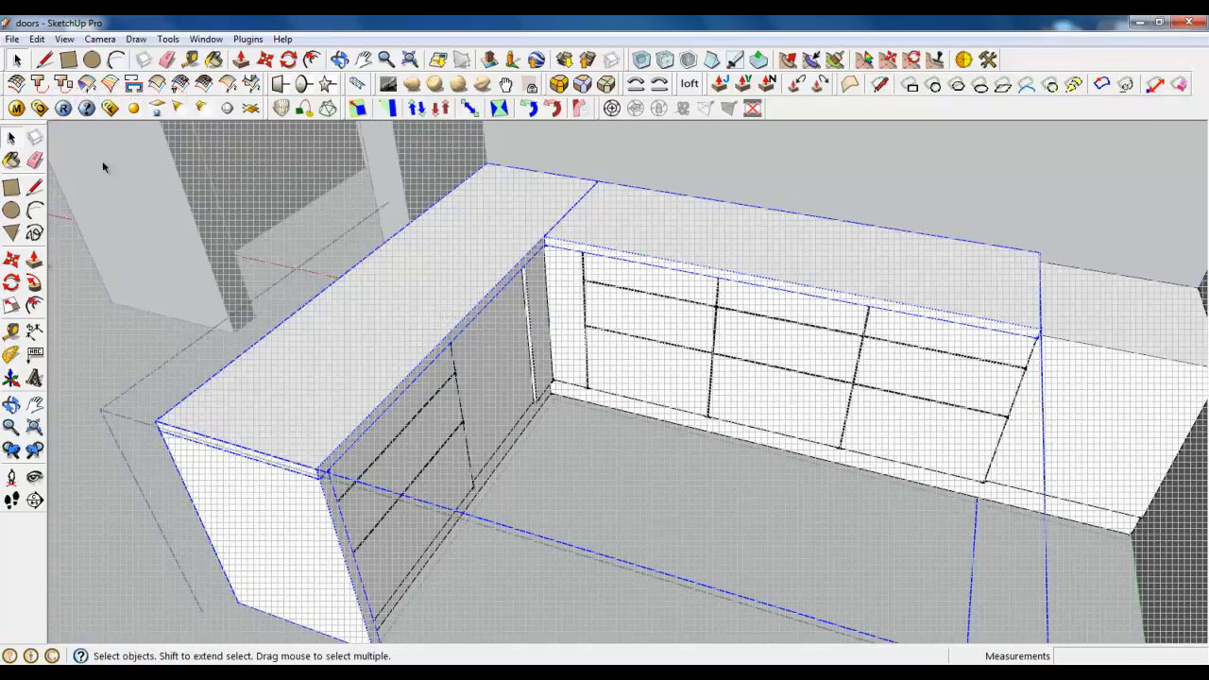
{"action": "left_click", "coordinate": [64, 39]}
{"action": "left_click", "coordinate": [109, 94]}
Try to pull up the top face of the end cabinet beside the worktop by about 311 mm, and undo it.
{"action": "middle_click_drag", "start_coordinate": [313, 324], "coordinate": [744, 387]}
{"action": "scroll", "coordinate": [614, 421], "scroll_direction": "down", "scroll_amount": 3}
{"action": "scroll", "coordinate": [710, 277], "scroll_direction": "up", "scroll_amount": 3}
{"action": "scroll", "coordinate": [657, 456], "scroll_direction": "down", "scroll_amount": 3}
{"action": "left_click", "coordinate": [68, 58]}
{"action": "left_click", "coordinate": [44, 58]}
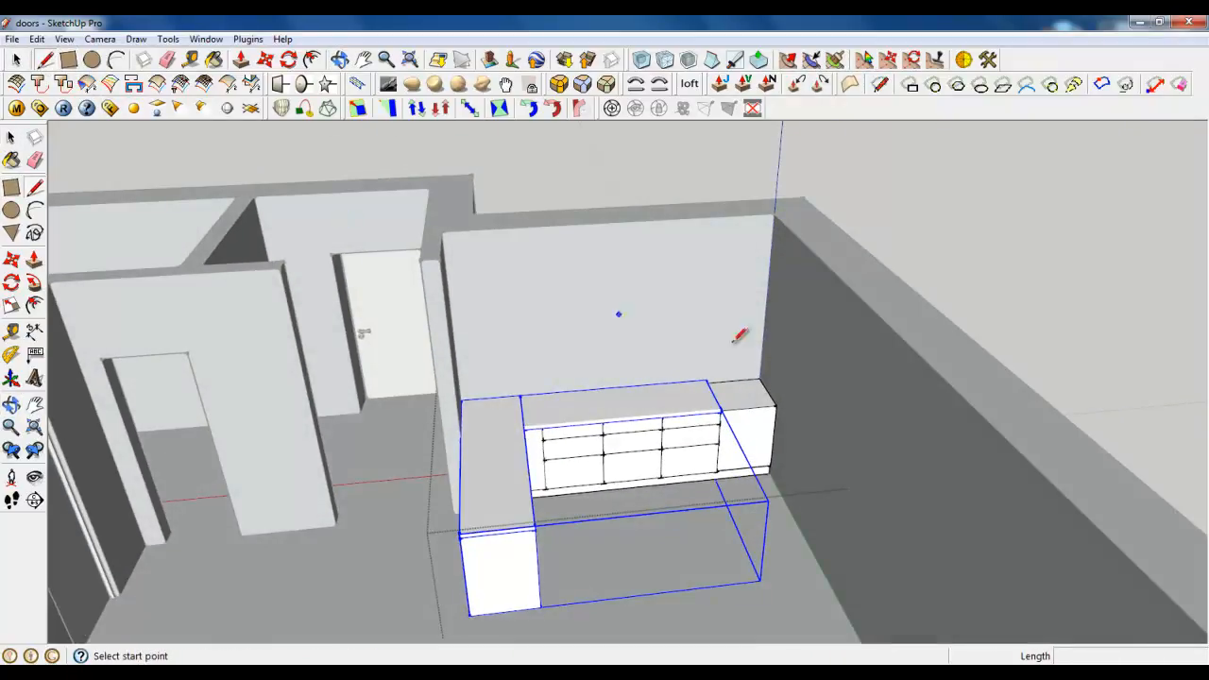
{"action": "scroll", "coordinate": [761, 342], "scroll_direction": "up", "scroll_amount": 1}
{"action": "left_click", "coordinate": [240, 59]}
{"action": "middle_click_drag", "start_coordinate": [615, 316], "coordinate": [783, 419]}
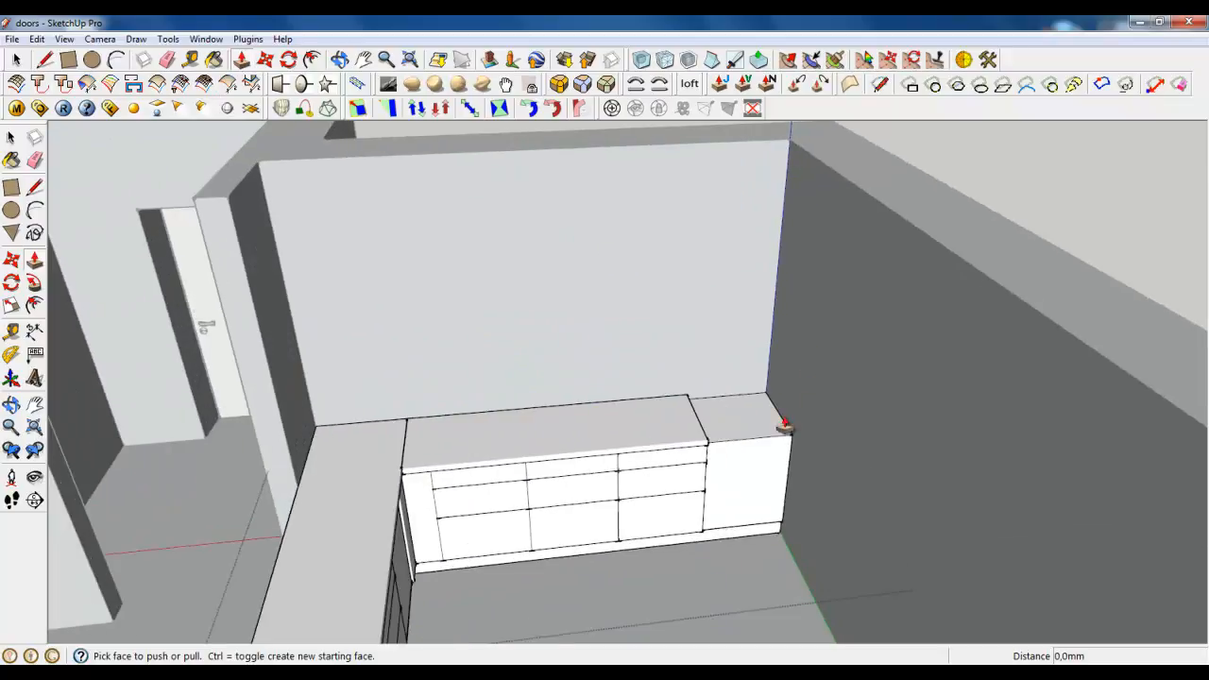
{"action": "left_click", "coordinate": [745, 444]}
{"action": "left_click", "coordinate": [745, 406]}
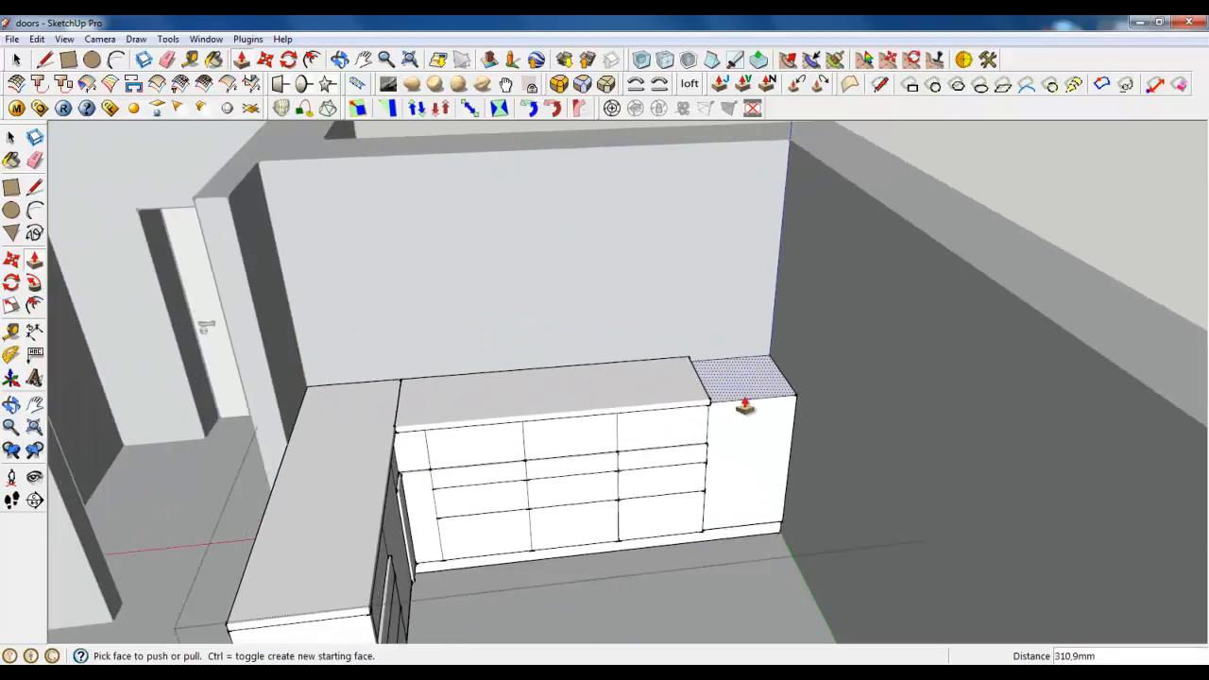
{"action": "key", "text": "ctrl+z"}
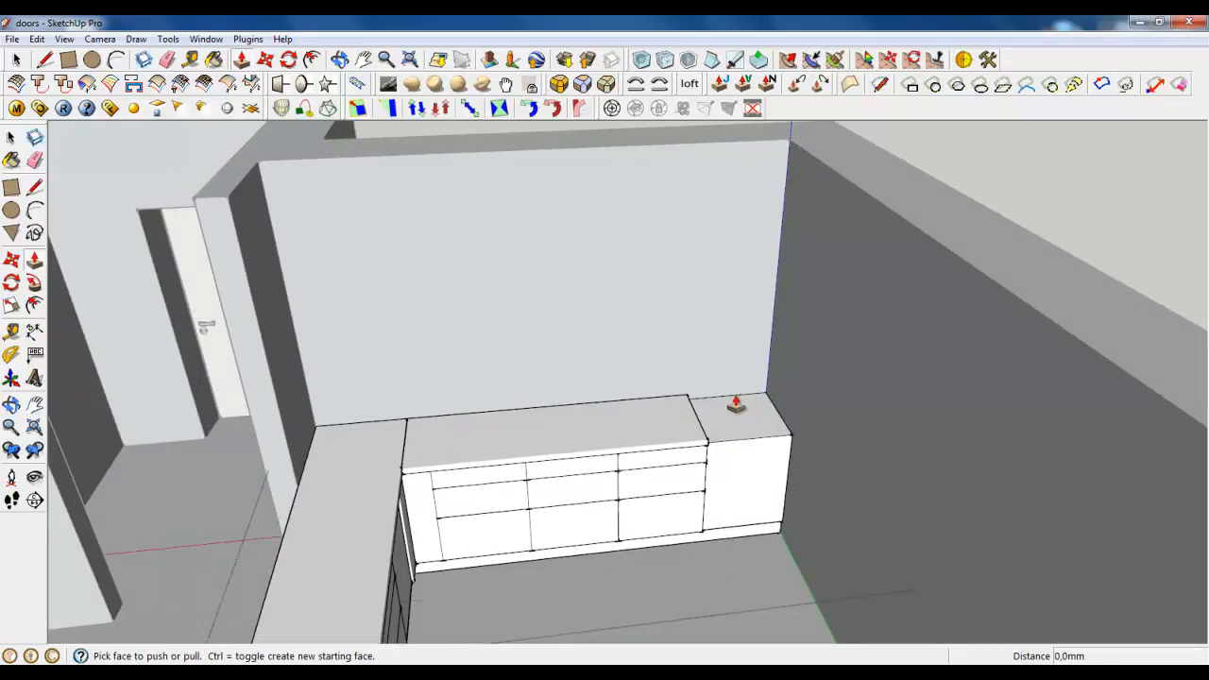
Select the worktop group and unglue it.
{"action": "left_click", "coordinate": [16, 60]}
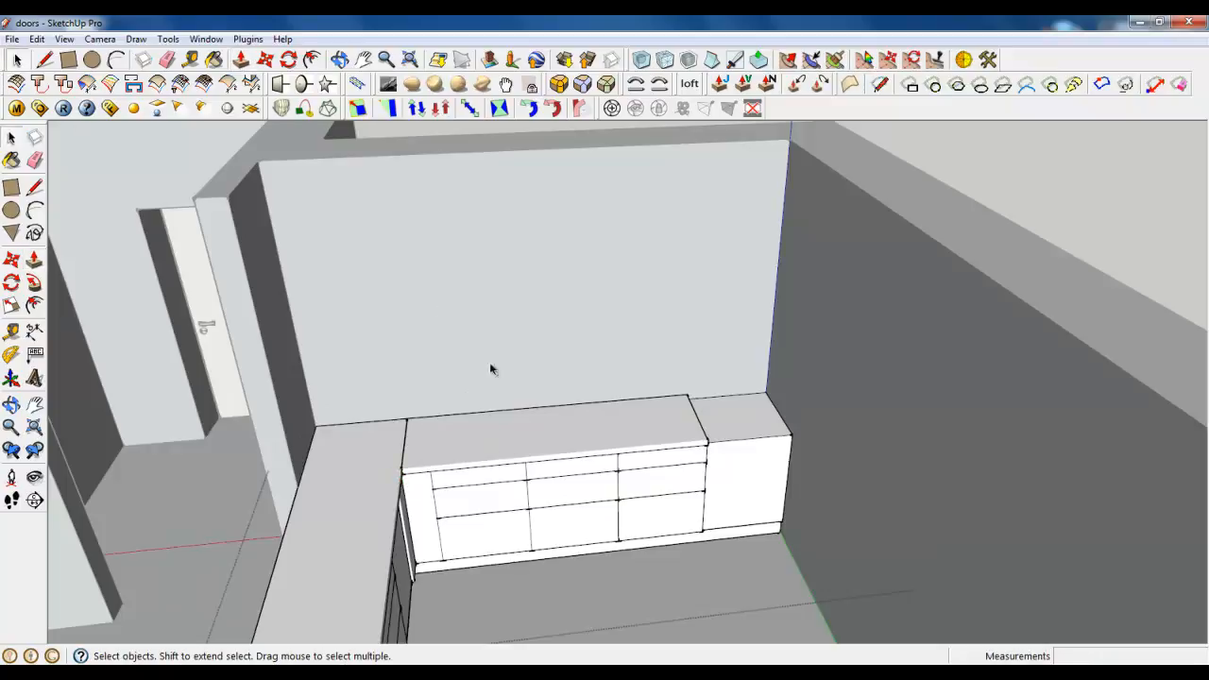
{"action": "left_click", "coordinate": [620, 444]}
{"action": "scroll", "coordinate": [793, 440], "scroll_direction": "up", "scroll_amount": 4}
{"action": "left_click", "coordinate": [823, 437]}
{"action": "left_click", "coordinate": [693, 414]}
{"action": "scroll", "coordinate": [680, 414], "scroll_direction": "up", "scroll_amount": 2}
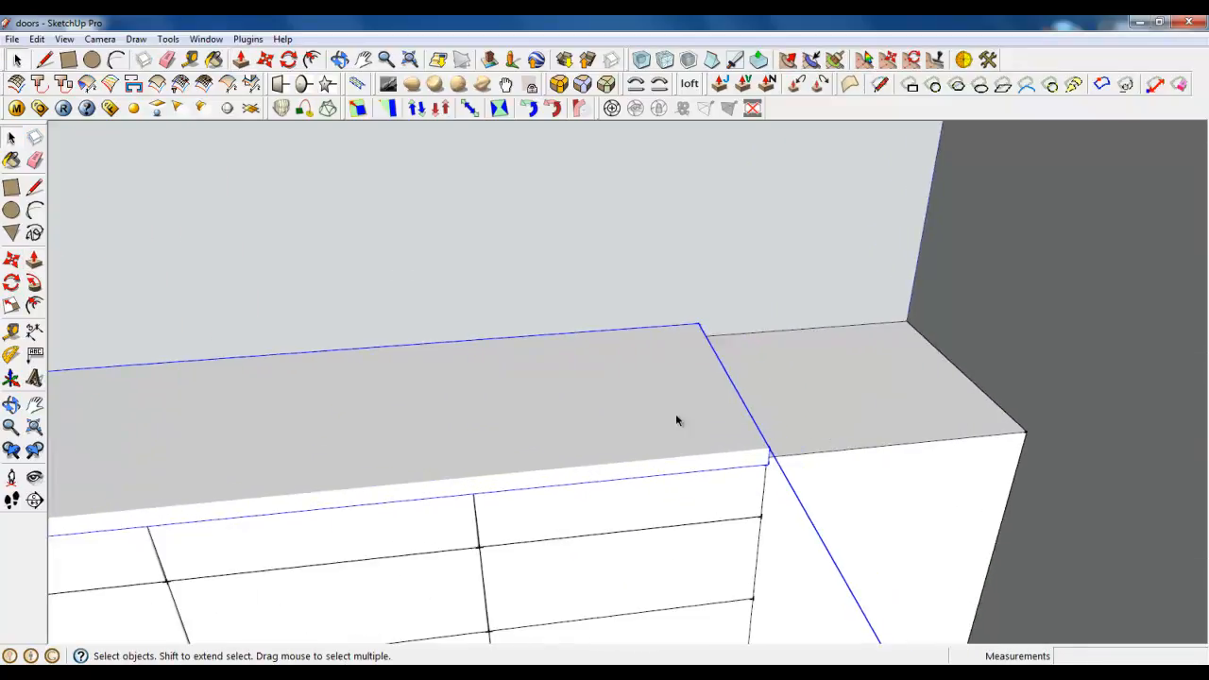
{"action": "right_click", "coordinate": [667, 409]}
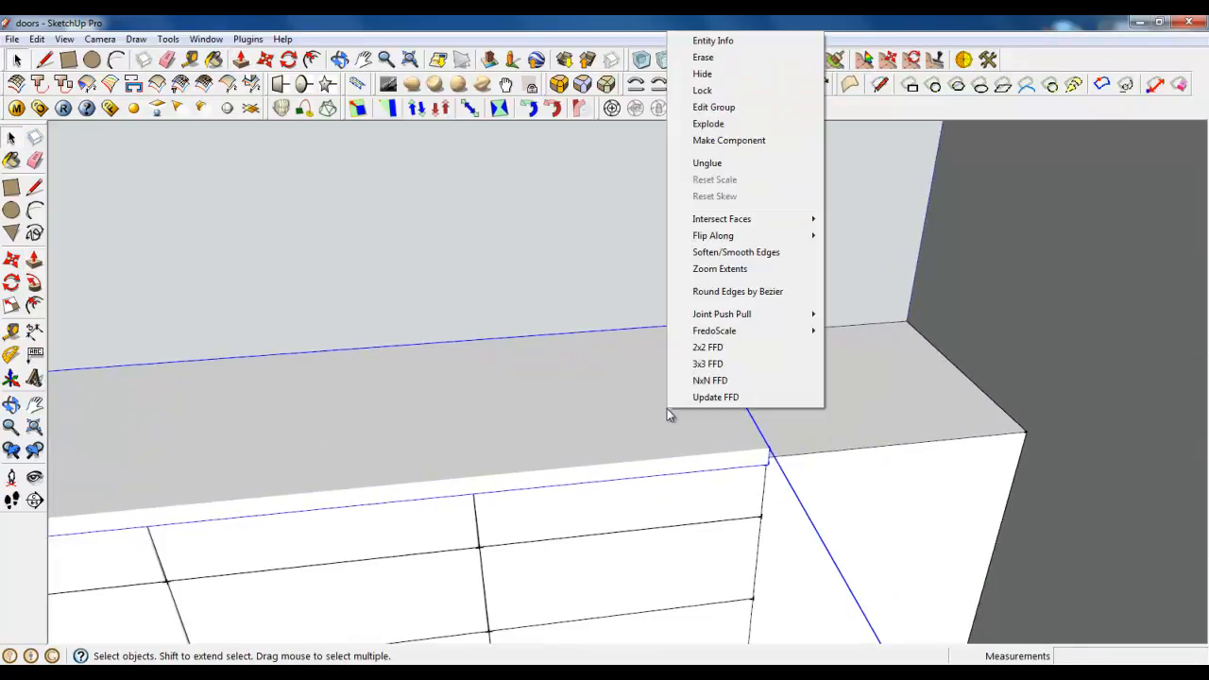
{"action": "left_click", "coordinate": [707, 163]}
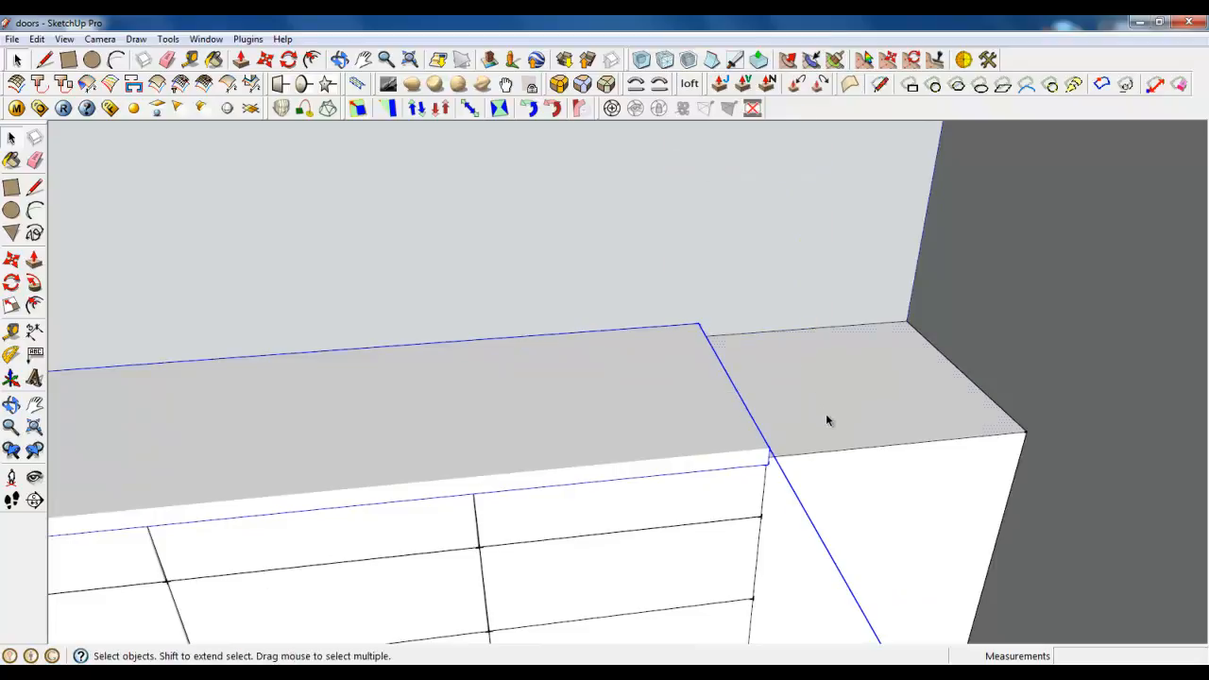
Select the top face of the end cabinet beside the worktop and start the Line tool for drawing on it.
{"action": "left_click", "coordinate": [825, 416]}
{"action": "left_click", "coordinate": [45, 59]}
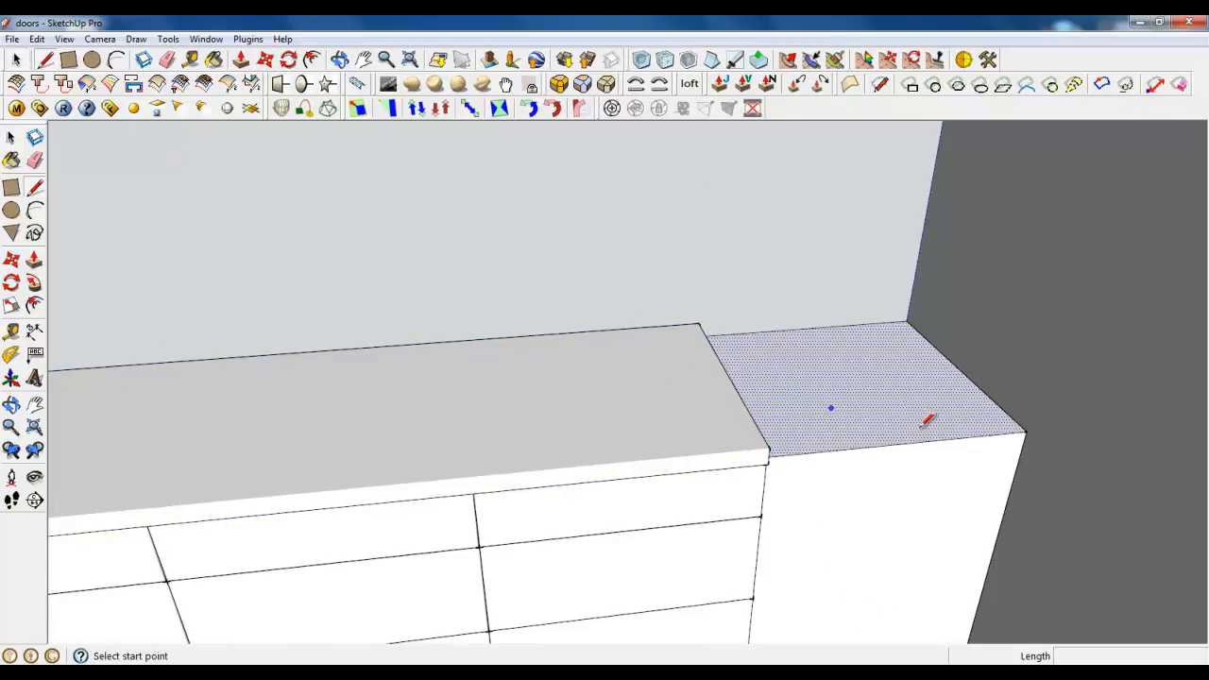
Draw a 580 mm line across the end cabinet's top beside the worktop, from the front corner to the back wall.
{"action": "scroll", "coordinate": [888, 435], "scroll_direction": "up", "scroll_amount": 4}
{"action": "left_click", "coordinate": [295, 528]}
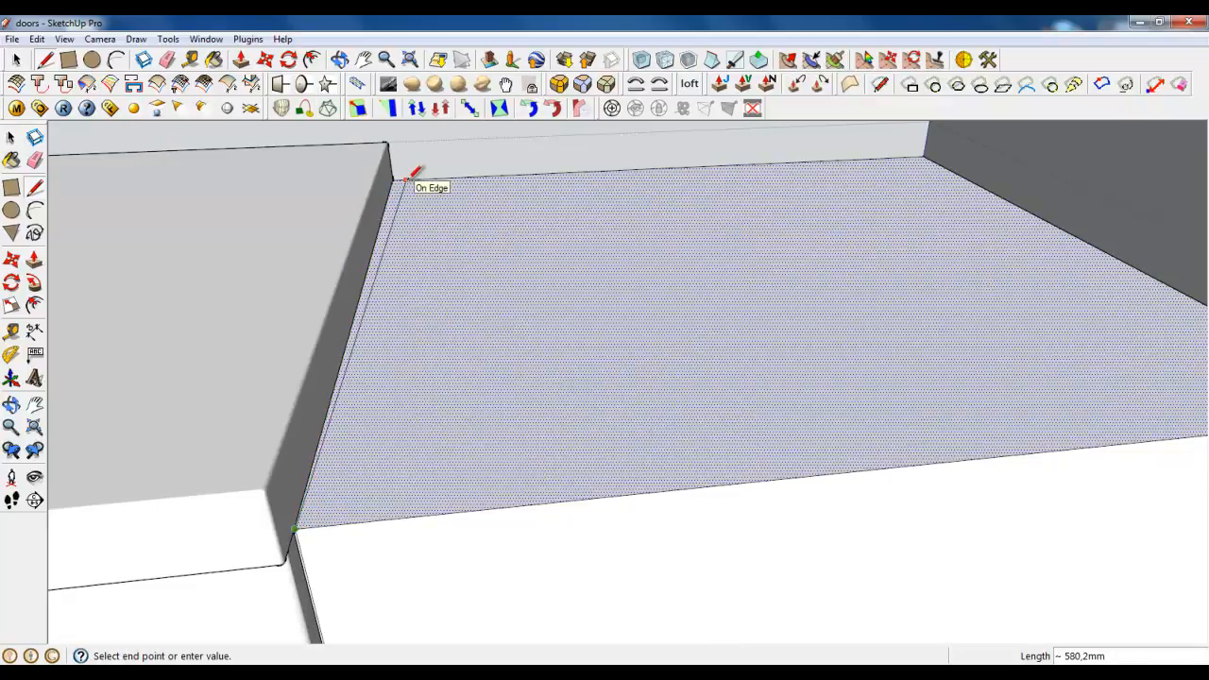
{"action": "key", "text": "Right"}
{"action": "key", "text": "Left"}
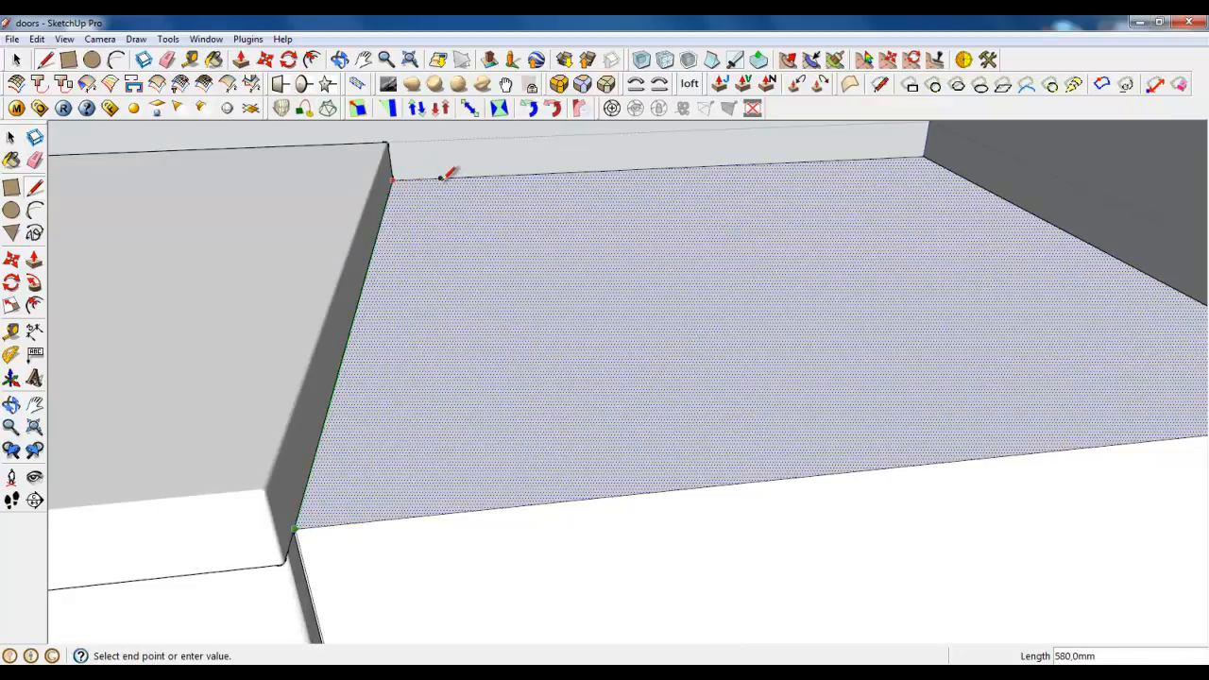
{"action": "left_click", "coordinate": [444, 179]}
{"action": "left_click", "coordinate": [243, 63]}
Offset the outline of the end cabinet's front face inward by 1 mm.
{"action": "scroll", "coordinate": [763, 644], "scroll_direction": "down", "scroll_amount": 10}
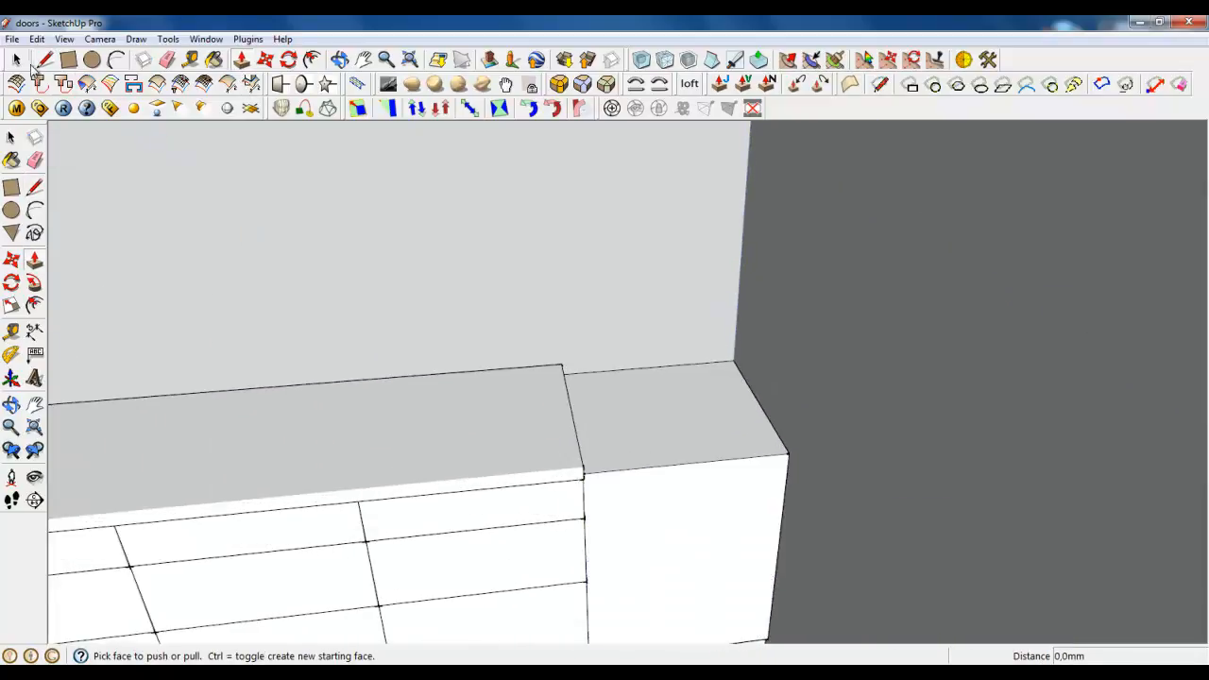
{"action": "left_click", "coordinate": [16, 59]}
{"action": "middle_click_drag", "start_coordinate": [475, 292], "coordinate": [592, 472]}
{"action": "left_click", "coordinate": [592, 472]}
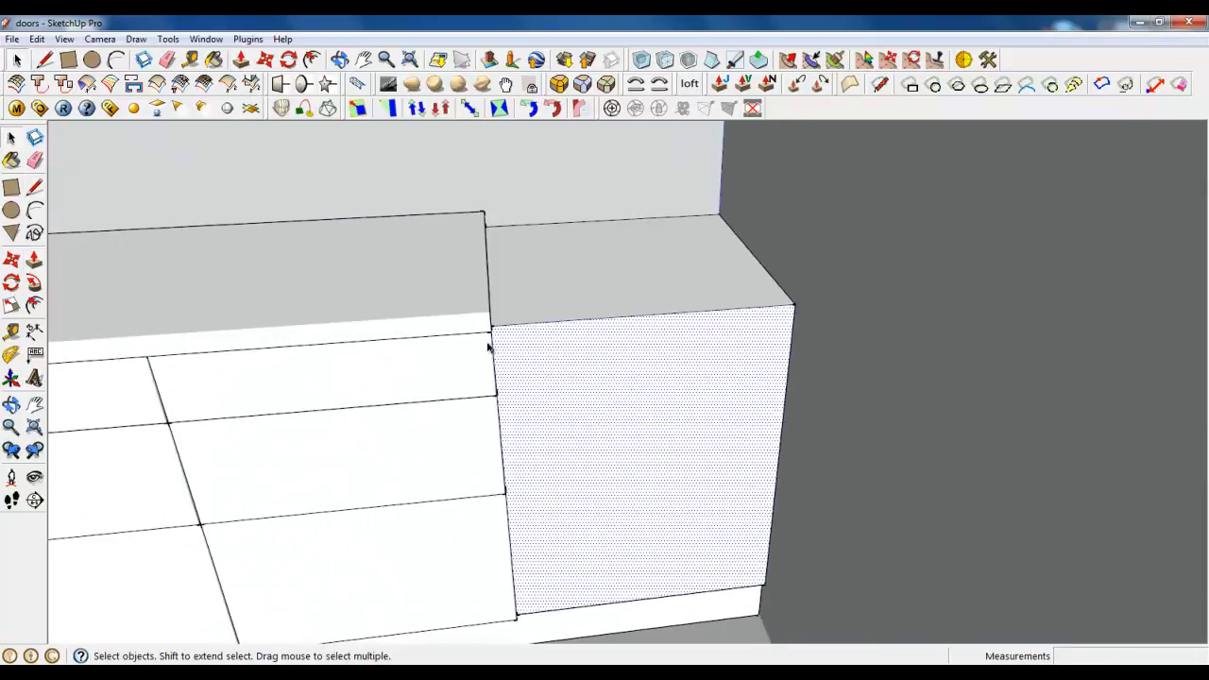
{"action": "left_click", "coordinate": [313, 59]}
{"action": "scroll", "coordinate": [572, 413], "scroll_direction": "up", "scroll_amount": 3}
{"action": "left_click", "coordinate": [572, 413]}
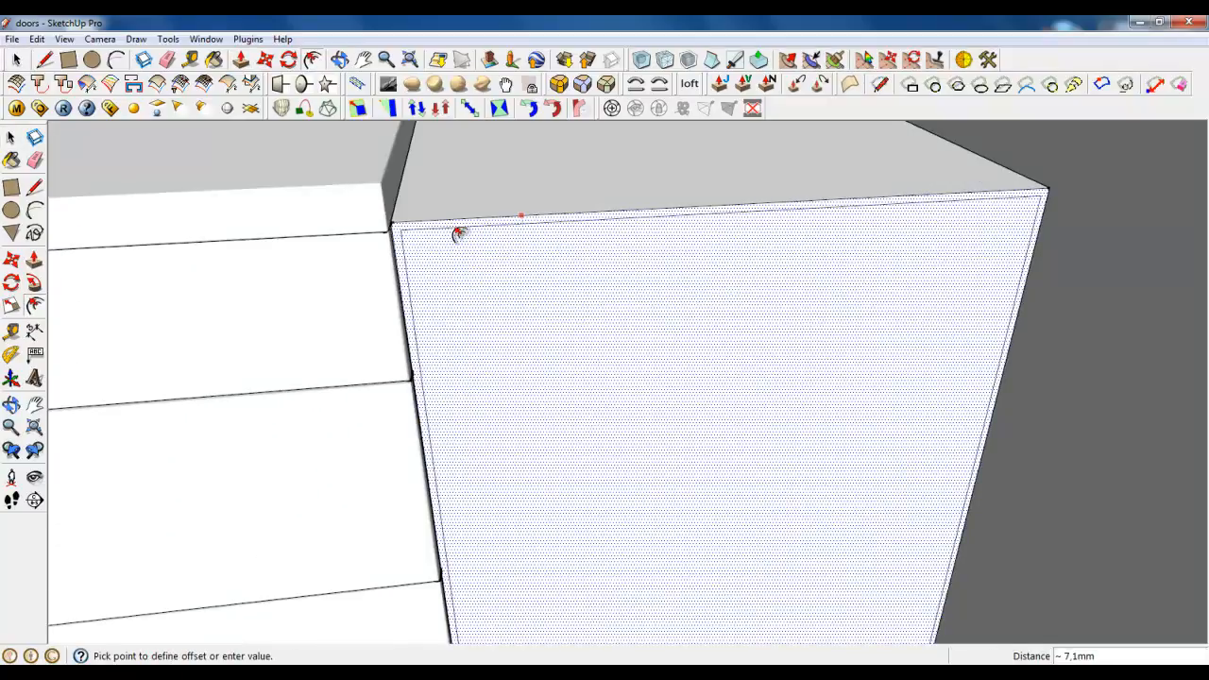
{"action": "type", "text": "1"}
{"action": "key", "text": "Return"}
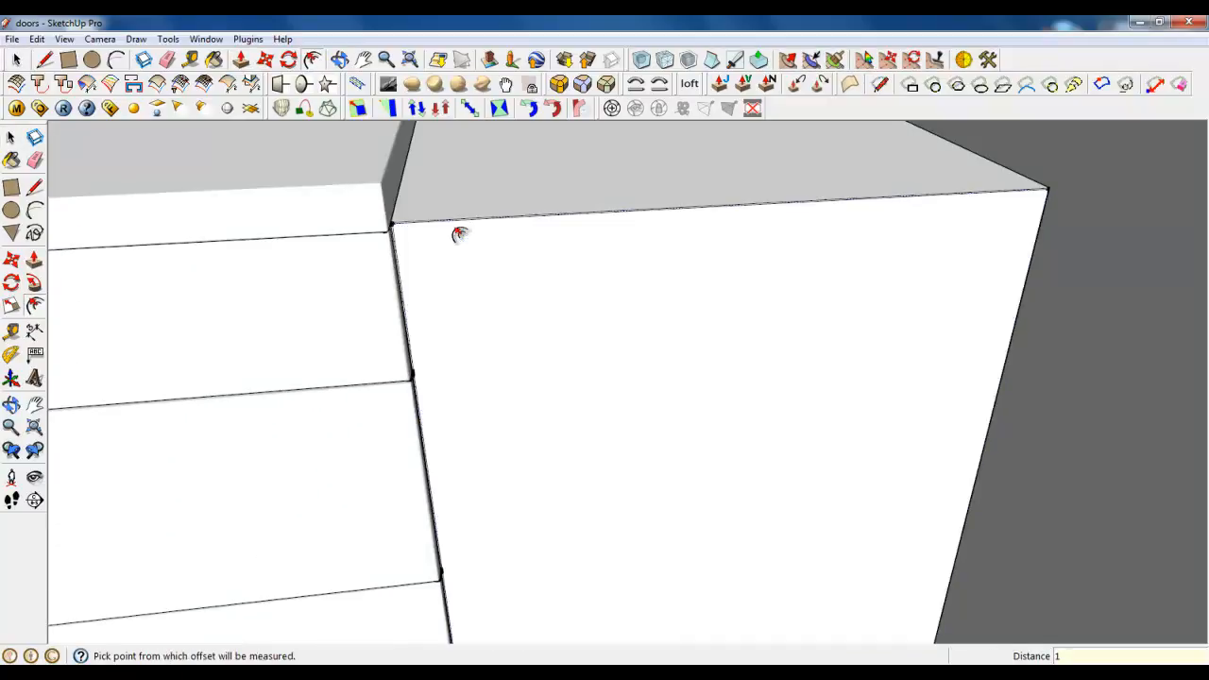
Try to pull the end cabinet's inner front face out by 18 mm.
{"action": "left_click", "coordinate": [241, 61]}
{"action": "left_click_drag", "start_coordinate": [486, 285], "coordinate": [491, 310]}
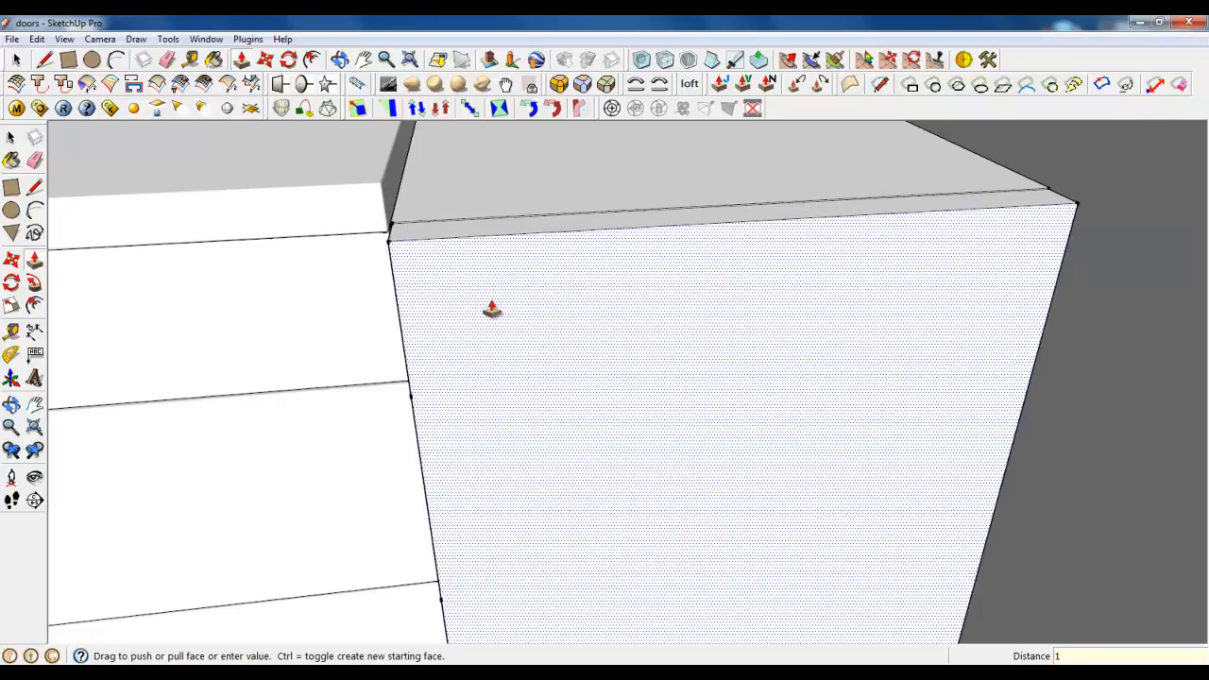
{"action": "type", "text": "18"}
{"action": "key", "text": "Return"}
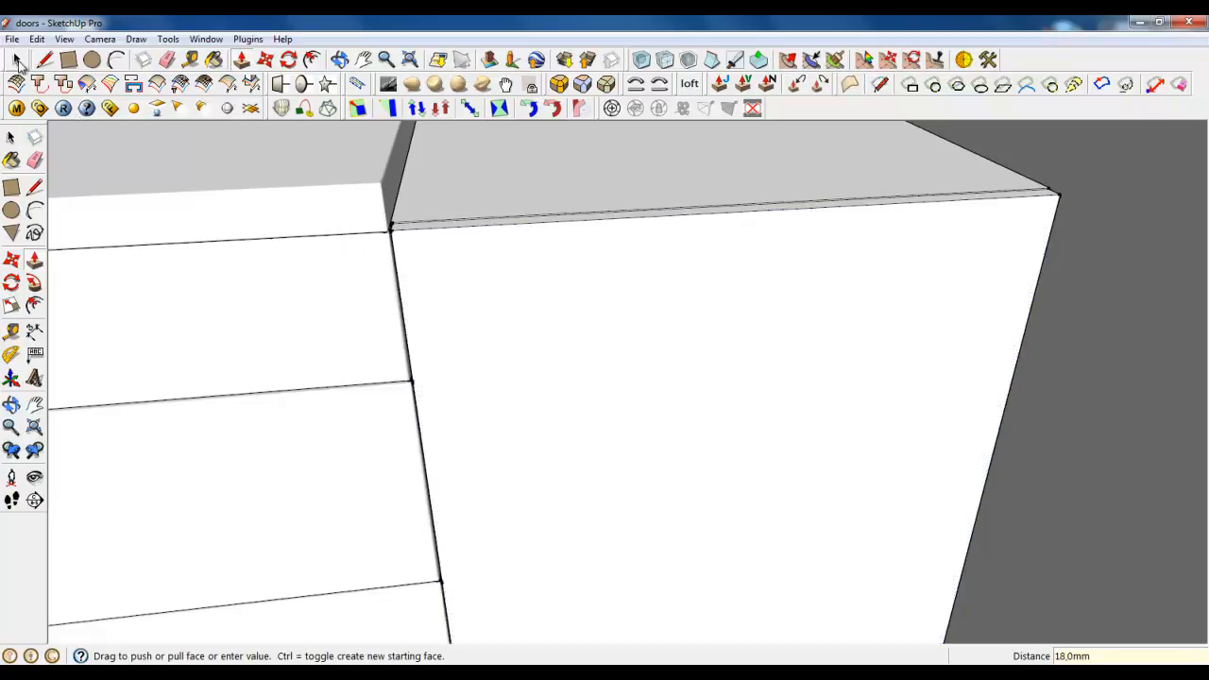
Make a group from the end cabinet's inner front face and its bounding edges.
{"action": "left_click", "coordinate": [16, 59]}
{"action": "mouse_move", "coordinate": [449, 266]}
{"action": "middle_mouse_down"}
{"action": "mouse_move", "coordinate": [435, 300]}
{"action": "mouse_move", "coordinate": [469, 273]}
{"action": "middle_mouse_up"}
{"action": "left_click", "coordinate": [428, 293]}
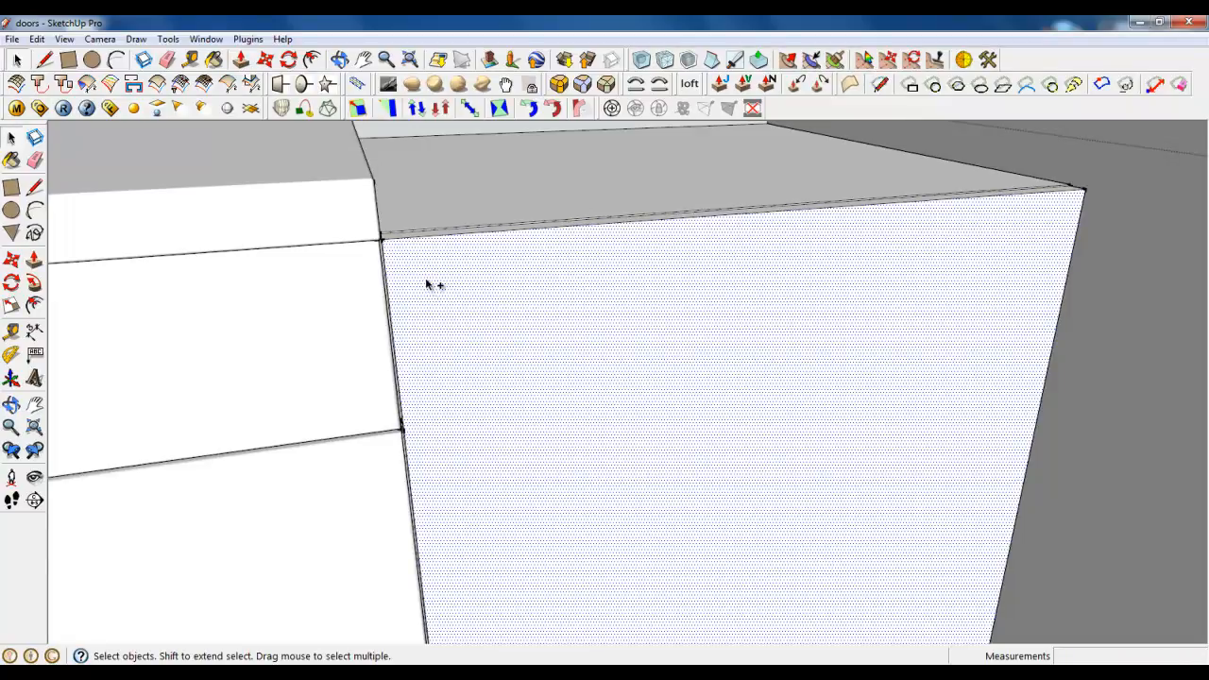
{"action": "double_click", "coordinate": [425, 266]}
{"action": "right_click", "coordinate": [425, 265]}
{"action": "left_click", "coordinate": [486, 397]}
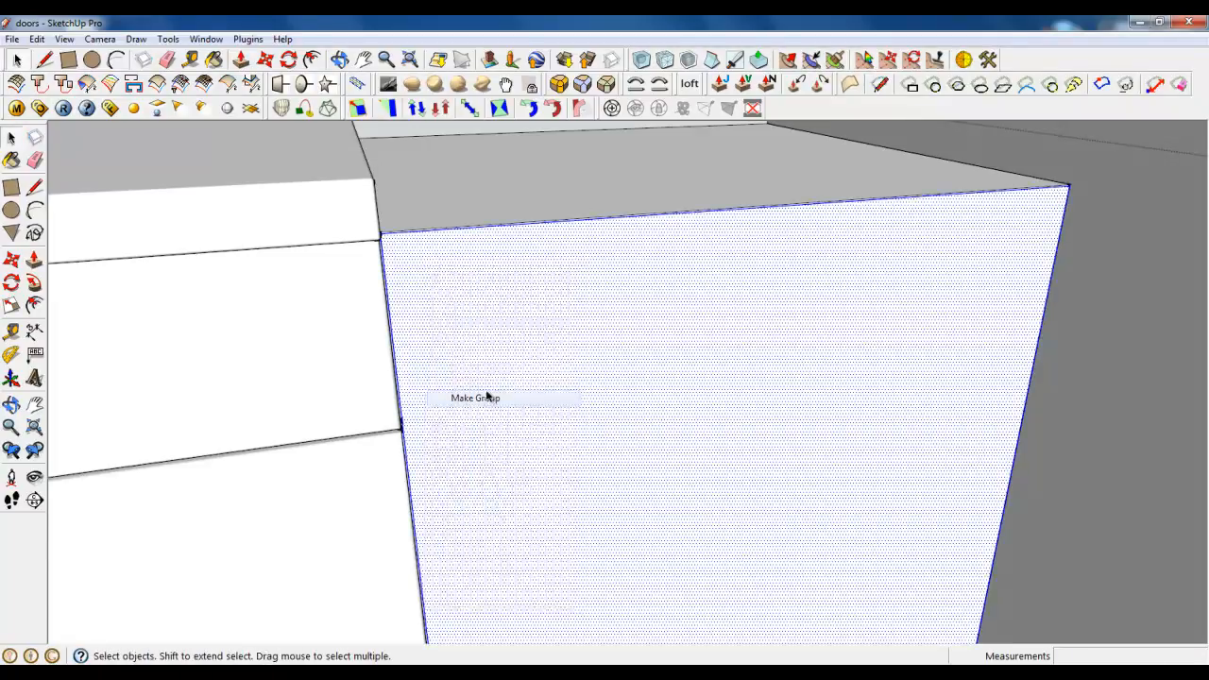
Inside the door group, pull the face out to a thickness of 18 mm.
{"action": "double_click", "coordinate": [457, 275]}
{"action": "key", "text": "p"}
{"action": "left_click", "coordinate": [457, 289]}
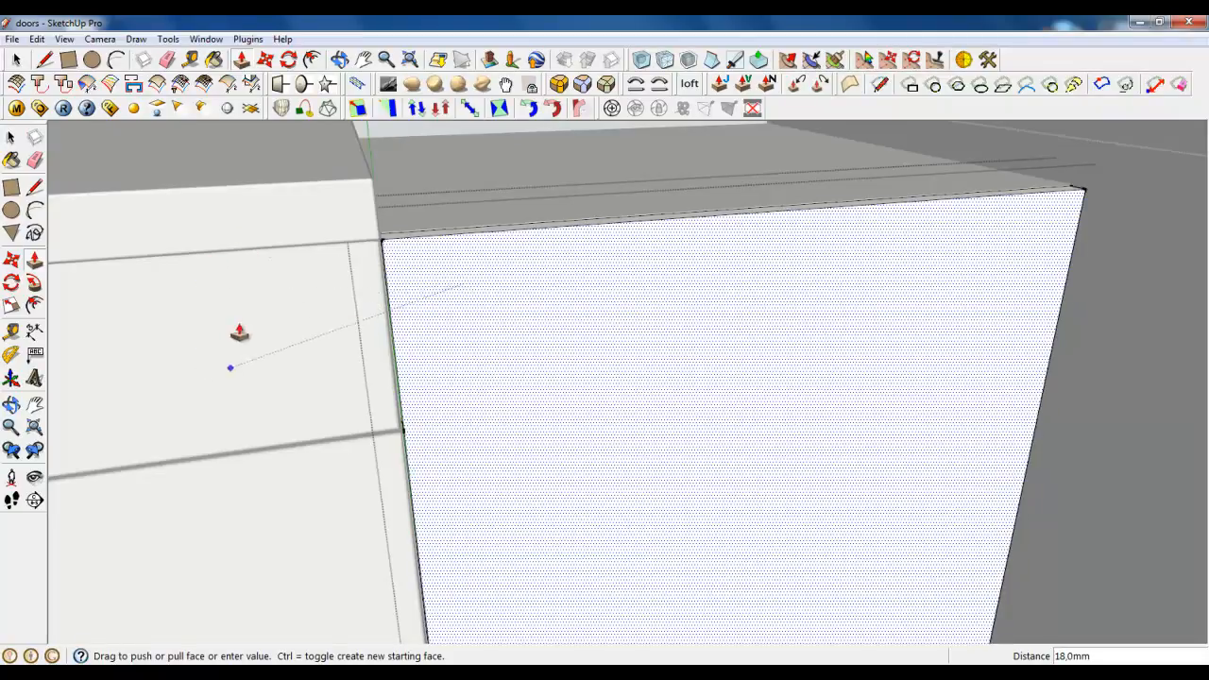
{"action": "left_click", "coordinate": [224, 387]}
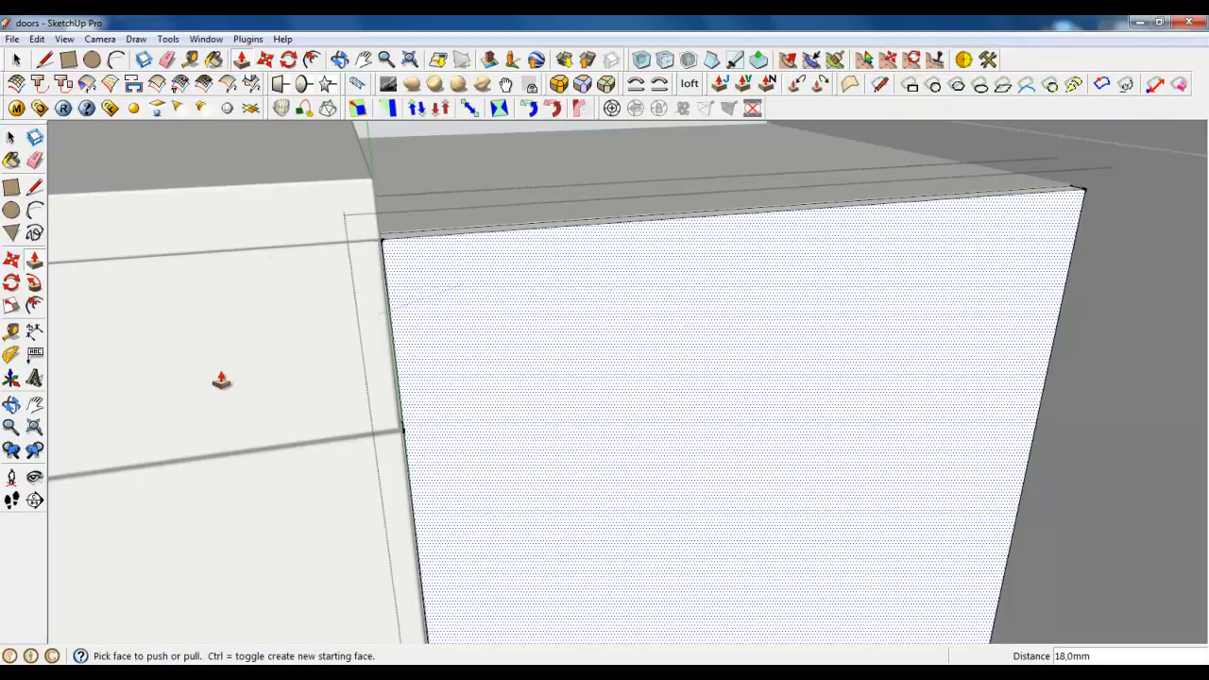
Round the door panel's front edges with a 3 mm offset and 6 segments, and close the group.
{"action": "left_click", "coordinate": [16, 59]}
{"action": "left_click", "coordinate": [592, 336]}
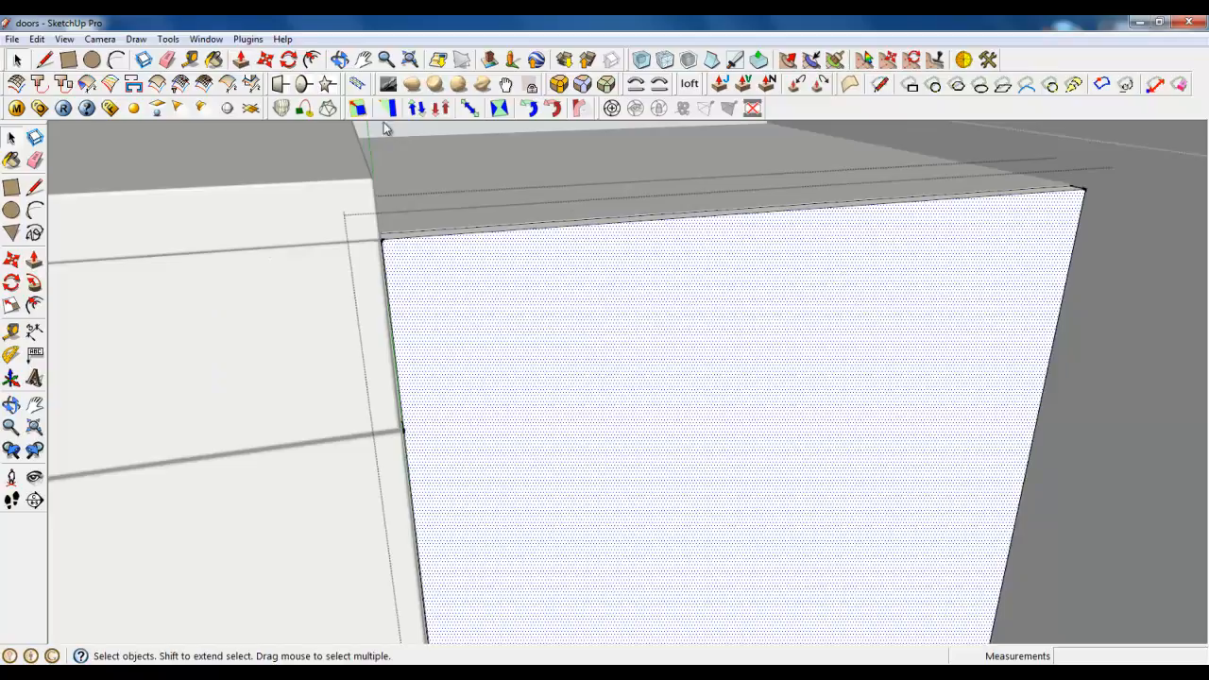
{"action": "left_click", "coordinate": [592, 85]}
{"action": "left_click", "coordinate": [935, 133]}
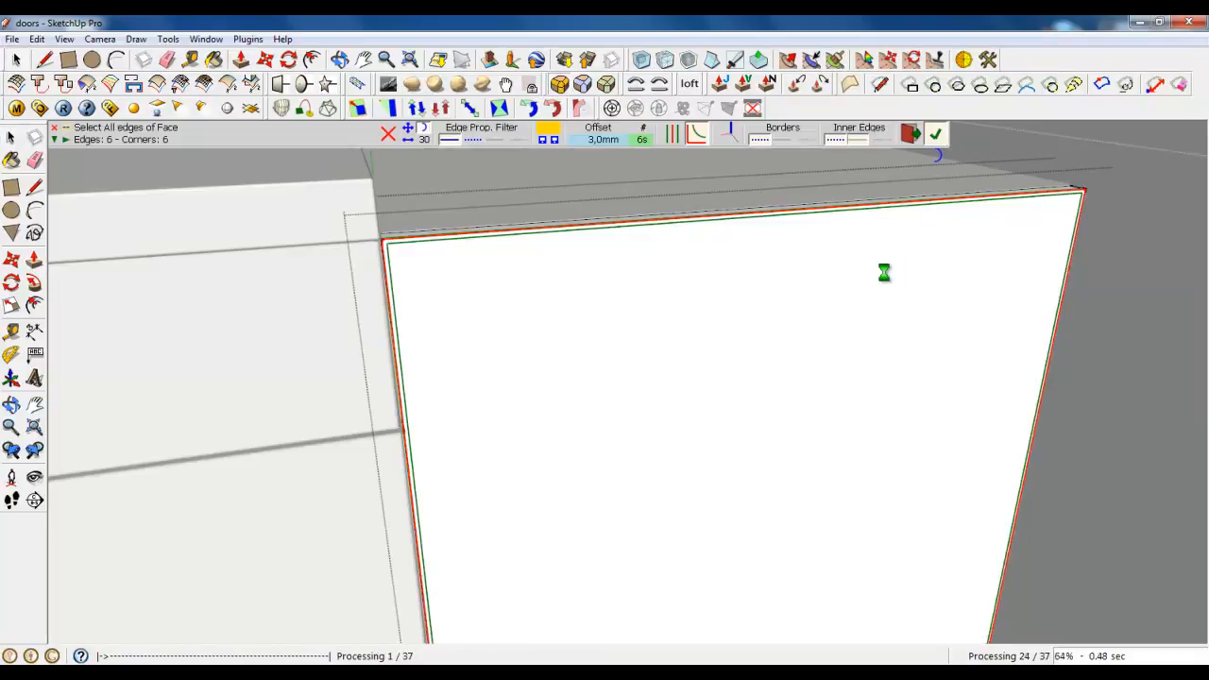
{"action": "key", "text": "space"}
{"action": "right_click", "coordinate": [382, 190]}
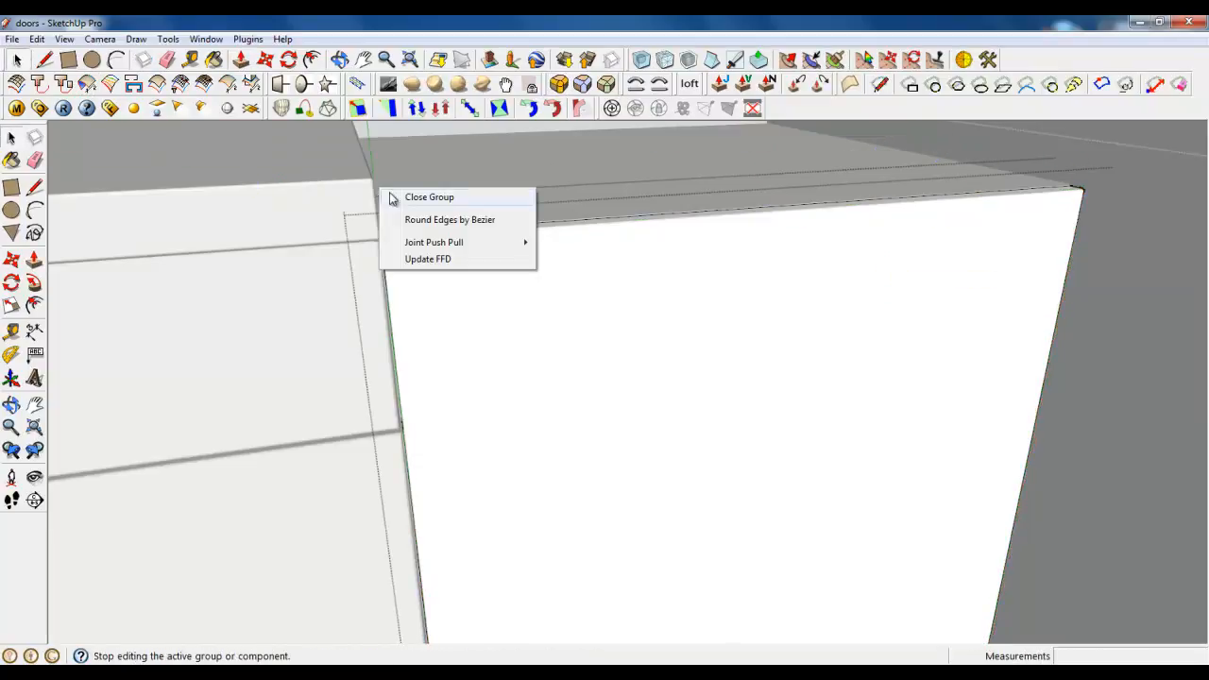
{"action": "left_click", "coordinate": [429, 197]}
{"action": "left_click", "coordinate": [418, 202]}
Draw a vertical line up the room corner from the end cabinet's back corner, first 600 mm and 1300 mm in total.
{"action": "left_click", "coordinate": [240, 59]}
{"action": "scroll", "coordinate": [545, 531], "scroll_direction": "down", "scroll_amount": 3}
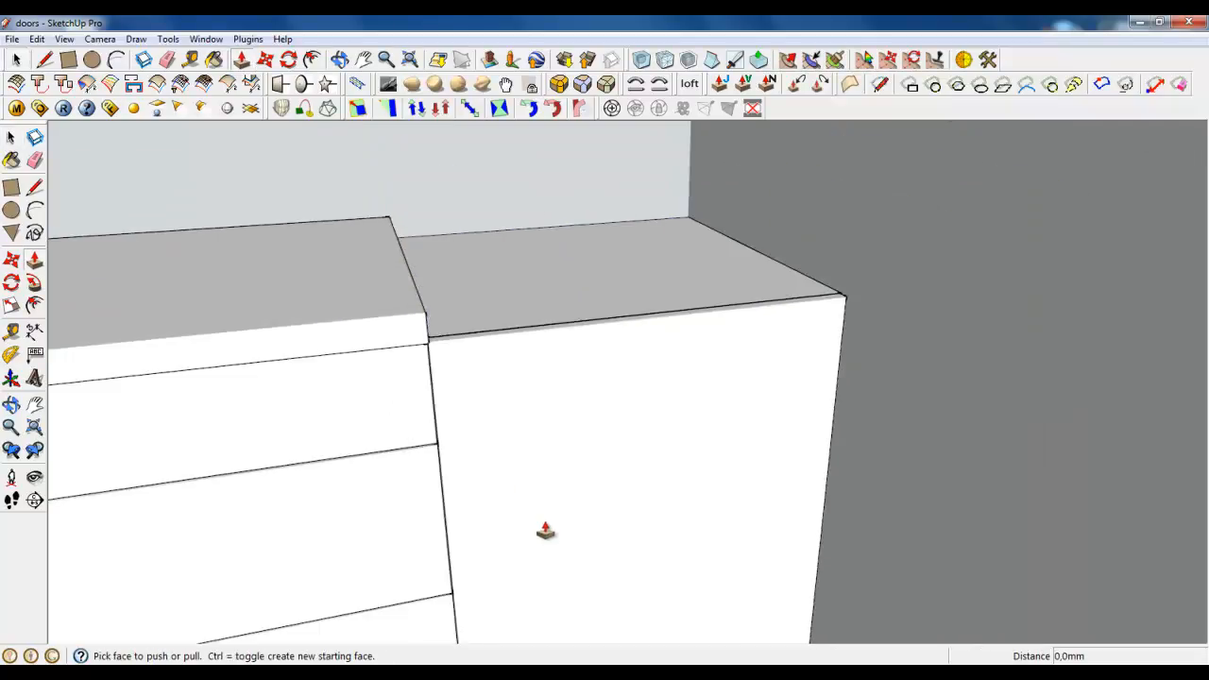
{"action": "scroll", "coordinate": [599, 573], "scroll_direction": "down", "scroll_amount": 5}
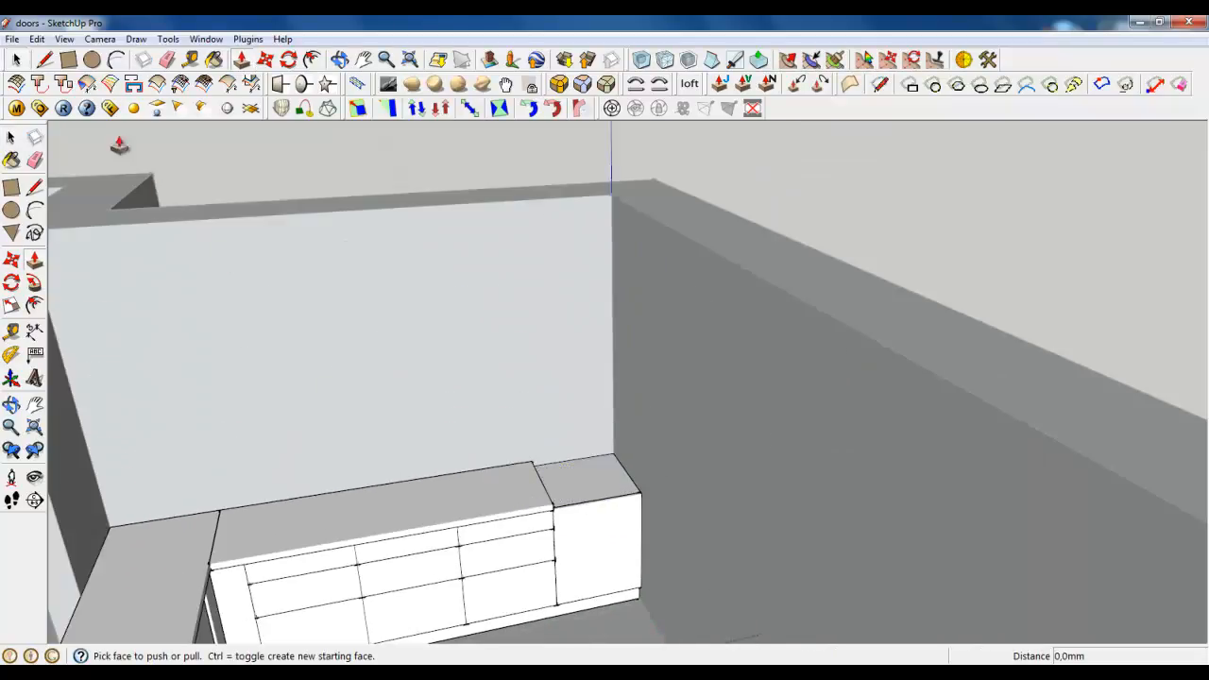
{"action": "left_click", "coordinate": [44, 58]}
{"action": "scroll", "coordinate": [599, 499], "scroll_direction": "up", "scroll_amount": 5}
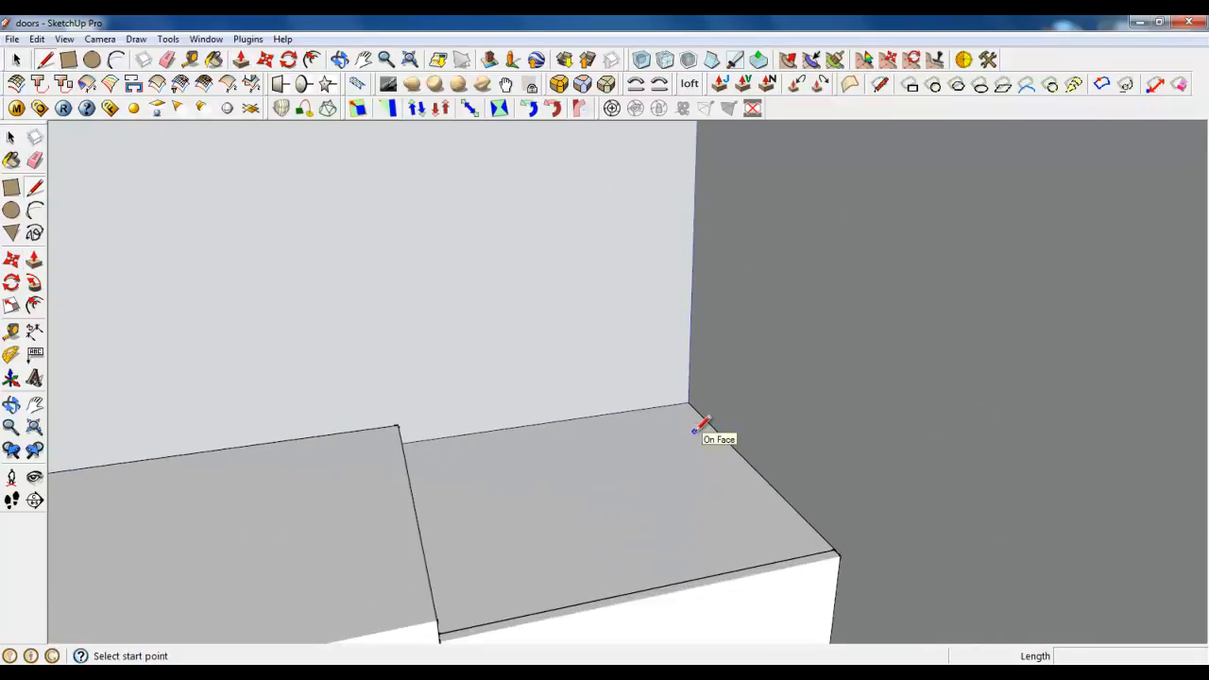
{"action": "left_click", "coordinate": [688, 405]}
{"action": "scroll", "coordinate": [735, 563], "scroll_direction": "down", "scroll_amount": 3}
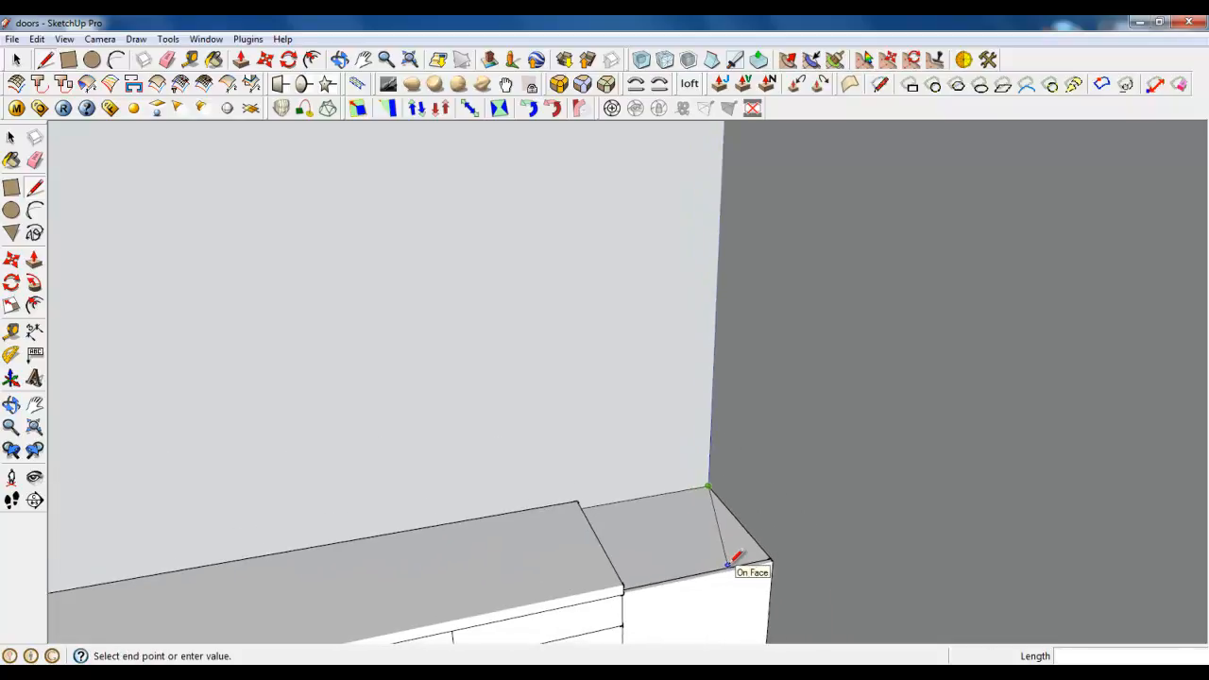
{"action": "left_click", "coordinate": [729, 561]}
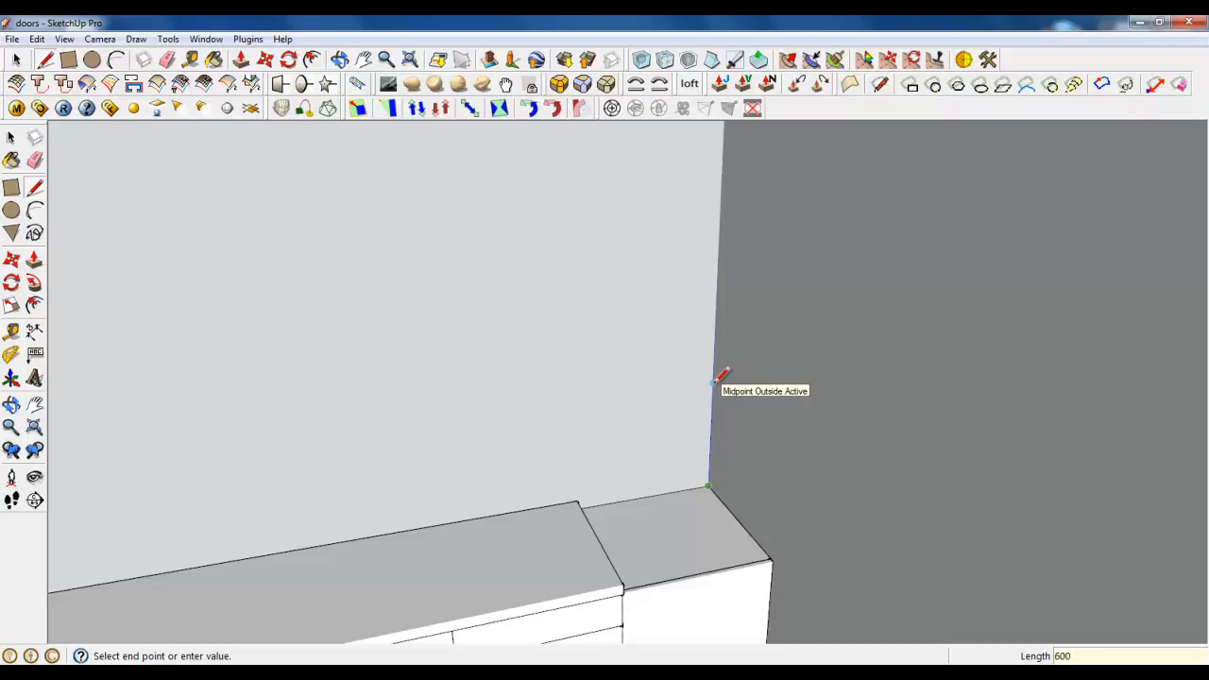
{"action": "scroll", "coordinate": [718, 373], "scroll_direction": "down", "scroll_amount": 3}
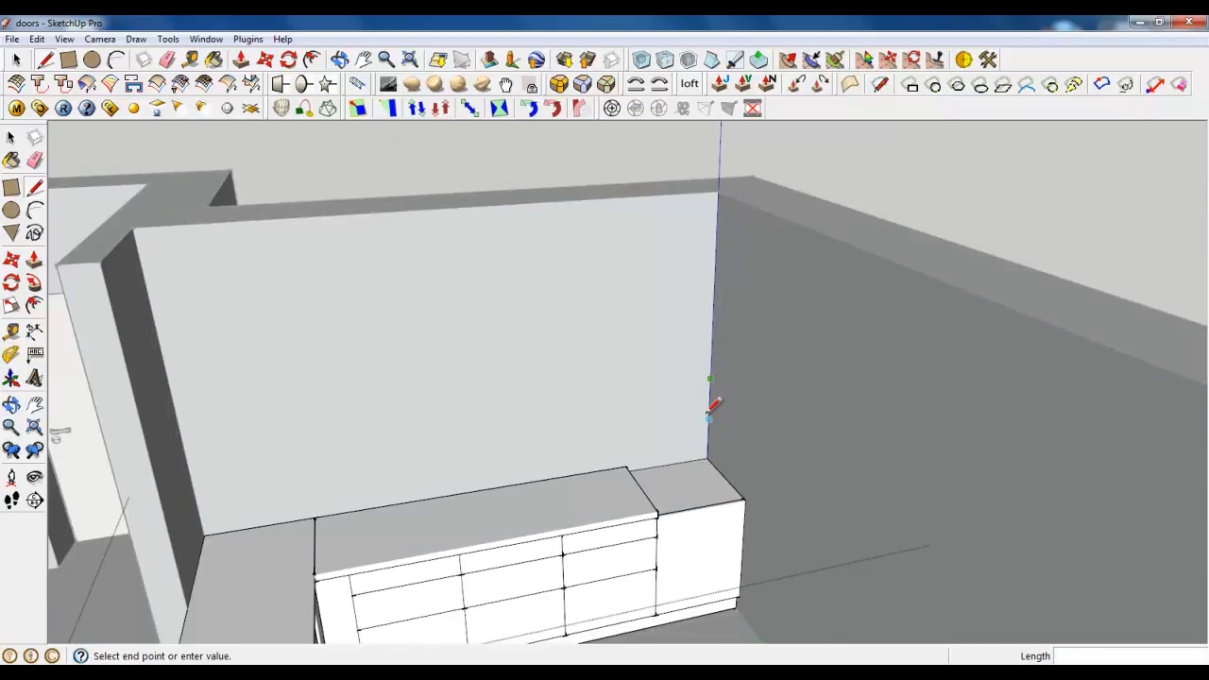
{"action": "left_click", "coordinate": [715, 277]}
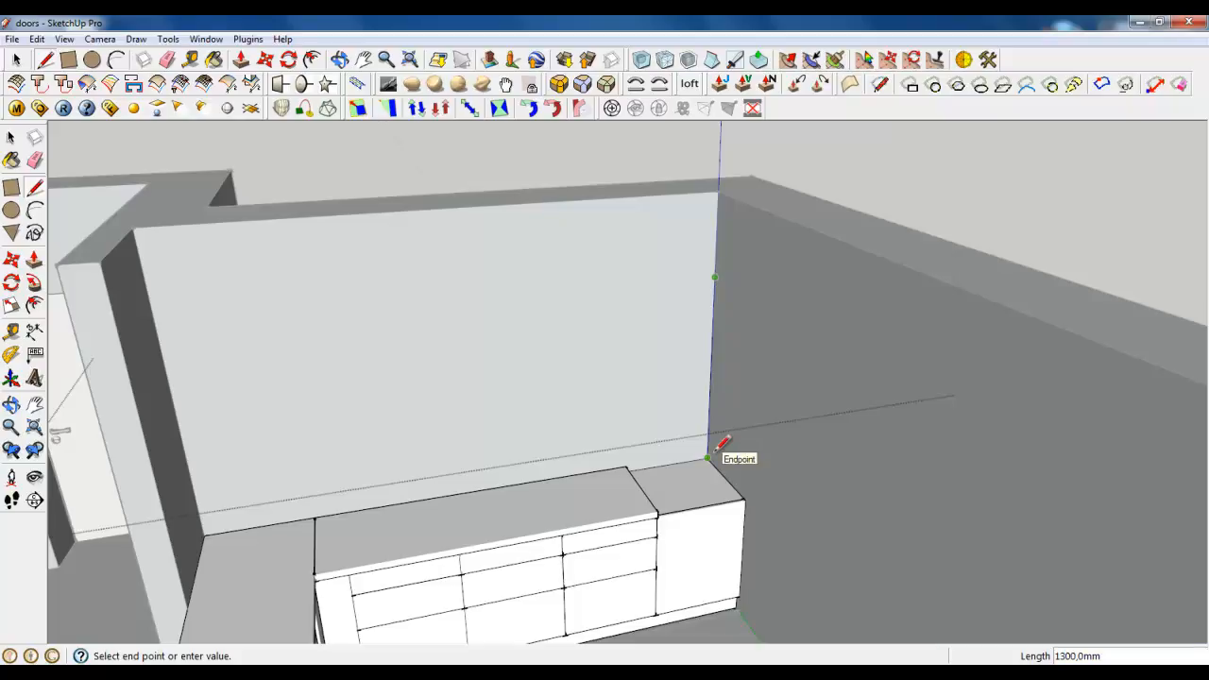
{"action": "left_click", "coordinate": [70, 62]}
{"action": "left_click", "coordinate": [53, 64]}
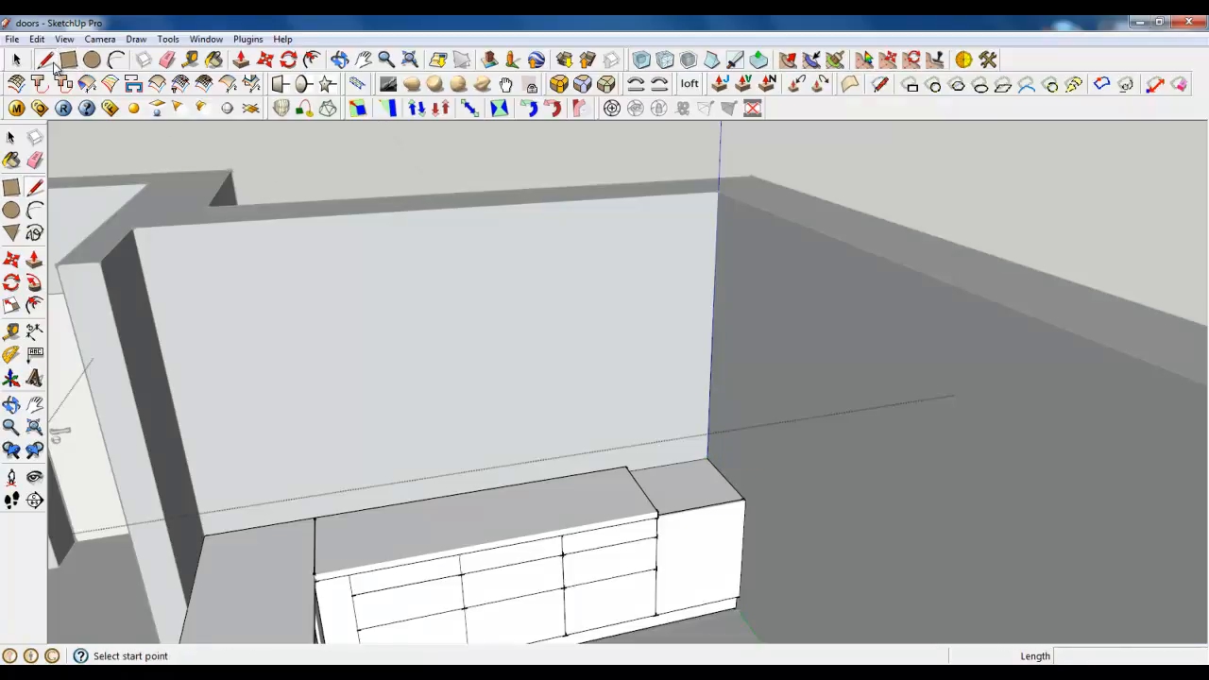
Pull the end cabinet's top face up 1300 mm to the end of the vertical line.
{"action": "left_click", "coordinate": [241, 59]}
{"action": "scroll", "coordinate": [718, 453], "scroll_direction": "up", "scroll_amount": 5}
{"action": "left_click", "coordinate": [671, 500]}
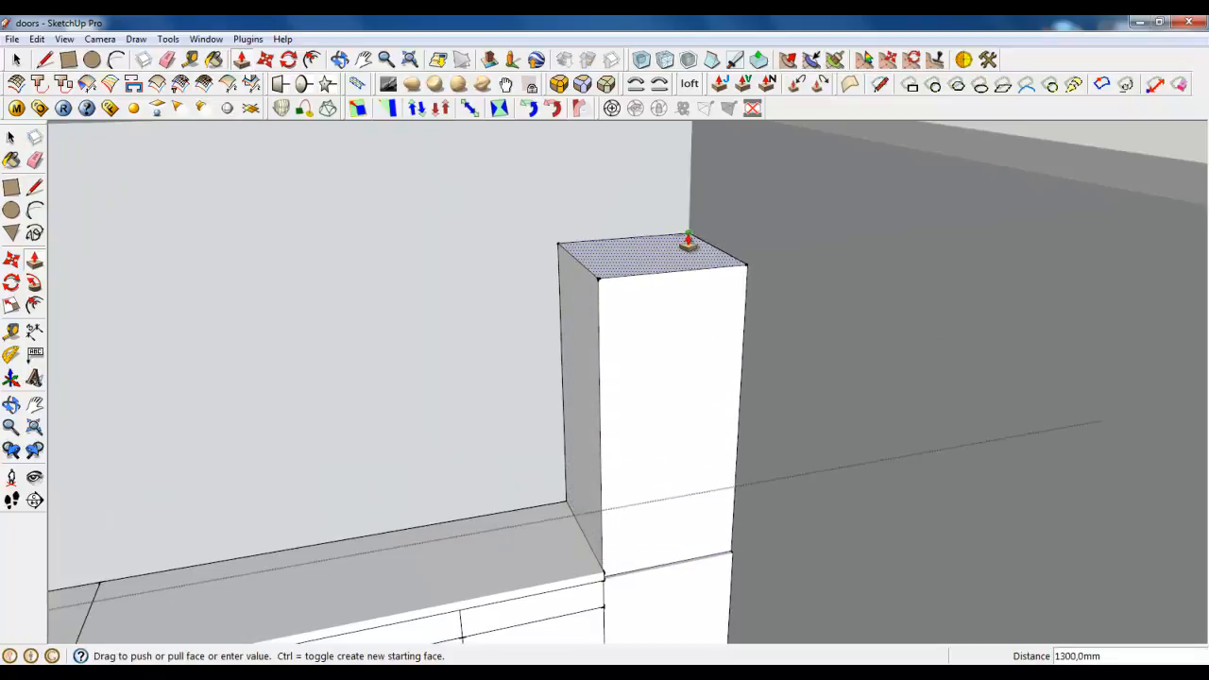
{"action": "left_click", "coordinate": [687, 241]}
Draw a horizontal line across the tall cabinet's front, about a quarter of the way down its raised upper part.
{"action": "scroll", "coordinate": [693, 310], "scroll_direction": "down", "scroll_amount": 5}
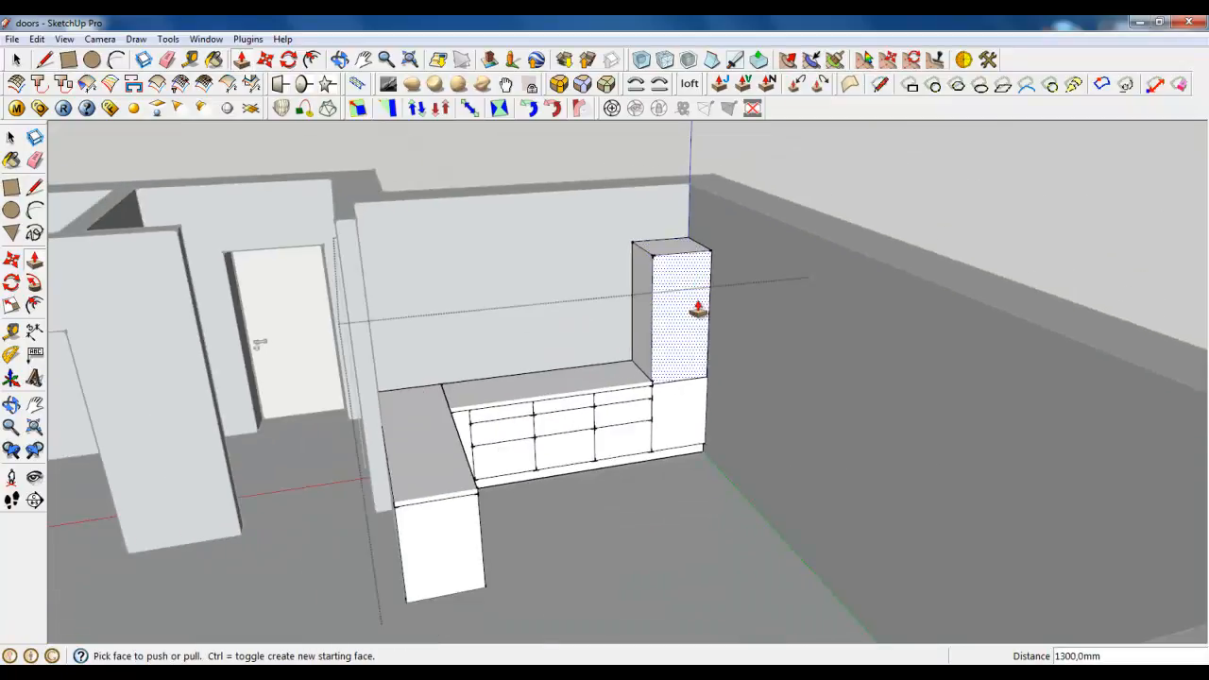
{"action": "middle_click_drag", "start_coordinate": [694, 311], "coordinate": [710, 271]}
{"action": "key", "text": "l"}
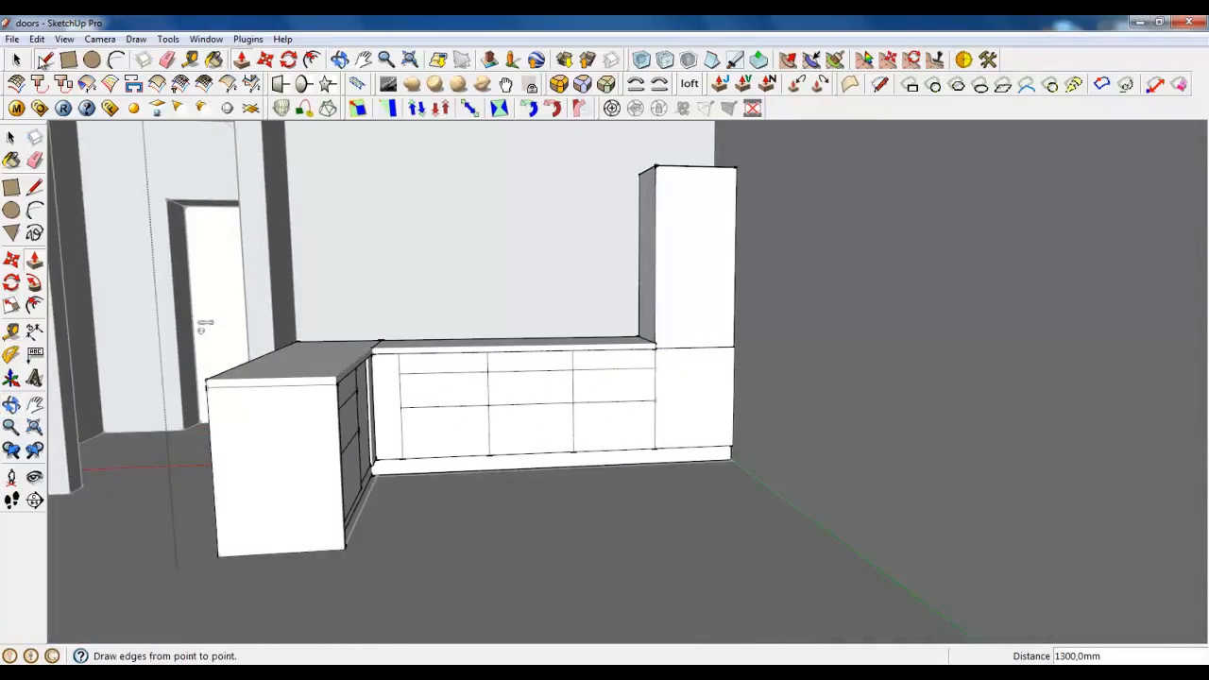
{"action": "scroll", "coordinate": [688, 203], "scroll_direction": "up", "scroll_amount": 3}
{"action": "left_click", "coordinate": [618, 214]}
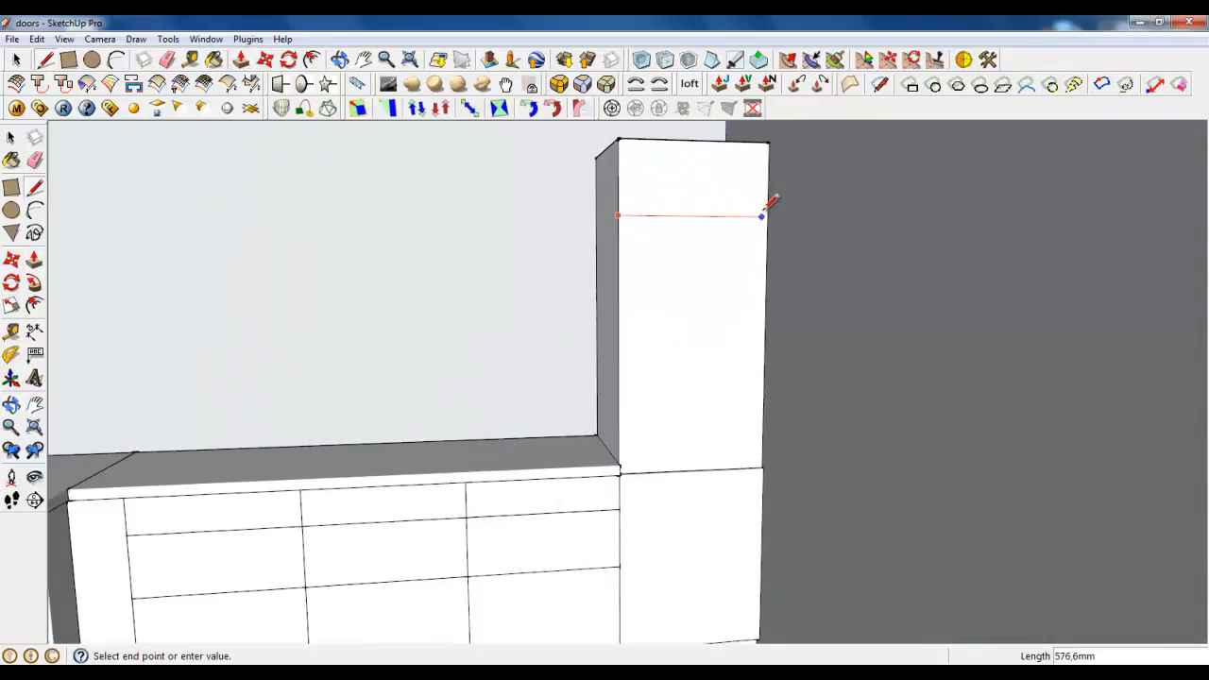
{"action": "left_click", "coordinate": [767, 217]}
{"action": "middle_click_drag", "start_coordinate": [718, 275], "coordinate": [818, 286]}
{"action": "middle_click_drag", "start_coordinate": [839, 329], "coordinate": [708, 309], "text": "shift"}
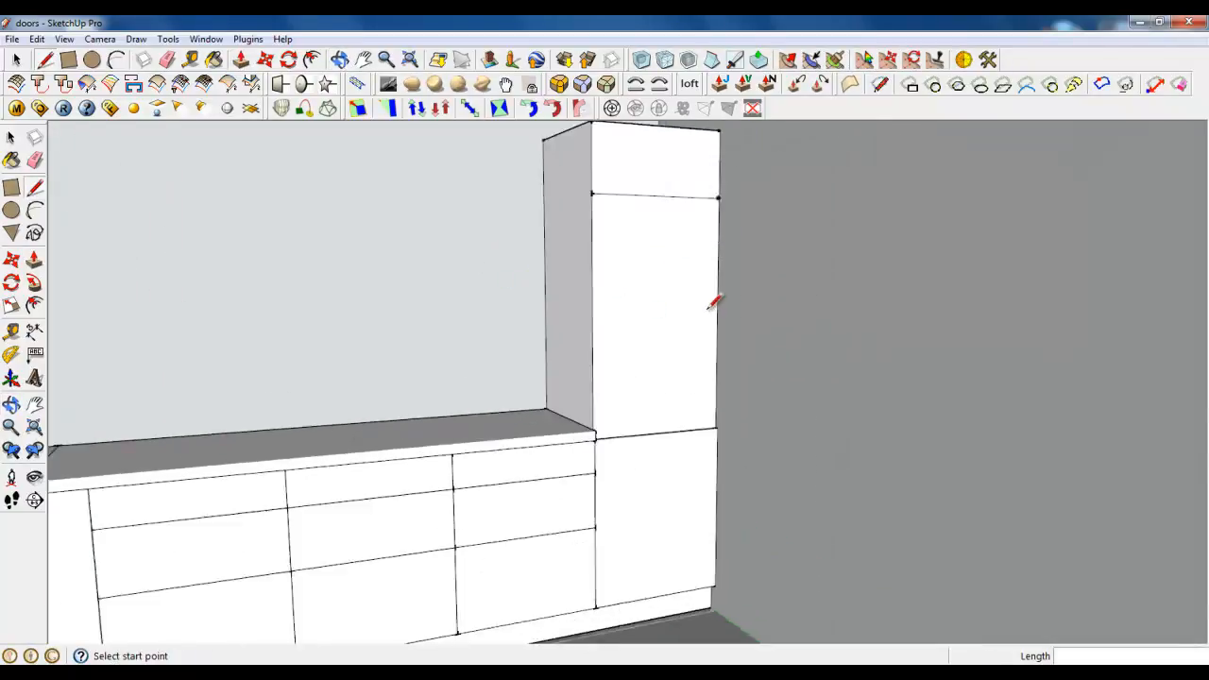
Offset the outline of the tall cabinet's large front face inward by 3 mm.
{"action": "scroll", "coordinate": [708, 309], "scroll_direction": "up", "scroll_amount": 1}
{"action": "left_click", "coordinate": [313, 61]}
{"action": "left_click", "coordinate": [652, 213]}
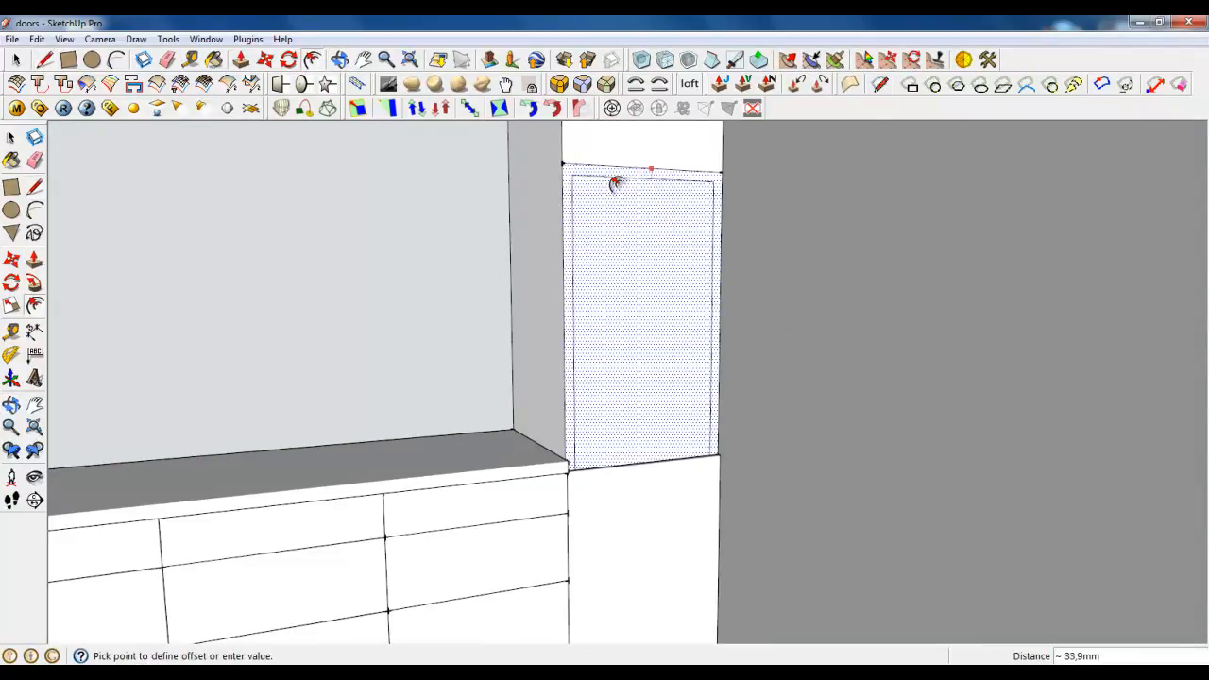
{"action": "type", "text": "3"}
{"action": "key", "text": "Return"}
{"action": "scroll", "coordinate": [614, 300], "scroll_direction": "down", "scroll_amount": 2}
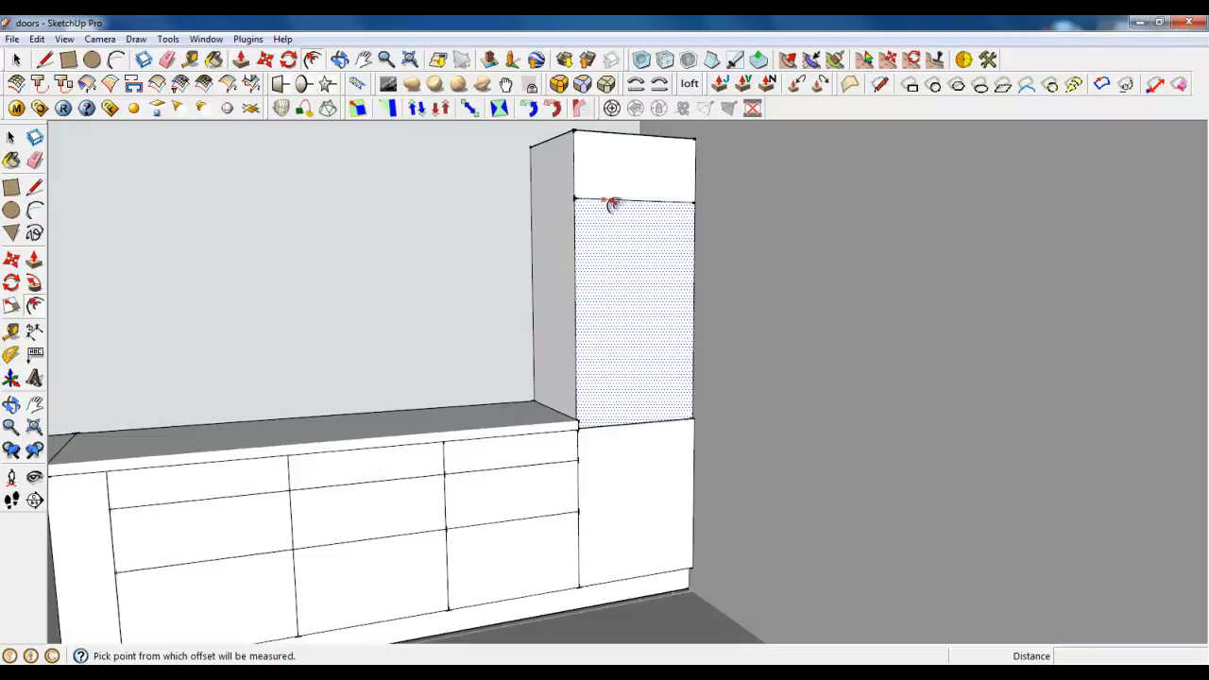
{"action": "left_click", "coordinate": [616, 171]}
{"action": "key", "text": "Escape"}
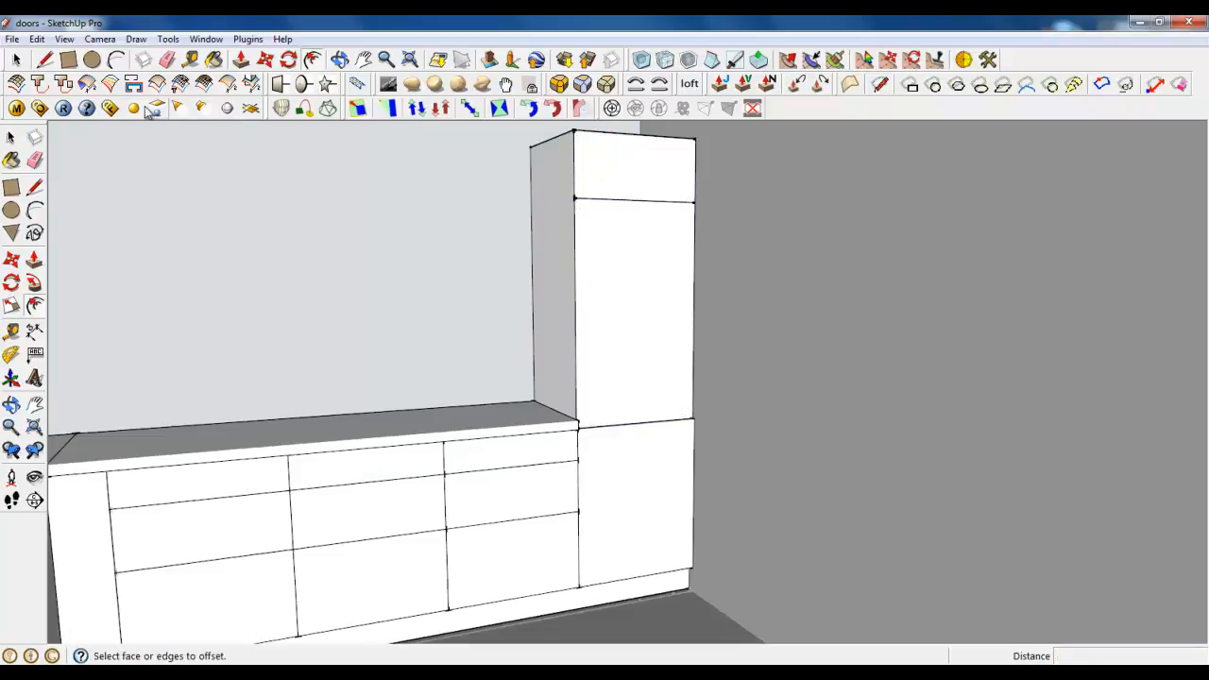
Group the tall cabinet's two upper front faces together with their edges.
{"action": "left_click", "coordinate": [17, 59]}
{"action": "left_click", "coordinate": [630, 177]}
{"action": "left_click", "coordinate": [641, 265], "text": "ctrl"}
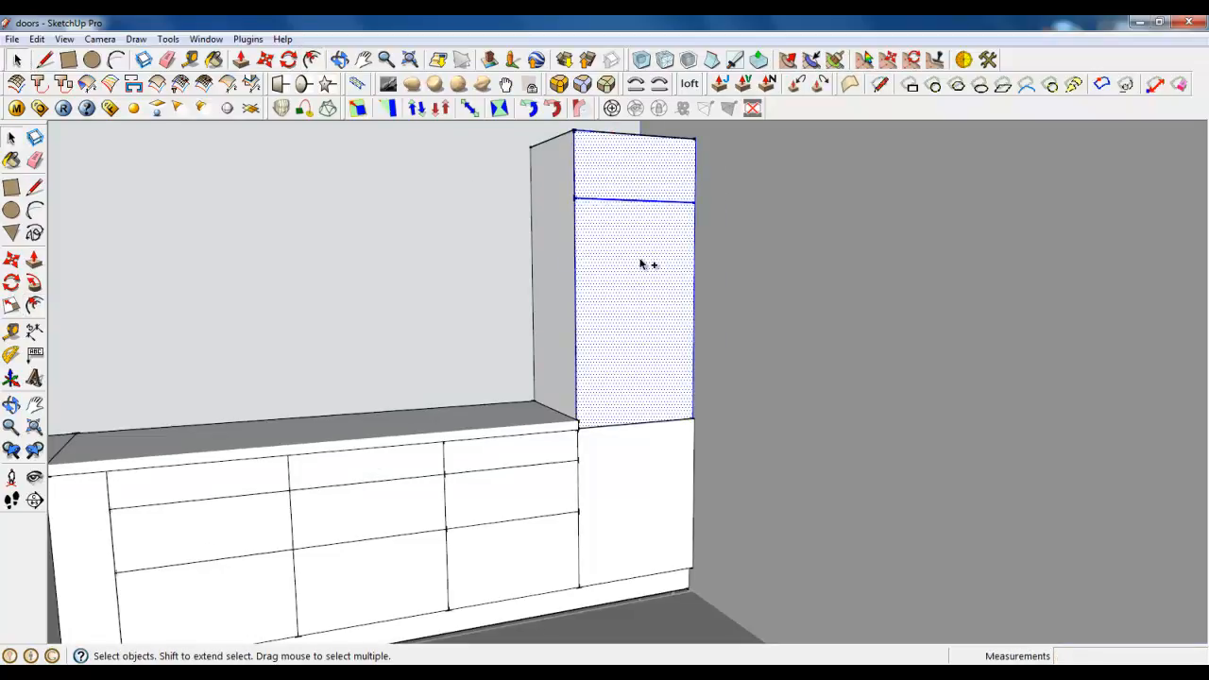
{"action": "right_click", "coordinate": [641, 264]}
{"action": "left_click", "coordinate": [696, 390]}
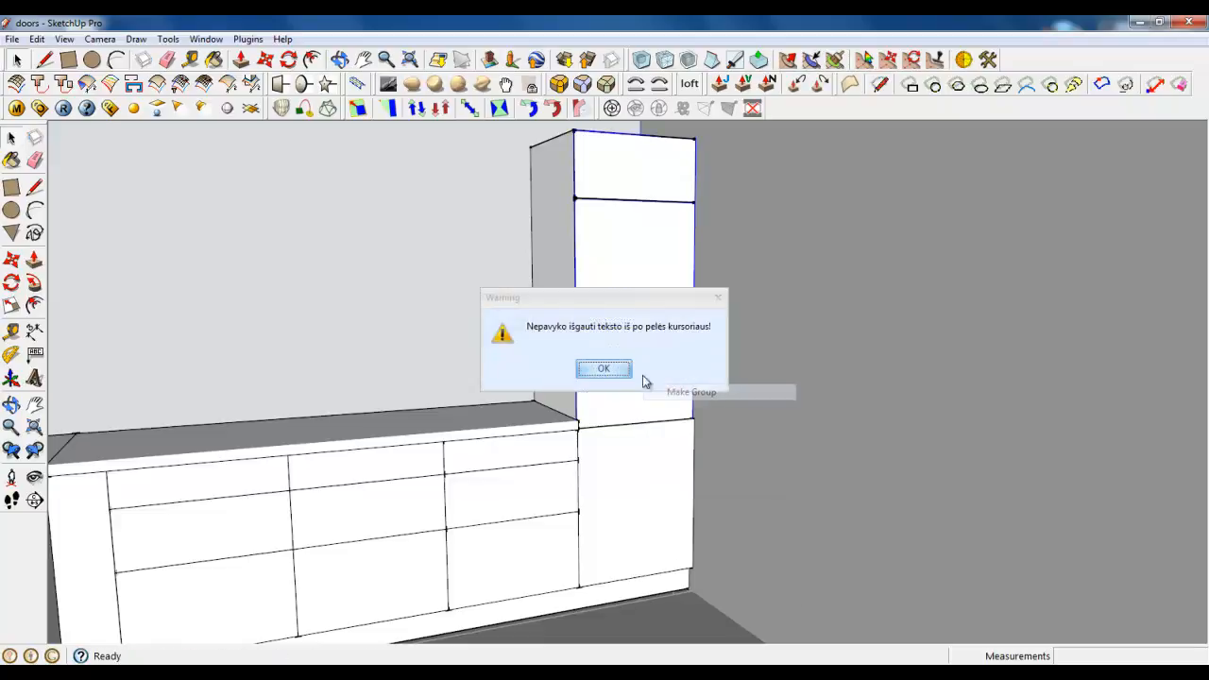
{"action": "left_click", "coordinate": [615, 370]}
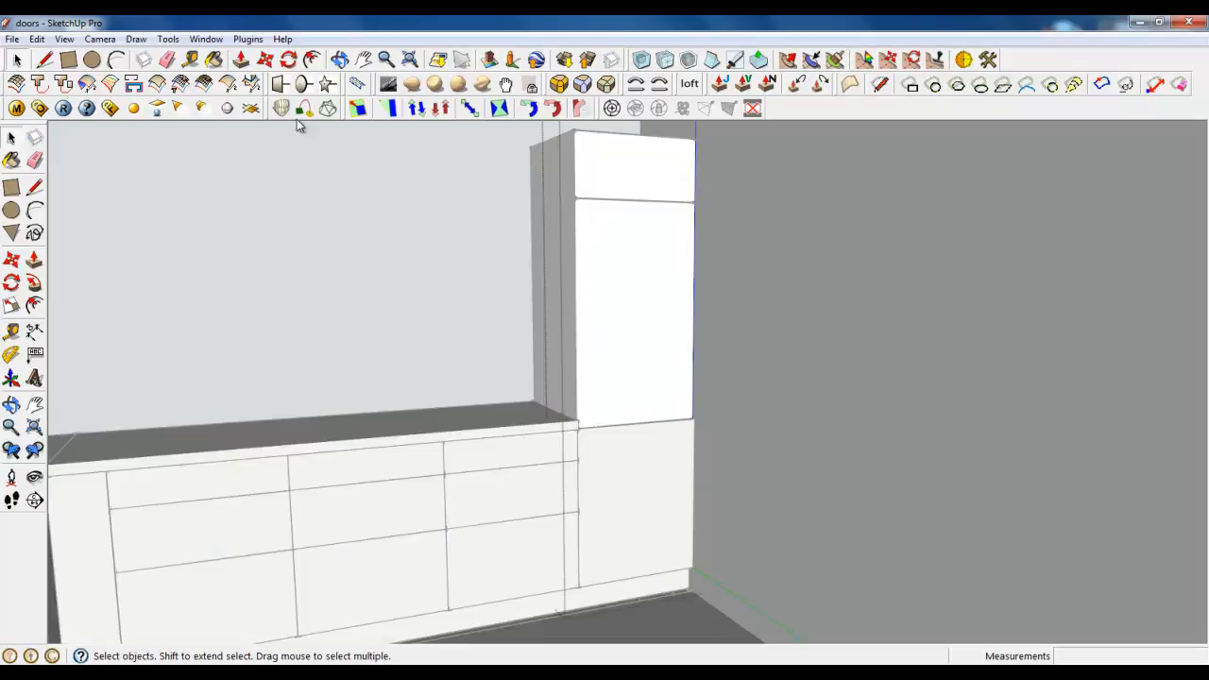
Inside the new group, pull the large front face below the dividing line out by 18 mm.
{"action": "left_click", "coordinate": [242, 60]}
{"action": "left_click_drag", "start_coordinate": [666, 377], "coordinate": [564, 444]}
{"action": "type", "text": "18,0mm"}
{"action": "key", "text": "Return"}
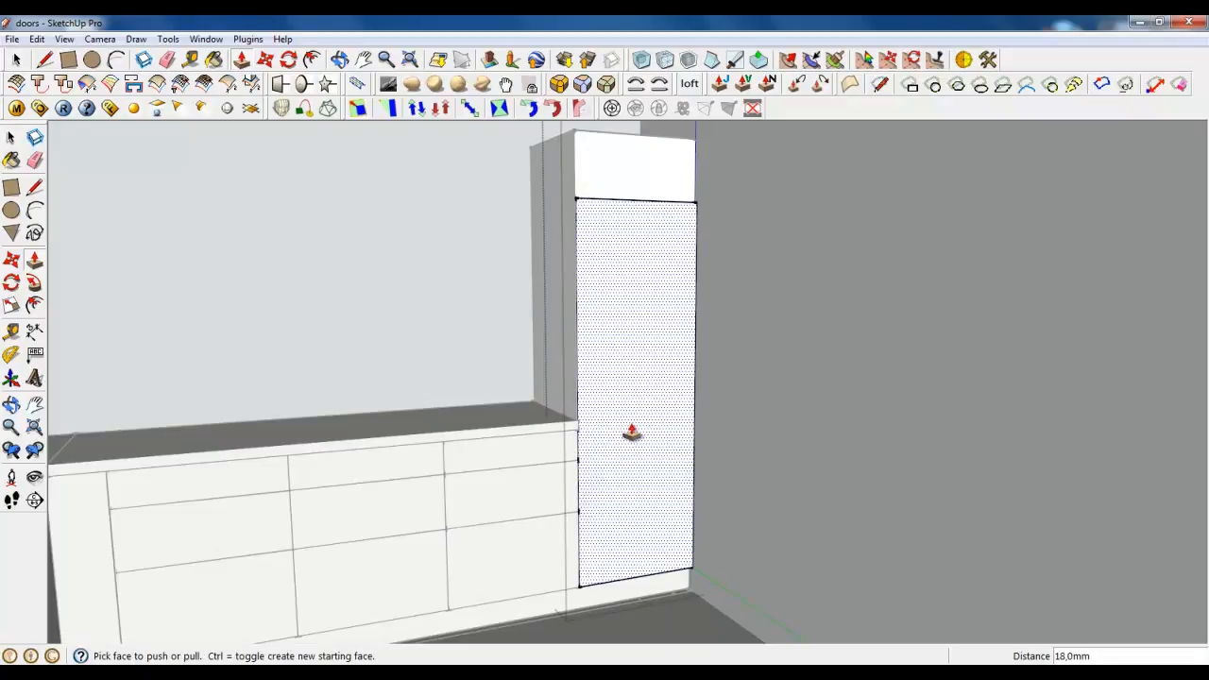
Undo the large front face's pull and the grouping of the upper fronts, leaving the large front face below the dividing line selected.
{"action": "key", "text": "ctrl+z"}
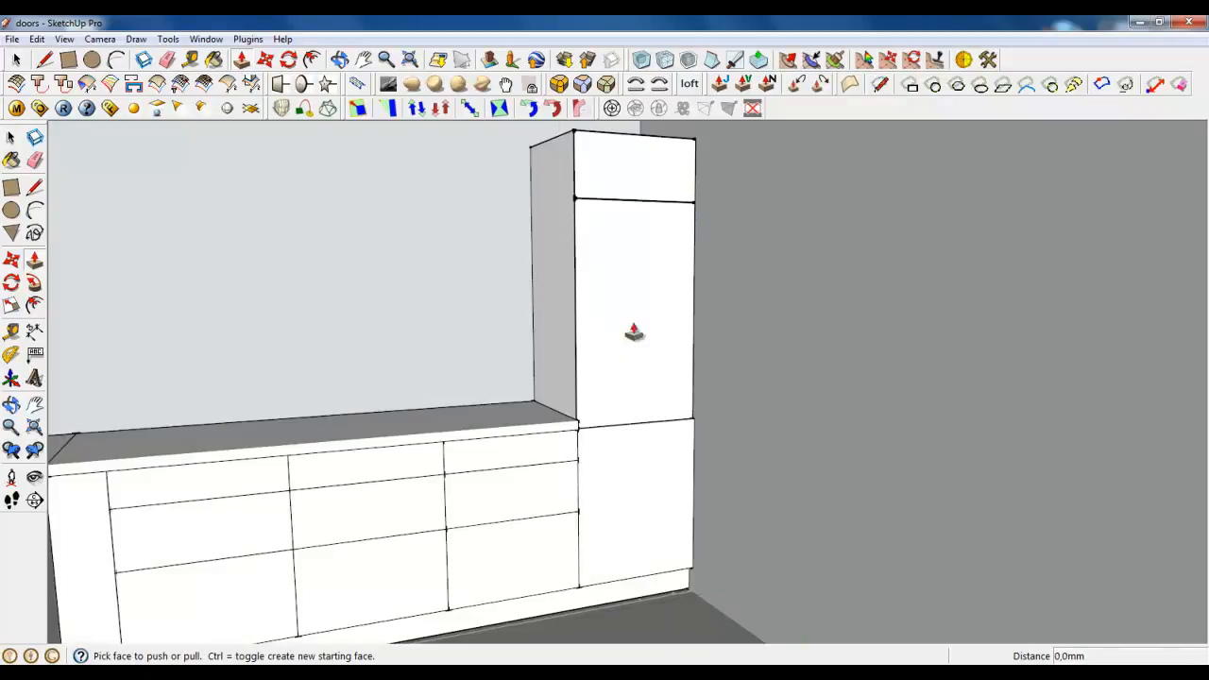
{"action": "scroll", "coordinate": [626, 337], "scroll_direction": "up", "scroll_amount": 6}
{"action": "scroll", "coordinate": [440, 260], "scroll_direction": "up", "scroll_amount": 4}
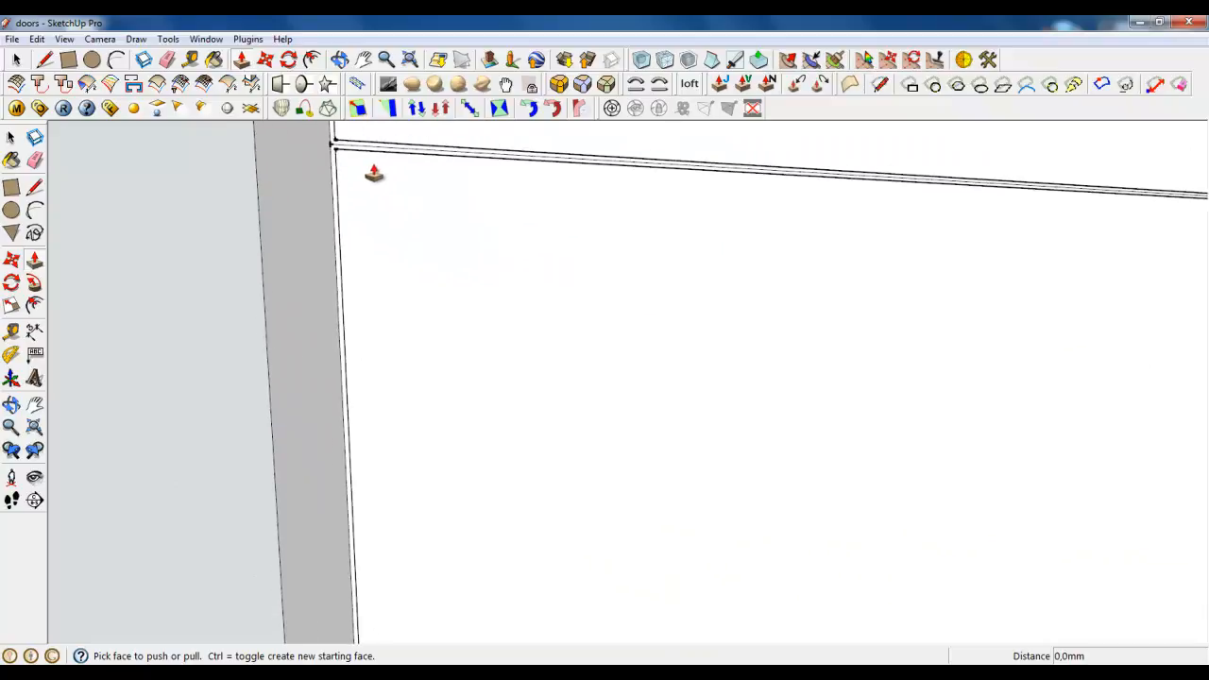
{"action": "key", "text": "space"}
{"action": "left_click", "coordinate": [340, 179]}
{"action": "scroll", "coordinate": [450, 369], "scroll_direction": "down", "scroll_amount": 3}
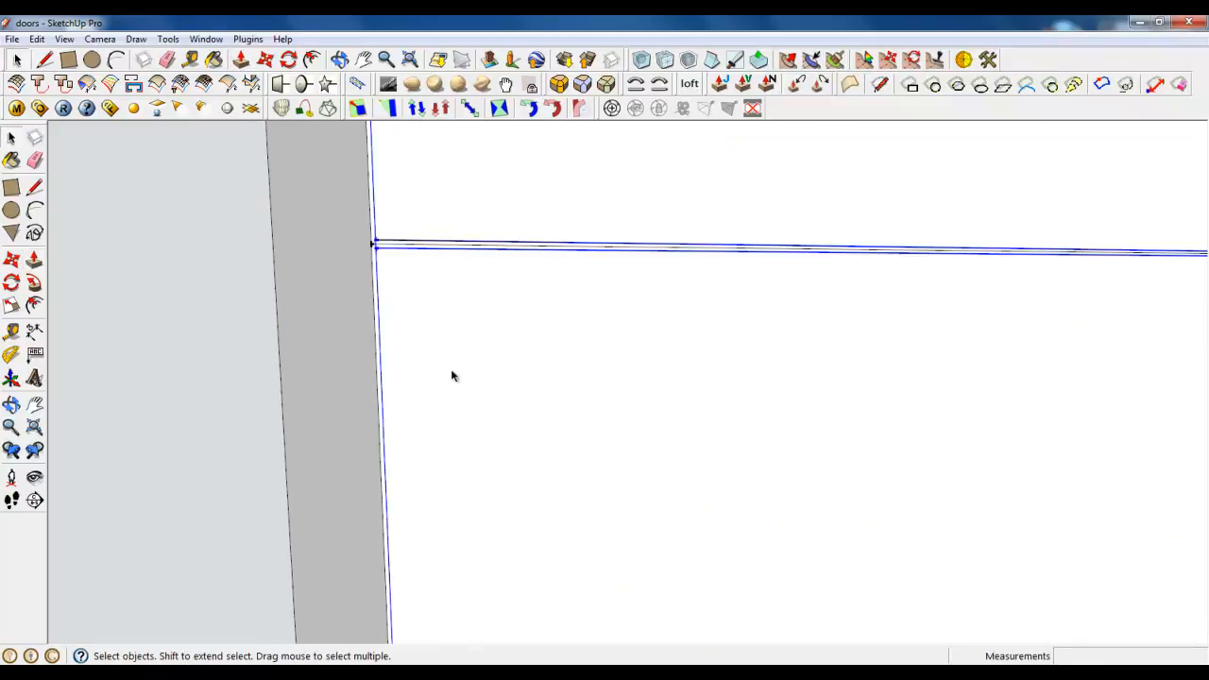
{"action": "left_click", "coordinate": [423, 274]}
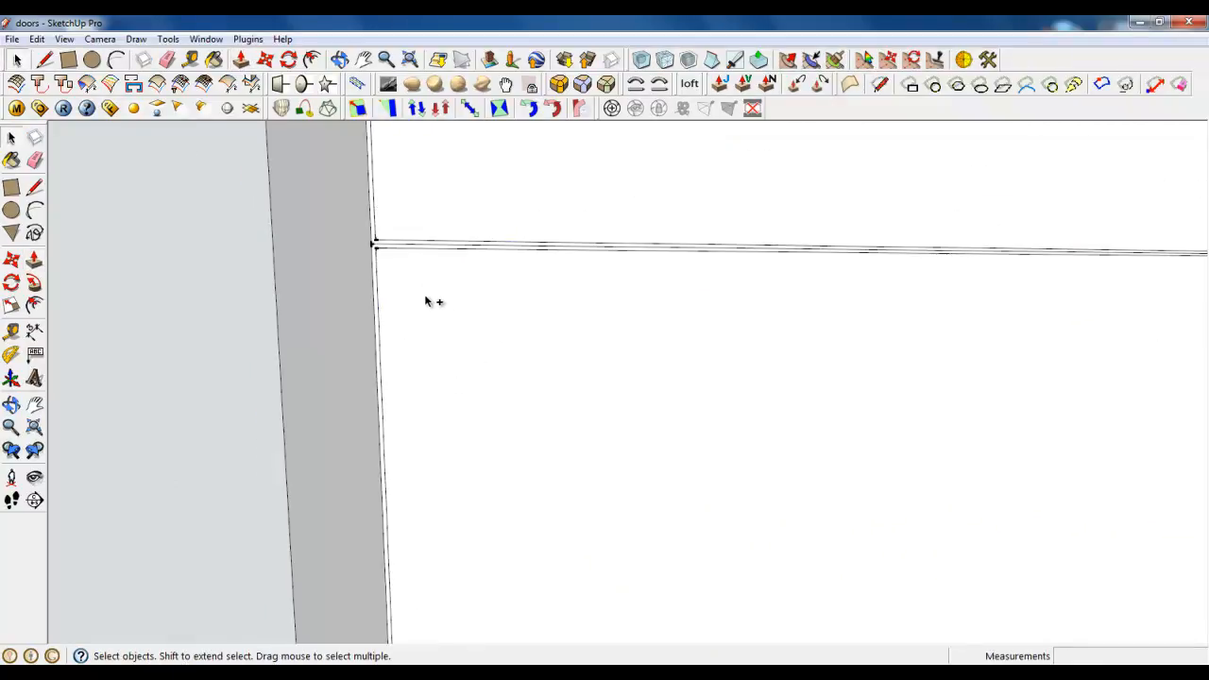
{"action": "left_click", "coordinate": [399, 273]}
{"action": "scroll", "coordinate": [406, 195], "scroll_direction": "down", "scroll_amount": 3}
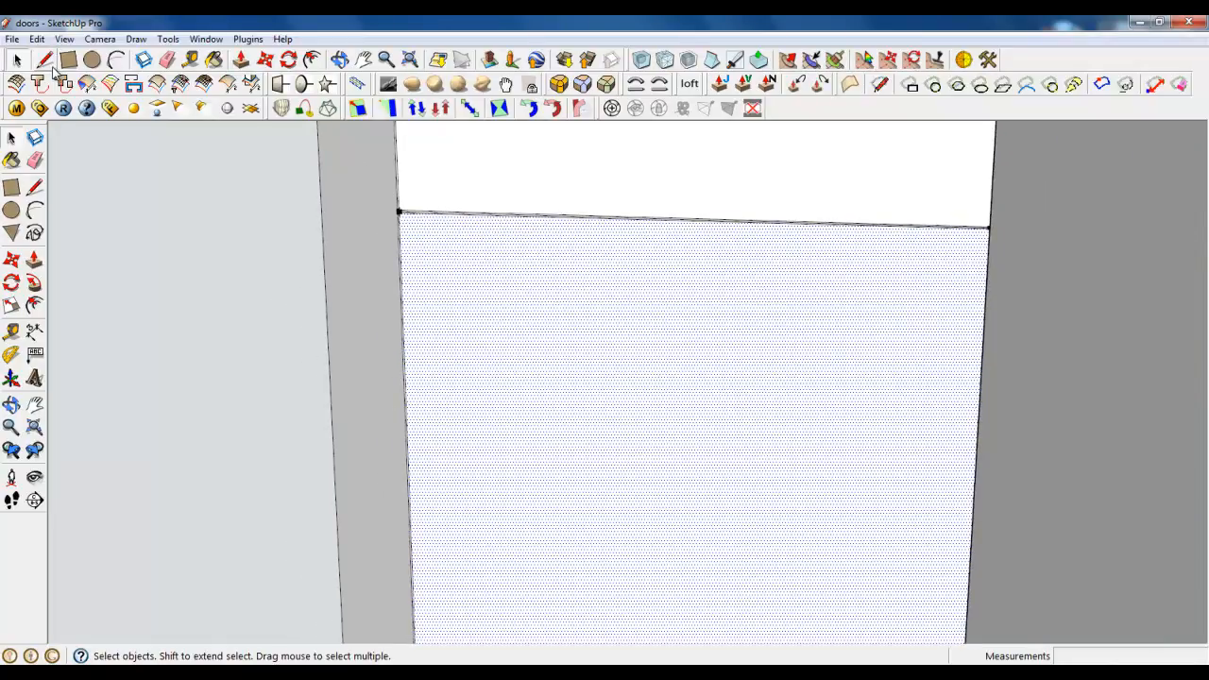
Draw a 598 mm line across the large upper front face just above its lower edge, between the inner offset outline's two sides.
{"action": "left_click", "coordinate": [49, 64]}
{"action": "scroll", "coordinate": [551, 240], "scroll_direction": "down", "scroll_amount": 5}
{"action": "middle_click_drag", "start_coordinate": [576, 634], "coordinate": [568, 567], "text": "shift"}
{"action": "scroll", "coordinate": [563, 624], "scroll_direction": "up", "scroll_amount": 3}
{"action": "middle_click_drag", "start_coordinate": [495, 578], "coordinate": [422, 567], "text": "shift"}
{"action": "scroll", "coordinate": [422, 566], "scroll_direction": "up", "scroll_amount": 3}
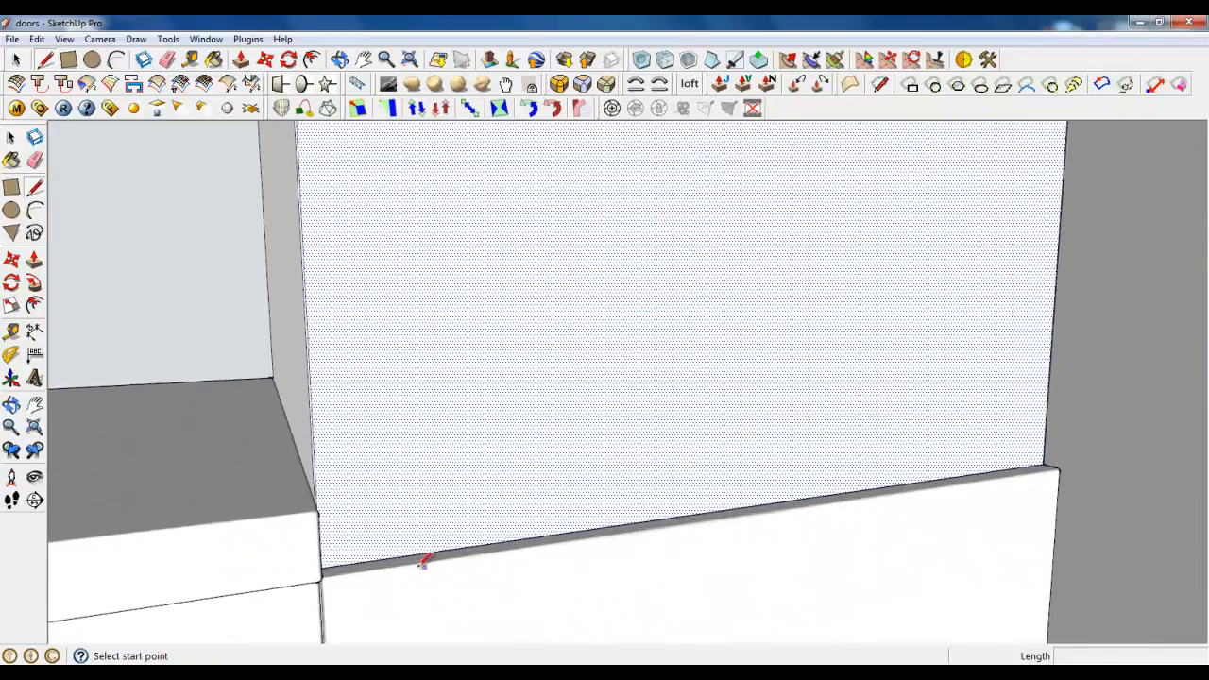
{"action": "scroll", "coordinate": [422, 563], "scroll_direction": "up", "scroll_amount": 4}
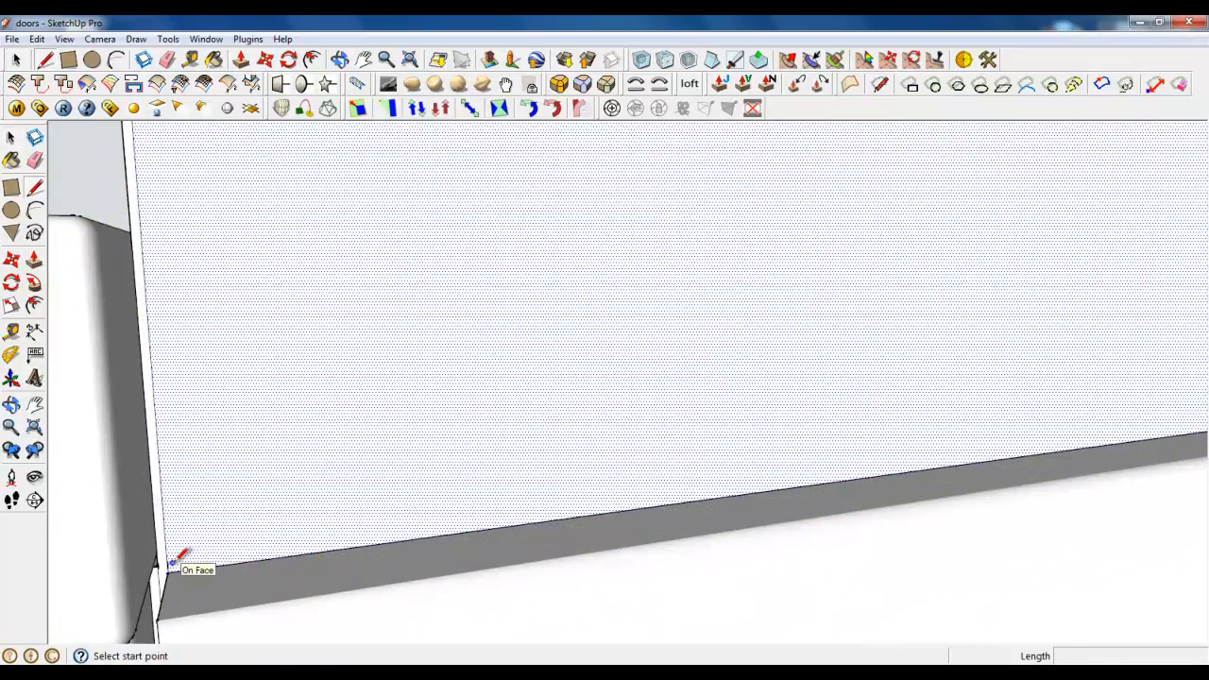
{"action": "left_click", "coordinate": [167, 564]}
{"action": "scroll", "coordinate": [179, 562], "scroll_direction": "down", "scroll_amount": 4}
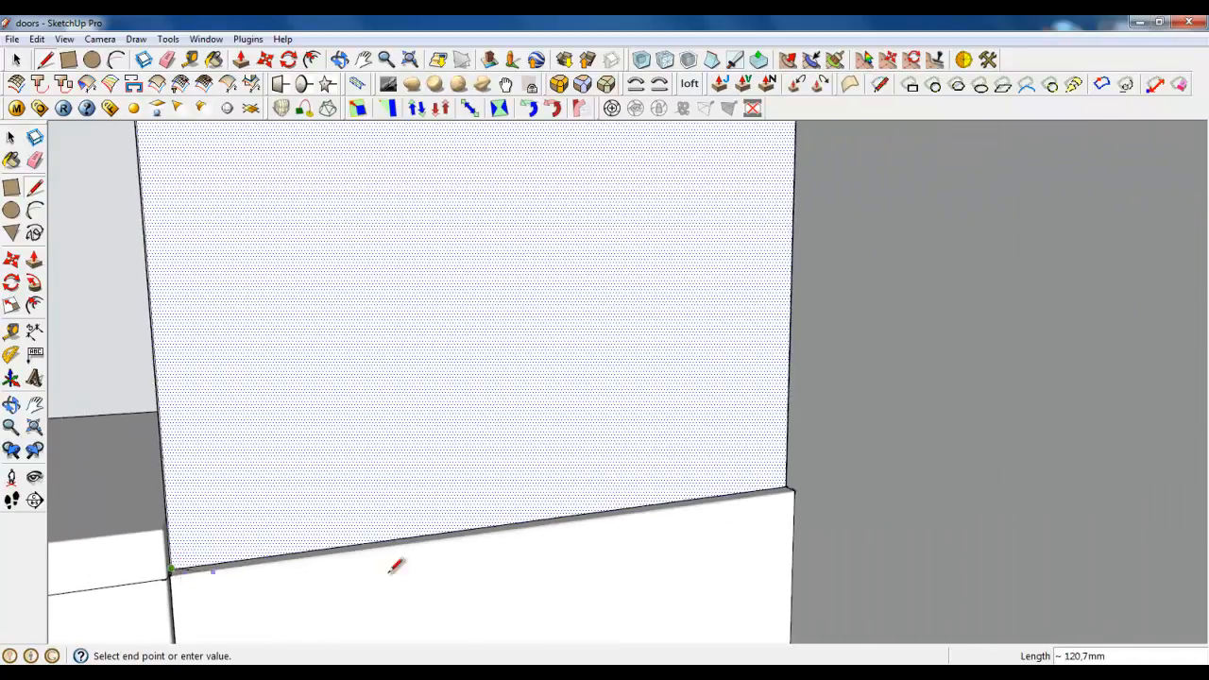
{"action": "scroll", "coordinate": [744, 460], "scroll_direction": "up", "scroll_amount": 2}
{"action": "scroll", "coordinate": [746, 454], "scroll_direction": "up", "scroll_amount": 1}
{"action": "left_click", "coordinate": [808, 469]}
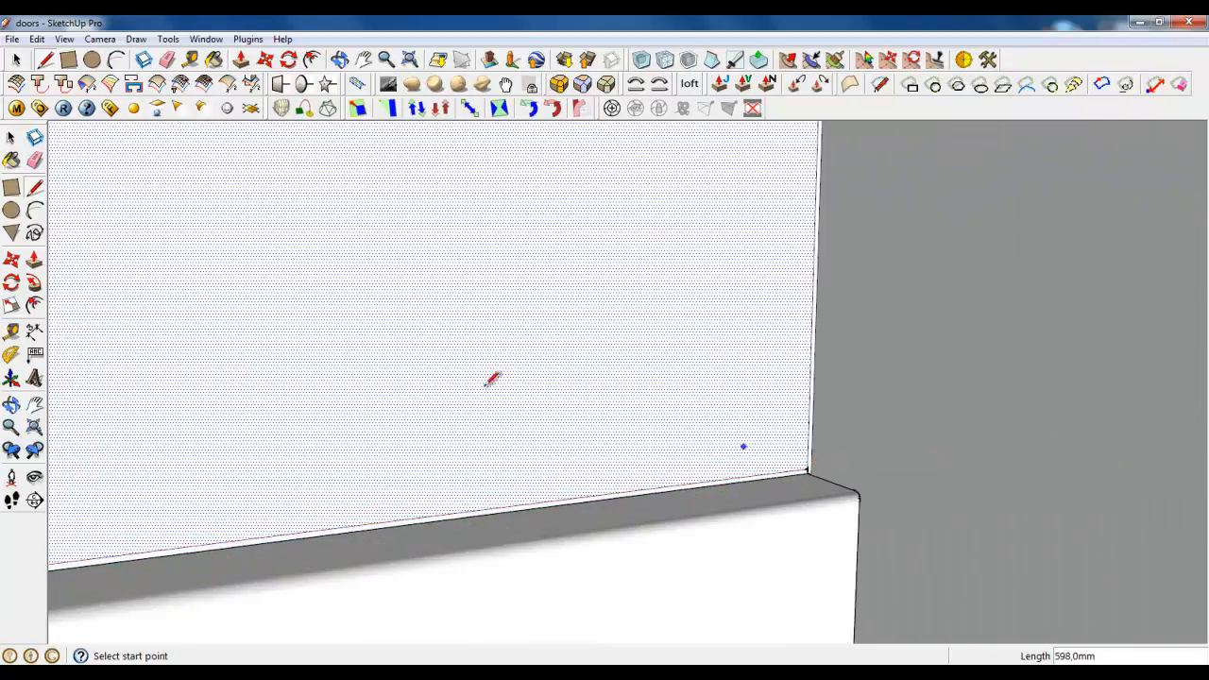
Select the tall cabinet's large front face and the smaller one above it with their bounding edges, and make them a group.
{"action": "left_click", "coordinate": [16, 59]}
{"action": "double_click", "coordinate": [529, 434]}
{"action": "scroll", "coordinate": [704, 556], "scroll_direction": "down", "scroll_amount": 3}
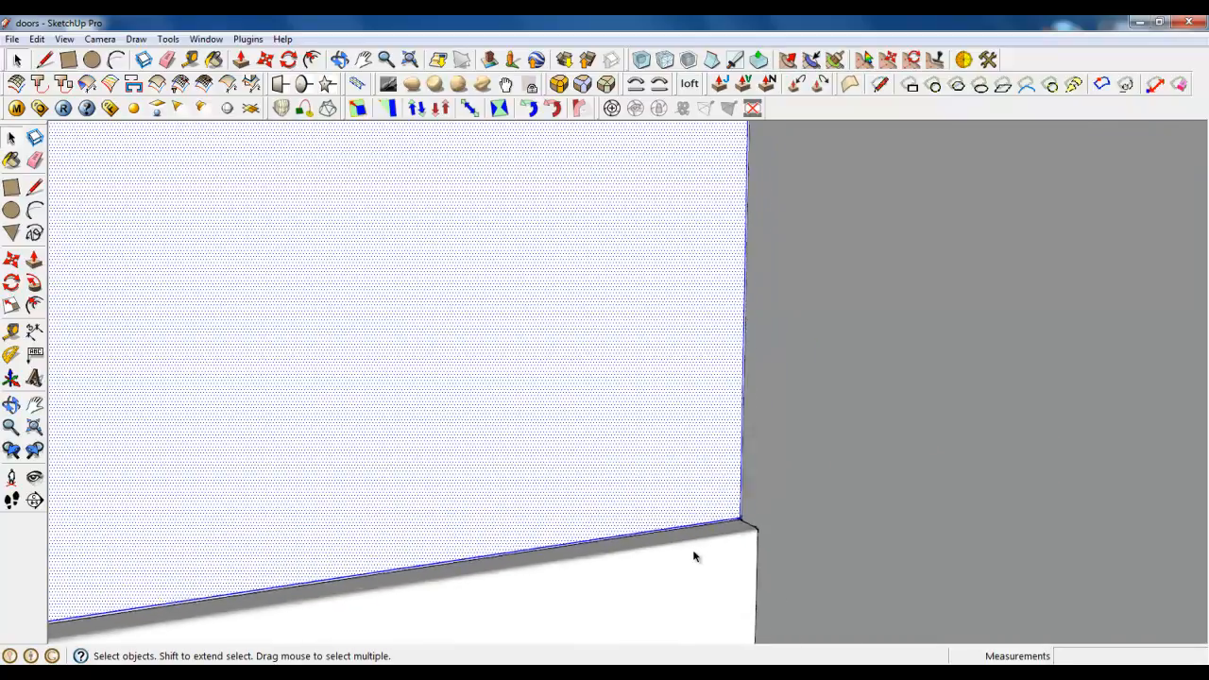
{"action": "scroll", "coordinate": [710, 561], "scroll_direction": "down", "scroll_amount": 5}
{"action": "left_click", "coordinate": [612, 276], "text": "shift"}
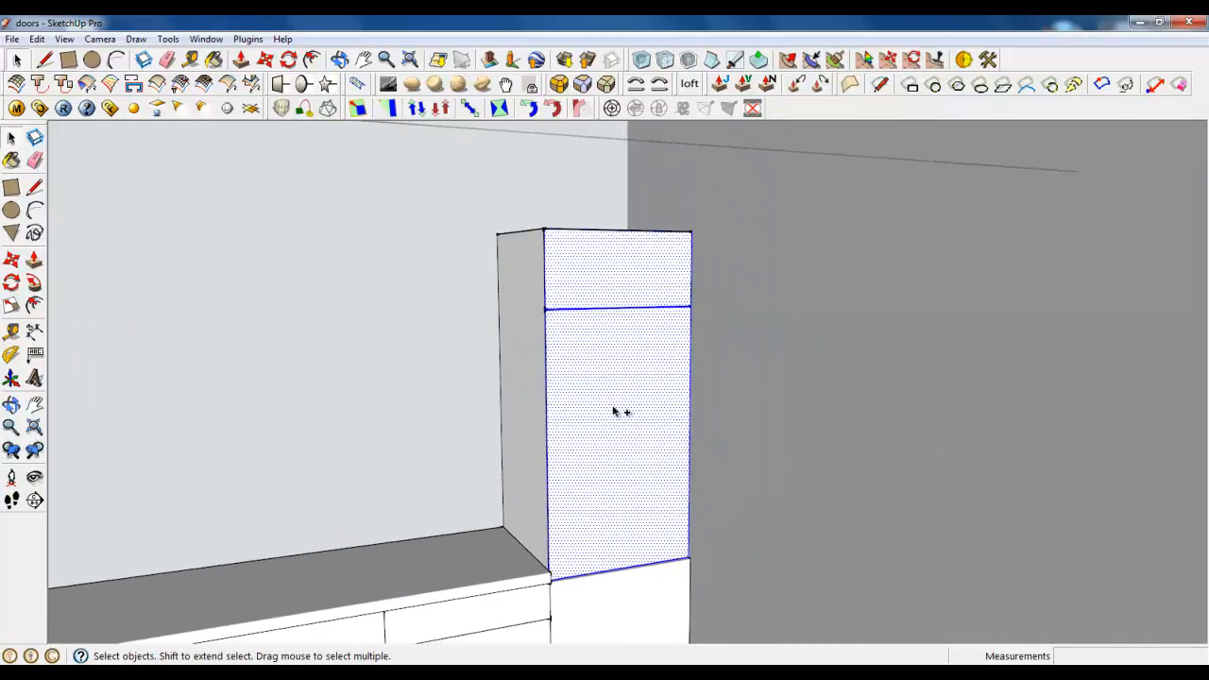
{"action": "right_click", "coordinate": [628, 387]}
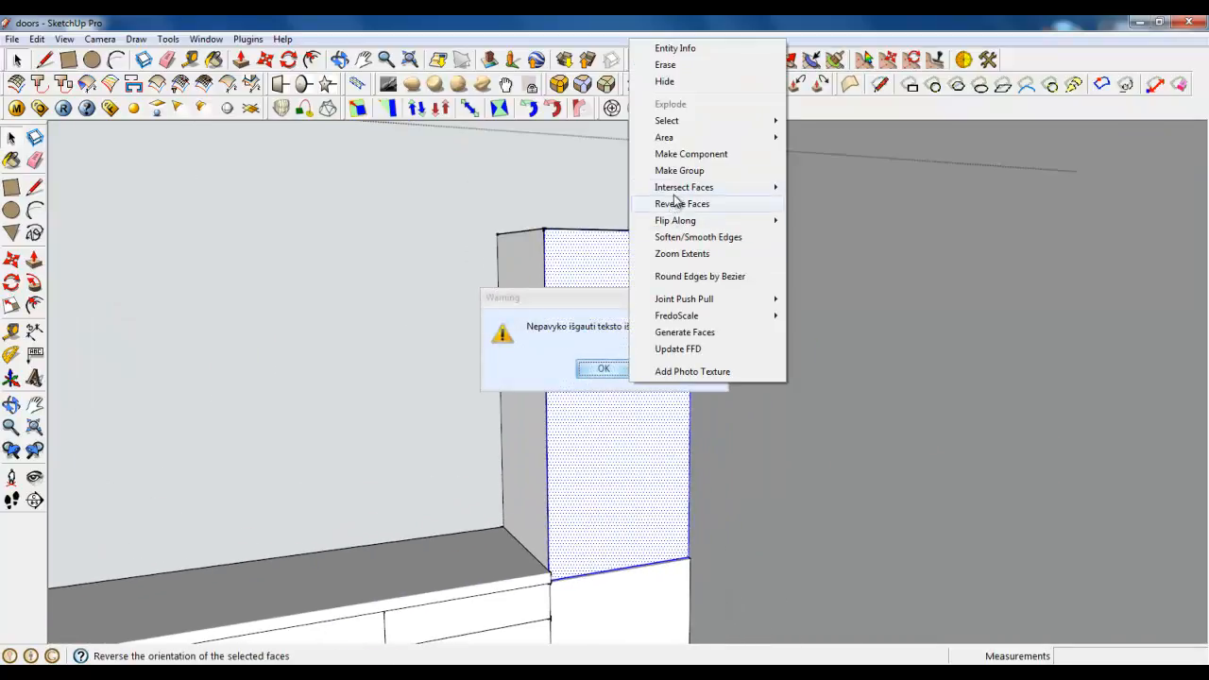
{"action": "left_click", "coordinate": [675, 201]}
{"action": "left_click", "coordinate": [615, 369]}
Inside the new group, pull both upper door faces of the tall cabinet out by 18 mm.
{"action": "middle_click_drag", "start_coordinate": [616, 370], "coordinate": [610, 502]}
{"action": "double_click", "coordinate": [614, 431]}
{"action": "scroll", "coordinate": [589, 361], "scroll_direction": "down", "scroll_amount": 4}
{"action": "scroll", "coordinate": [635, 540], "scroll_direction": "up", "scroll_amount": 4}
{"action": "scroll", "coordinate": [607, 540], "scroll_direction": "down", "scroll_amount": 4}
{"action": "scroll", "coordinate": [611, 502], "scroll_direction": "up", "scroll_amount": 2}
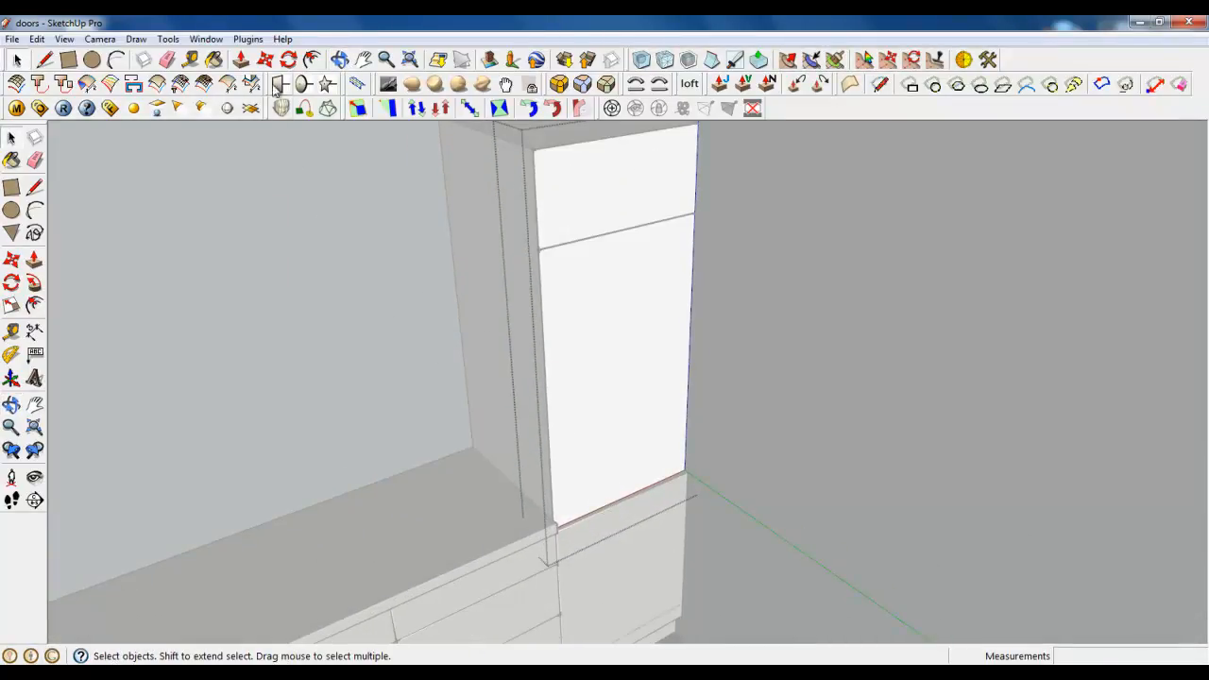
{"action": "left_click", "coordinate": [242, 60]}
{"action": "left_click", "coordinate": [632, 488]}
{"action": "left_click", "coordinate": [605, 563]}
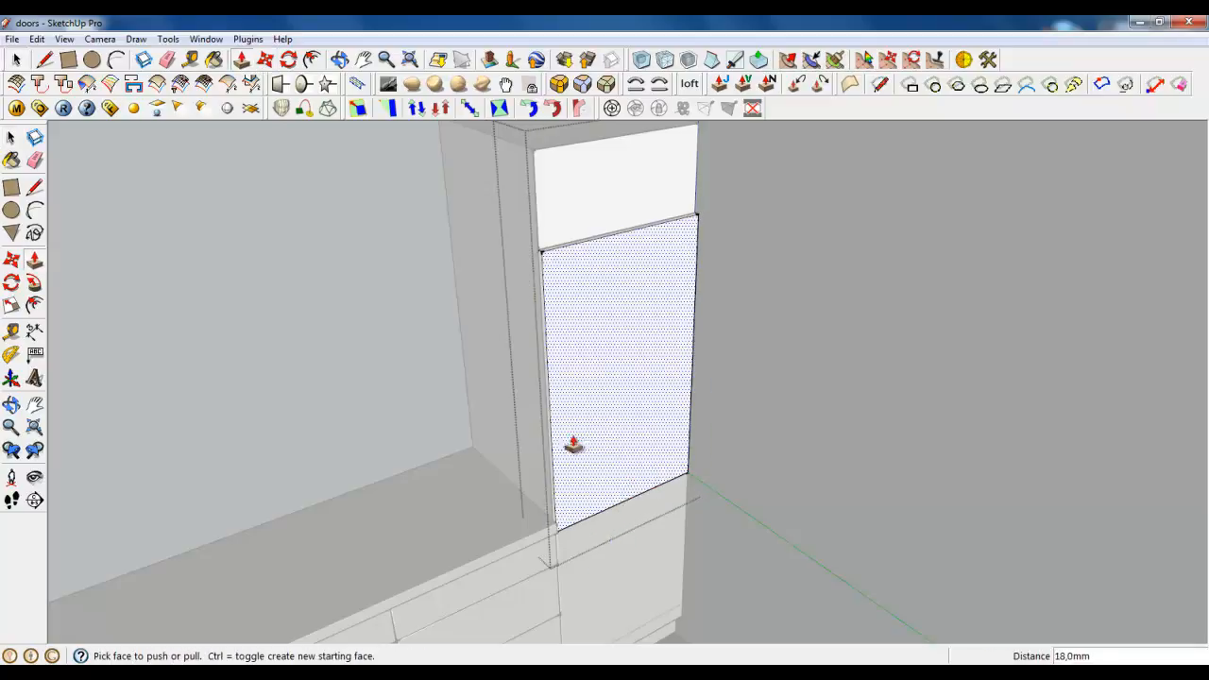
{"action": "left_click", "coordinate": [567, 243]}
{"action": "left_click", "coordinate": [567, 262]}
{"action": "left_click", "coordinate": [16, 60]}
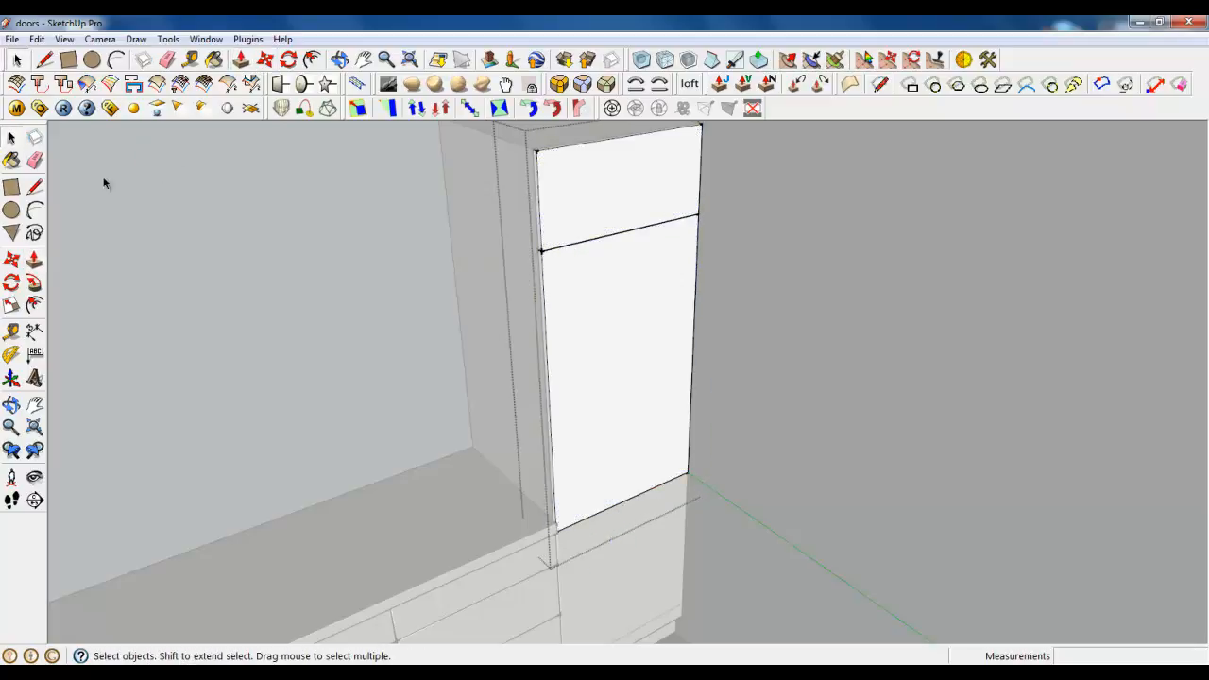
Round the front edges of both upper doors with Round Corner at a 3 mm offset and 6 segments, and close the group.
{"action": "scroll", "coordinate": [691, 440], "scroll_direction": "down", "scroll_amount": 4}
{"action": "middle_click_drag", "start_coordinate": [690, 440], "coordinate": [607, 422]}
{"action": "scroll", "coordinate": [618, 300], "scroll_direction": "up", "scroll_amount": 4}
{"action": "scroll", "coordinate": [578, 321], "scroll_direction": "up", "scroll_amount": 3}
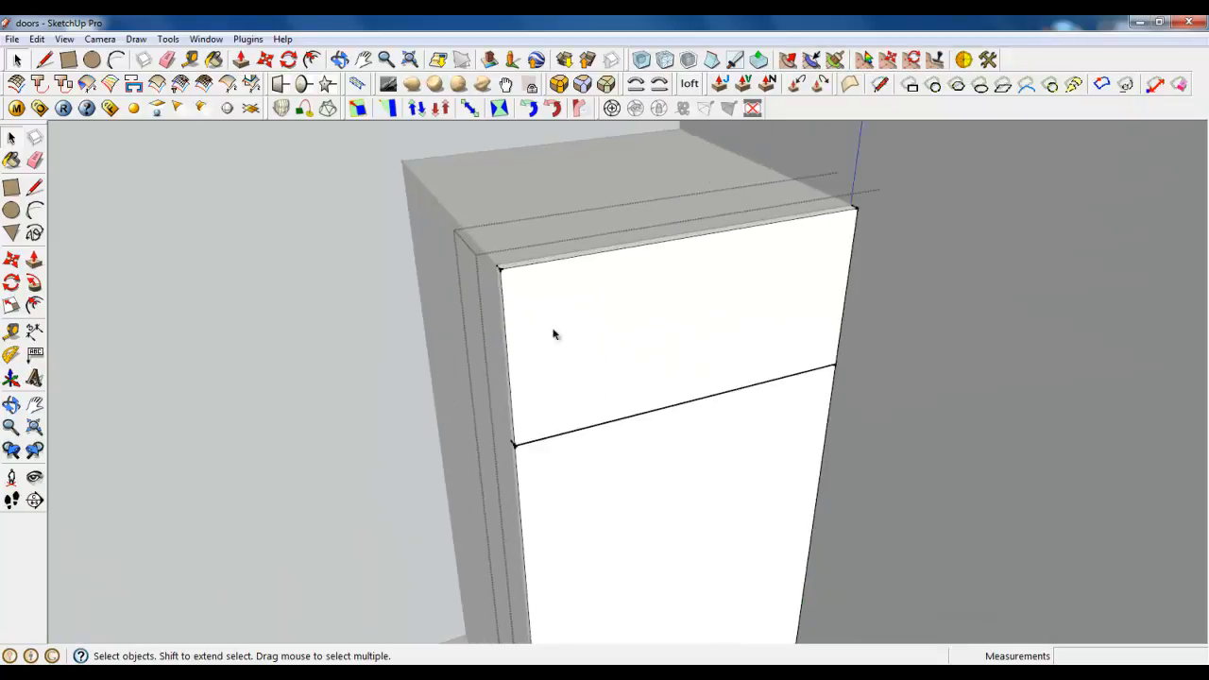
{"action": "scroll", "coordinate": [553, 333], "scroll_direction": "up", "scroll_amount": 3}
{"action": "middle_click_drag", "start_coordinate": [529, 297], "coordinate": [611, 319]}
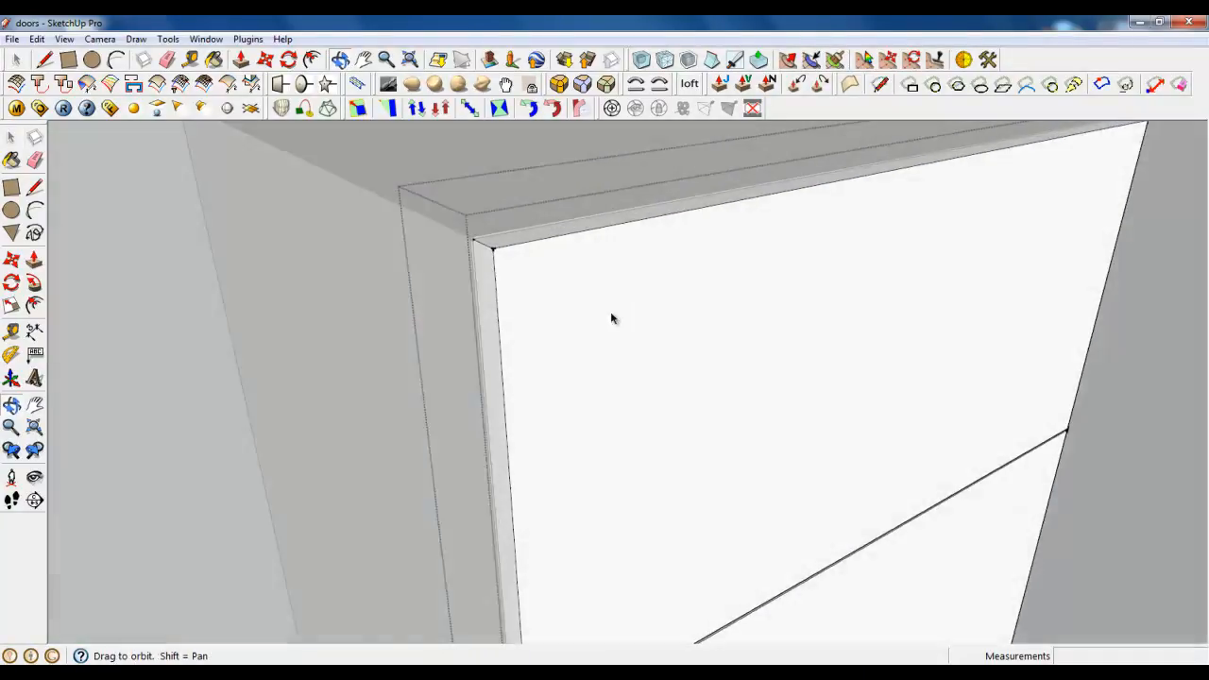
{"action": "scroll", "coordinate": [457, 242], "scroll_direction": "down", "scroll_amount": 5}
{"action": "left_click", "coordinate": [561, 298]}
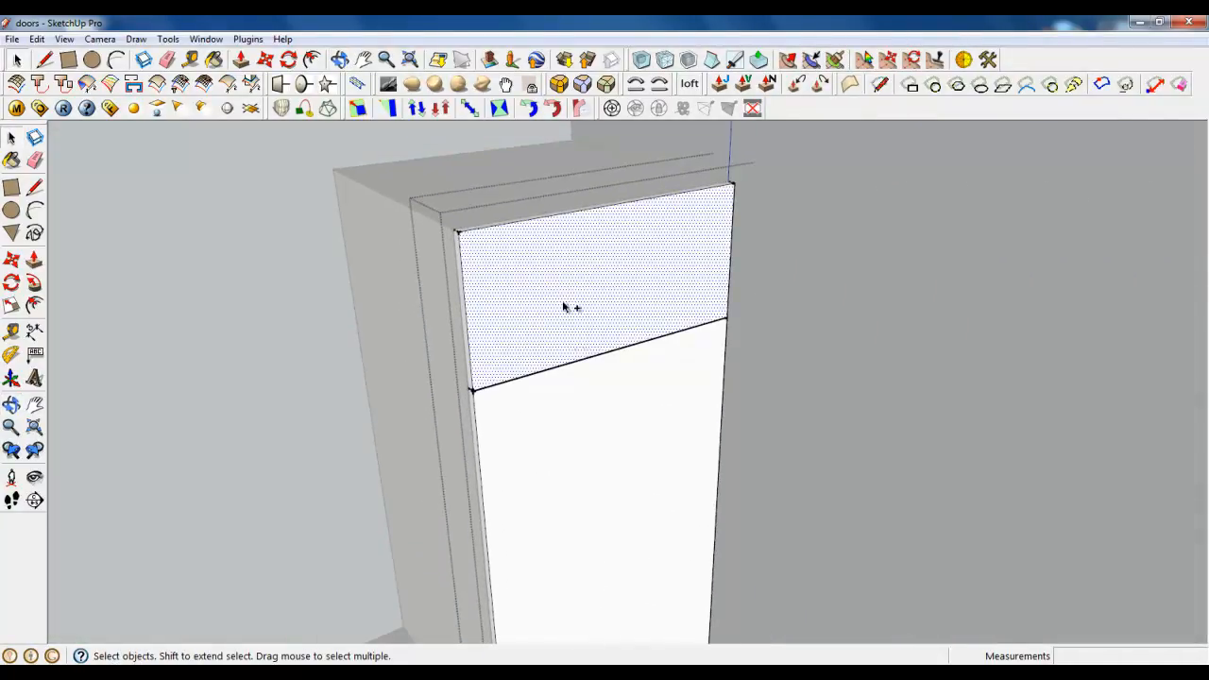
{"action": "left_click", "coordinate": [577, 377], "text": "shift"}
{"action": "left_click", "coordinate": [561, 85]}
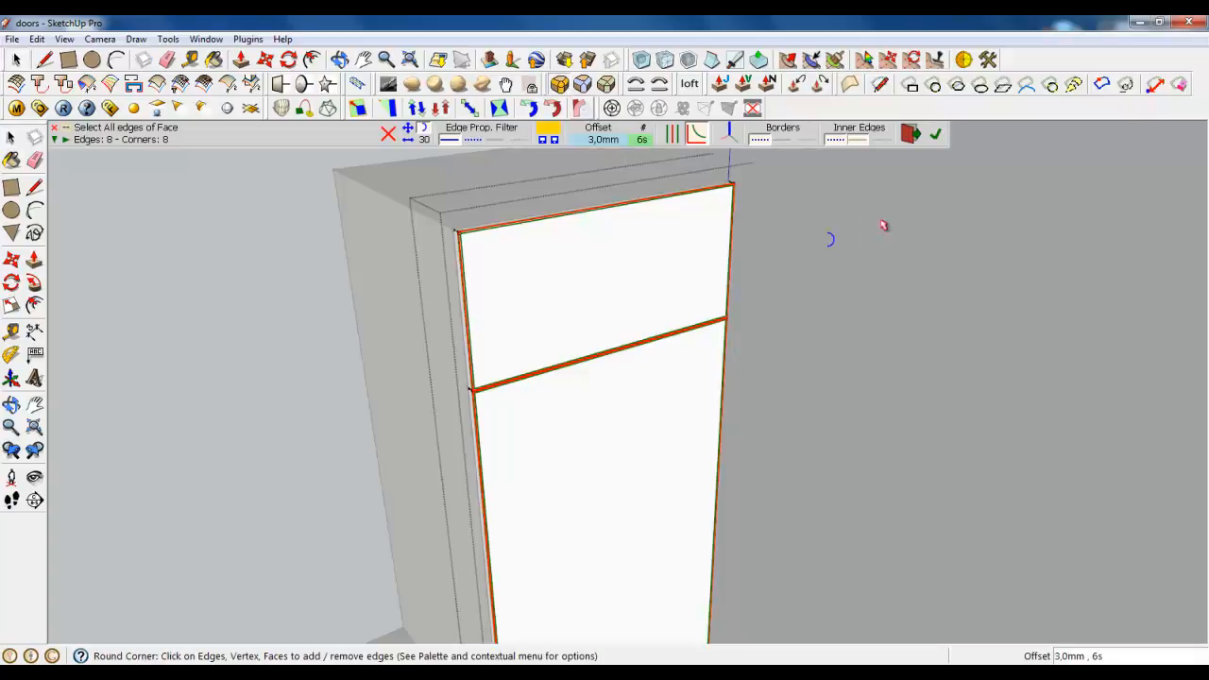
{"action": "left_click", "coordinate": [936, 136]}
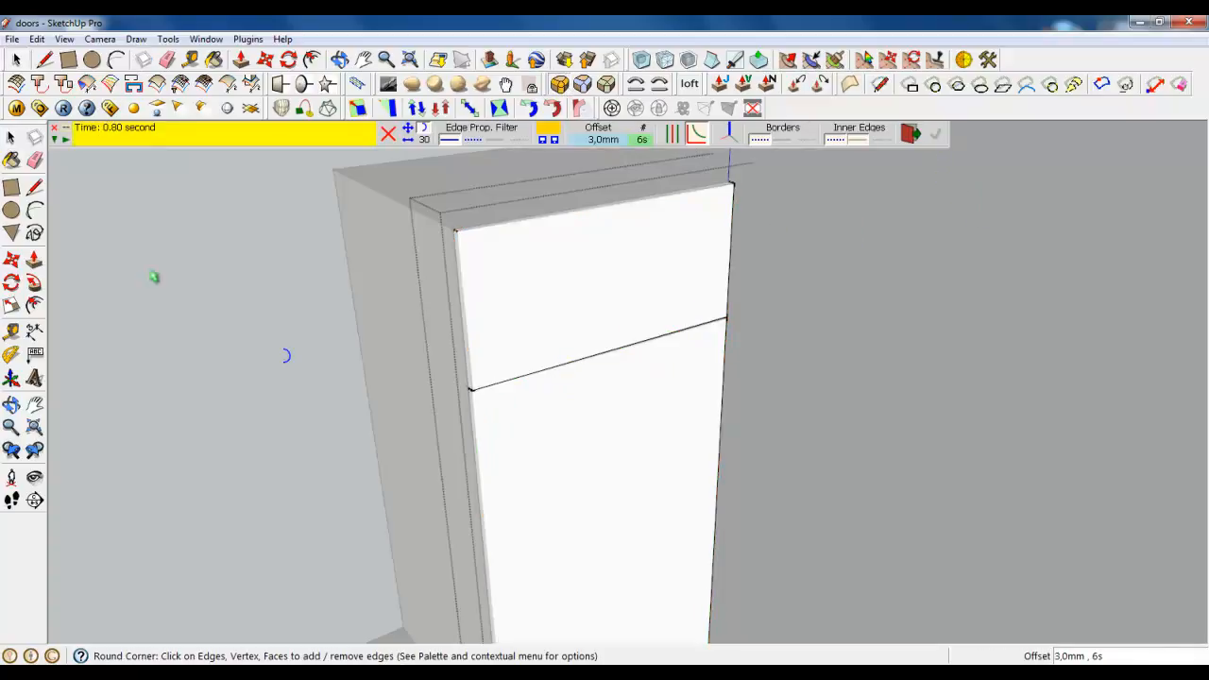
{"action": "left_click", "coordinate": [17, 59]}
{"action": "right_click", "coordinate": [335, 310]}
{"action": "left_click", "coordinate": [344, 320]}
{"action": "scroll", "coordinate": [480, 207], "scroll_direction": "down", "scroll_amount": 5}
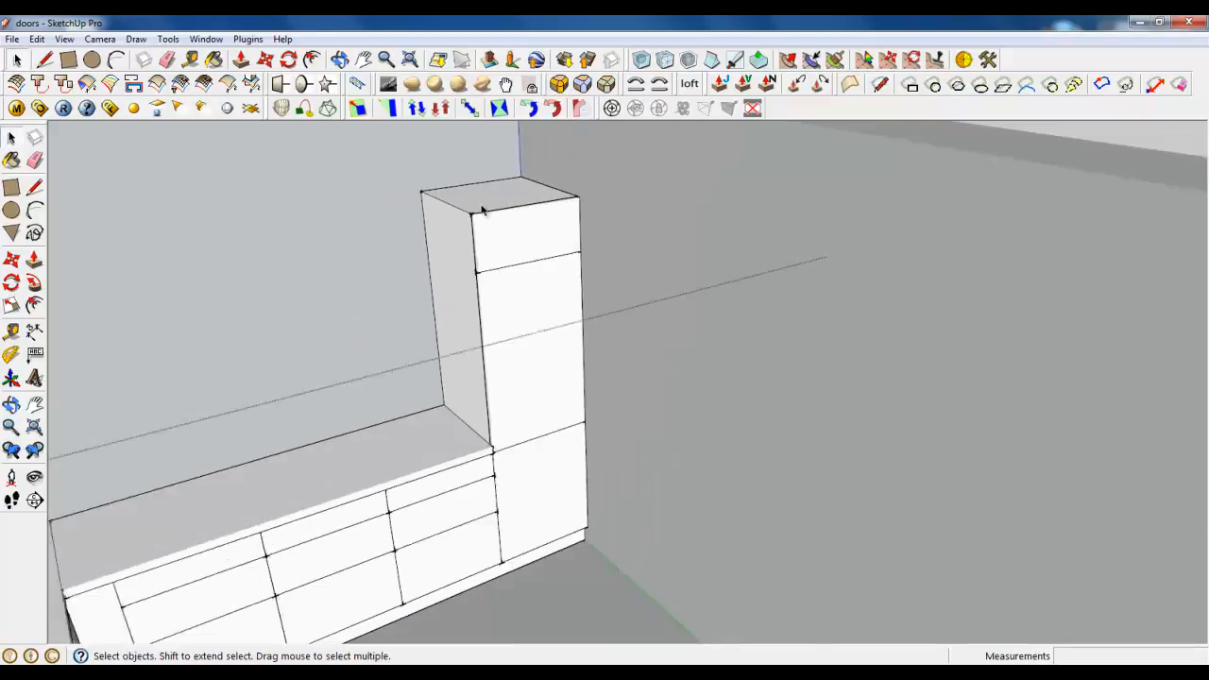
Explode the base cabinets' front group and regroup those fronts together with the tall cabinet's upper and lower door groups.
{"action": "left_click", "coordinate": [479, 484]}
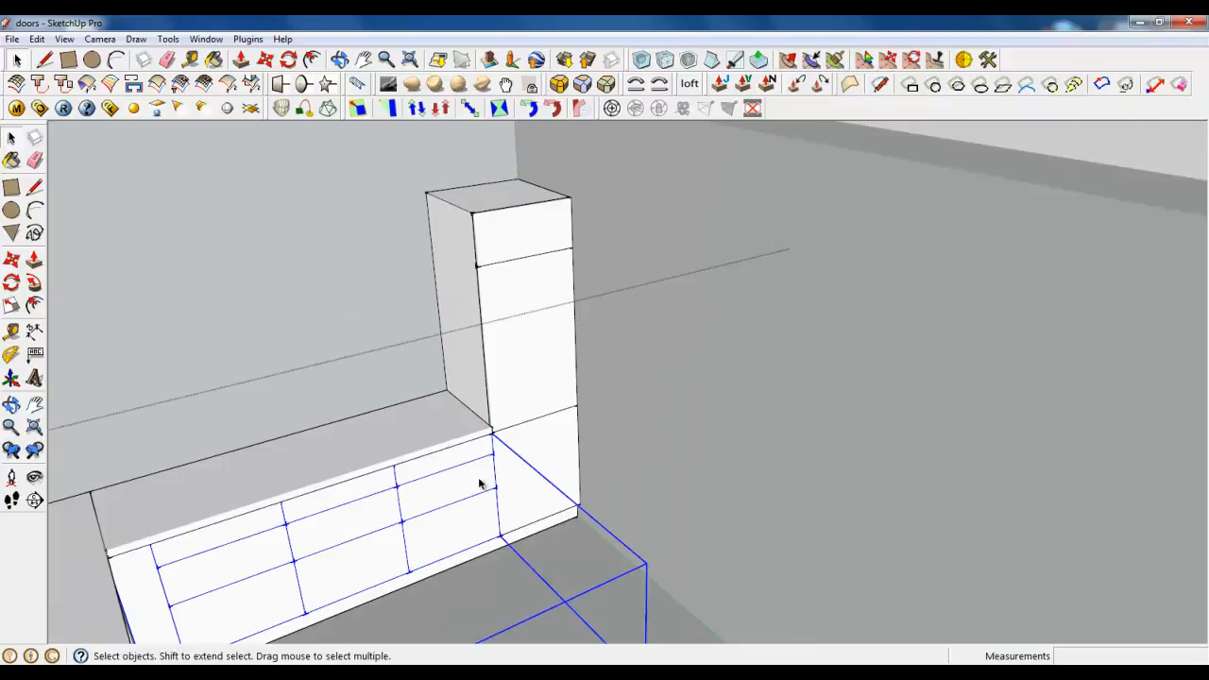
{"action": "right_click", "coordinate": [479, 484]}
{"action": "left_click", "coordinate": [515, 201]}
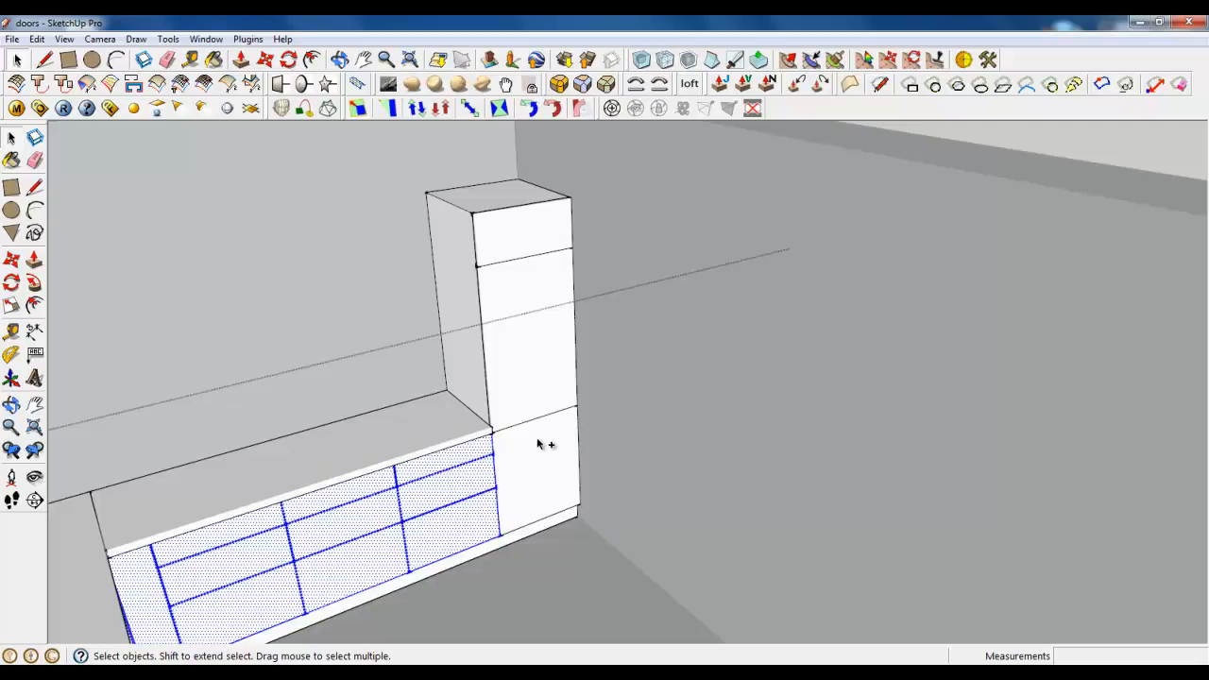
{"action": "left_click", "coordinate": [540, 397], "text": "shift"}
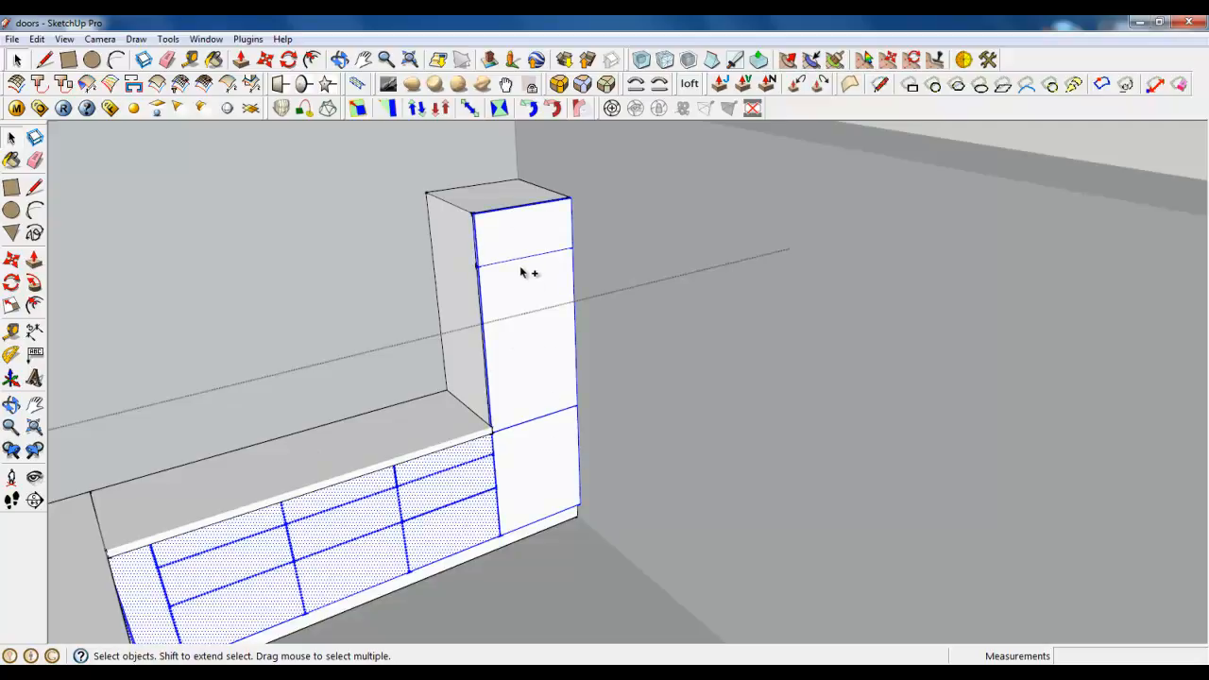
{"action": "right_click", "coordinate": [516, 321]}
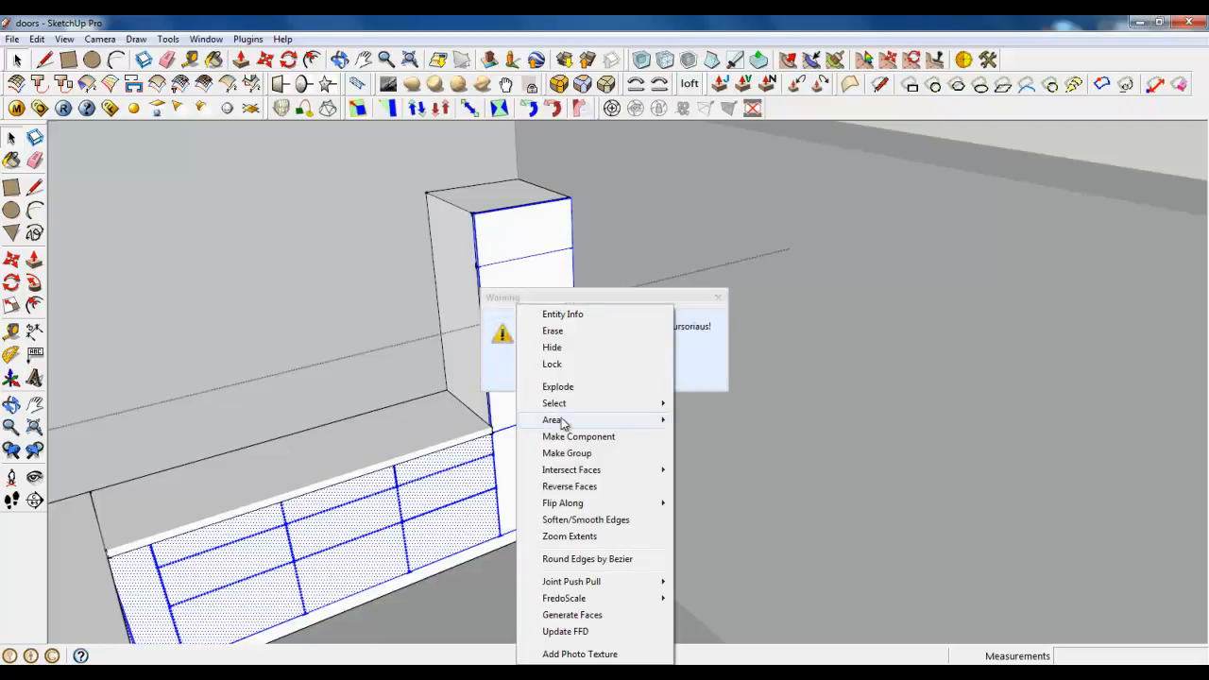
{"action": "left_click", "coordinate": [556, 451]}
{"action": "left_click", "coordinate": [612, 375]}
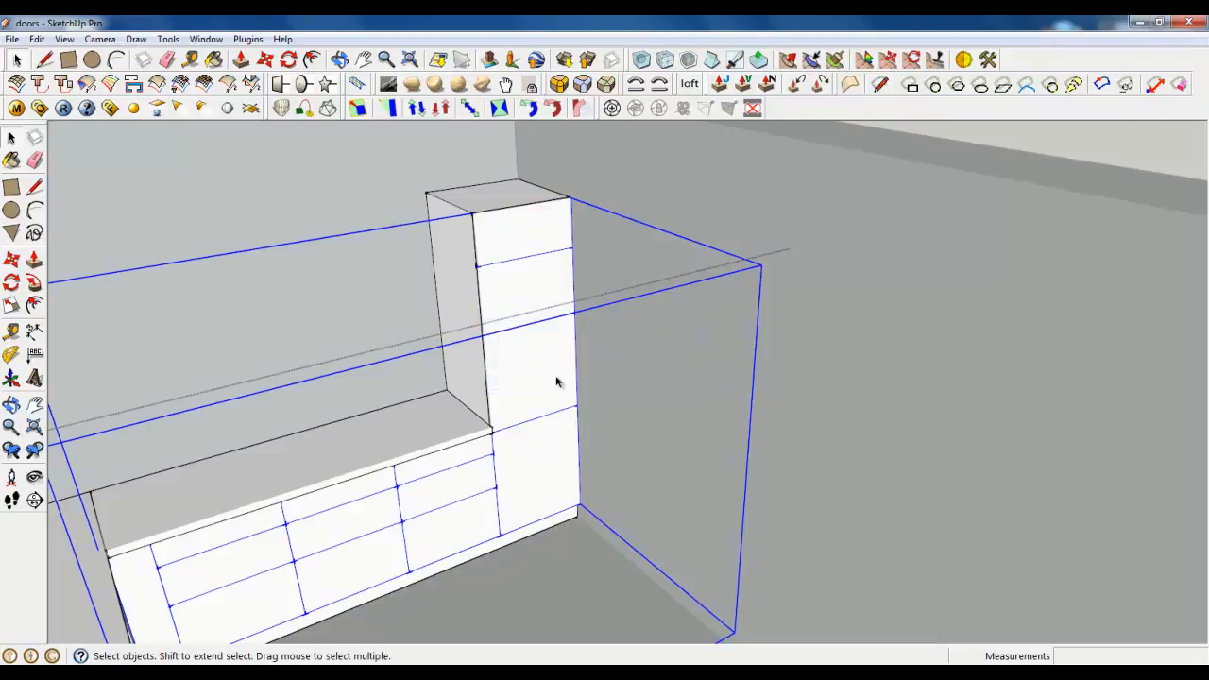
Inside the combined fronts group, explode the tall cabinet's upper and lower door groups, and close the combined group.
{"action": "scroll", "coordinate": [722, 393], "scroll_direction": "down", "scroll_amount": 3}
{"action": "mouse_move", "coordinate": [722, 395]}
{"action": "middle_mouse_down"}
{"action": "mouse_move", "coordinate": [715, 421]}
{"action": "mouse_move", "coordinate": [539, 473]}
{"action": "middle_mouse_up"}
{"action": "scroll", "coordinate": [539, 474], "scroll_direction": "up", "scroll_amount": 3}
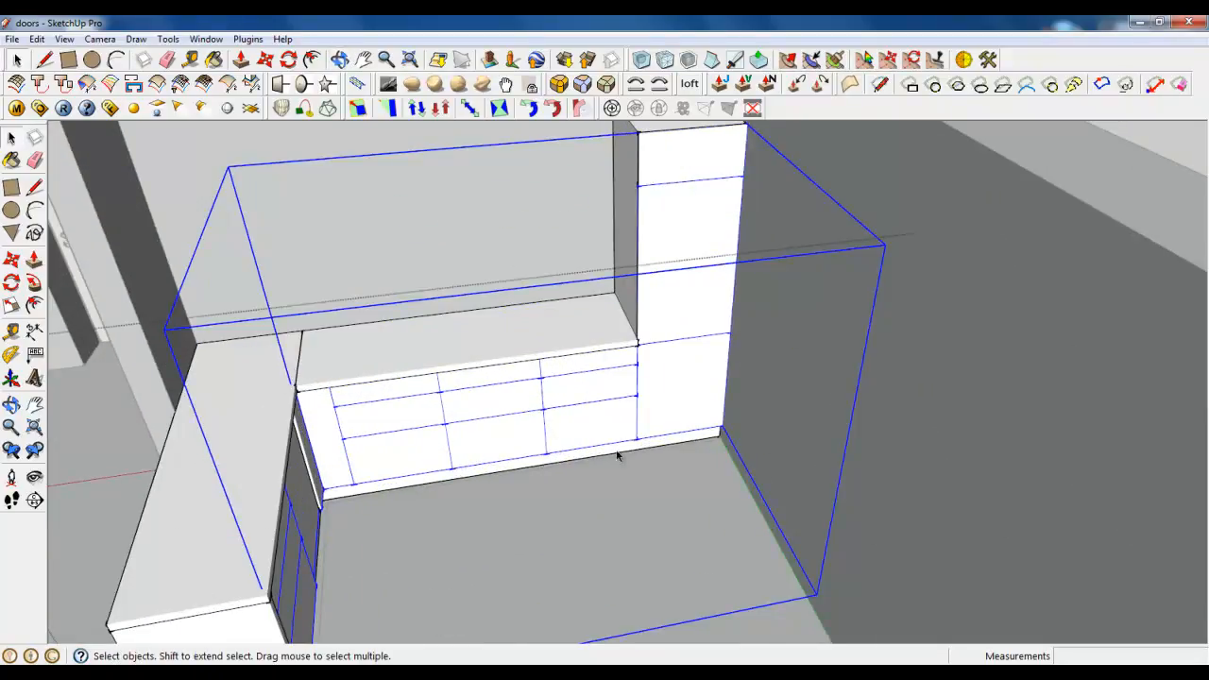
{"action": "scroll", "coordinate": [618, 455], "scroll_direction": "down", "scroll_amount": 3}
{"action": "middle_click_drag", "start_coordinate": [617, 456], "coordinate": [525, 497]}
{"action": "scroll", "coordinate": [636, 383], "scroll_direction": "up", "scroll_amount": 3}
{"action": "double_click", "coordinate": [624, 365]}
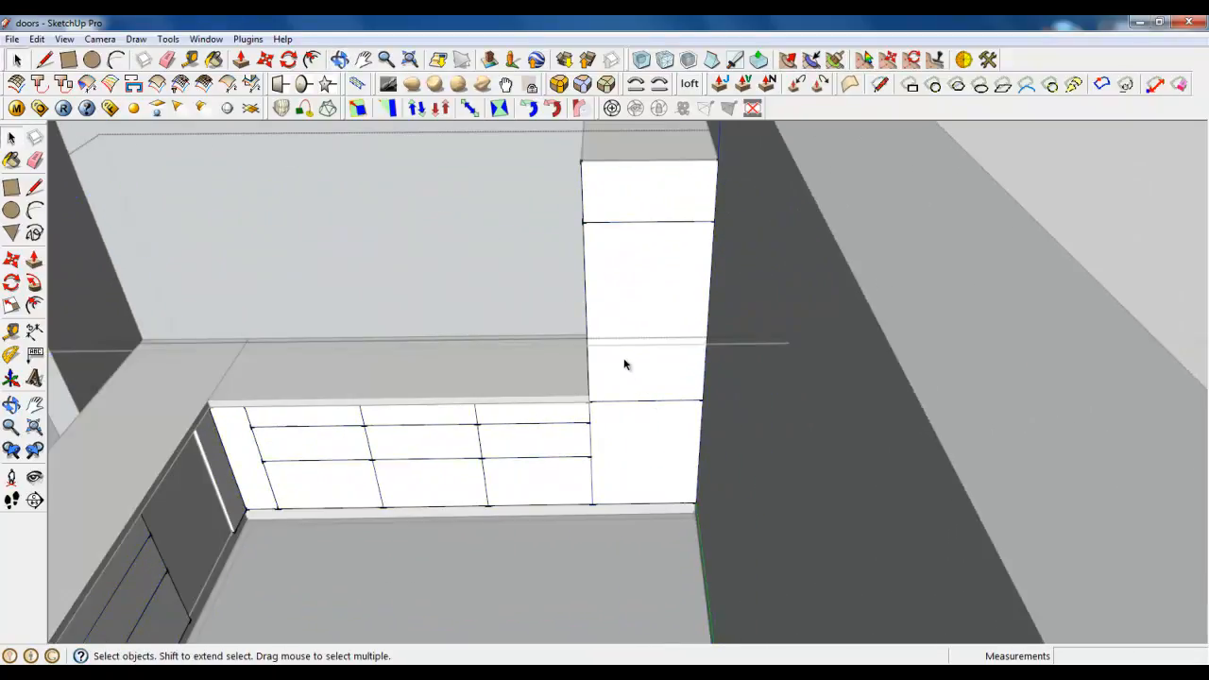
{"action": "scroll", "coordinate": [624, 364], "scroll_direction": "down", "scroll_amount": 2}
{"action": "left_click", "coordinate": [630, 278]}
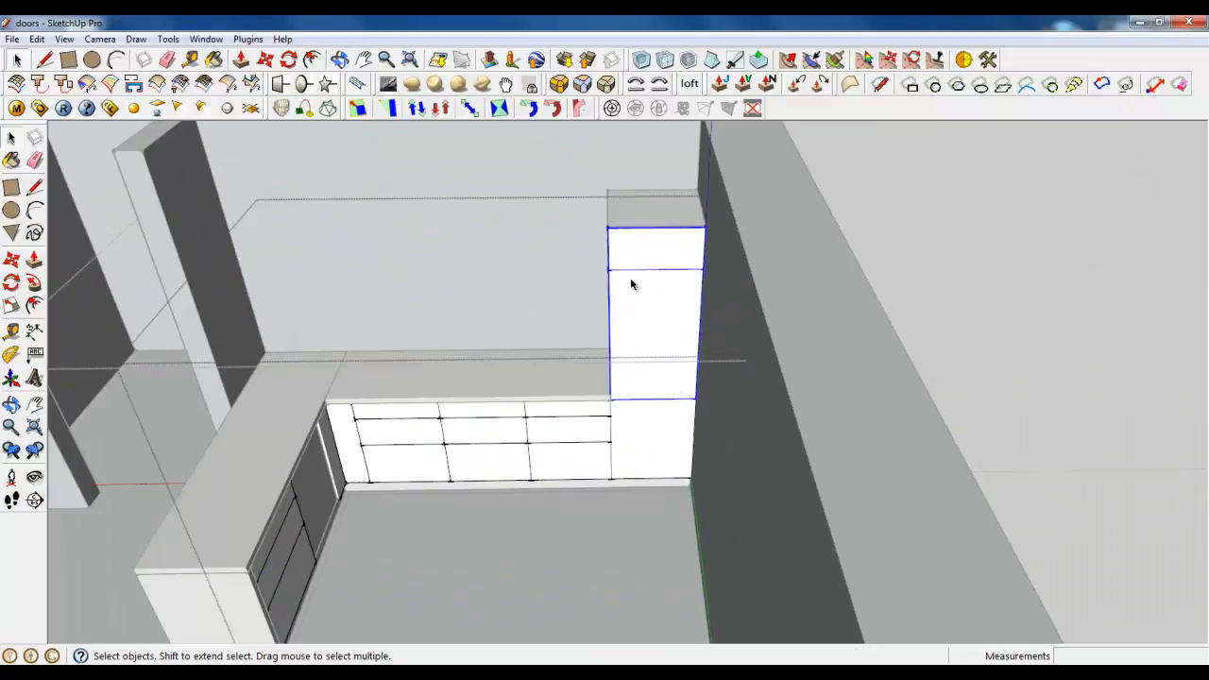
{"action": "right_click", "coordinate": [644, 331]}
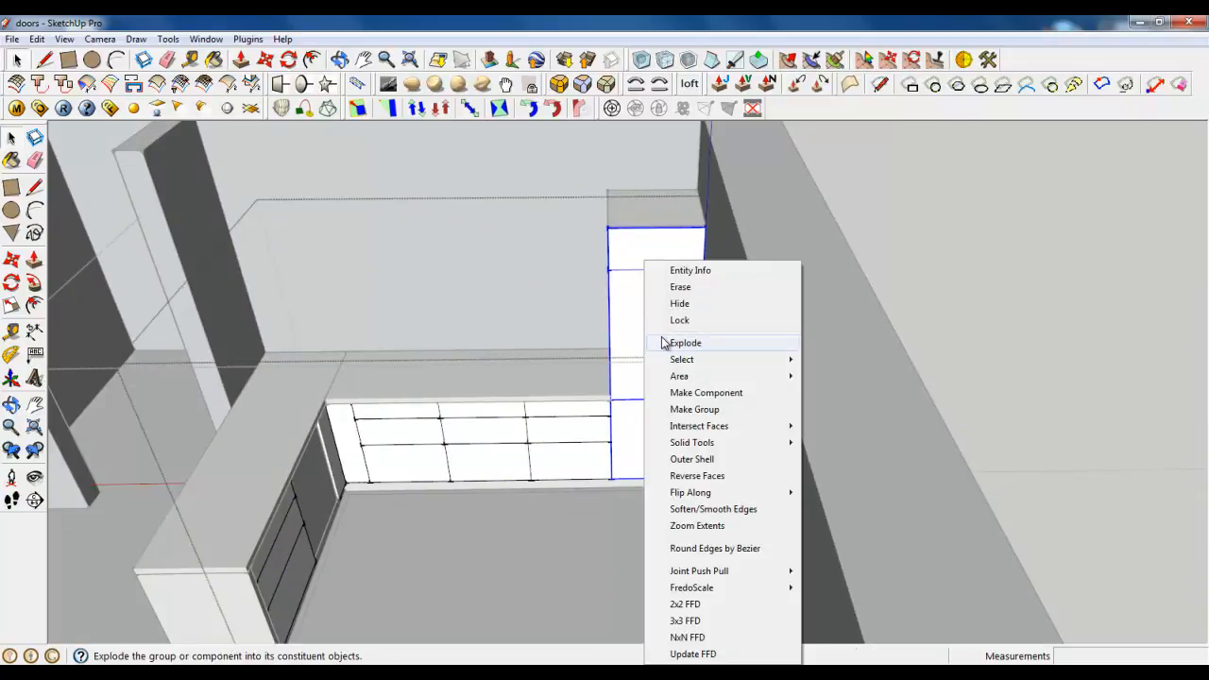
{"action": "left_click", "coordinate": [684, 343]}
{"action": "left_click", "coordinate": [597, 450]}
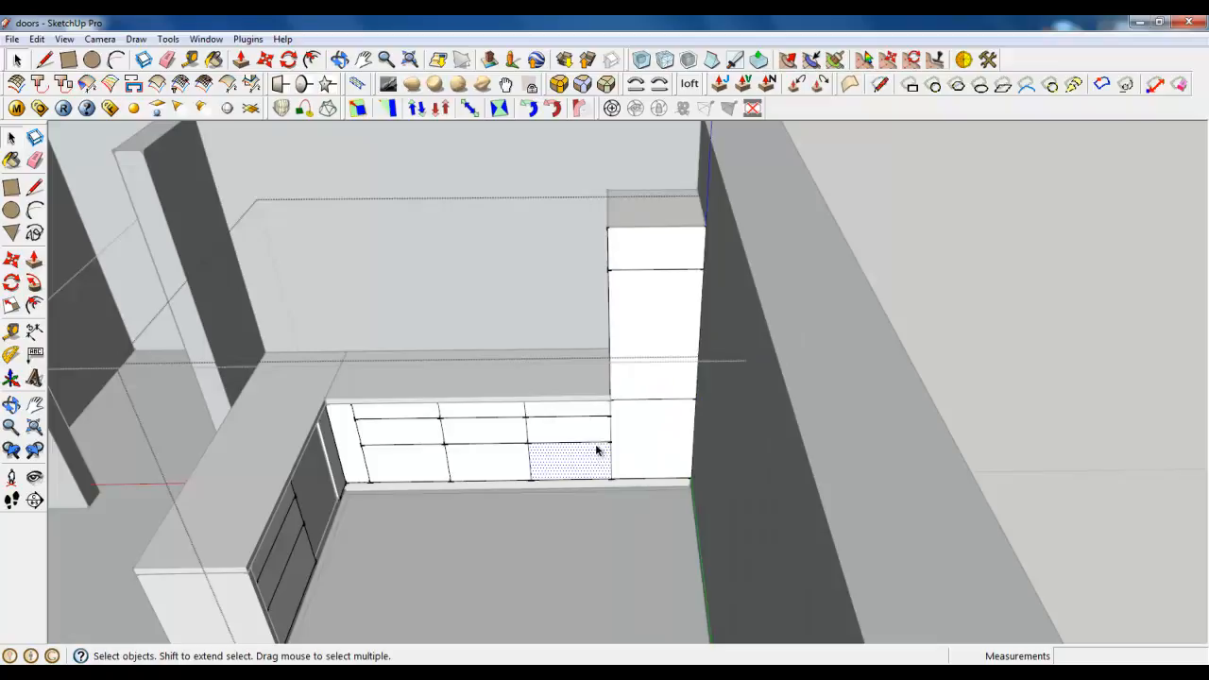
{"action": "right_click", "coordinate": [388, 533]}
{"action": "left_click", "coordinate": [452, 536]}
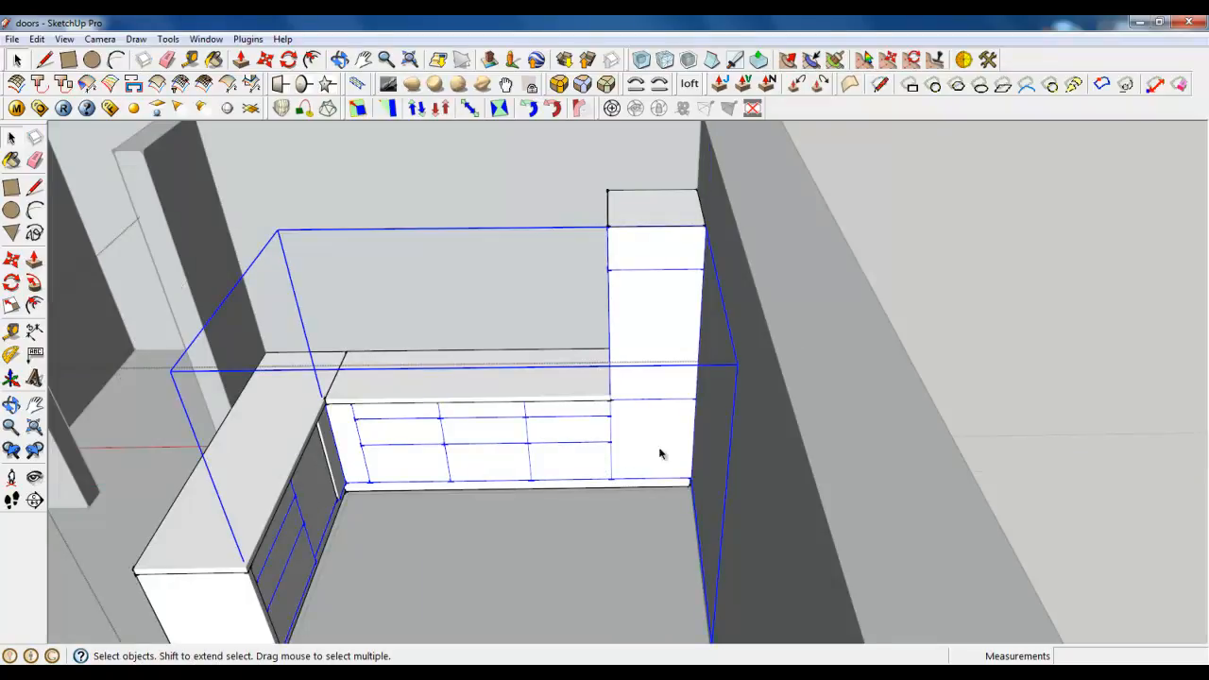
Outline a 700 mm high rectangular profile at the upper rear corner of the tall cabinet's side face with the Line tool.
{"action": "scroll", "coordinate": [660, 454], "scroll_direction": "down", "scroll_amount": 5}
{"action": "mouse_move", "coordinate": [532, 480]}
{"action": "middle_mouse_down"}
{"action": "mouse_move", "coordinate": [545, 384]}
{"action": "mouse_move", "coordinate": [684, 359]}
{"action": "middle_mouse_up"}
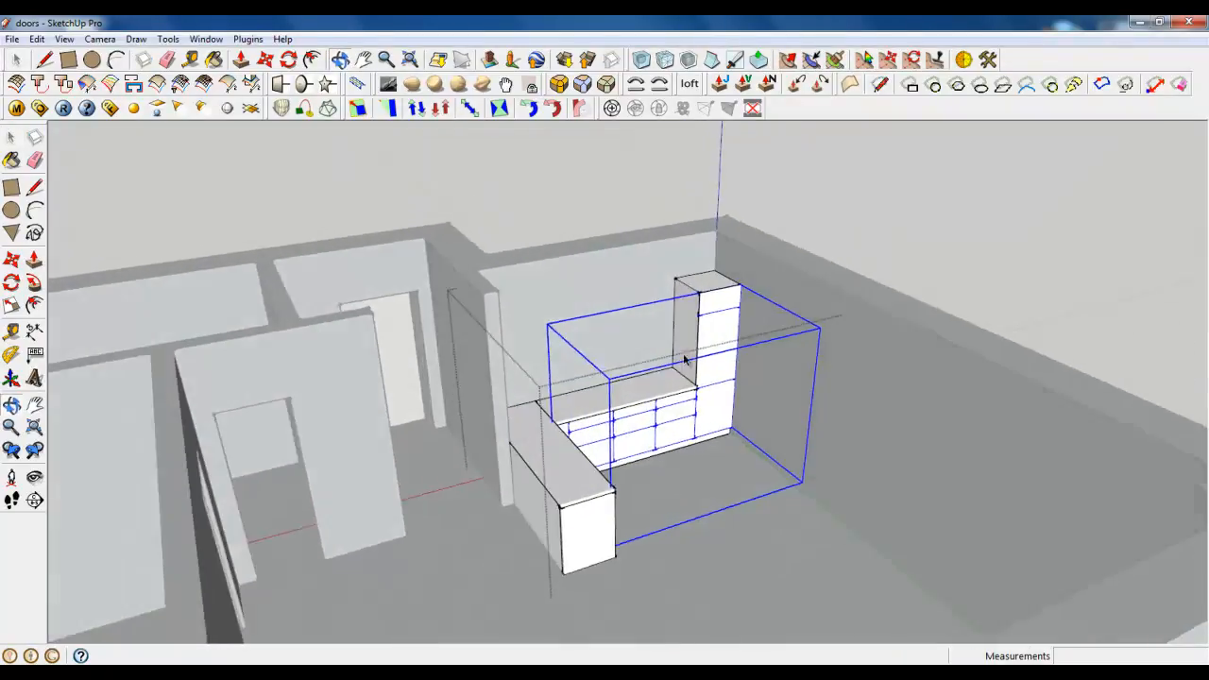
{"action": "scroll", "coordinate": [685, 359], "scroll_direction": "up", "scroll_amount": 1}
{"action": "left_click", "coordinate": [683, 320]}
{"action": "scroll", "coordinate": [612, 298], "scroll_direction": "up", "scroll_amount": 1}
{"action": "middle_click_drag", "start_coordinate": [653, 303], "coordinate": [505, 339]}
{"action": "scroll", "coordinate": [575, 276], "scroll_direction": "up", "scroll_amount": 1}
{"action": "middle_click_drag", "start_coordinate": [579, 277], "coordinate": [803, 319]}
{"action": "left_click", "coordinate": [44, 63]}
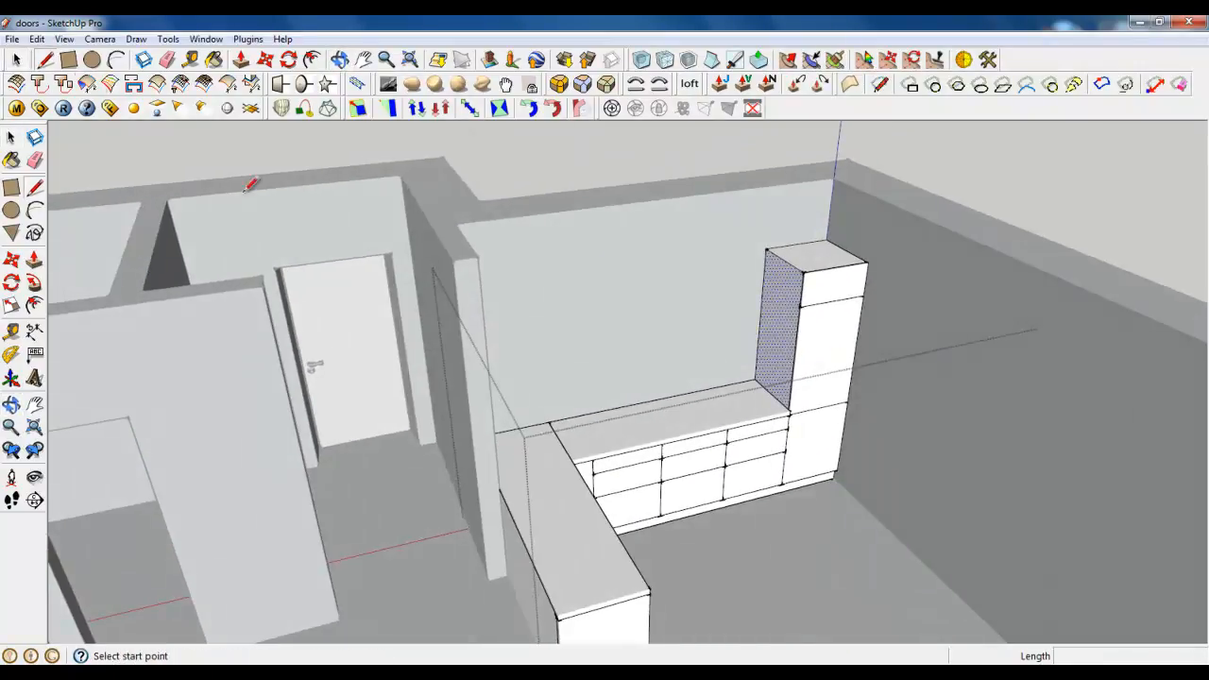
{"action": "scroll", "coordinate": [743, 257], "scroll_direction": "up", "scroll_amount": 3}
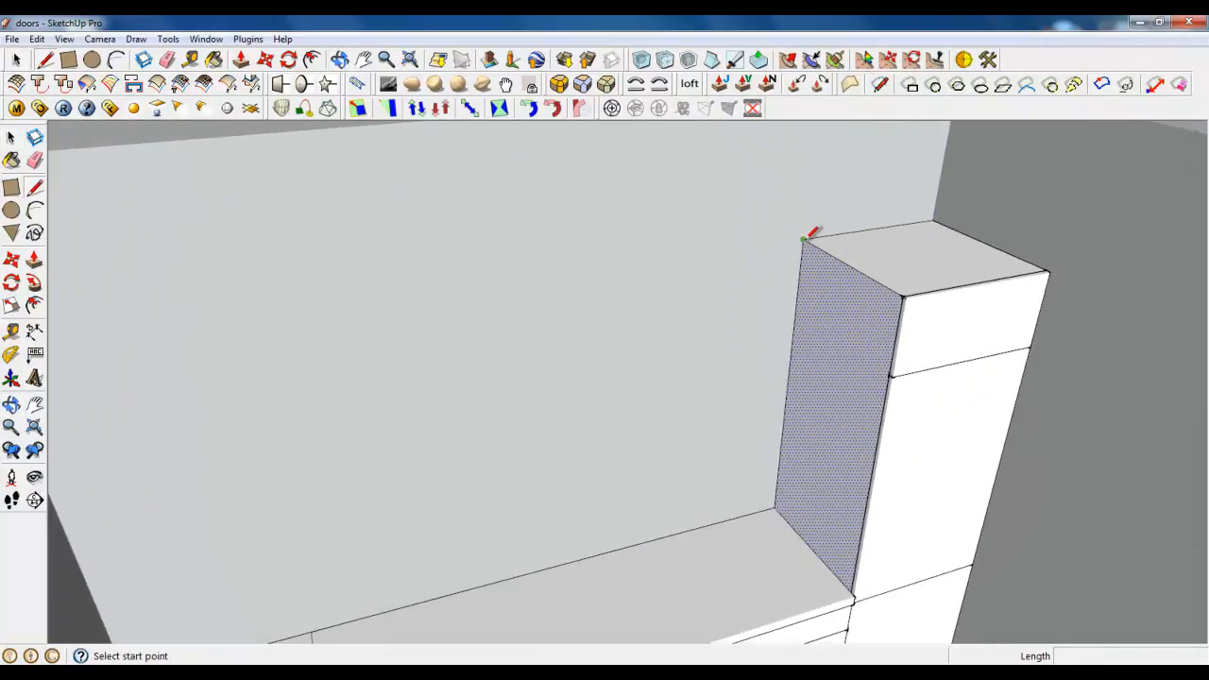
{"action": "left_click", "coordinate": [803, 239]}
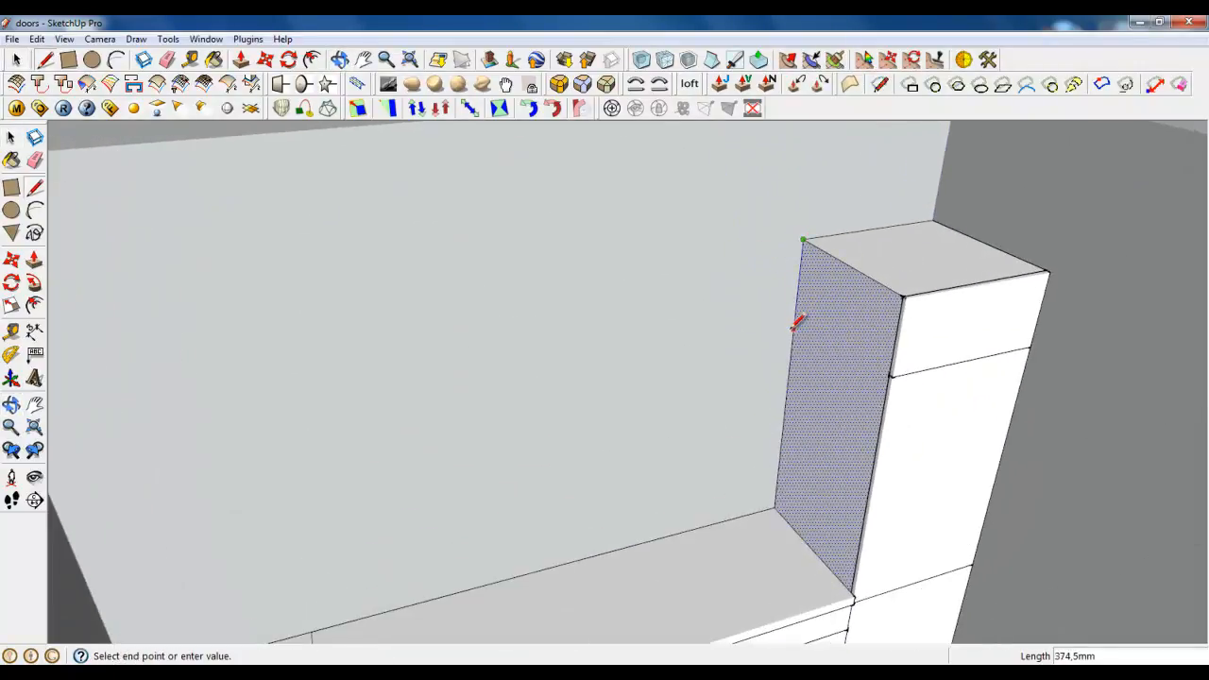
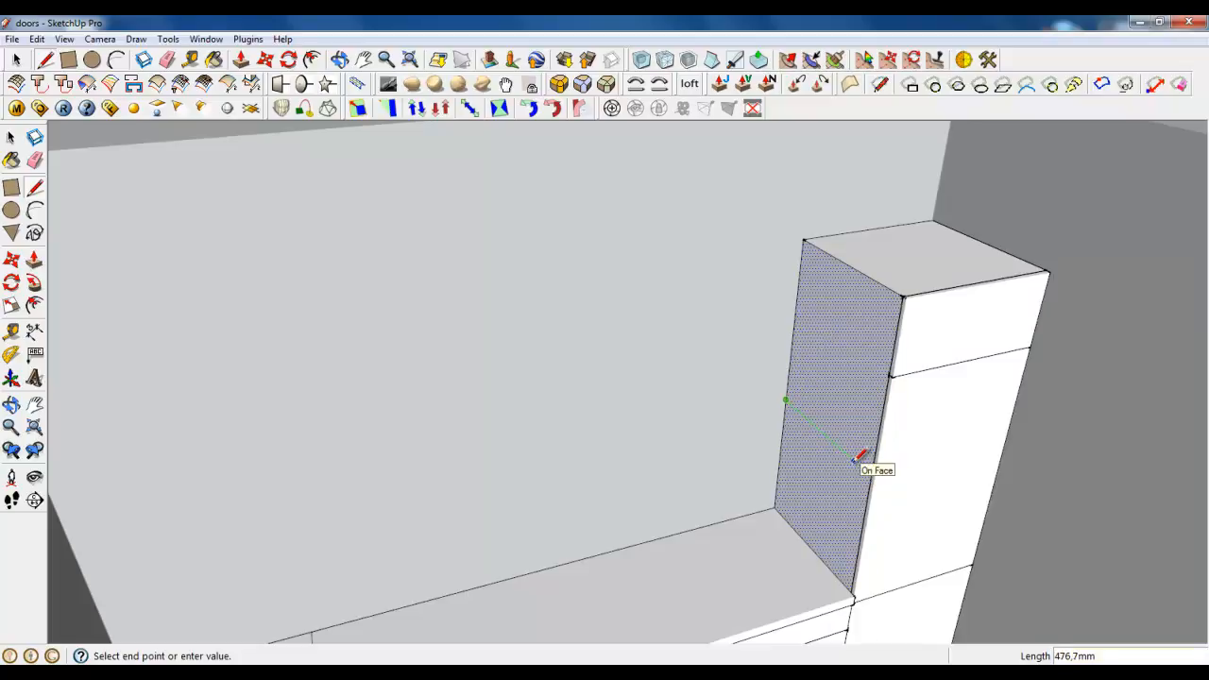
{"action": "key", "text": "Return"}
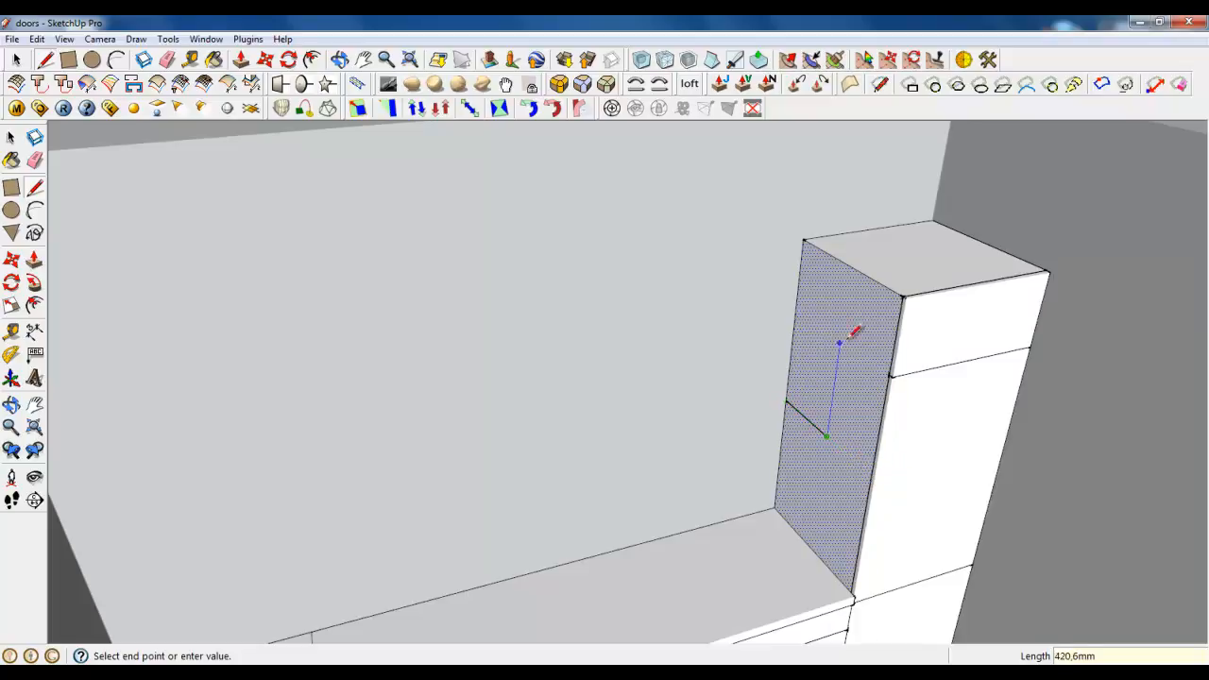
{"action": "left_click", "coordinate": [850, 267]}
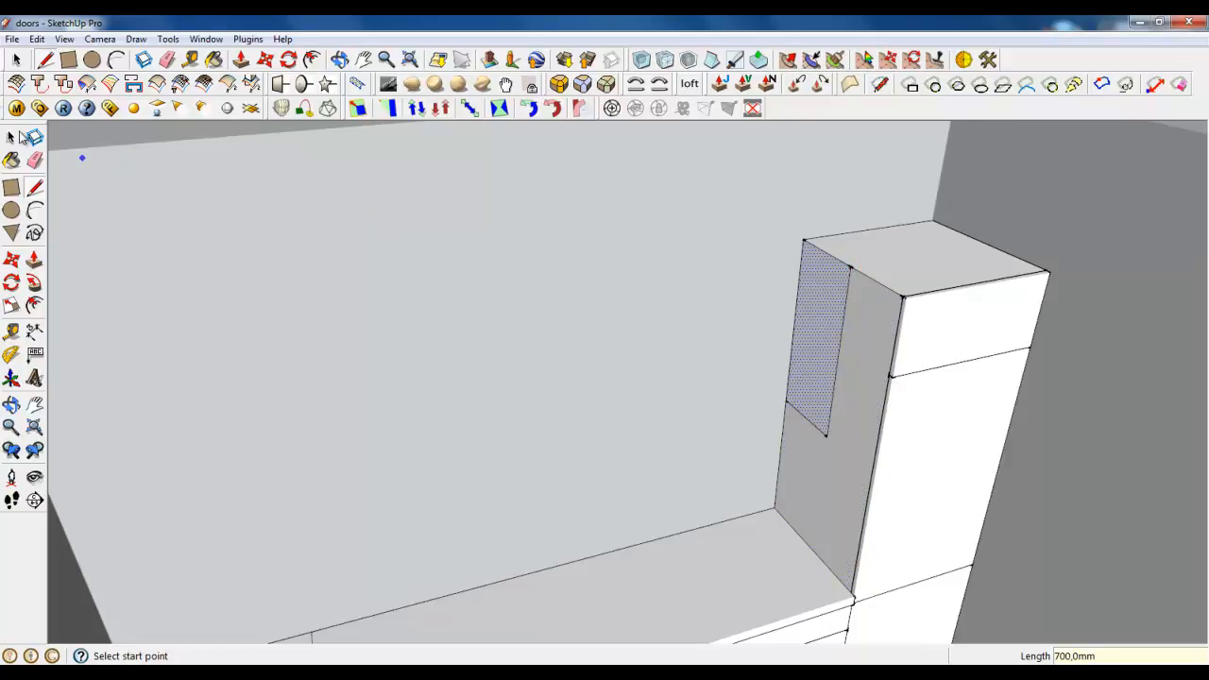
Push/pull the outlined profile about 2583.5 mm along the wall to the opposite side wall, forming the wall cabinet above the worktop.
{"action": "left_click", "coordinate": [16, 59]}
{"action": "scroll", "coordinate": [719, 392], "scroll_direction": "down", "scroll_amount": 2}
{"action": "left_click", "coordinate": [241, 60]}
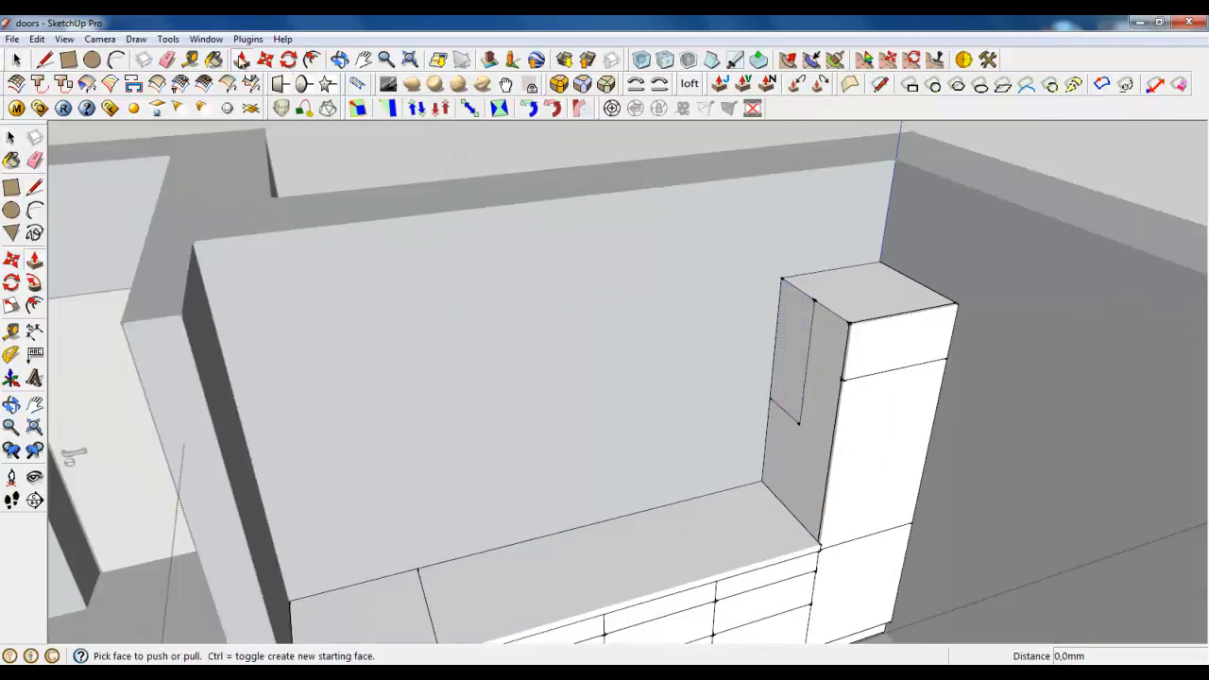
{"action": "left_click", "coordinate": [783, 380]}
{"action": "middle_click_drag", "start_coordinate": [650, 400], "coordinate": [501, 449]}
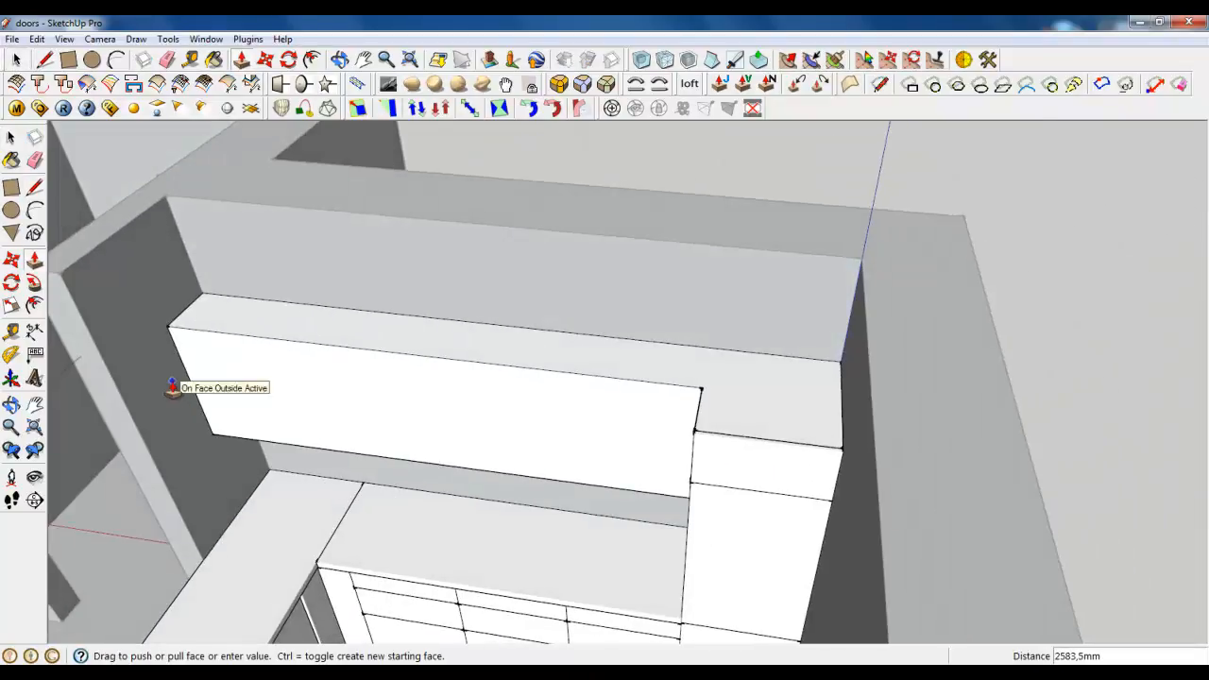
{"action": "left_click", "coordinate": [174, 388]}
Copy the wall cabinet's vertical front edge at the far side wall 300 mm inward along its front face.
{"action": "left_click", "coordinate": [45, 60]}
{"action": "left_click", "coordinate": [168, 327]}
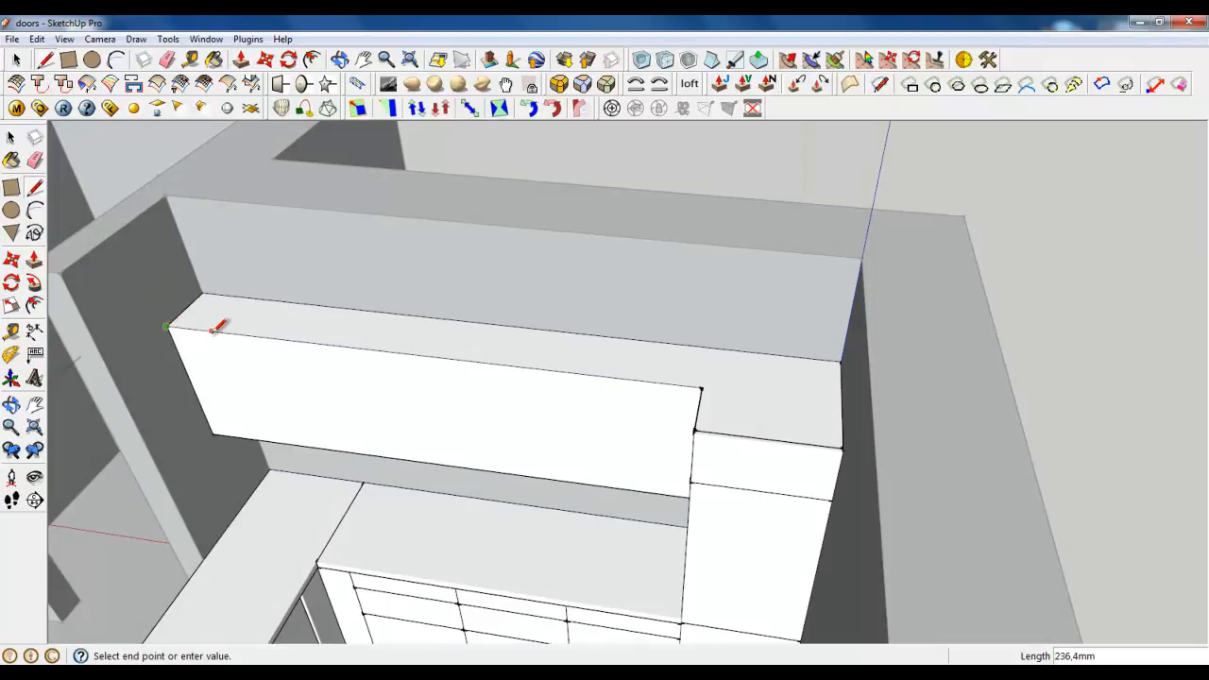
{"action": "left_click", "coordinate": [16, 60]}
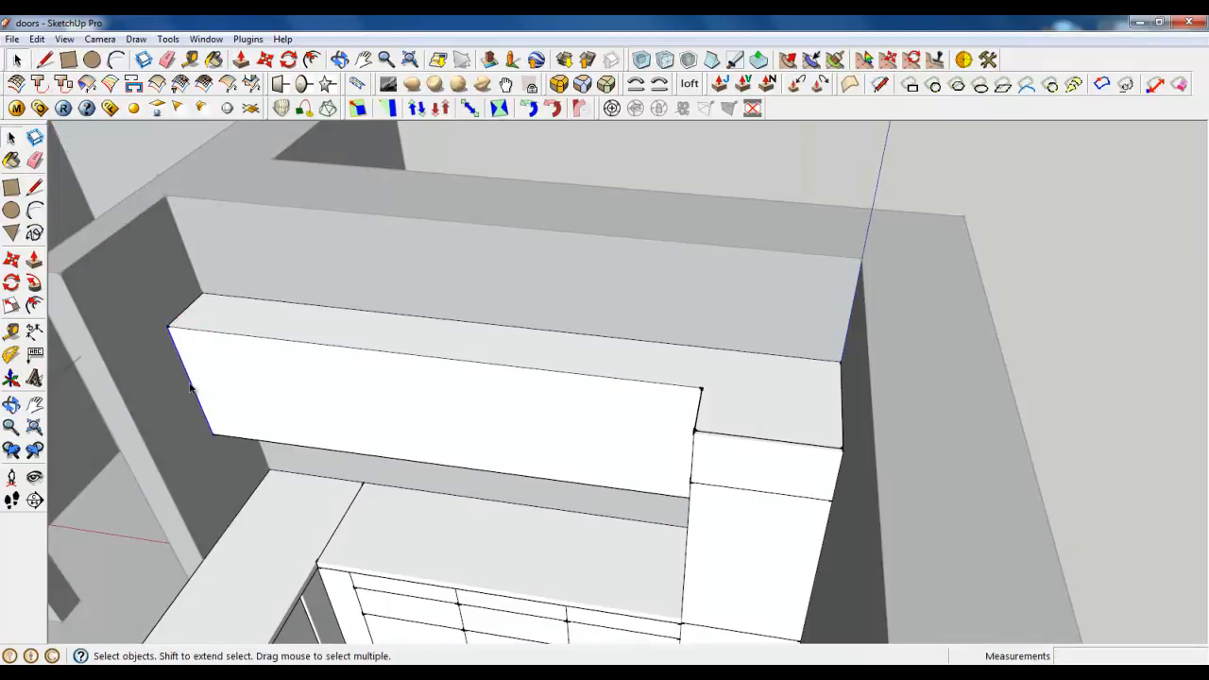
{"action": "left_click", "coordinate": [266, 59]}
{"action": "key", "text": "ctrl"}
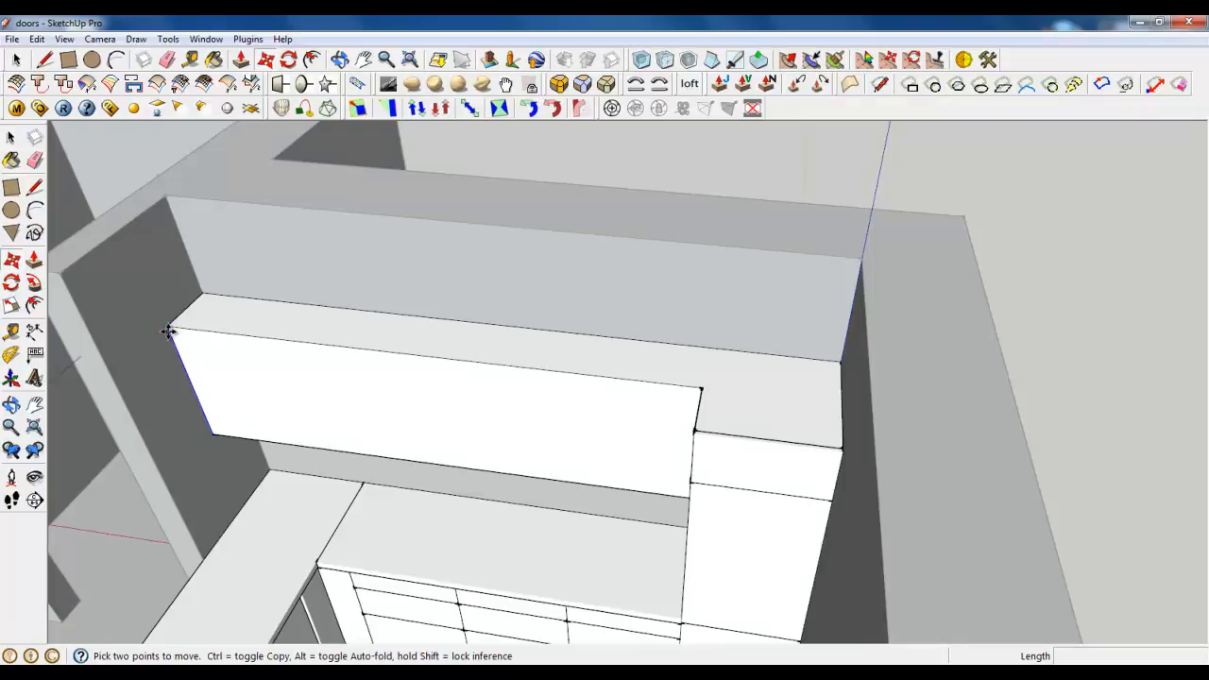
{"action": "left_click", "coordinate": [167, 330]}
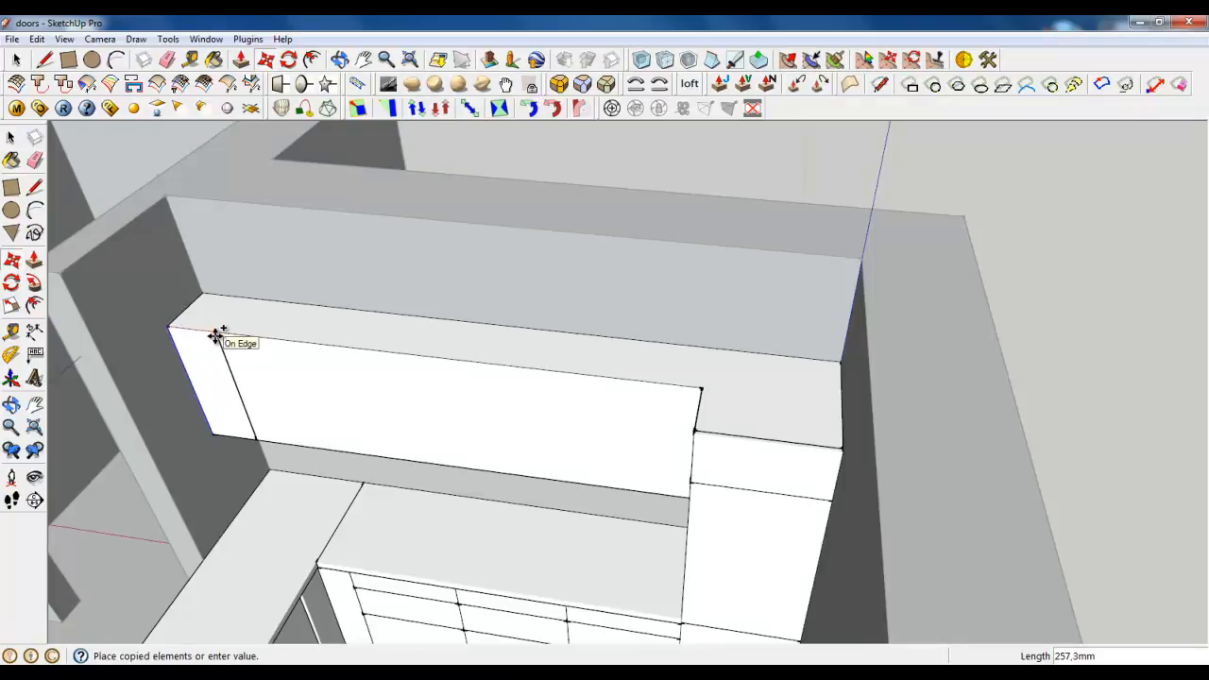
{"action": "type", "text": "300"}
{"action": "key", "text": "Return"}
Push/pull the 300 mm wide strip forward about 402.7 mm to the end of the side wall.
{"action": "left_click", "coordinate": [241, 60]}
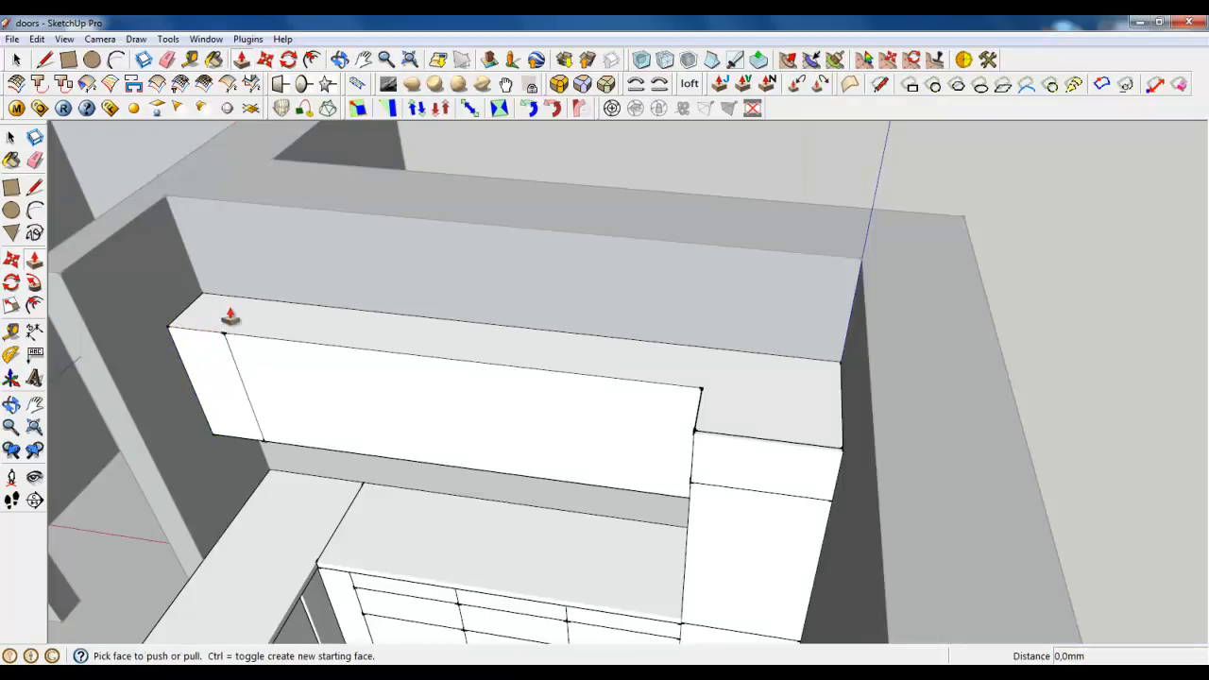
{"action": "left_click", "coordinate": [214, 359]}
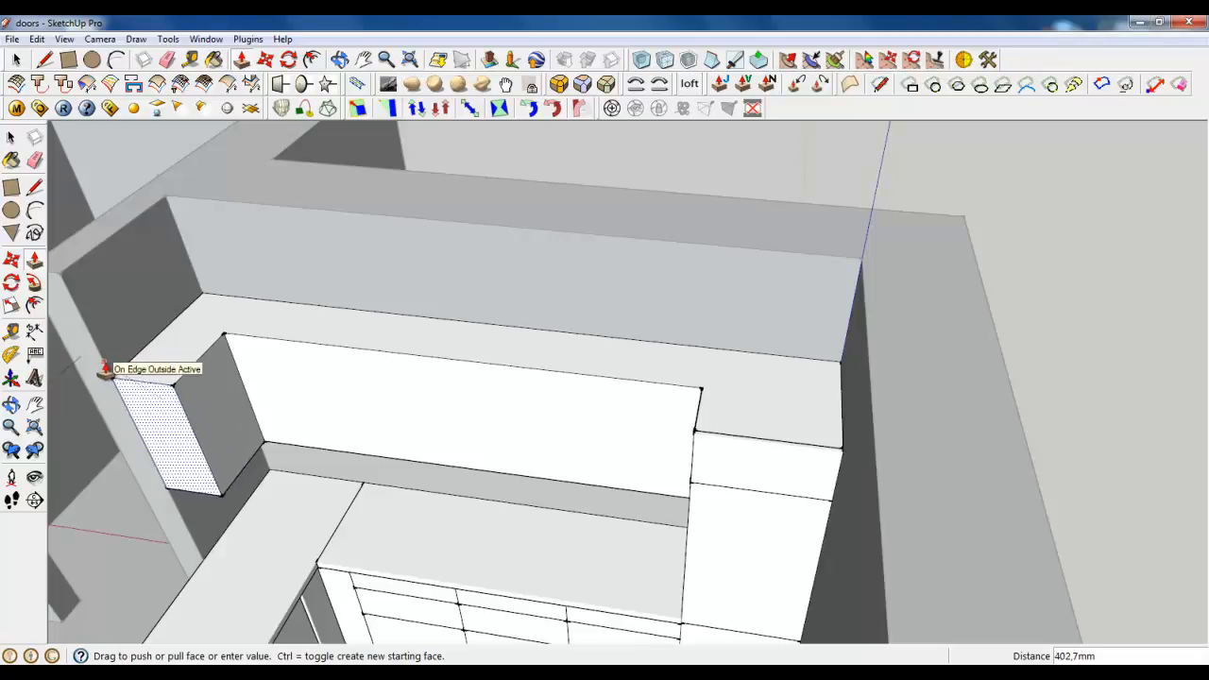
{"action": "left_click", "coordinate": [108, 365]}
{"action": "middle_click_drag", "start_coordinate": [108, 364], "coordinate": [434, 554]}
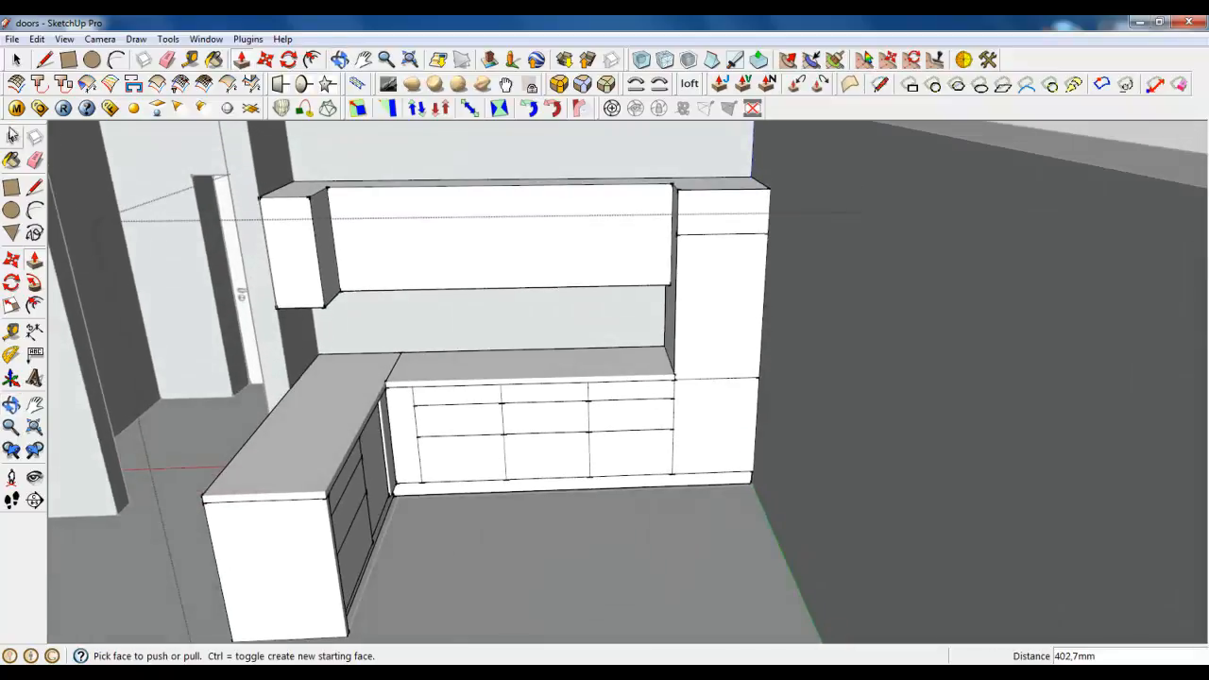
{"action": "left_click", "coordinate": [44, 60]}
{"action": "scroll", "coordinate": [405, 236], "scroll_direction": "up", "scroll_amount": 5}
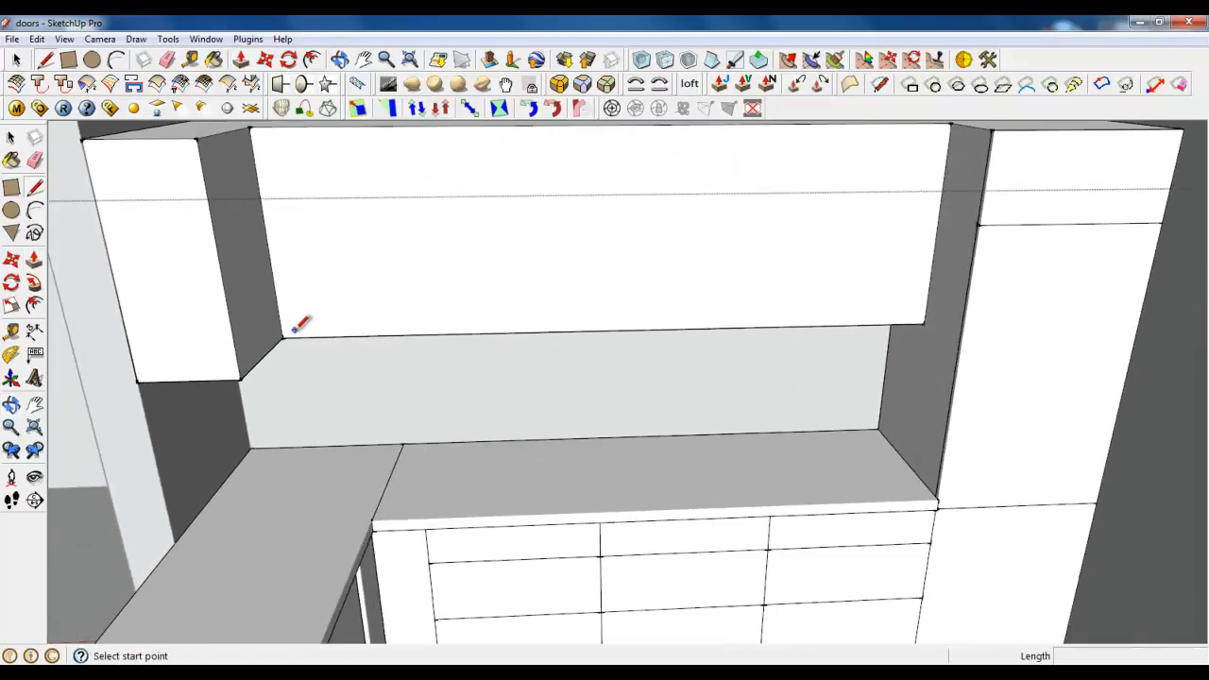
{"action": "left_click", "coordinate": [283, 336]}
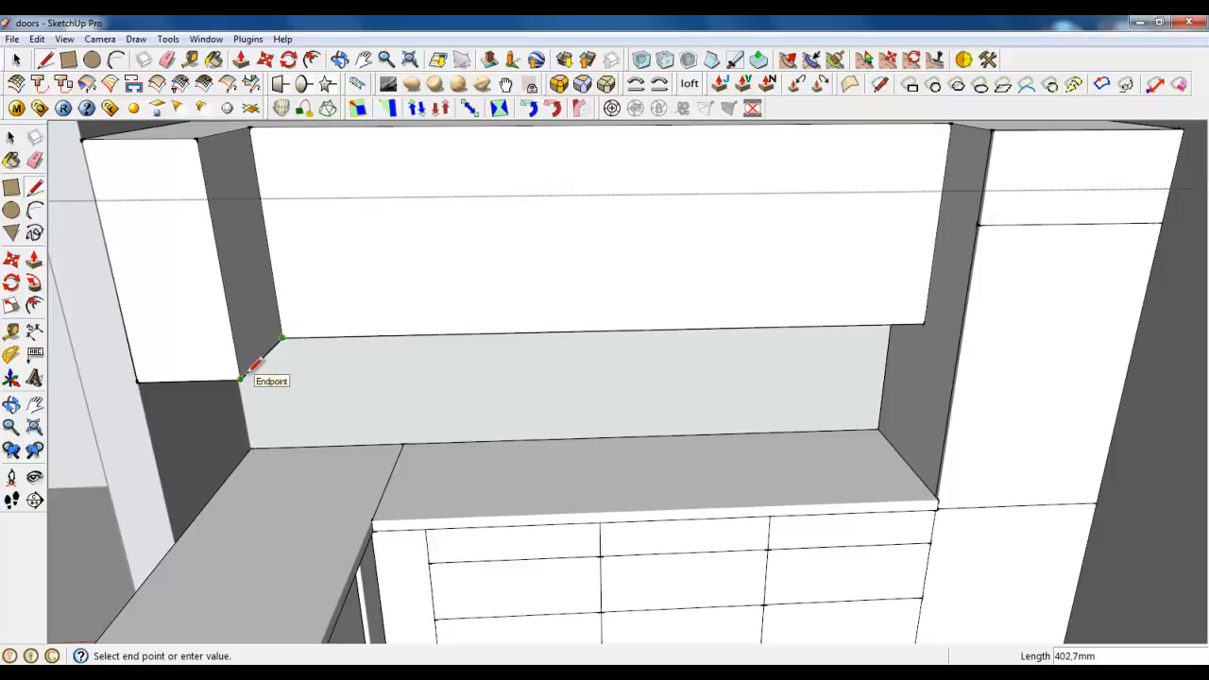
{"action": "left_click", "coordinate": [69, 59]}
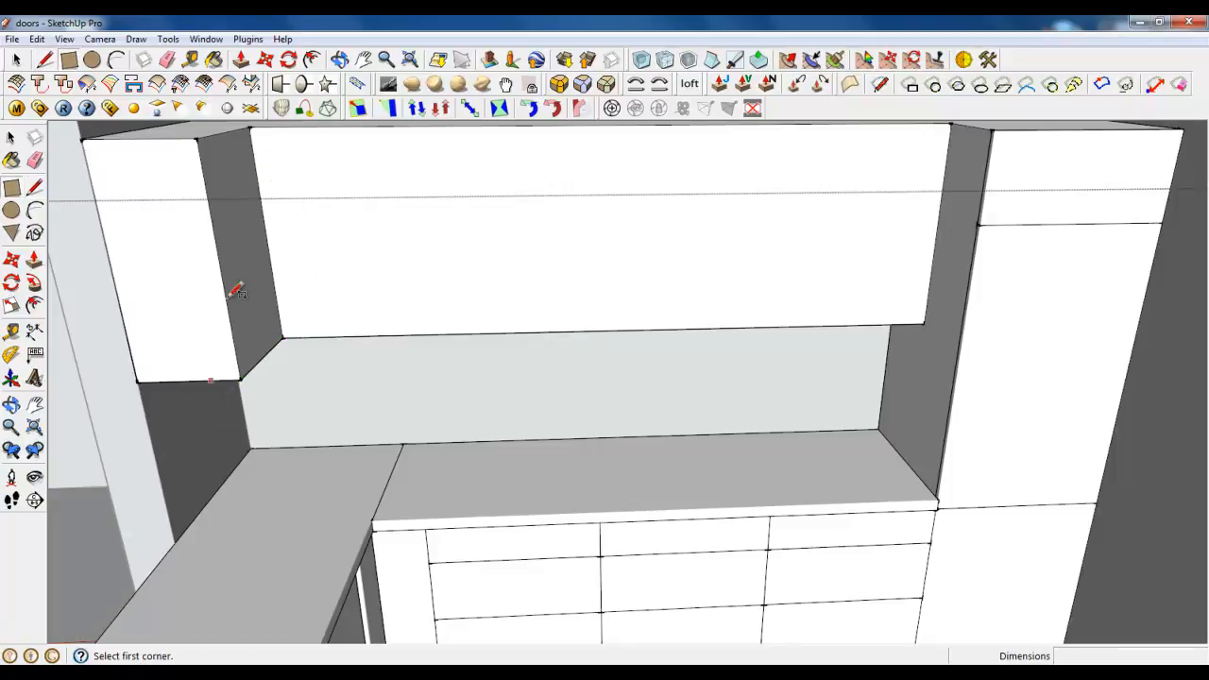
{"action": "left_click", "coordinate": [10, 137]}
Open the Kitchen zone final render from the Heh folder, examine the wall cabinets' door layout up close, and return to SketchUp.
{"action": "left_click", "coordinate": [63, 659]}
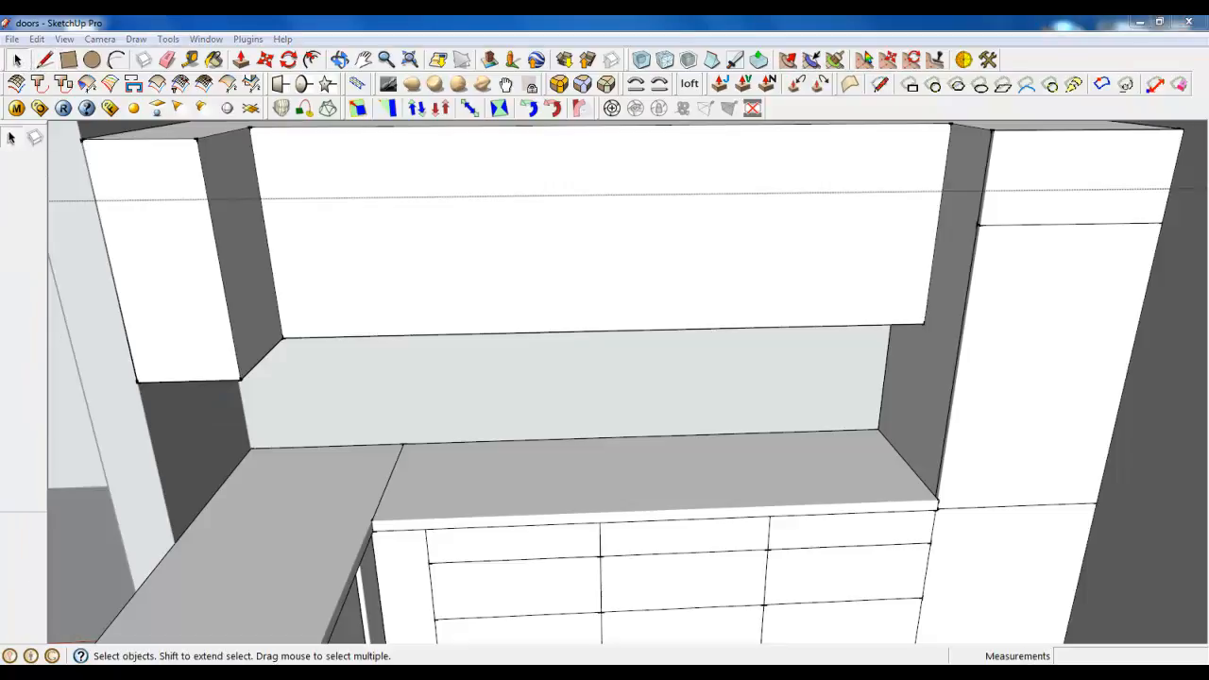
{"action": "double_click", "coordinate": [759, 188]}
{"action": "scroll", "coordinate": [356, 309], "scroll_direction": "up", "scroll_amount": 4}
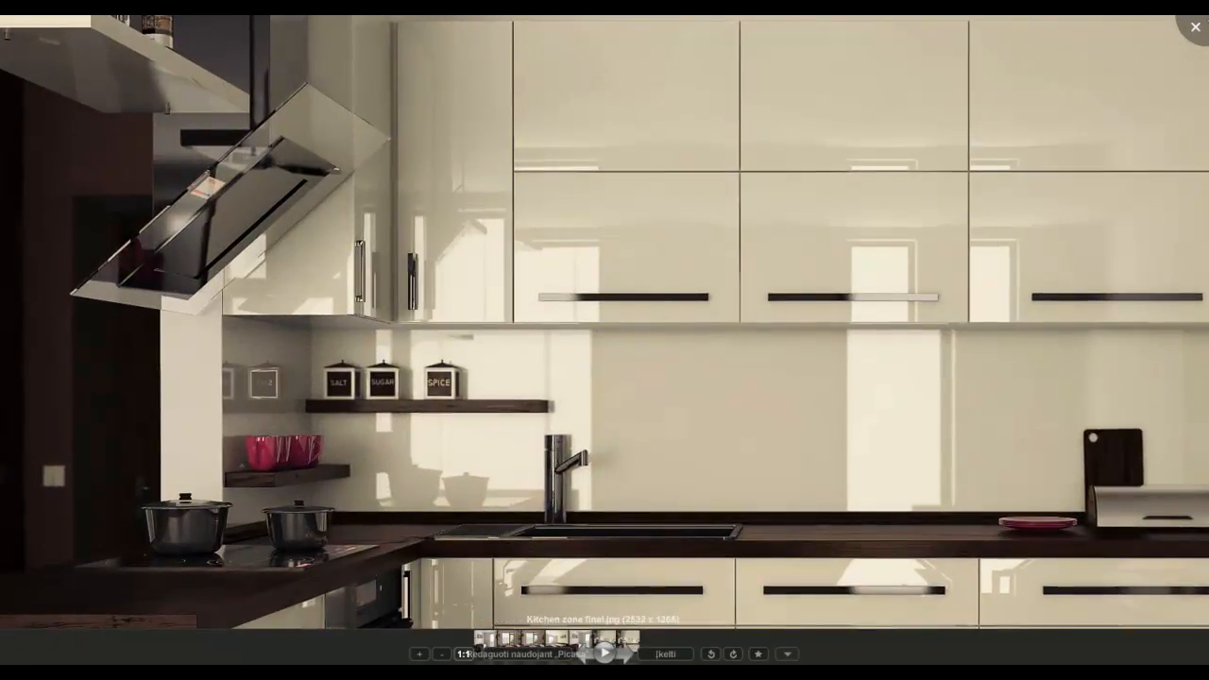
{"action": "key", "text": "Escape"}
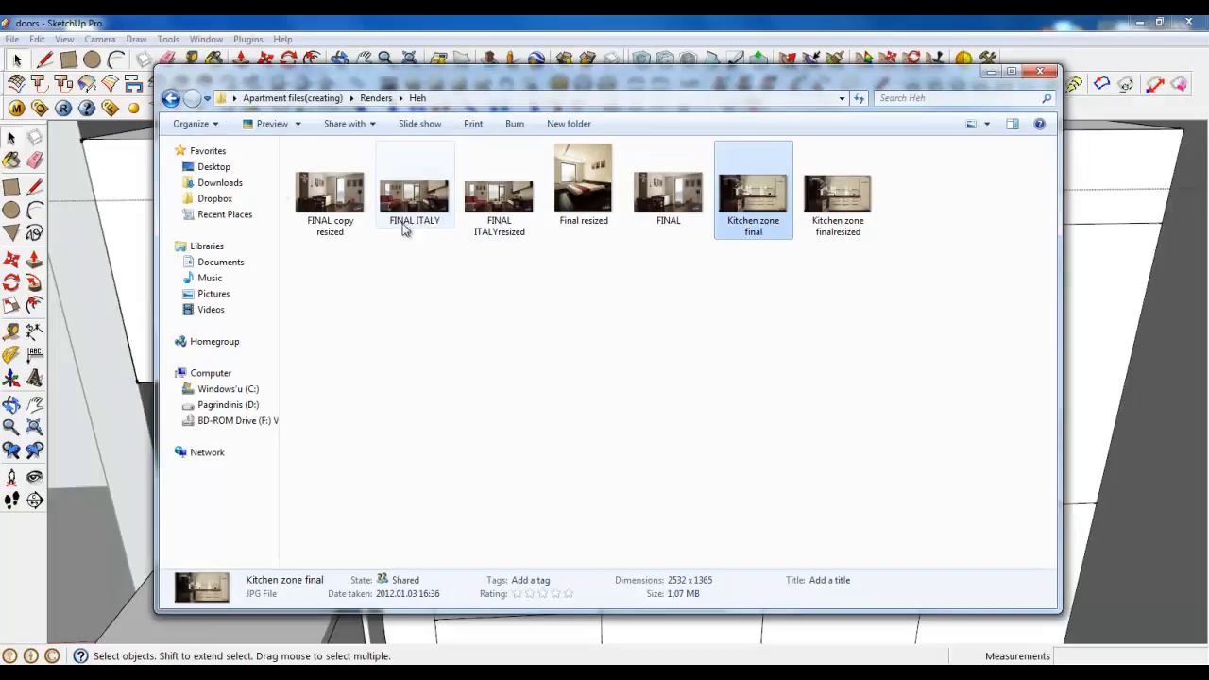
{"action": "left_click", "coordinate": [292, 31]}
Draw a 700 mm vertical divider across the wall cabinet's front, 300 mm from the inner corner with the projecting section.
{"action": "left_click", "coordinate": [41, 59]}
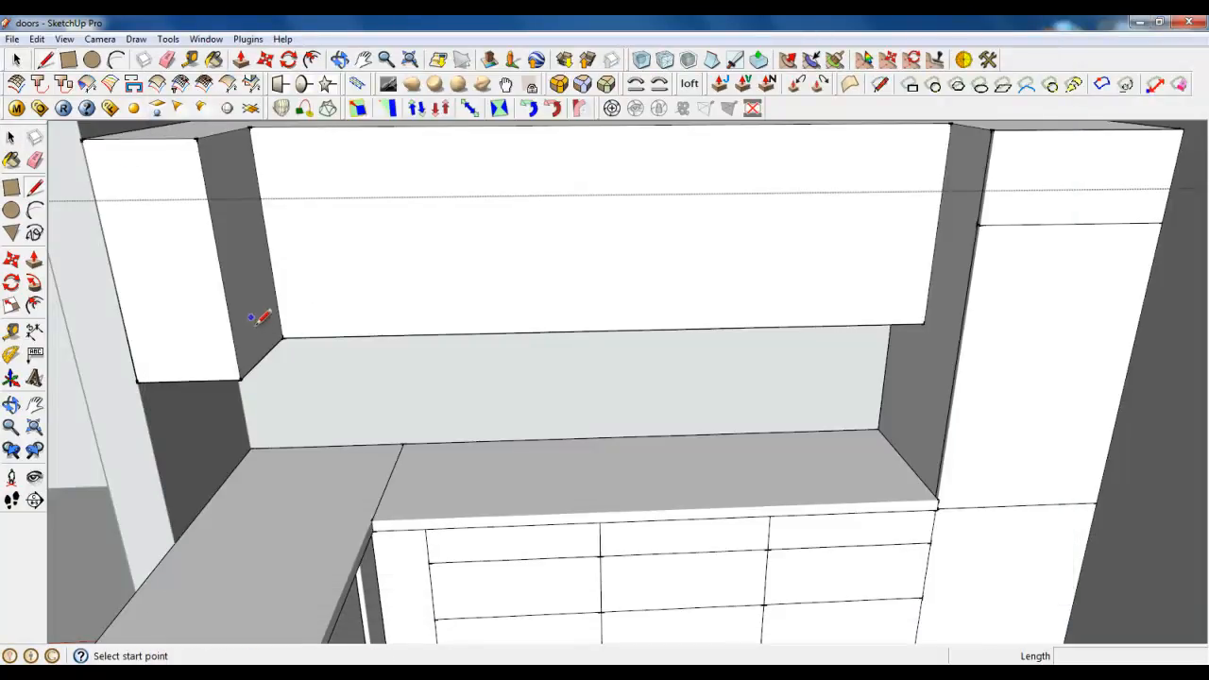
{"action": "left_click", "coordinate": [282, 336]}
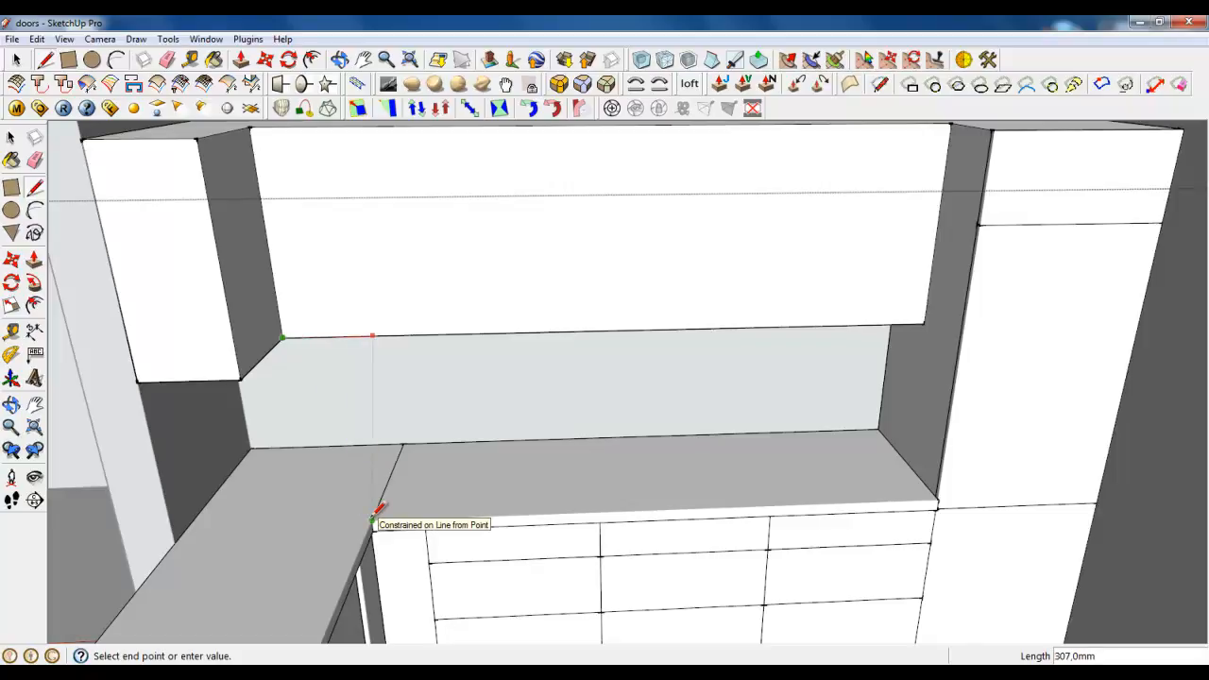
{"action": "key", "text": "Return"}
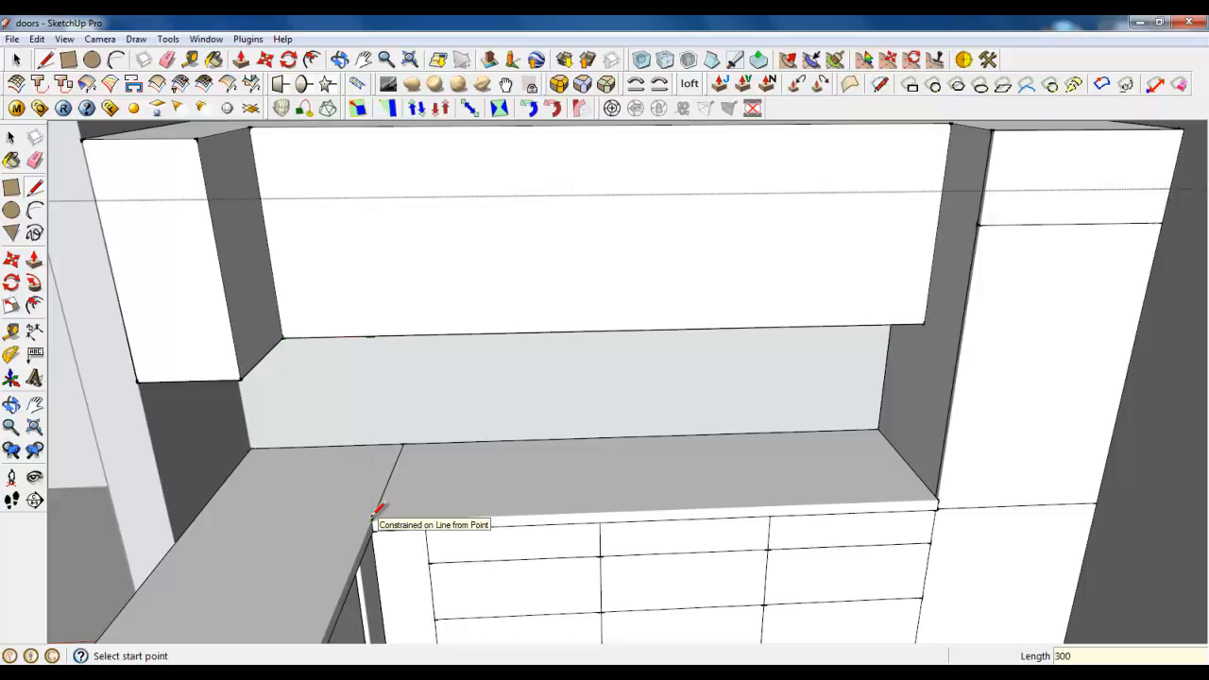
{"action": "left_click", "coordinate": [371, 330]}
{"action": "middle_click_drag", "start_coordinate": [377, 324], "coordinate": [378, 194]}
{"action": "left_click", "coordinate": [358, 196]}
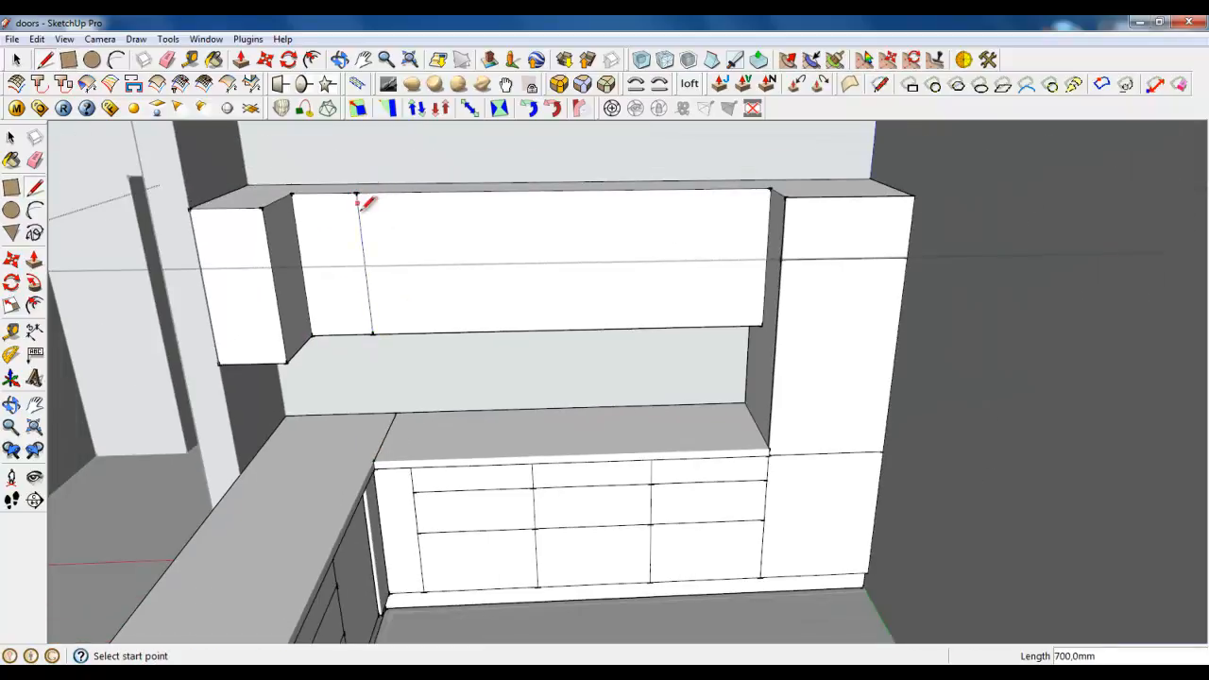
Draw a 780 mm line along the wall cabinet's lower edge from the divider, aligned with the first joint between the base drawers.
{"action": "scroll", "coordinate": [376, 295], "scroll_direction": "up", "scroll_amount": 2}
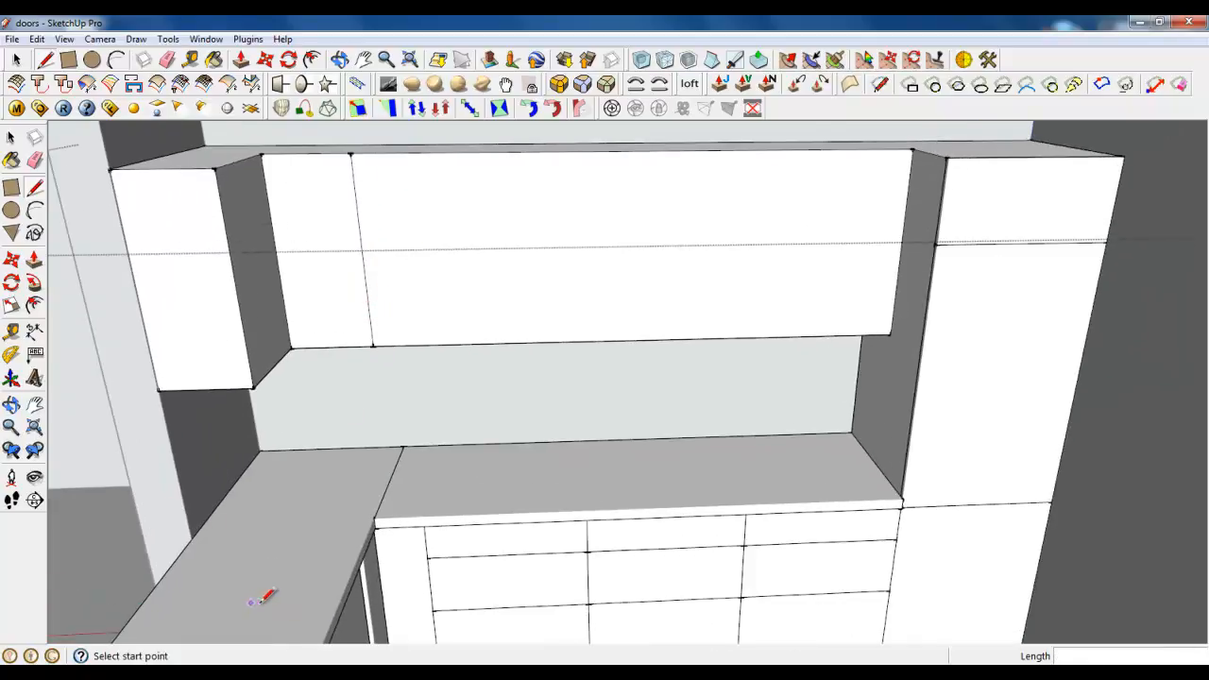
{"action": "middle_click_drag", "start_coordinate": [500, 543], "coordinate": [518, 529]}
{"action": "left_click", "coordinate": [372, 340]}
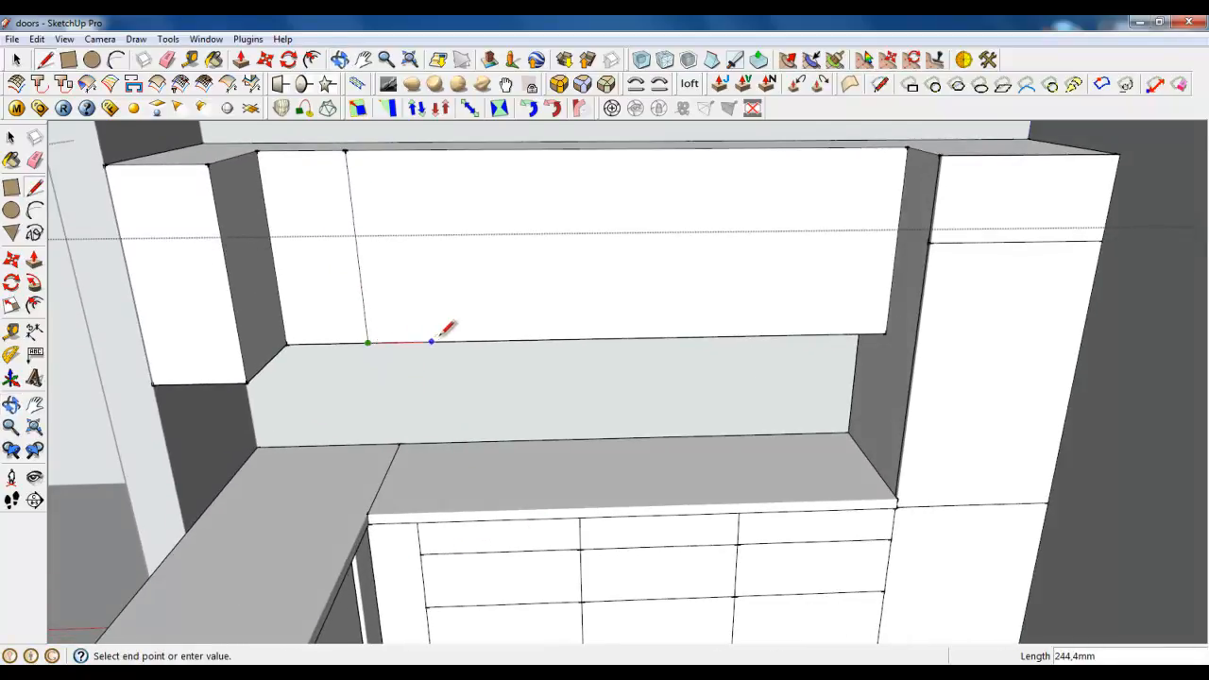
{"action": "middle_click_drag", "start_coordinate": [540, 315], "coordinate": [526, 265]}
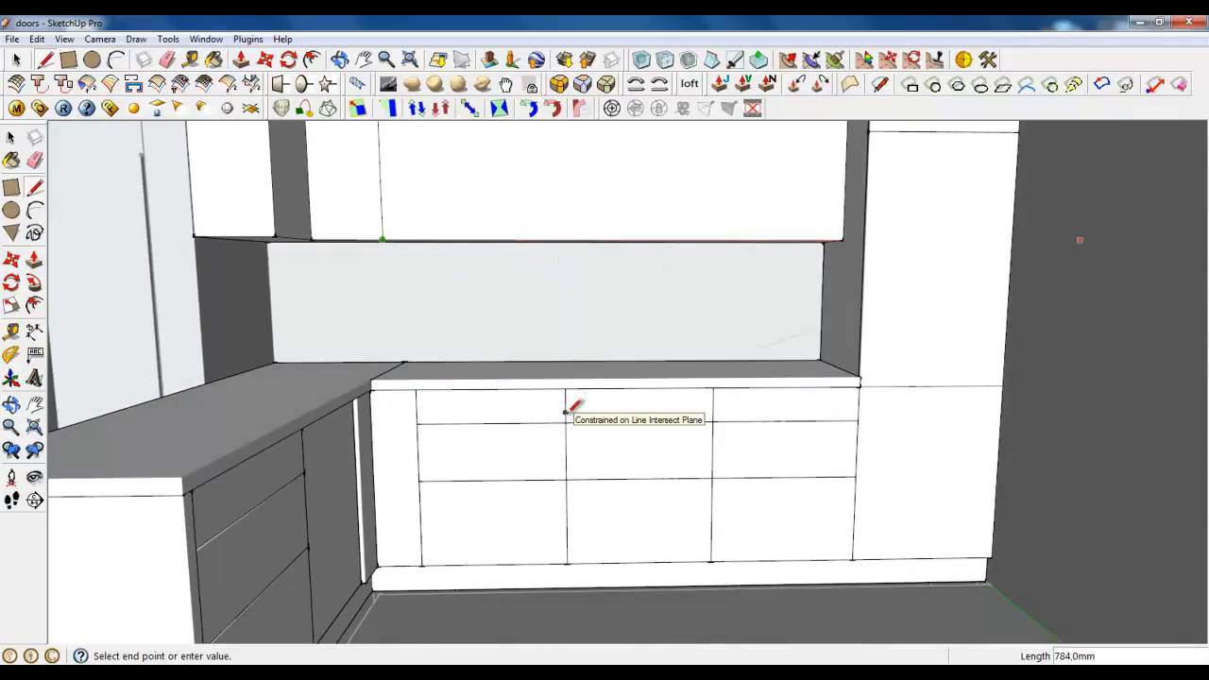
{"action": "scroll", "coordinate": [565, 412], "scroll_direction": "up", "scroll_amount": 6}
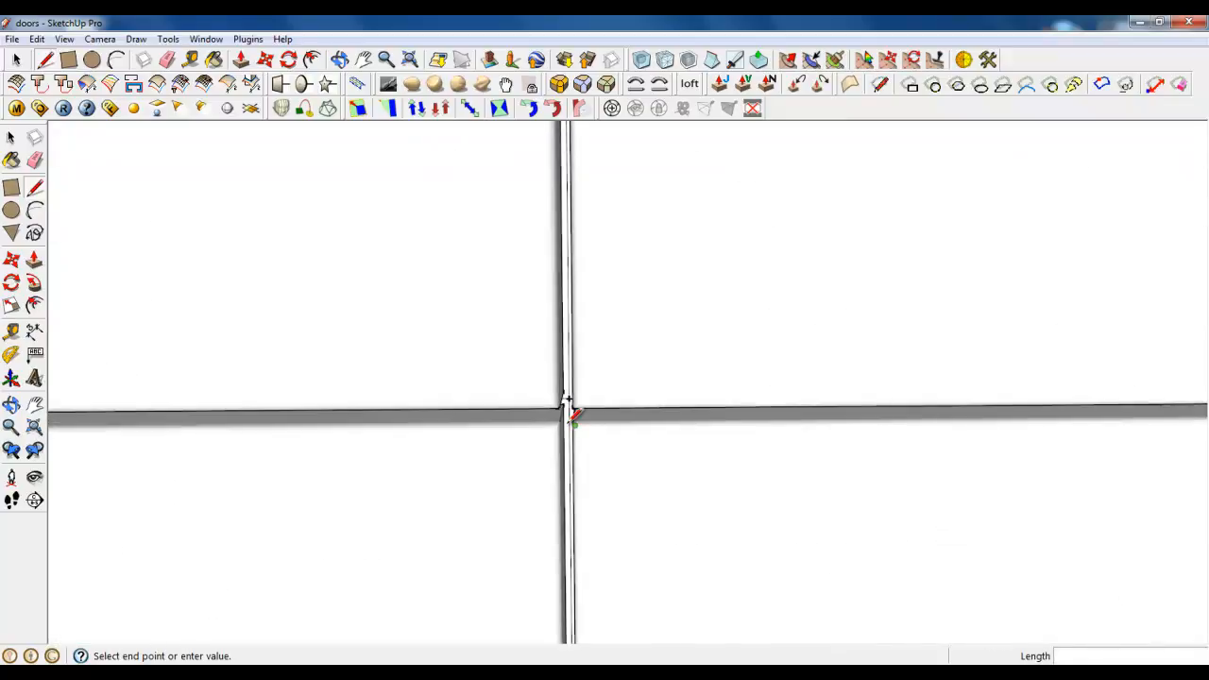
{"action": "scroll", "coordinate": [567, 407], "scroll_direction": "up", "scroll_amount": 2}
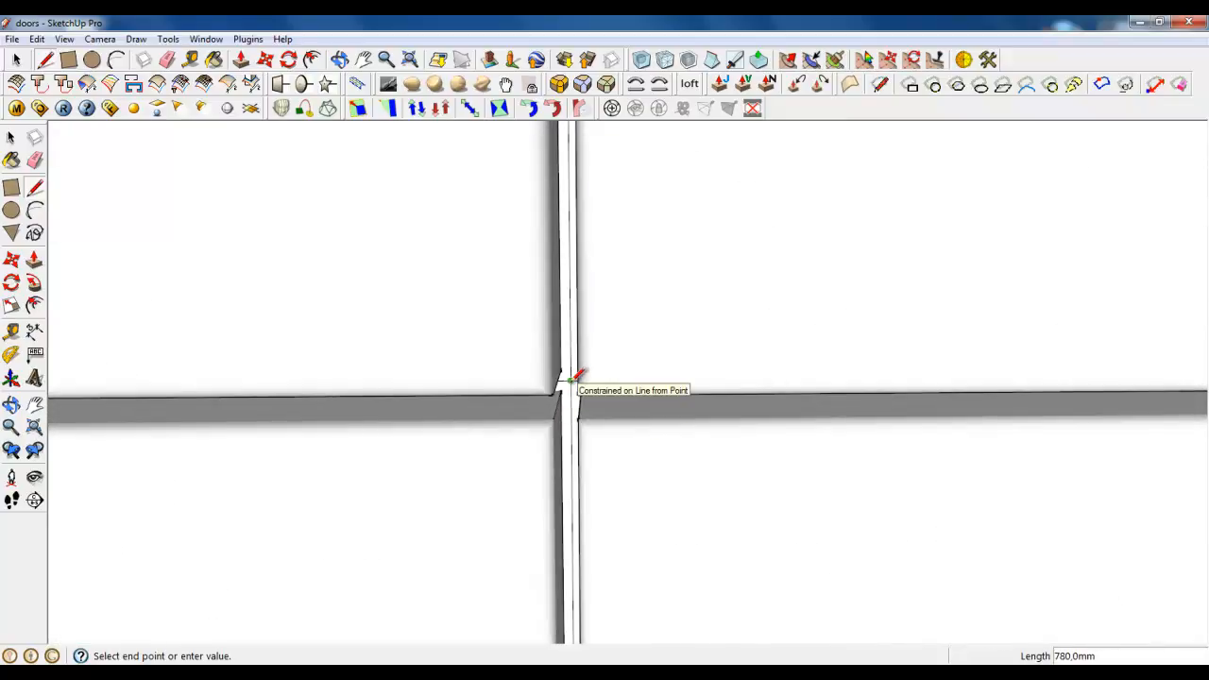
{"action": "key", "text": "Escape"}
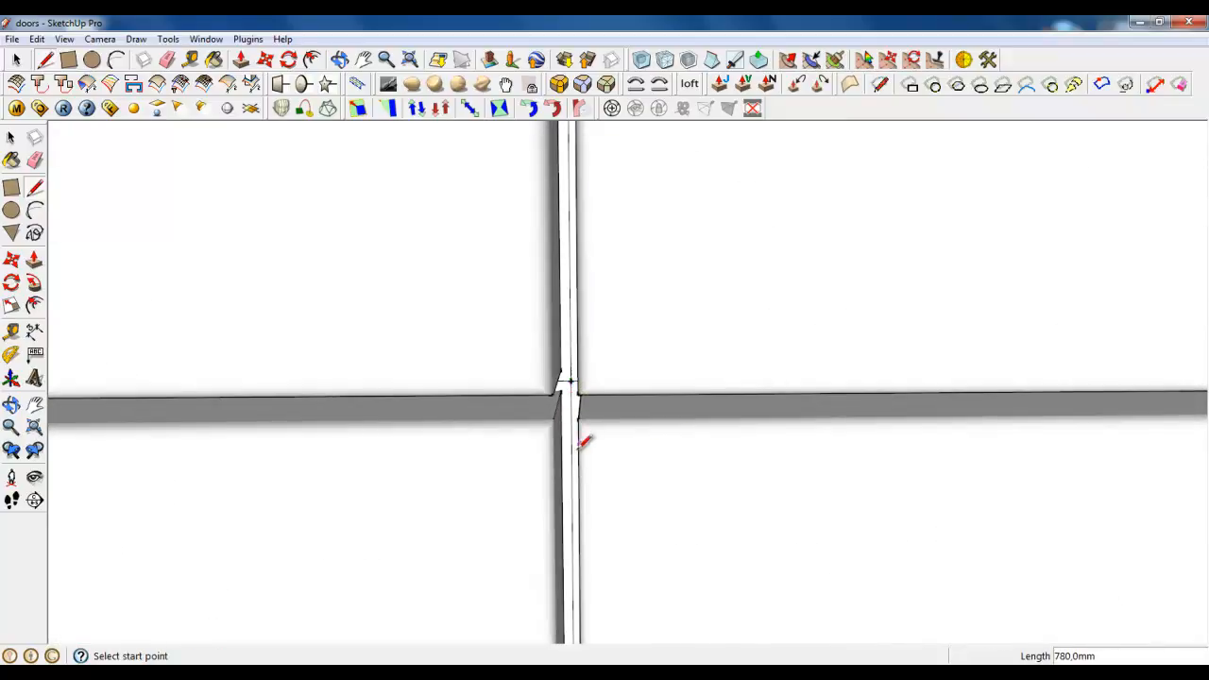
Draw a 700 mm vertical divider from the endpoint of the 780 mm line to the wall cabinet's upper edge.
{"action": "scroll", "coordinate": [607, 520], "scroll_direction": "down", "scroll_amount": 6}
{"action": "scroll", "coordinate": [583, 602], "scroll_direction": "down", "scroll_amount": 3}
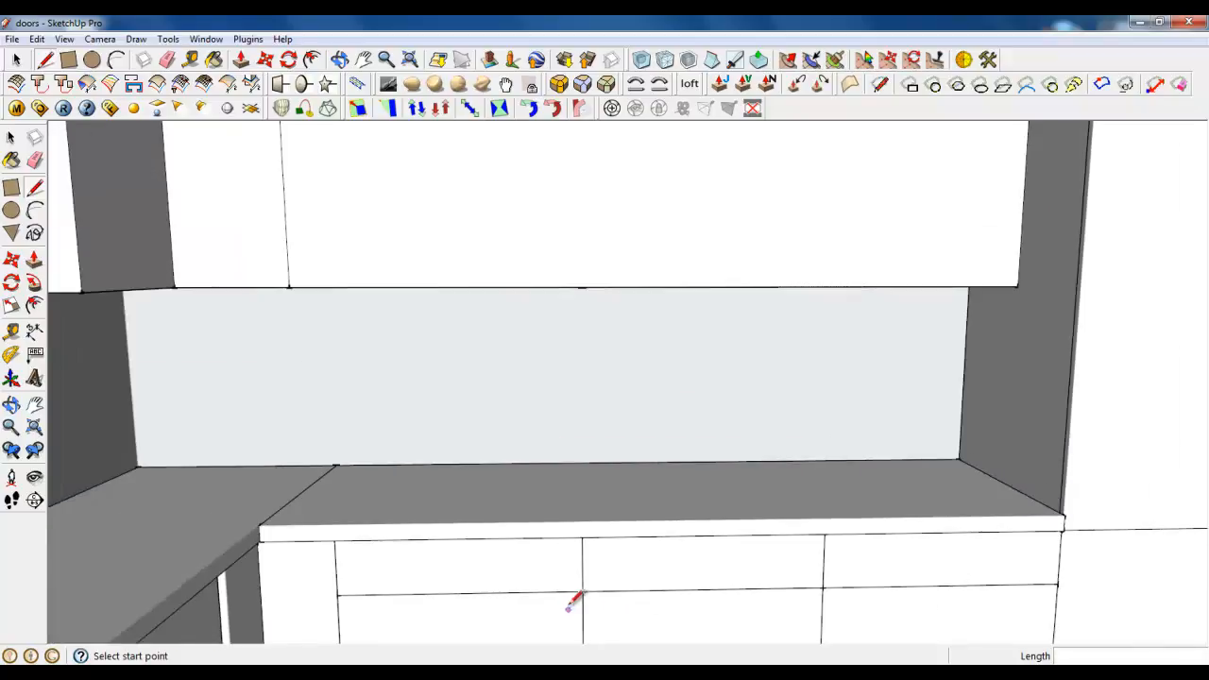
{"action": "middle_click_drag", "start_coordinate": [583, 285], "coordinate": [567, 217]}
{"action": "left_click", "coordinate": [542, 488]}
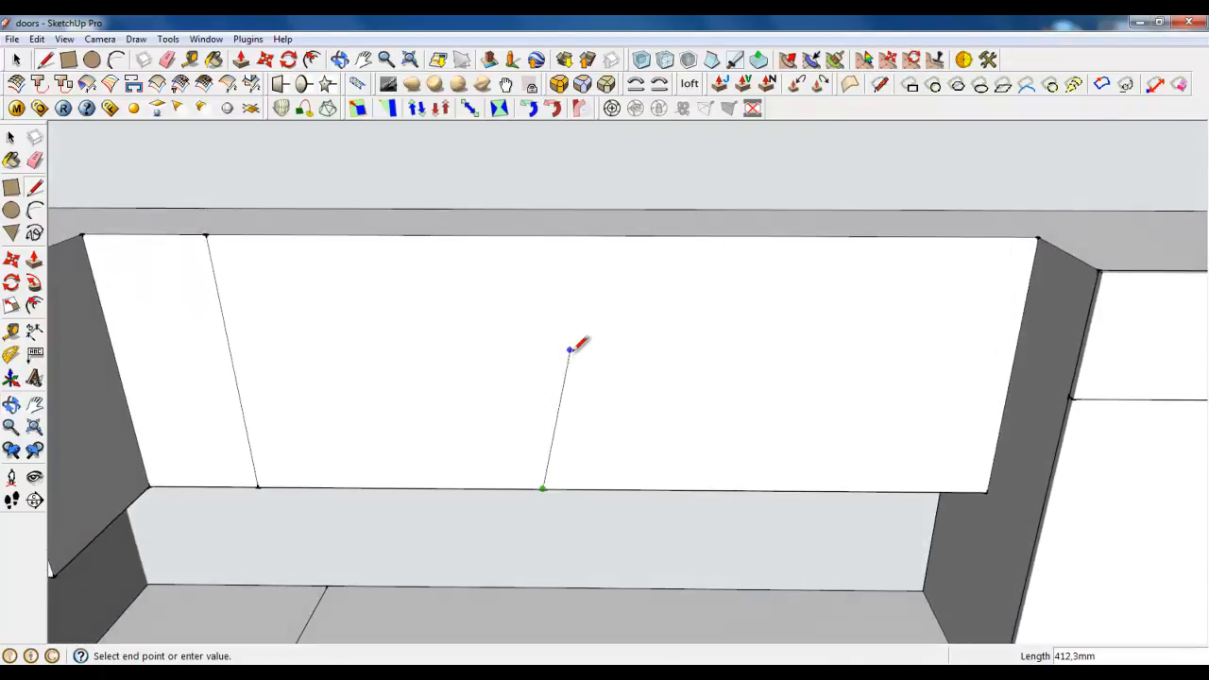
{"action": "left_click", "coordinate": [532, 238]}
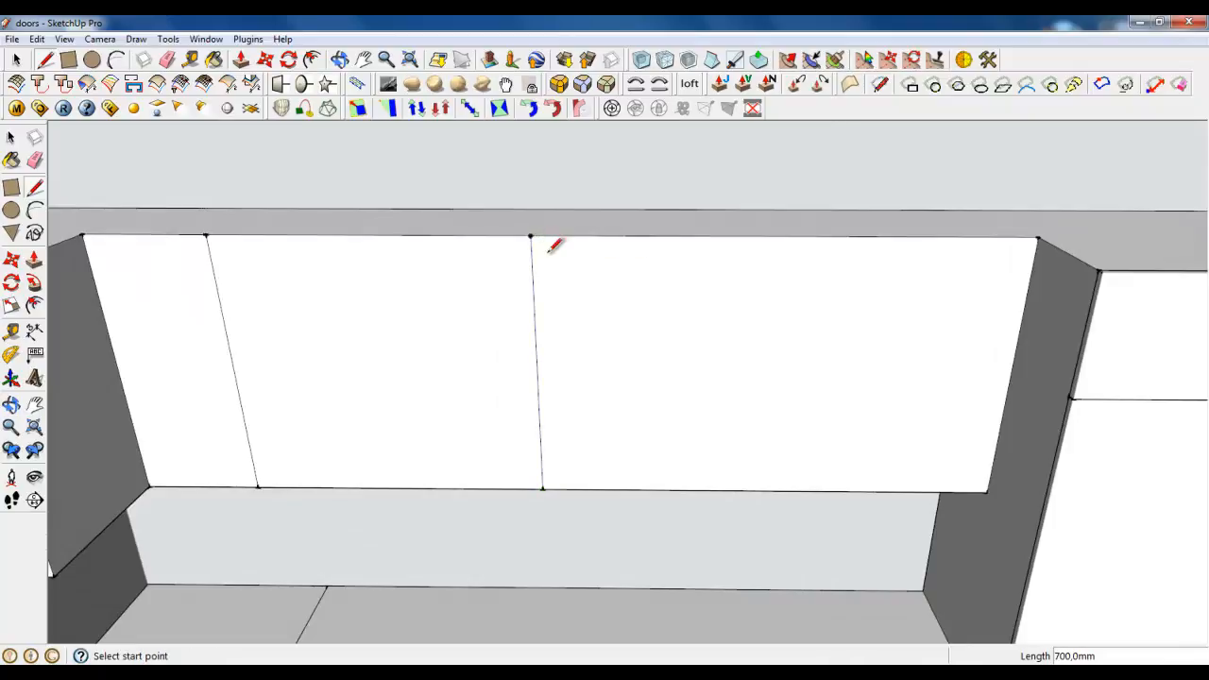
Draw a vertical divider from the midpoint of the wall cabinet's lower edge, between the 780 mm section and the tall cabinet, to its upper edge.
{"action": "scroll", "coordinate": [559, 259], "scroll_direction": "down", "scroll_amount": 3}
{"action": "mouse_move", "coordinate": [604, 378]}
{"action": "middle_mouse_down"}
{"action": "mouse_move", "coordinate": [618, 313]}
{"action": "mouse_move", "coordinate": [562, 238]}
{"action": "middle_mouse_up"}
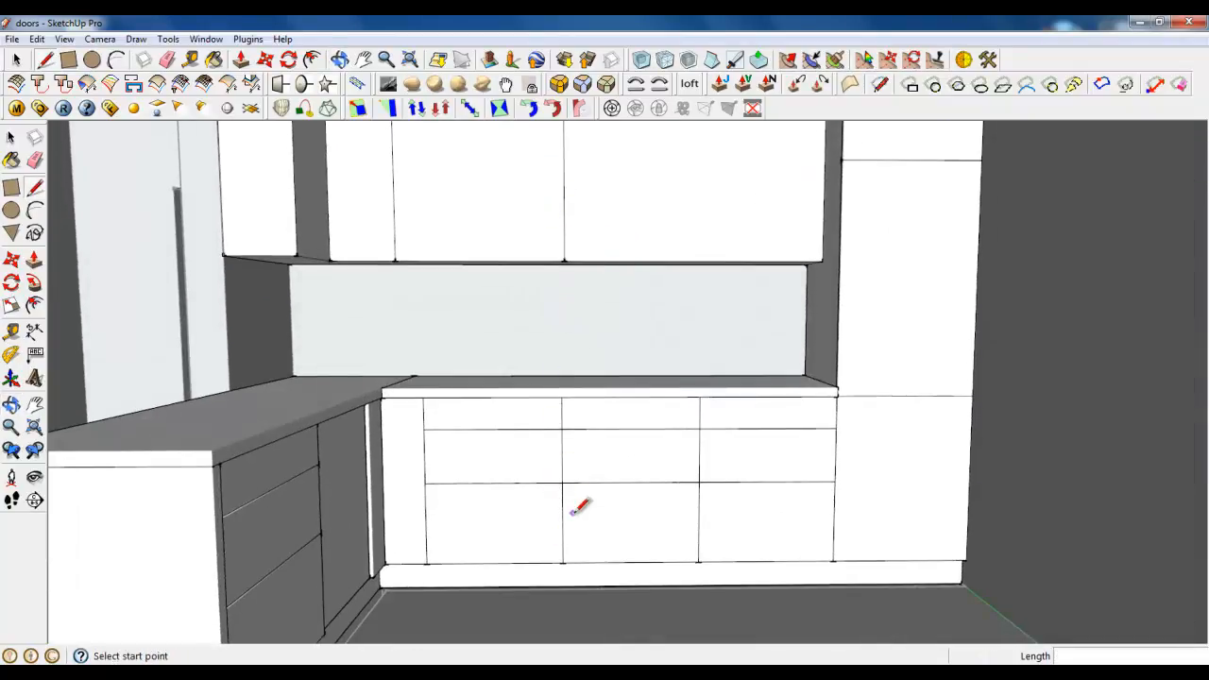
{"action": "middle_click_drag", "start_coordinate": [573, 513], "coordinate": [548, 522]}
{"action": "scroll", "coordinate": [526, 591], "scroll_direction": "down", "scroll_amount": 2}
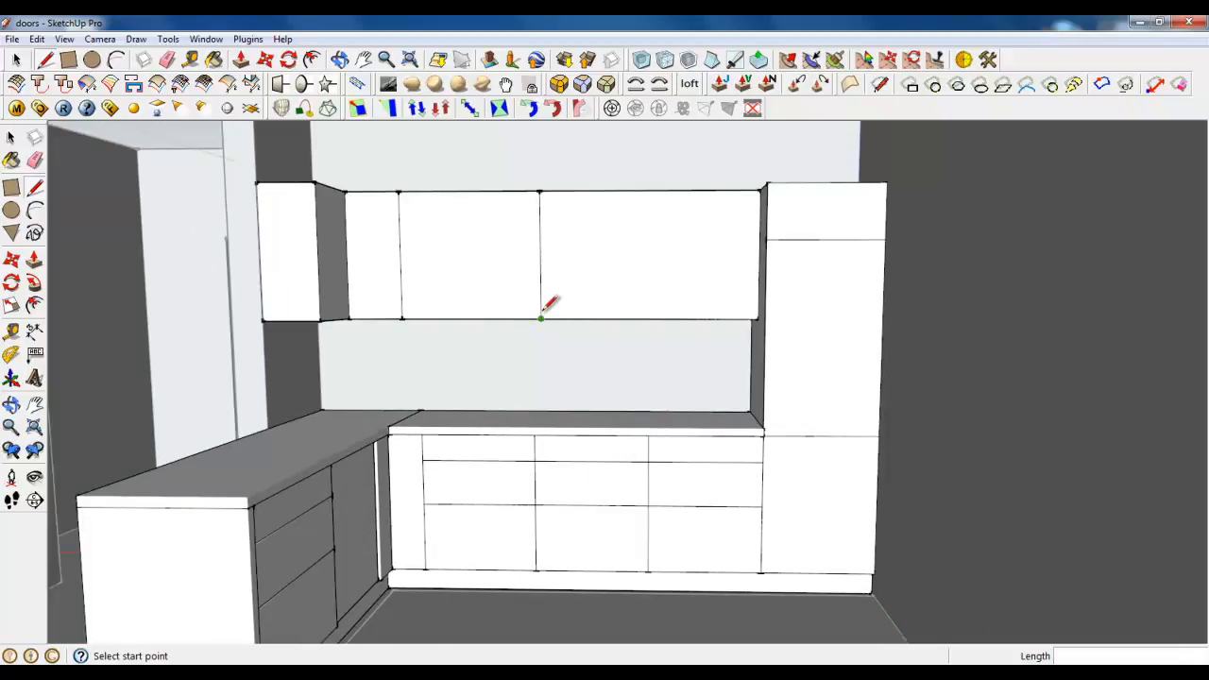
{"action": "key", "text": "Escape"}
{"action": "left_click", "coordinate": [649, 318]}
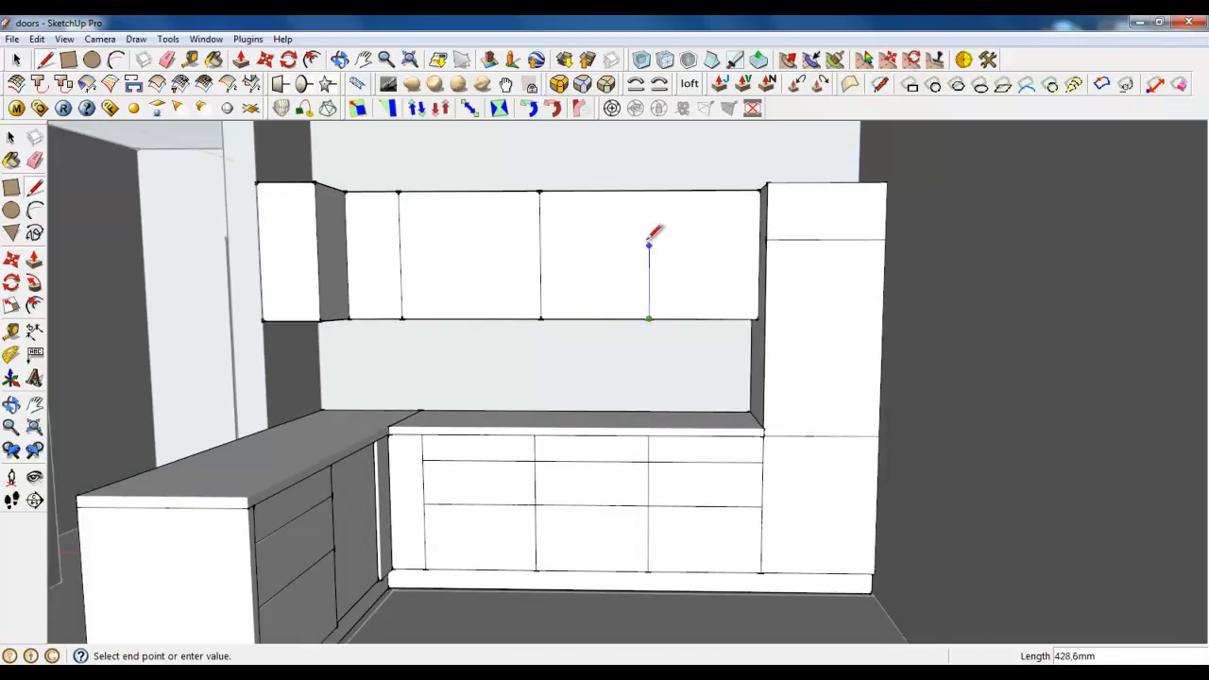
{"action": "left_click", "coordinate": [650, 191]}
{"action": "middle_click_drag", "start_coordinate": [580, 242], "coordinate": [589, 270]}
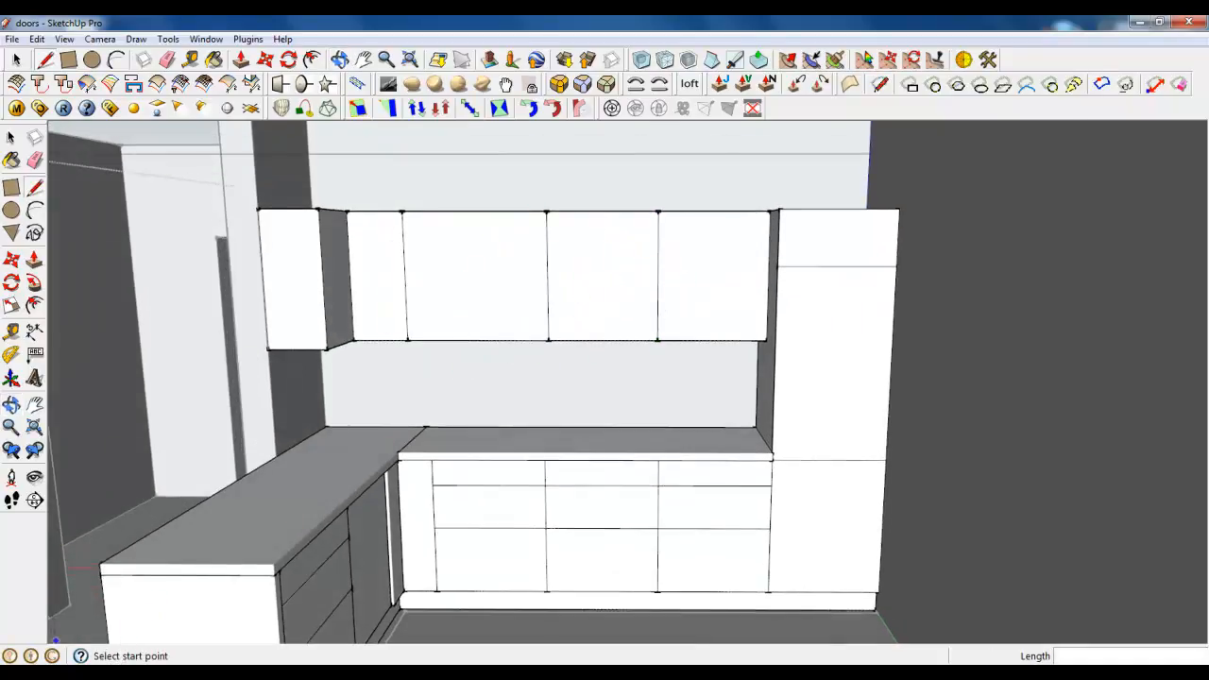
Check the Kitchen zone final render and draw a 1983.5 mm horizontal line at mid-height from the 300 mm corner front to the tall cabinet.
{"action": "left_click", "coordinate": [151, 674]}
{"action": "double_click", "coordinate": [766, 192]}
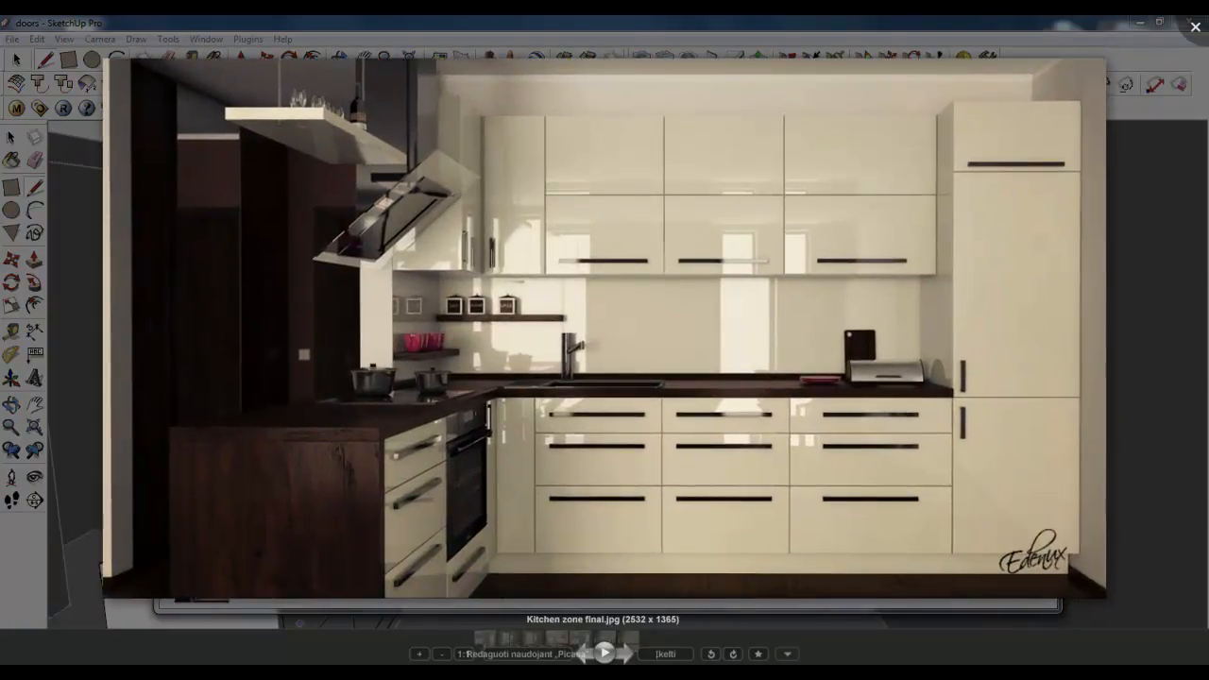
{"action": "left_click", "coordinate": [267, 604]}
{"action": "left_click", "coordinate": [223, 674]}
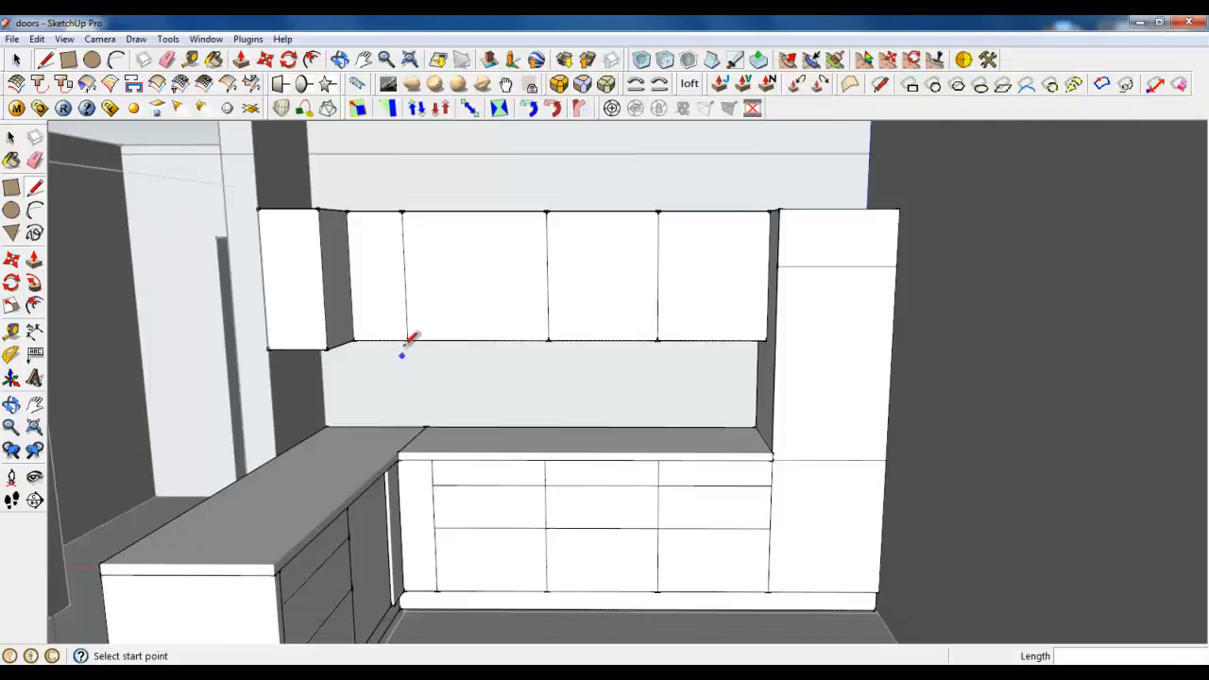
{"action": "left_click", "coordinate": [406, 276]}
{"action": "left_click", "coordinate": [768, 277]}
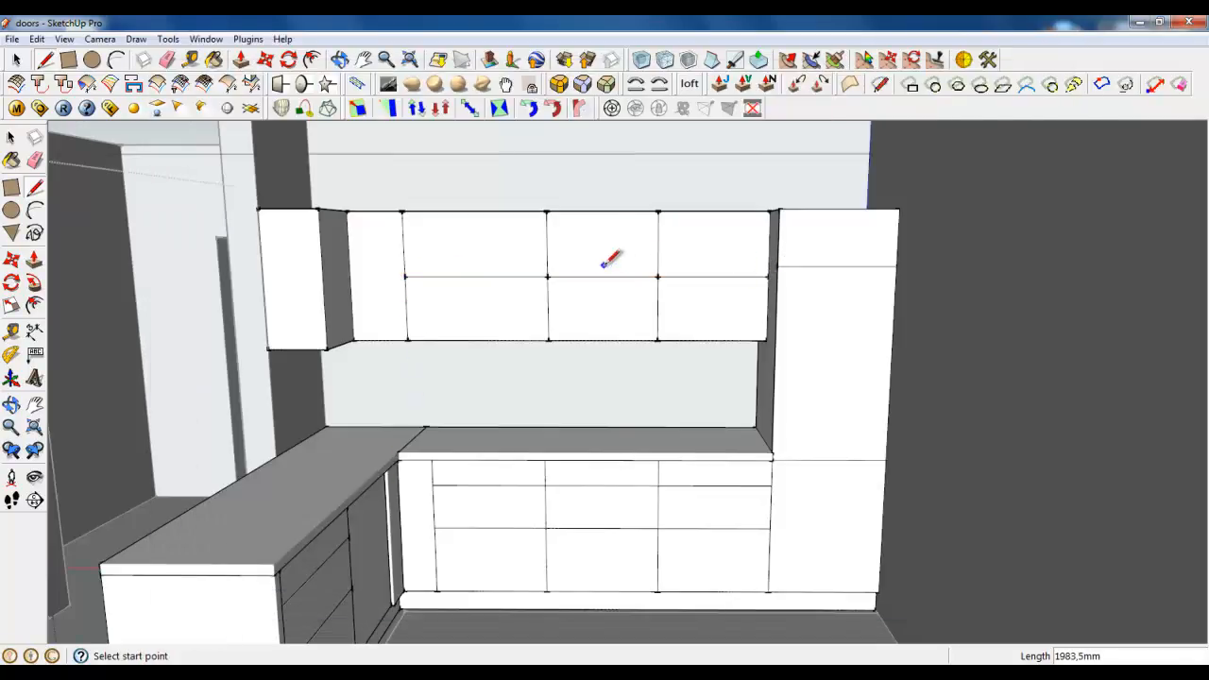
Offset the outlines of the upper and lower fronts in the two columns nearest the tall cabinet inward by 1 mm.
{"action": "middle_click_drag", "start_coordinate": [612, 259], "coordinate": [489, 264]}
{"action": "key", "text": "space"}
{"action": "scroll", "coordinate": [635, 370], "scroll_direction": "up", "scroll_amount": 5}
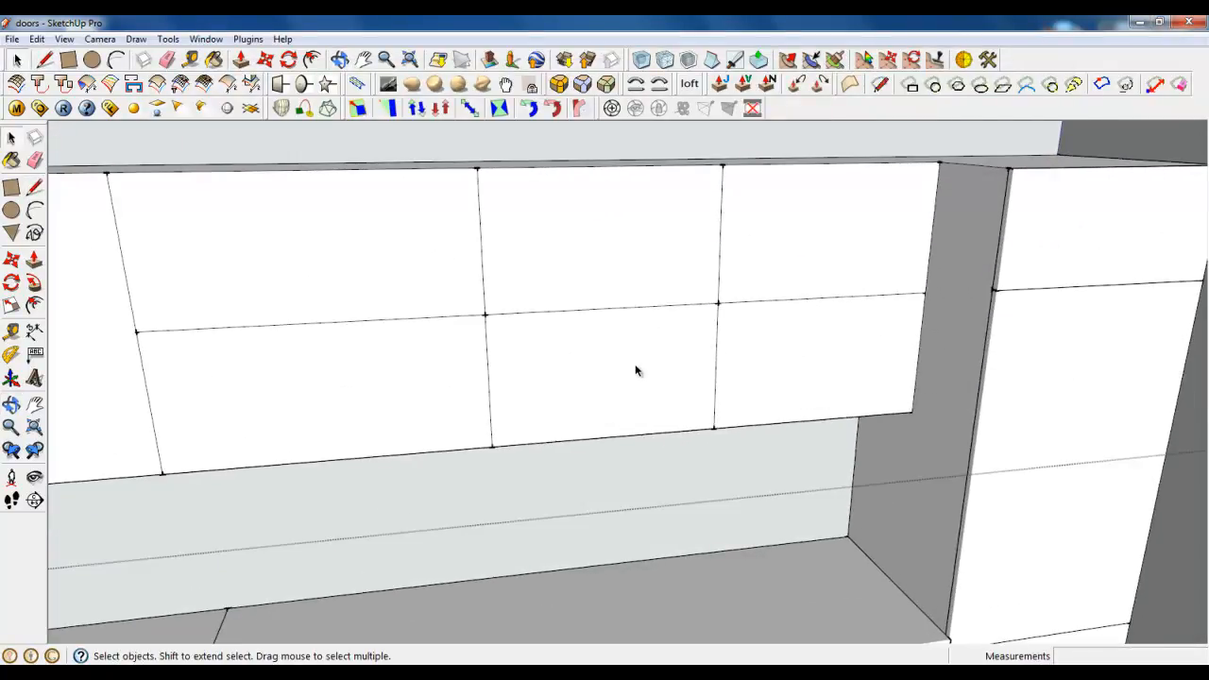
{"action": "left_click", "coordinate": [312, 58]}
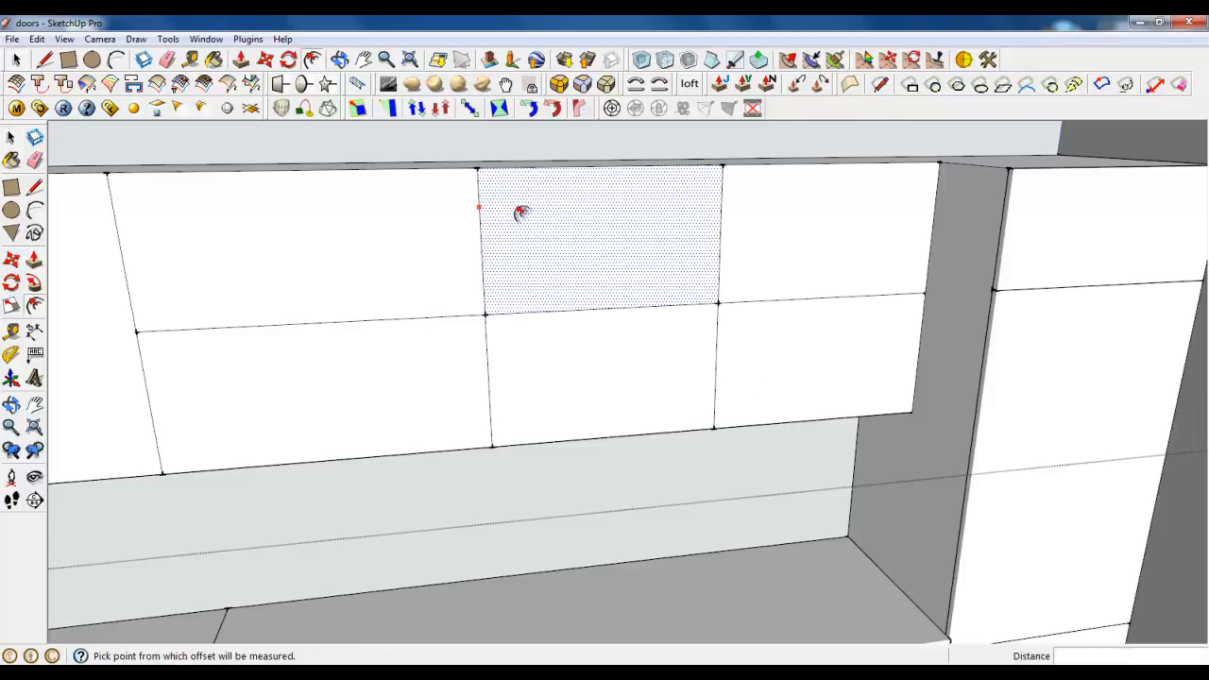
{"action": "left_click", "coordinate": [514, 208]}
{"action": "key", "text": "Escape"}
{"action": "left_click", "coordinate": [539, 343]}
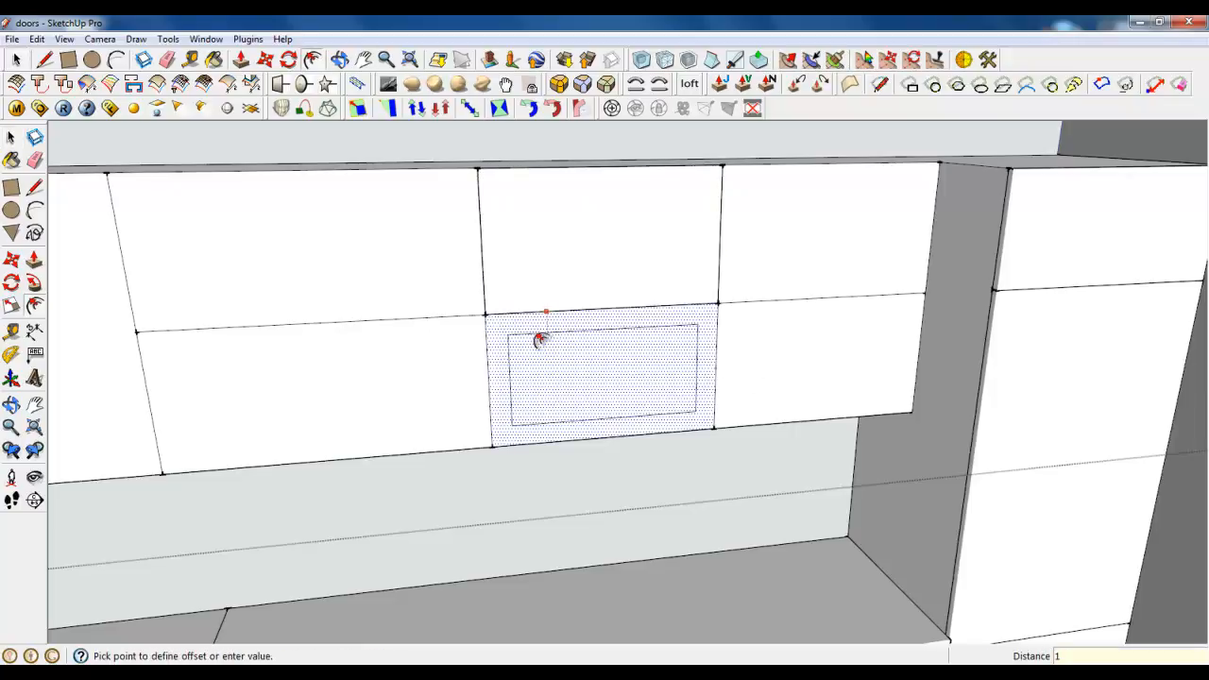
{"action": "key", "text": "Escape"}
{"action": "left_click", "coordinate": [722, 233]}
{"action": "key", "text": "Escape"}
{"action": "left_click", "coordinate": [746, 328]}
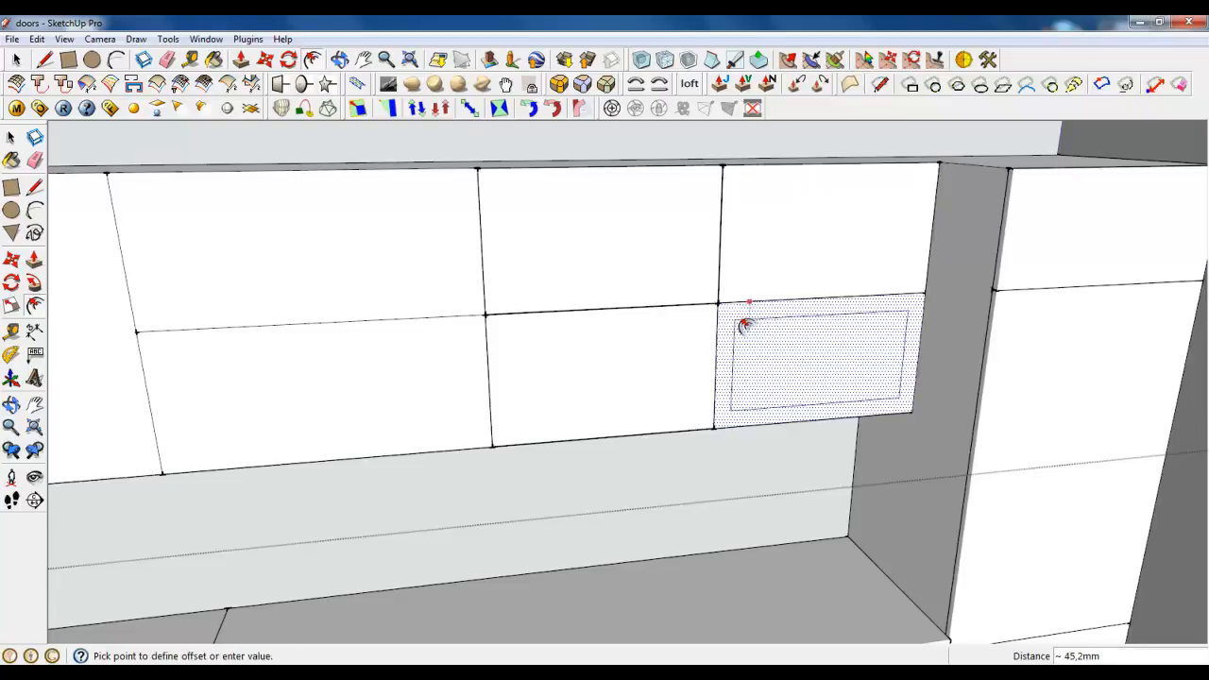
{"action": "key", "text": "Escape"}
Offset the outlines of the two 780 mm wide fronts and the full-height narrow corner front inward by 1 mm.
{"action": "left_click", "coordinate": [465, 295]}
{"action": "key", "text": "Escape"}
{"action": "left_click", "coordinate": [440, 386]}
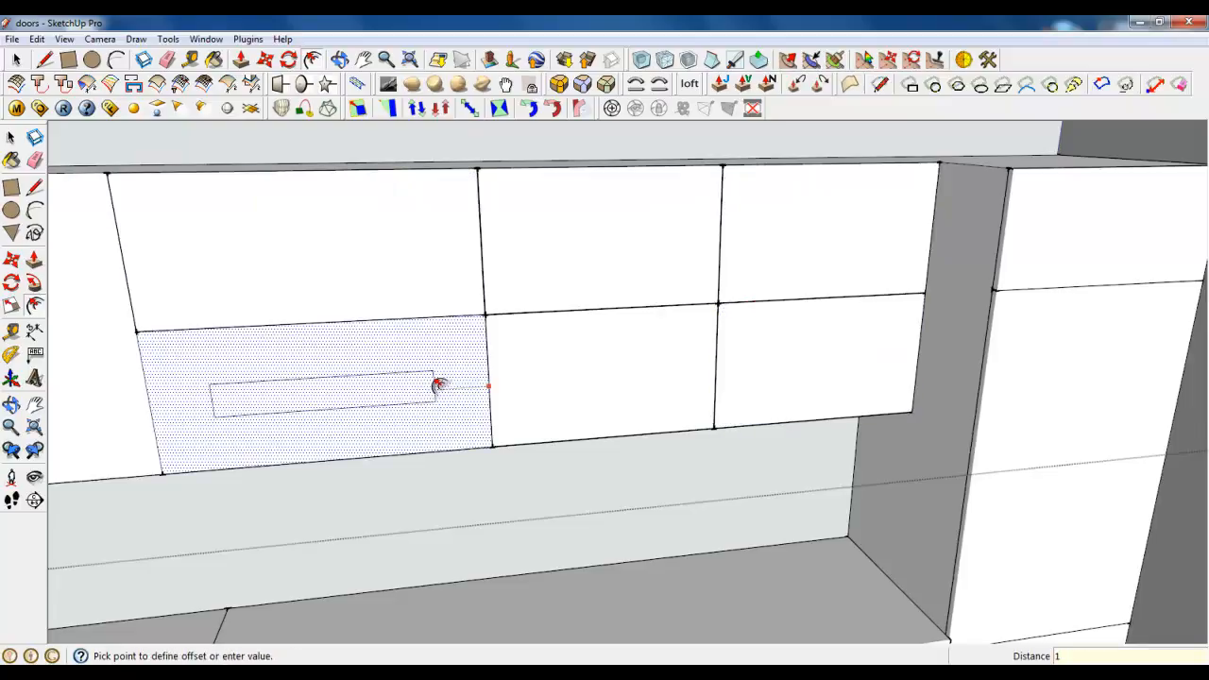
{"action": "key", "text": "Escape"}
{"action": "middle_click_drag", "start_coordinate": [440, 387], "coordinate": [415, 376]}
{"action": "key", "text": "Escape"}
{"action": "scroll", "coordinate": [415, 376], "scroll_direction": "up", "scroll_amount": 5}
{"action": "left_click", "coordinate": [350, 273]}
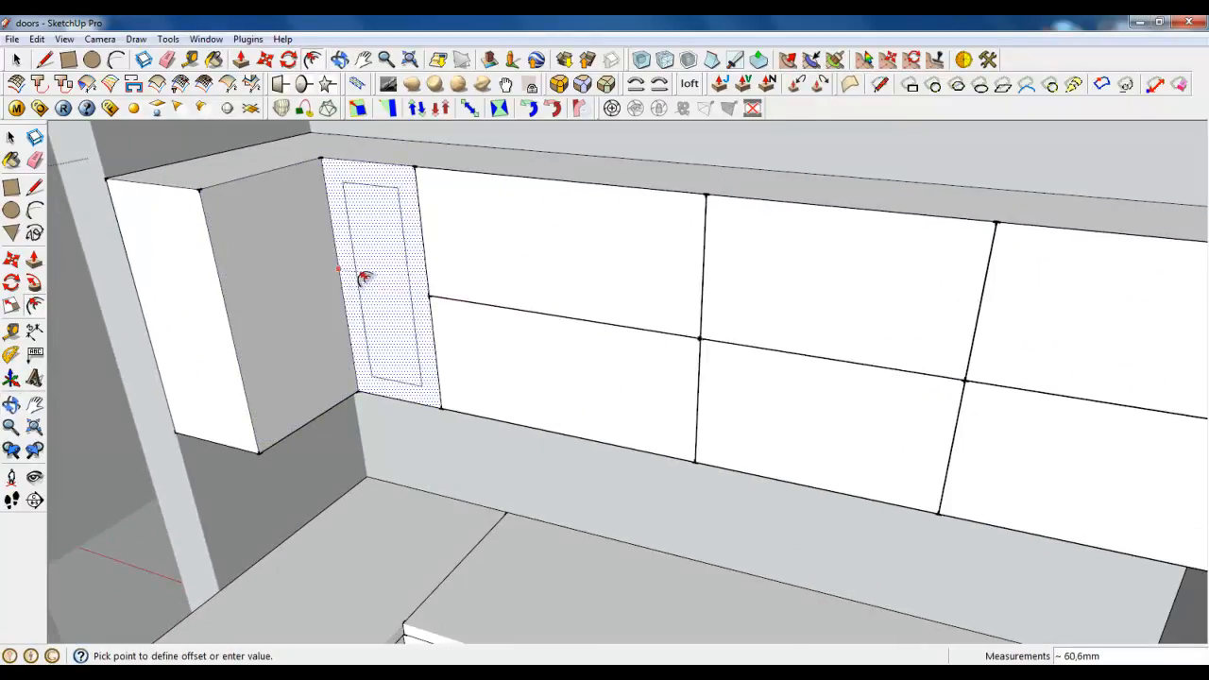
{"action": "key", "text": "Escape"}
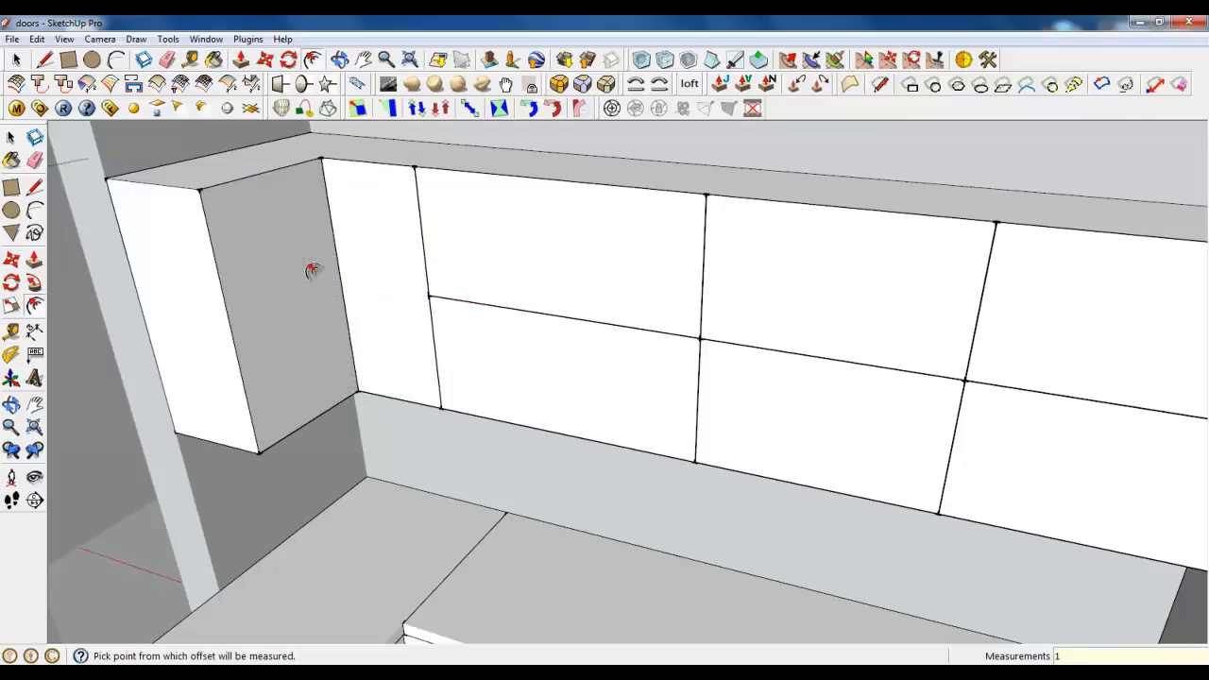
Offset the projecting section's side face inward by 1 mm and move its vertical edge at the inner corner 20 mm away from the corner.
{"action": "scroll", "coordinate": [311, 170], "scroll_direction": "up", "scroll_amount": 3}
{"action": "left_click", "coordinate": [264, 60]}
{"action": "scroll", "coordinate": [312, 151], "scroll_direction": "up", "scroll_amount": 6}
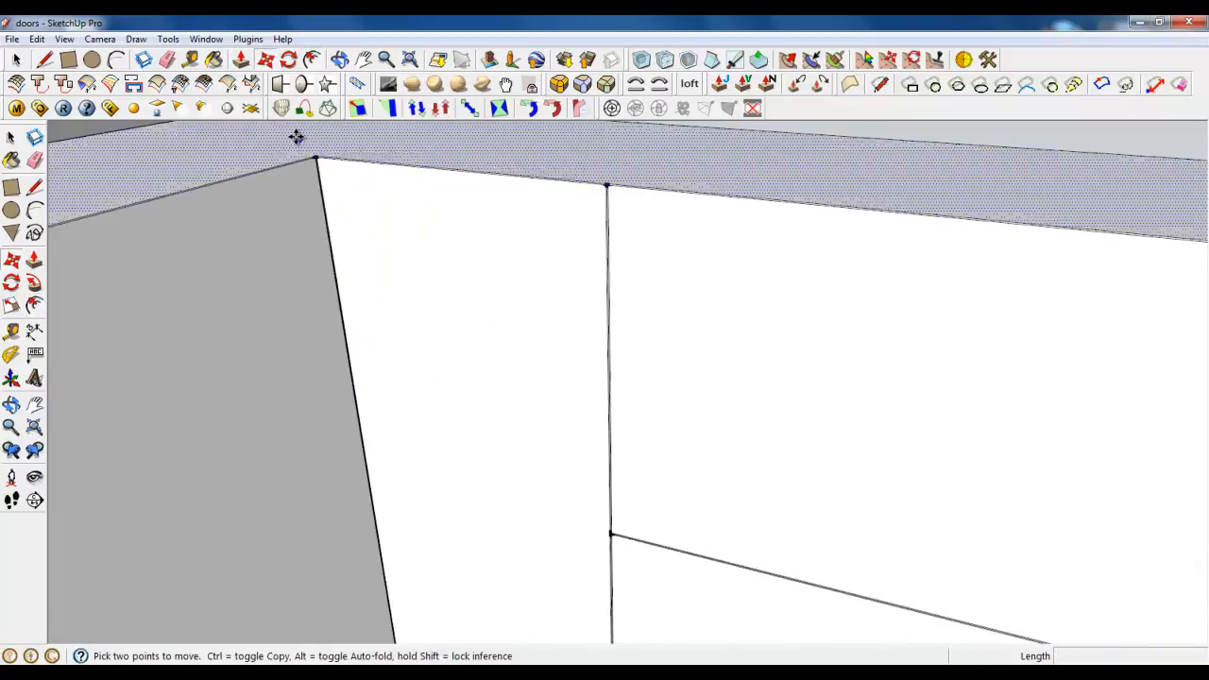
{"action": "left_click", "coordinate": [343, 179]}
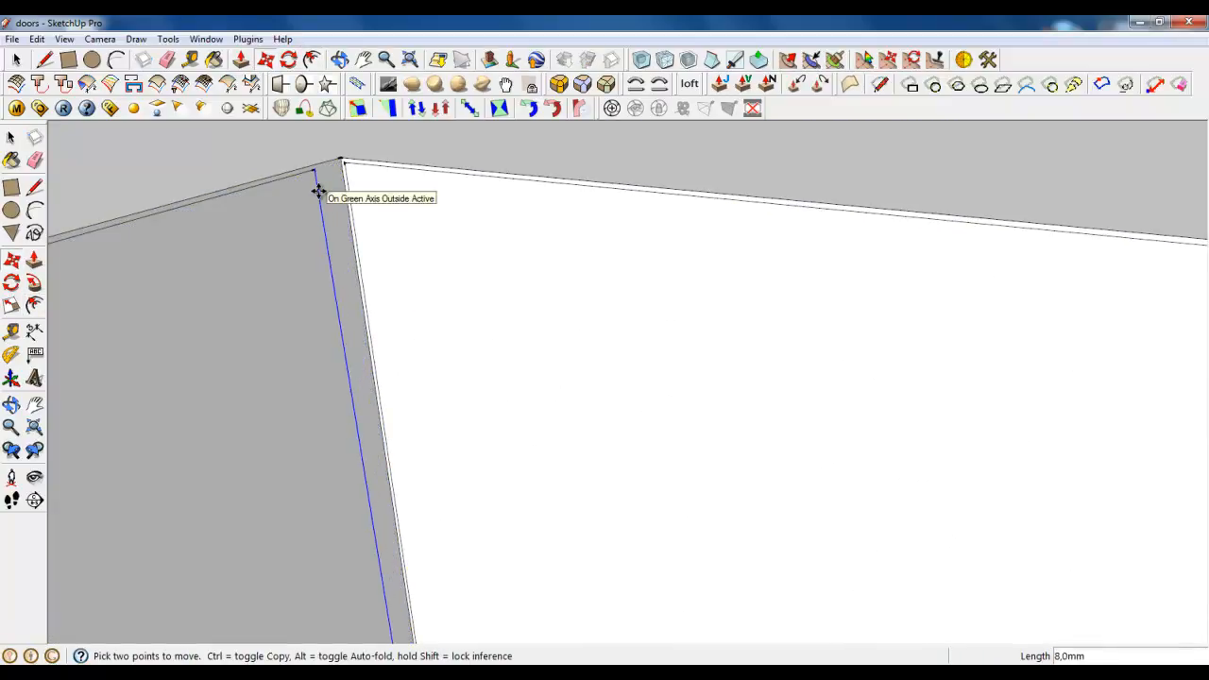
{"action": "left_click", "coordinate": [318, 192]}
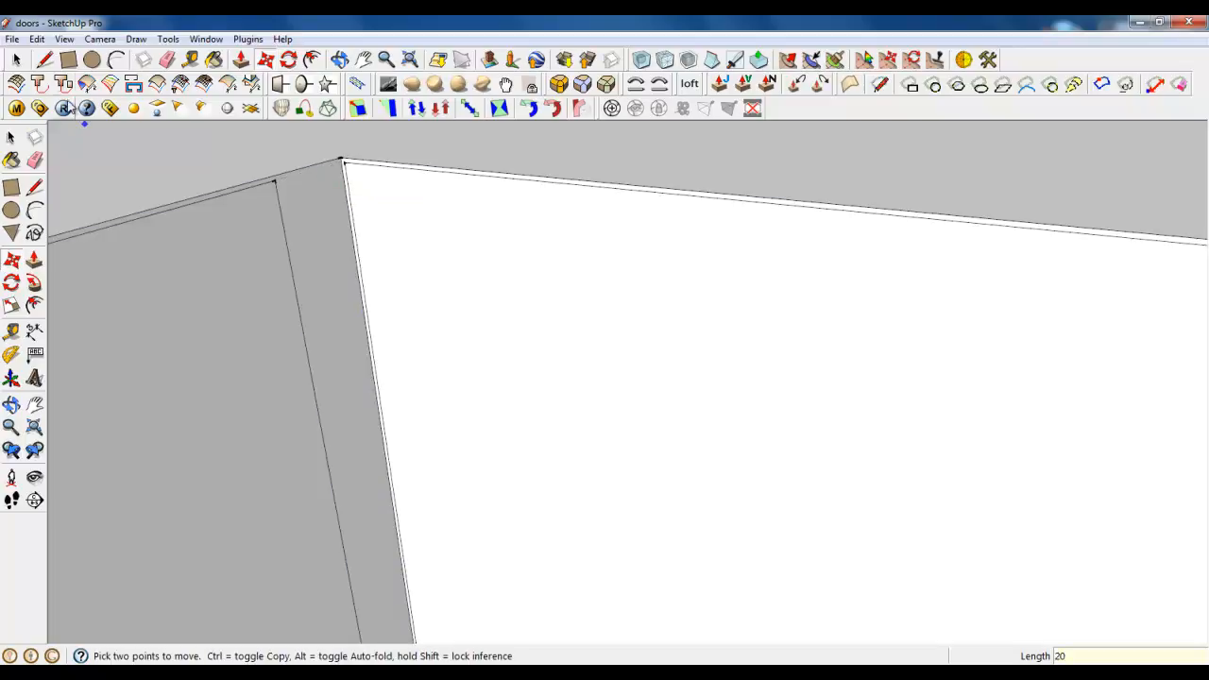
{"action": "key", "text": "space"}
Group the projecting section's side front together with the narrow corner front and the six divided wall cabinet fronts.
{"action": "scroll", "coordinate": [307, 180], "scroll_direction": "down", "scroll_amount": 2}
{"action": "scroll", "coordinate": [307, 180], "scroll_direction": "down", "scroll_amount": 5}
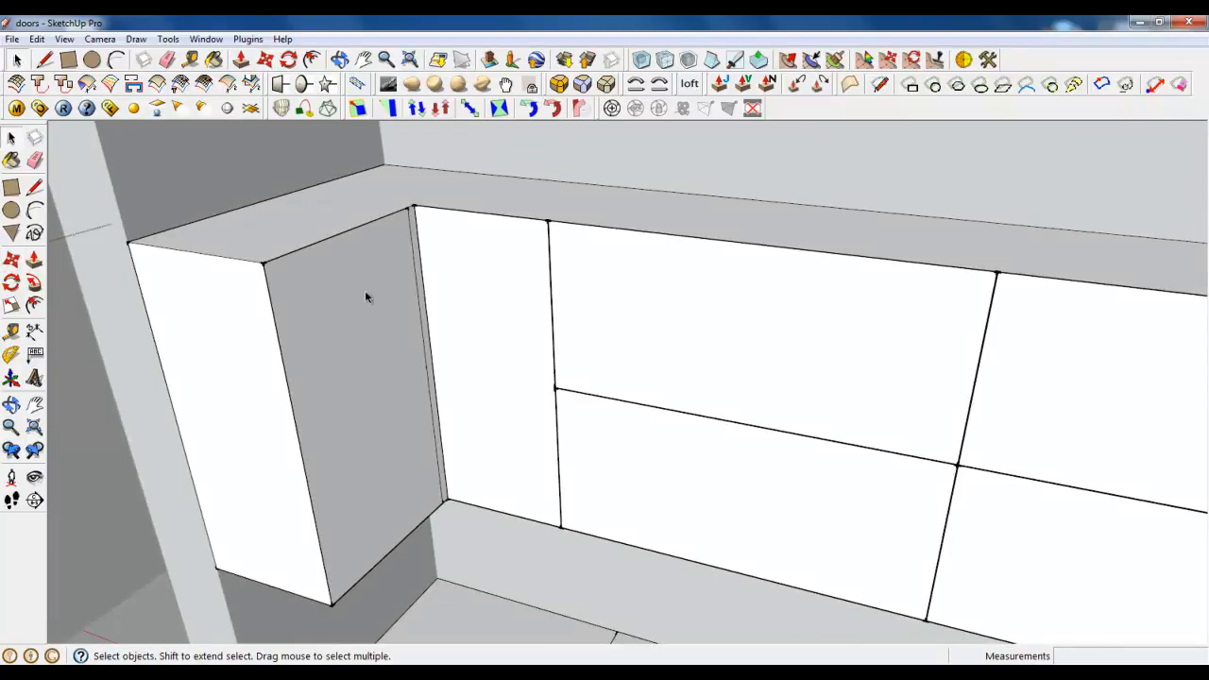
{"action": "left_click", "coordinate": [365, 290]}
{"action": "left_click", "coordinate": [475, 294], "text": "ctrl"}
{"action": "left_click", "coordinate": [650, 327], "text": "ctrl"}
{"action": "left_click", "coordinate": [617, 440], "text": "ctrl"}
{"action": "scroll", "coordinate": [499, 264], "scroll_direction": "down", "scroll_amount": 3}
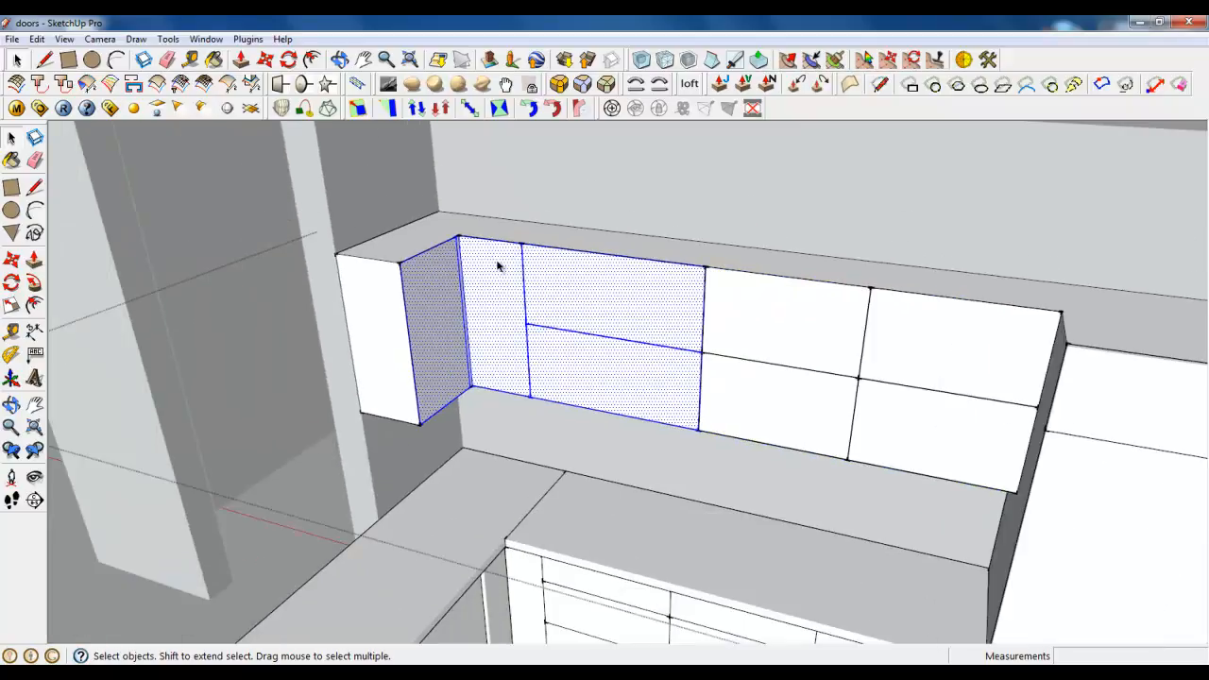
{"action": "left_click", "coordinate": [808, 335], "text": "ctrl"}
{"action": "left_click", "coordinate": [824, 401], "text": "ctrl"}
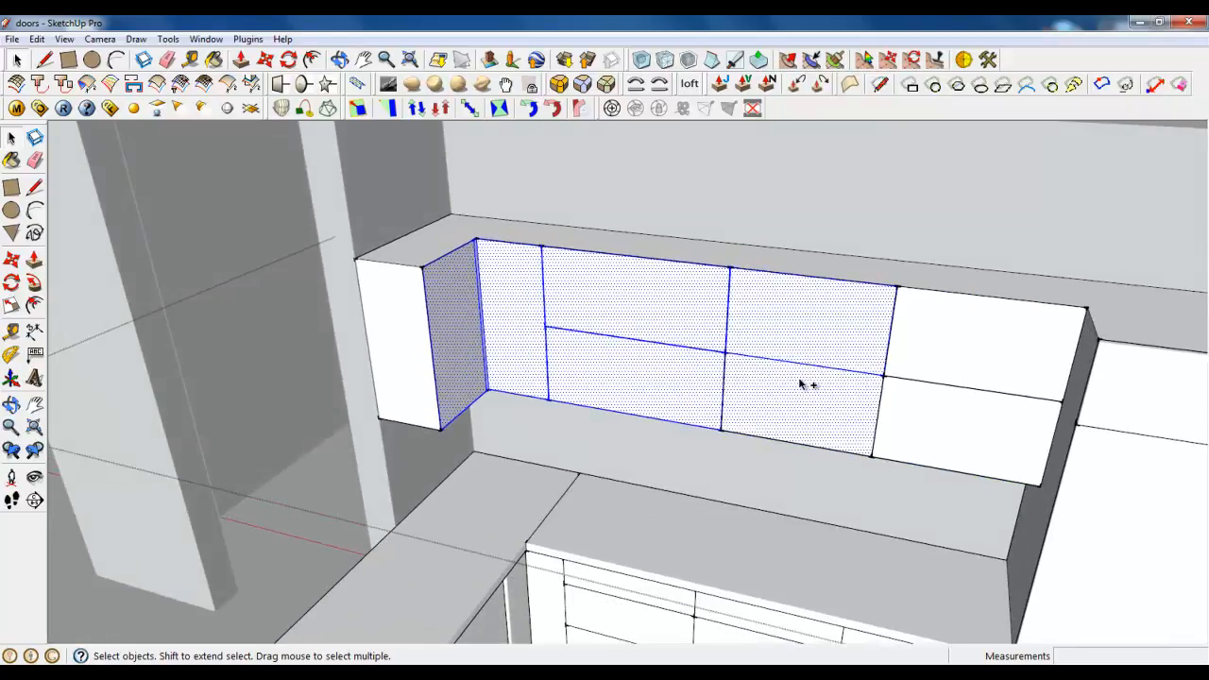
{"action": "left_click", "coordinate": [932, 403], "text": "ctrl"}
{"action": "left_click", "coordinate": [939, 344], "text": "ctrl"}
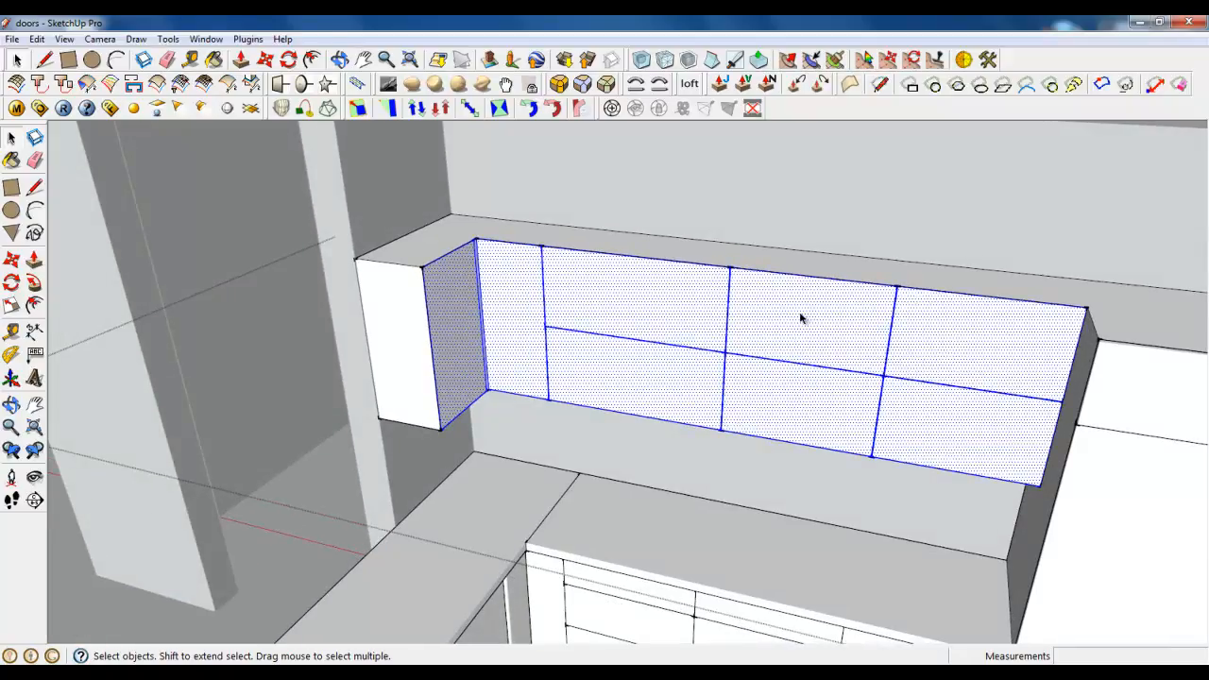
{"action": "right_click", "coordinate": [818, 389]}
{"action": "left_click", "coordinate": [859, 447]}
{"action": "left_click", "coordinate": [593, 372]}
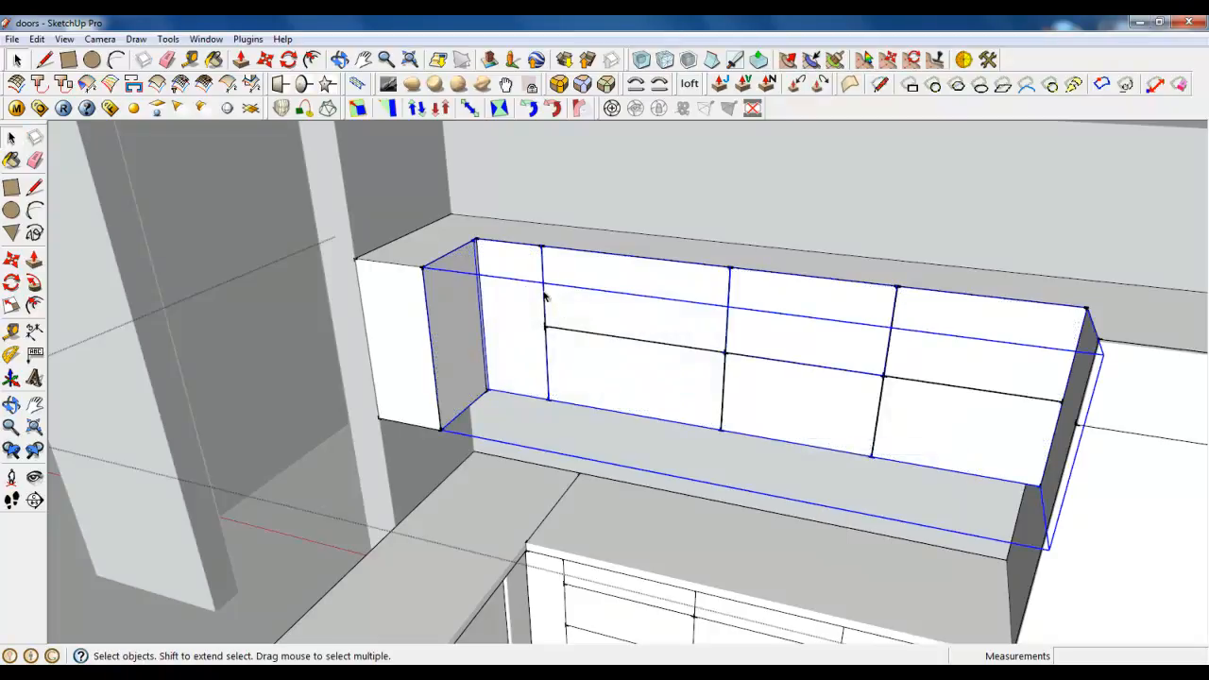
Open the fronts group and extrude all eight door faces outward by 18 mm with Joint Push Pull.
{"action": "double_click", "coordinate": [518, 289]}
{"action": "middle_click_drag", "start_coordinate": [546, 325], "coordinate": [586, 332]}
{"action": "scroll", "coordinate": [522, 305], "scroll_direction": "up", "scroll_amount": 3}
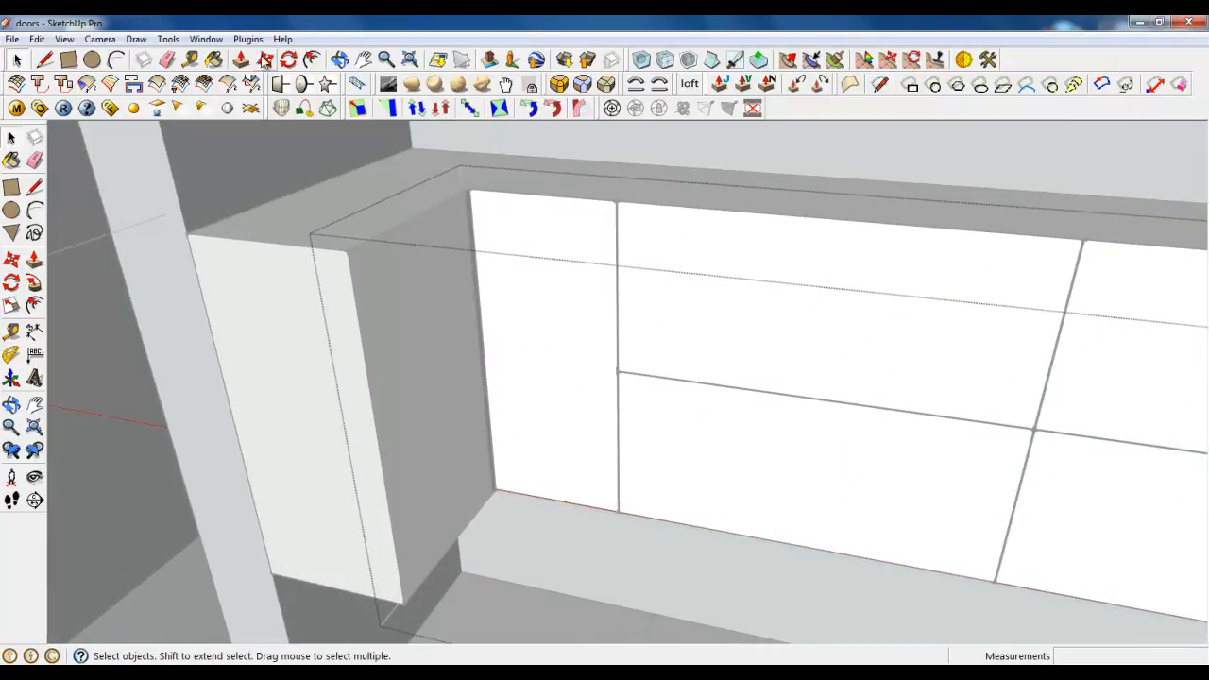
{"action": "left_click", "coordinate": [418, 318]}
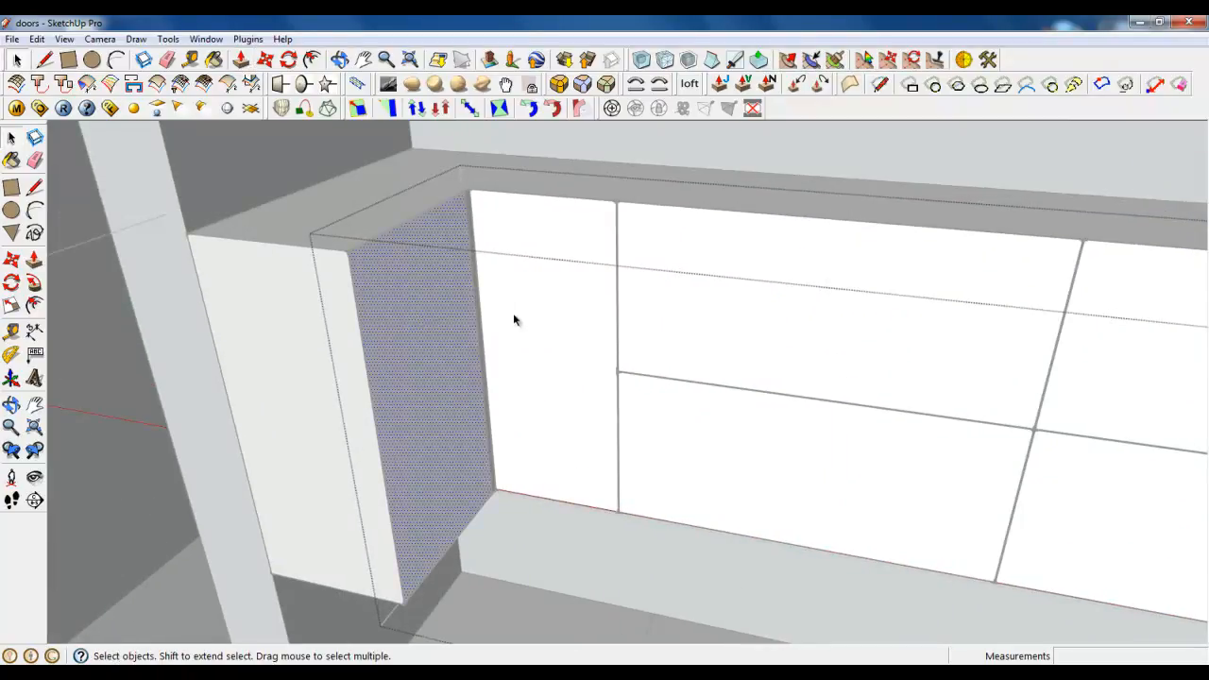
{"action": "left_click", "coordinate": [548, 326], "text": "ctrl"}
{"action": "left_click", "coordinate": [721, 332], "text": "ctrl"}
{"action": "left_click", "coordinate": [718, 453], "text": "ctrl"}
{"action": "scroll", "coordinate": [311, 334], "scroll_direction": "down", "scroll_amount": 3}
{"action": "left_click", "coordinate": [756, 343], "text": "ctrl"}
{"action": "left_click", "coordinate": [817, 444], "text": "ctrl"}
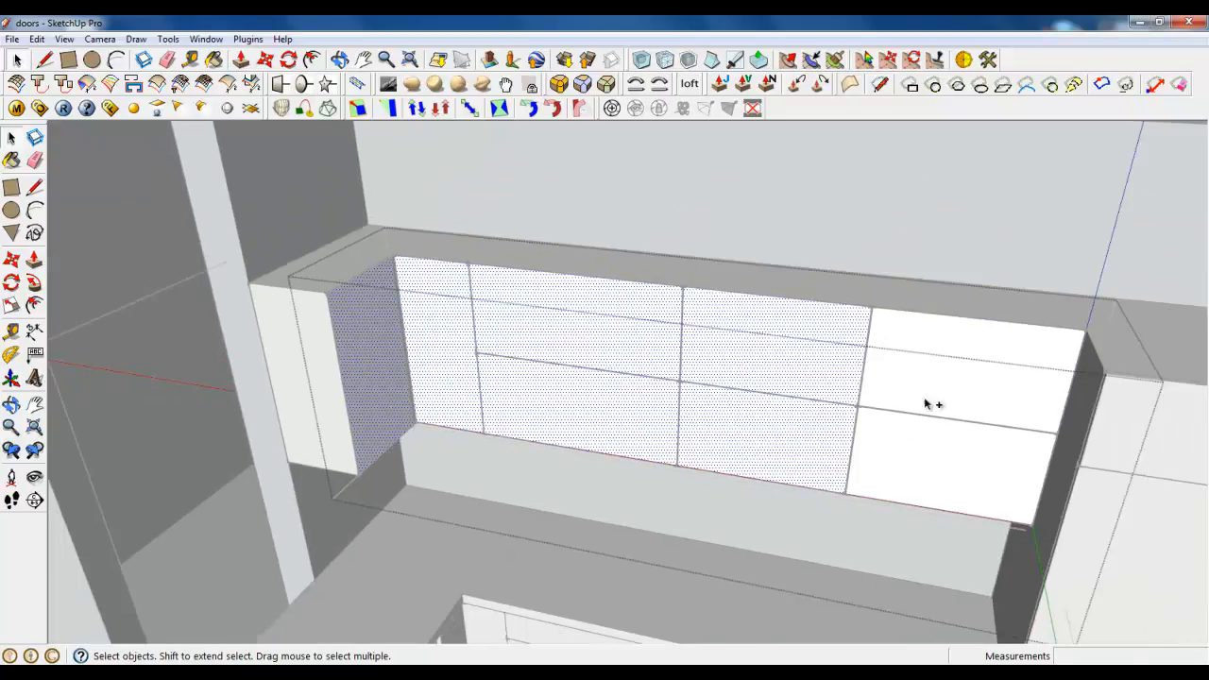
{"action": "left_click", "coordinate": [925, 405], "text": "ctrl"}
{"action": "left_click", "coordinate": [928, 437], "text": "ctrl"}
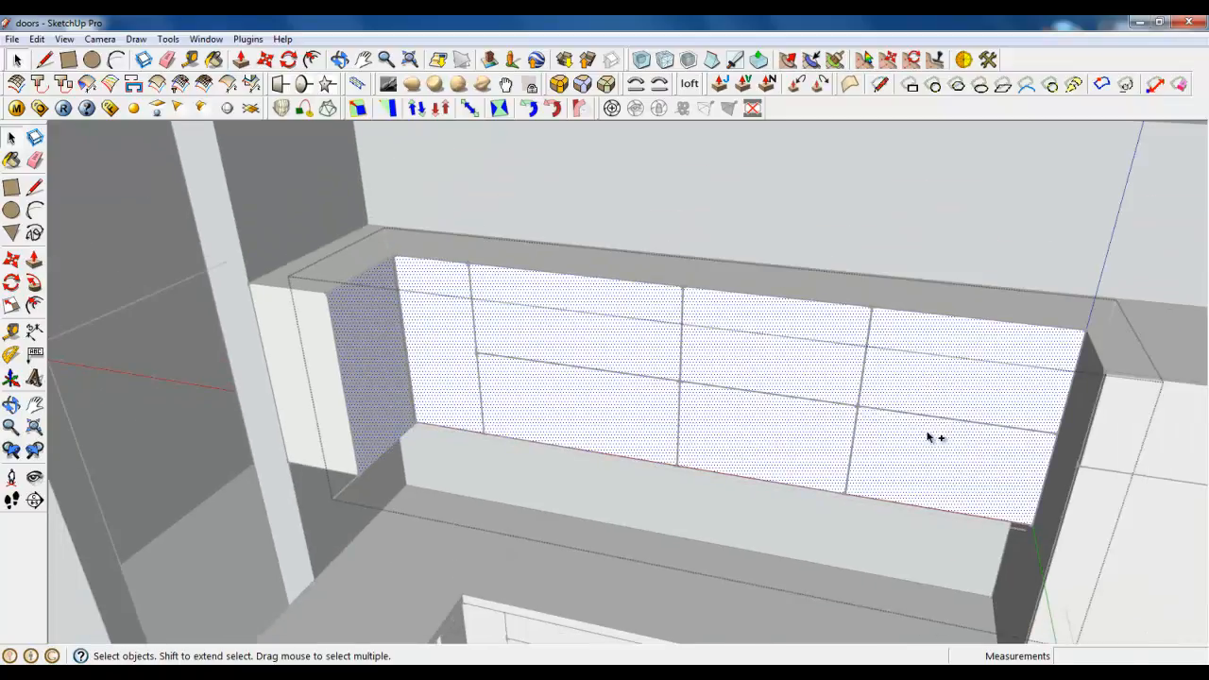
{"action": "left_click", "coordinate": [727, 111]}
{"action": "left_click", "coordinate": [655, 326]}
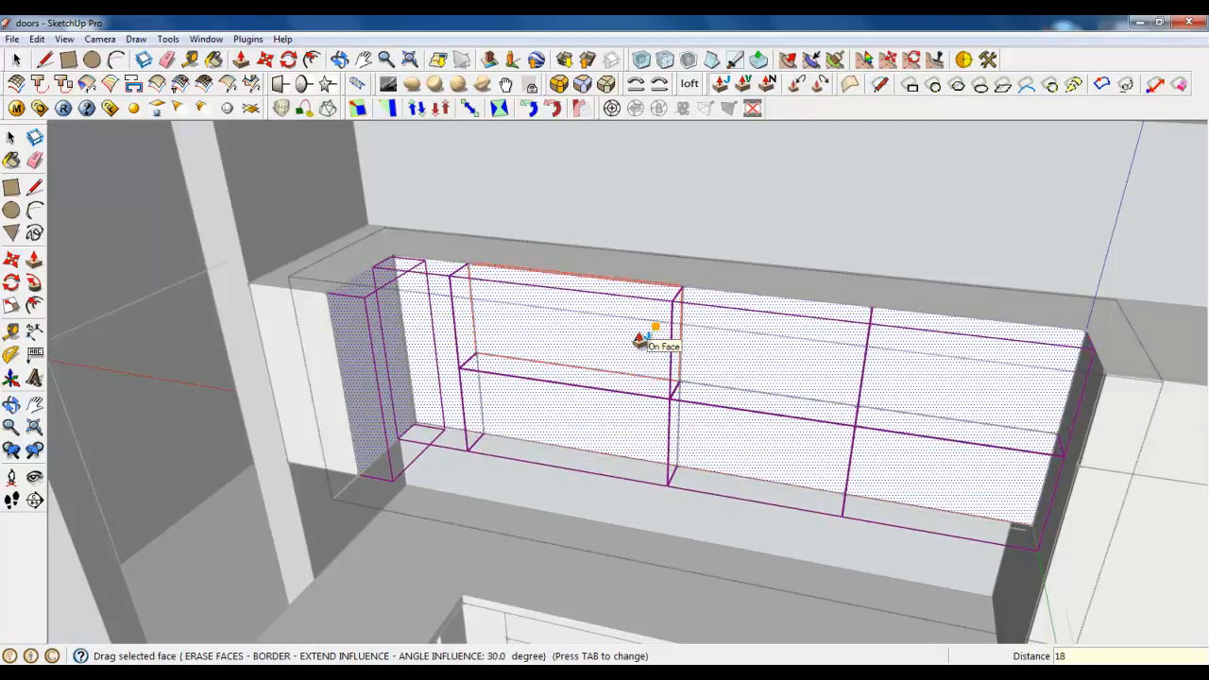
{"action": "key", "text": "Return"}
{"action": "key", "text": "Return"}
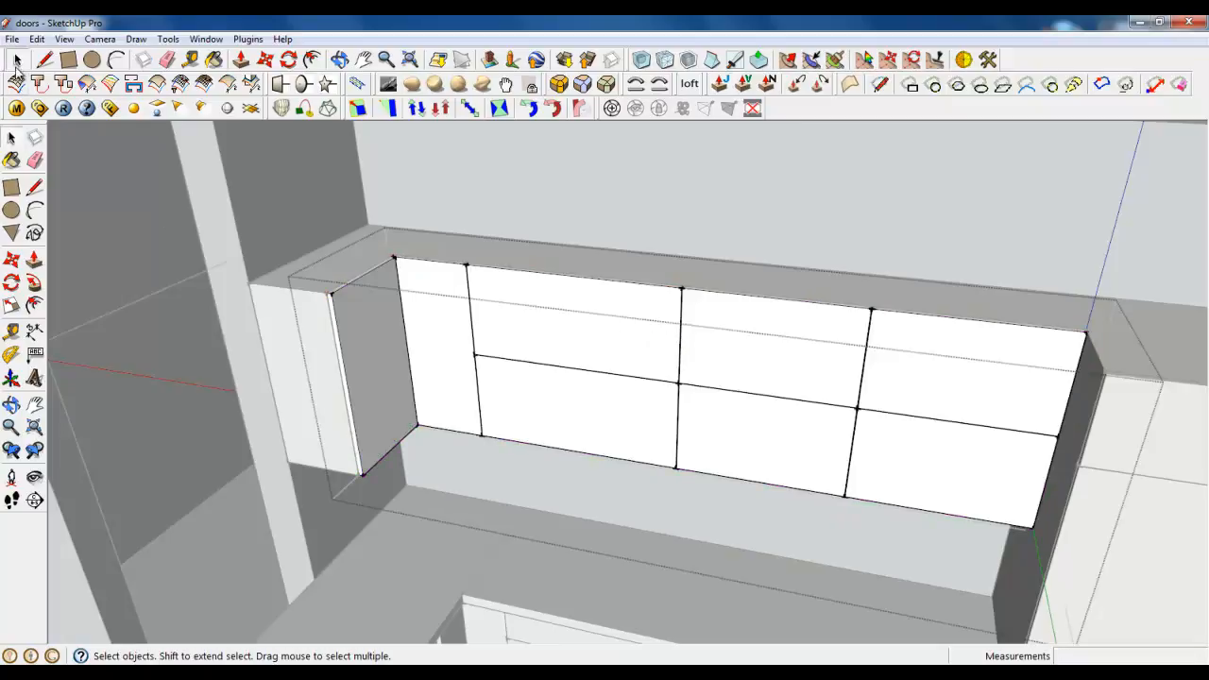
Round the edges of all eight extruded door faces with Round Corner at a 3 mm offset and 6 segments.
{"action": "left_click", "coordinate": [390, 330]}
{"action": "left_click", "coordinate": [439, 321], "text": "ctrl"}
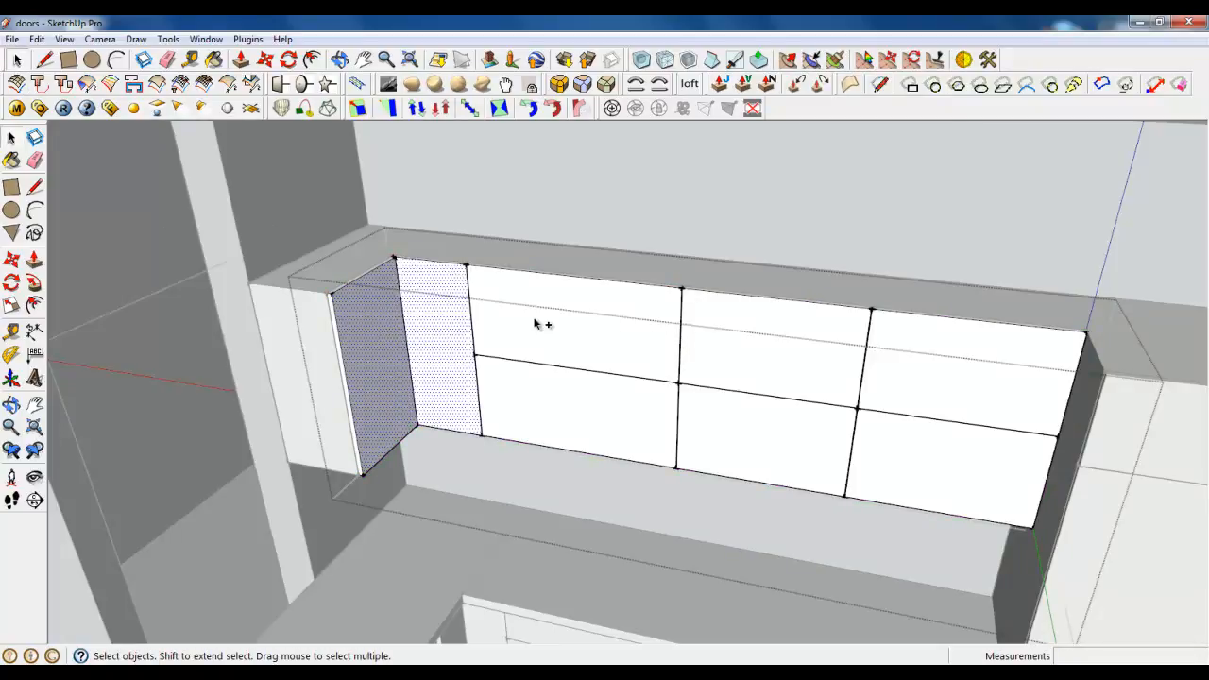
{"action": "left_click", "coordinate": [535, 324], "text": "ctrl"}
{"action": "left_click", "coordinate": [577, 415], "text": "ctrl"}
{"action": "left_click", "coordinate": [784, 412], "text": "ctrl"}
{"action": "left_click", "coordinate": [788, 339], "text": "ctrl"}
{"action": "left_click", "coordinate": [957, 372], "text": "ctrl"}
{"action": "left_click", "coordinate": [949, 467], "text": "ctrl"}
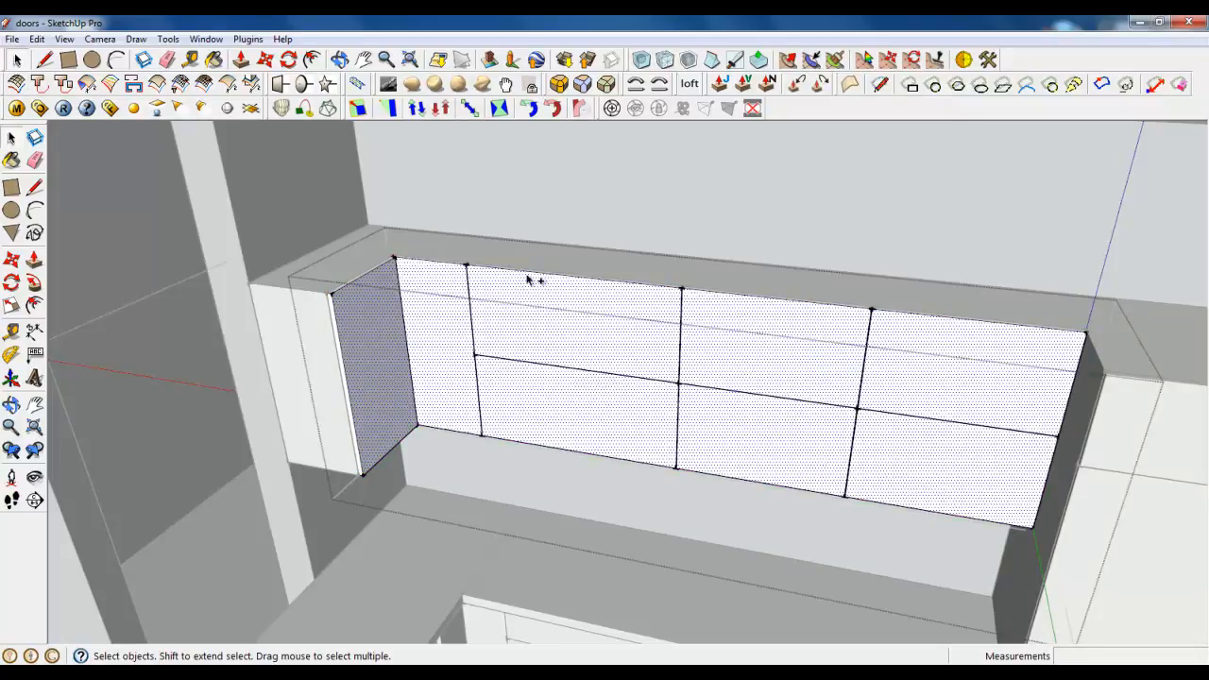
{"action": "left_click", "coordinate": [580, 81]}
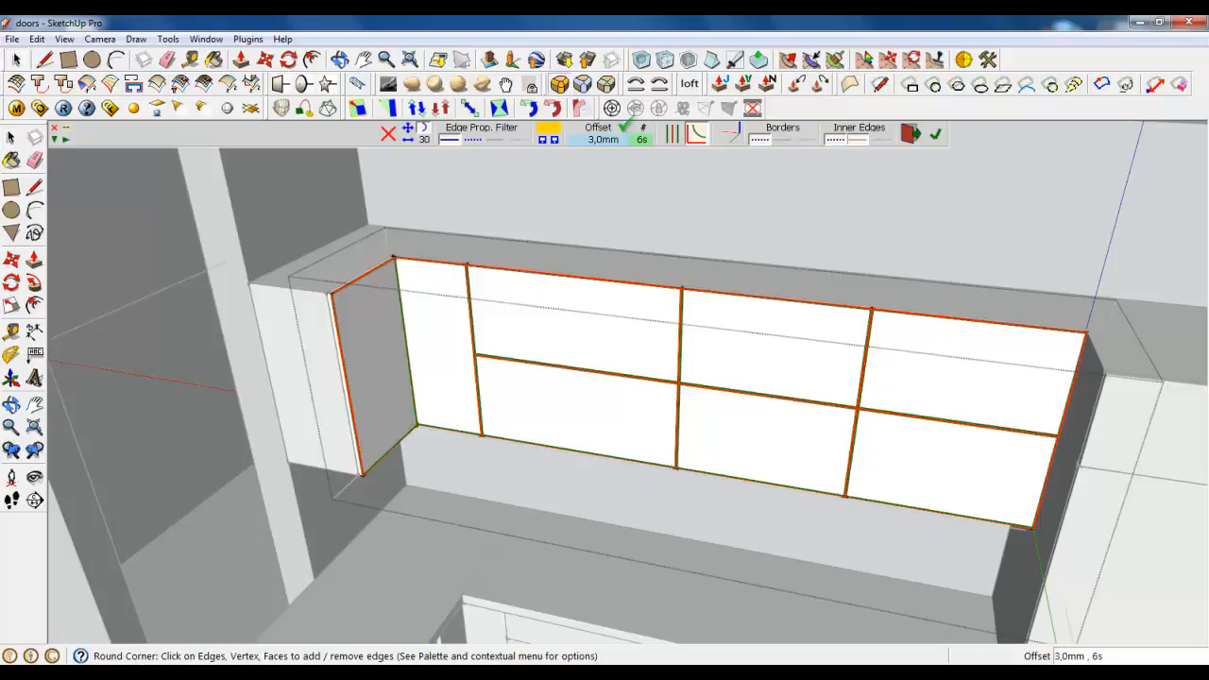
{"action": "left_click", "coordinate": [933, 135]}
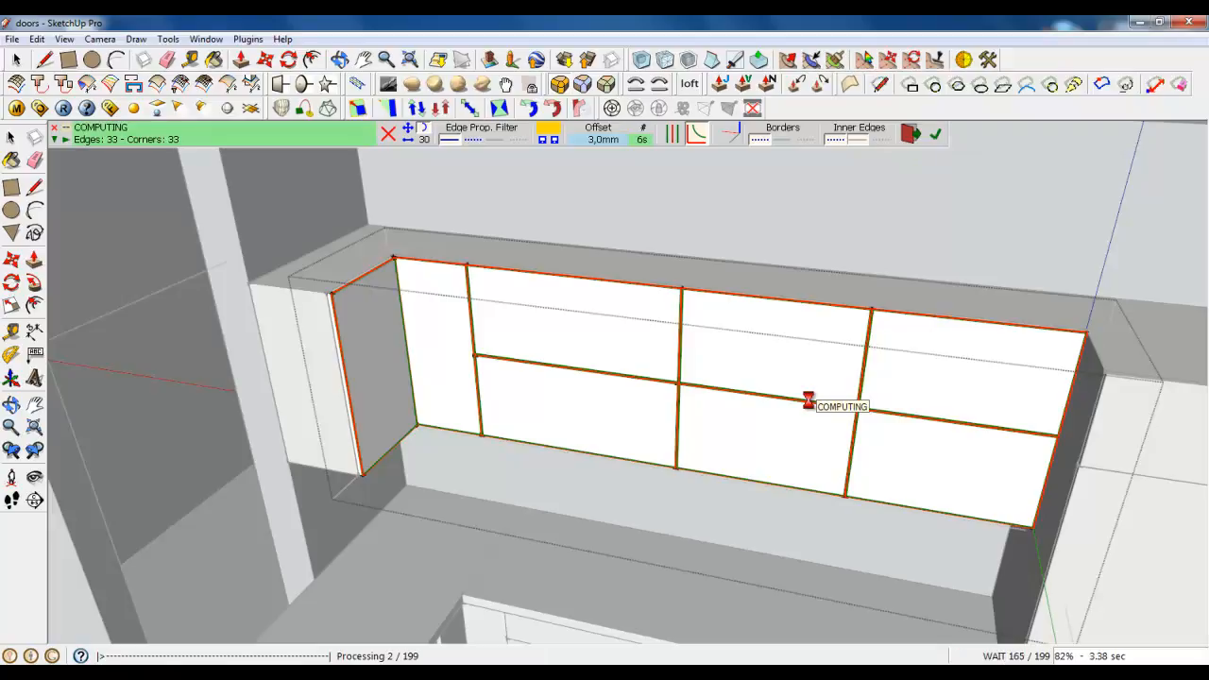
{"action": "left_click", "coordinate": [16, 59]}
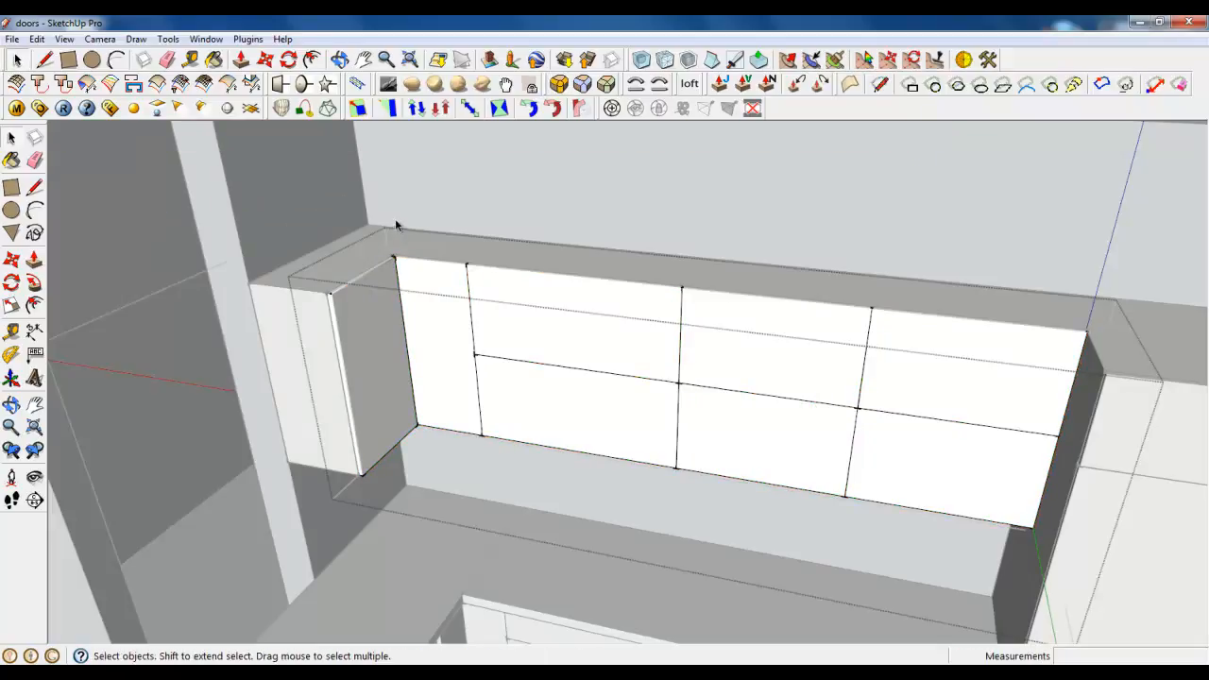
Leave the fronts group and examine the wall cabinet doors alongside the base and tall cabinets.
{"action": "middle_click_drag", "start_coordinate": [408, 229], "coordinate": [393, 265]}
{"action": "scroll", "coordinate": [392, 260], "scroll_direction": "down", "scroll_amount": 5}
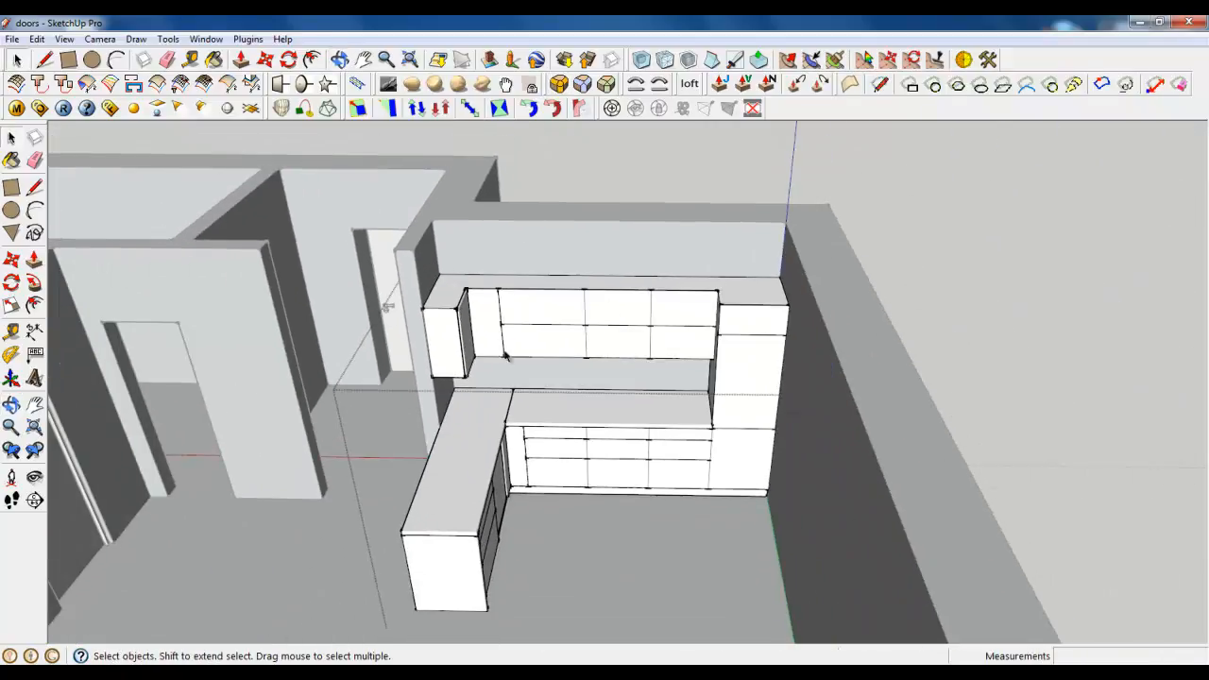
{"action": "middle_click_drag", "start_coordinate": [505, 351], "coordinate": [532, 309]}
{"action": "scroll", "coordinate": [555, 416], "scroll_direction": "up", "scroll_amount": 3}
{"action": "mouse_move", "coordinate": [555, 420]}
{"action": "middle_mouse_down"}
{"action": "mouse_move", "coordinate": [501, 375]}
{"action": "mouse_move", "coordinate": [499, 330]}
{"action": "mouse_move", "coordinate": [534, 415]}
{"action": "middle_mouse_up"}
{"action": "scroll", "coordinate": [534, 416], "scroll_direction": "up", "scroll_amount": 2}
{"action": "scroll", "coordinate": [507, 283], "scroll_direction": "up", "scroll_amount": 1}
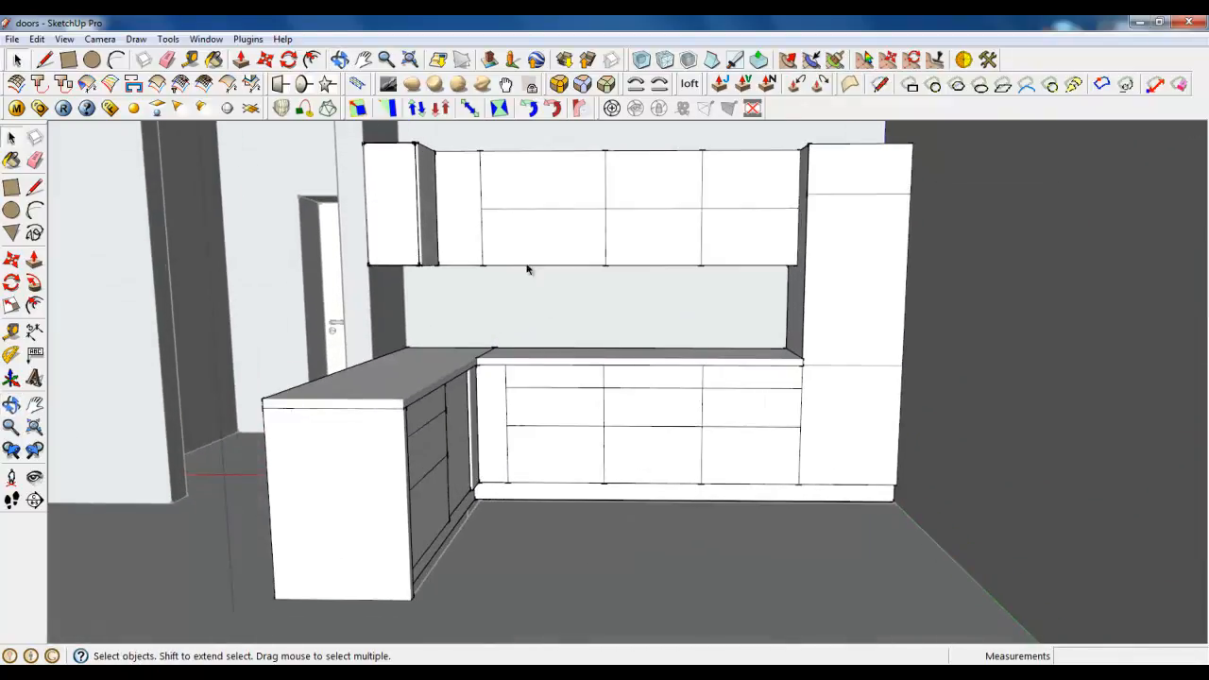
Look over the finished cabinets from above and close the kitchen group to return to the whole apartment model.
{"action": "scroll", "coordinate": [642, 561], "scroll_direction": "down", "scroll_amount": 1}
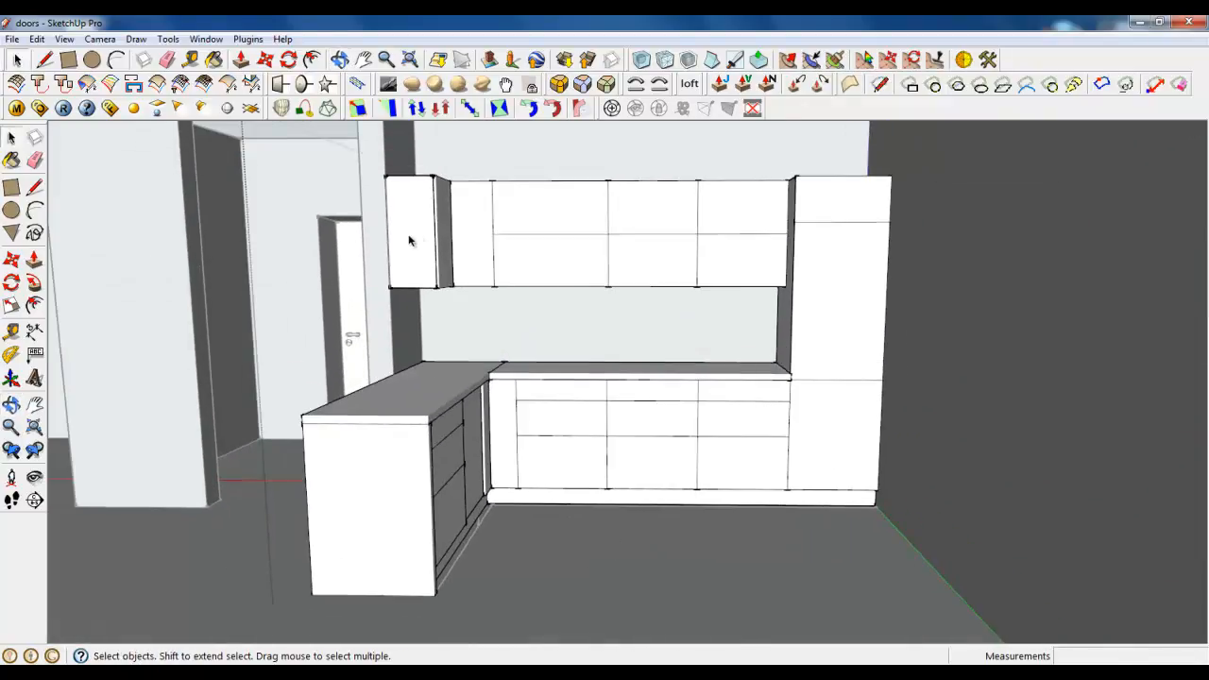
{"action": "middle_click_drag", "start_coordinate": [409, 240], "coordinate": [410, 286]}
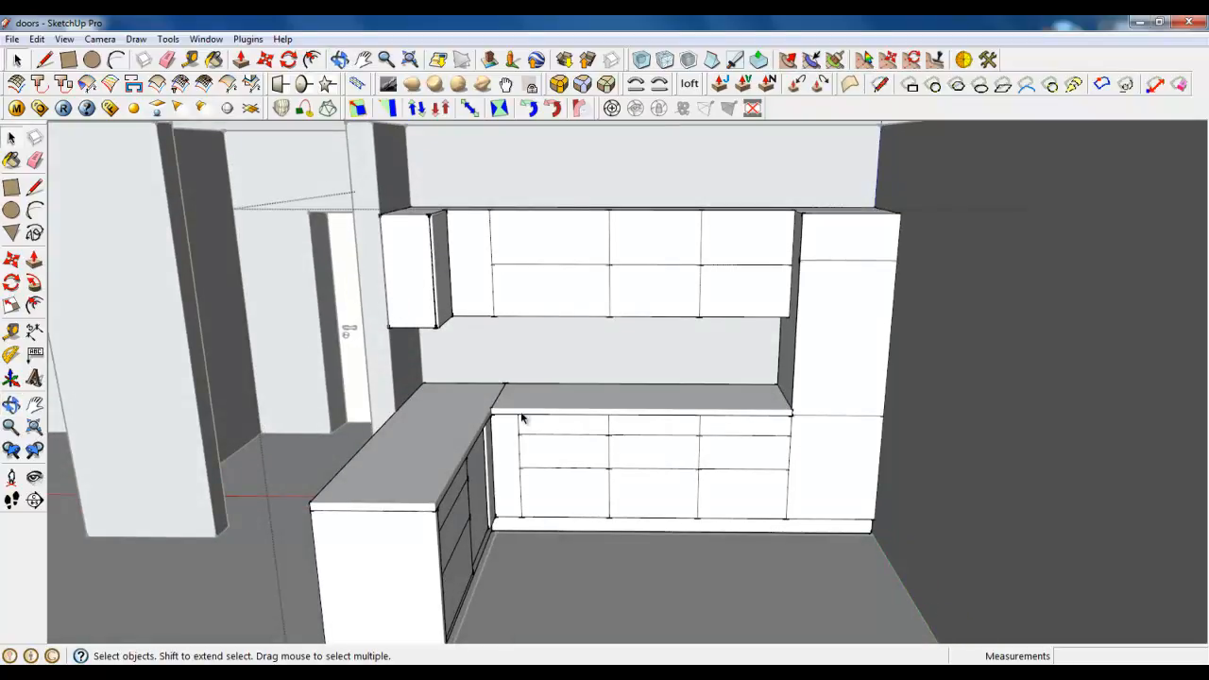
{"action": "middle_click_drag", "start_coordinate": [521, 419], "coordinate": [526, 467]}
{"action": "scroll", "coordinate": [707, 326], "scroll_direction": "down", "scroll_amount": 3}
{"action": "middle_click_drag", "start_coordinate": [707, 327], "coordinate": [534, 495]}
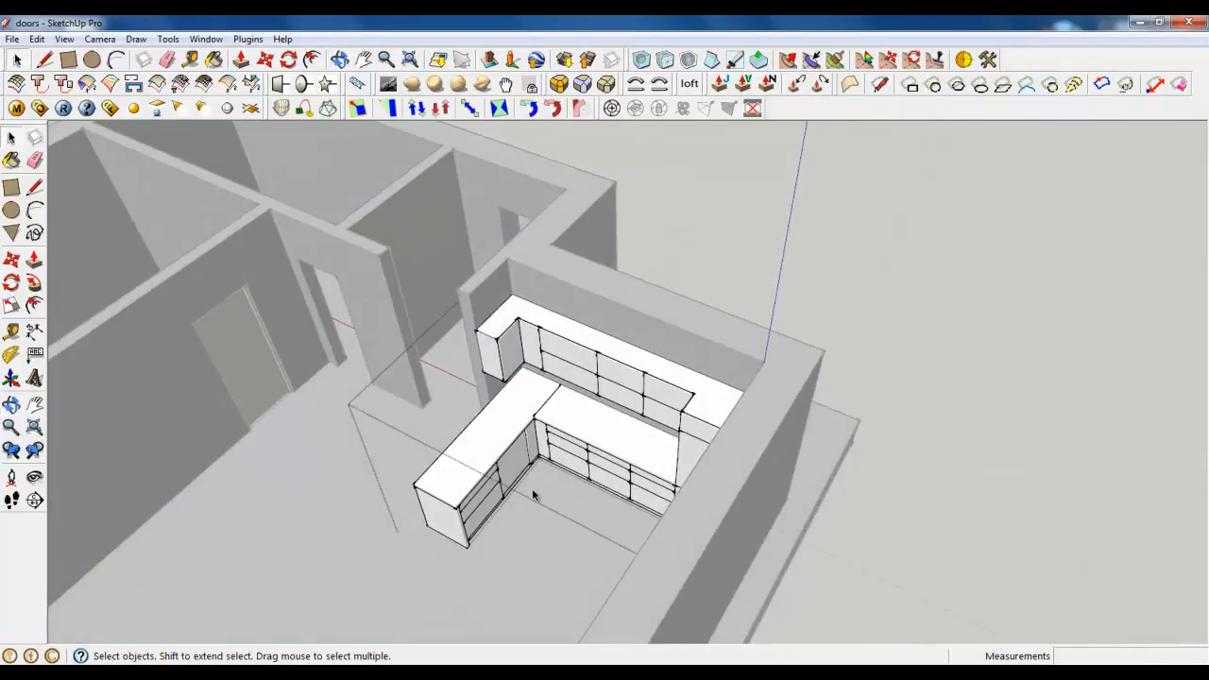
{"action": "right_click", "coordinate": [534, 496]}
{"action": "left_click", "coordinate": [567, 502]}
Draw a floor rectangle about 1985 by 580 mm across the full width of the niche beside the entrance door.
{"action": "scroll", "coordinate": [524, 321], "scroll_direction": "up", "scroll_amount": 3}
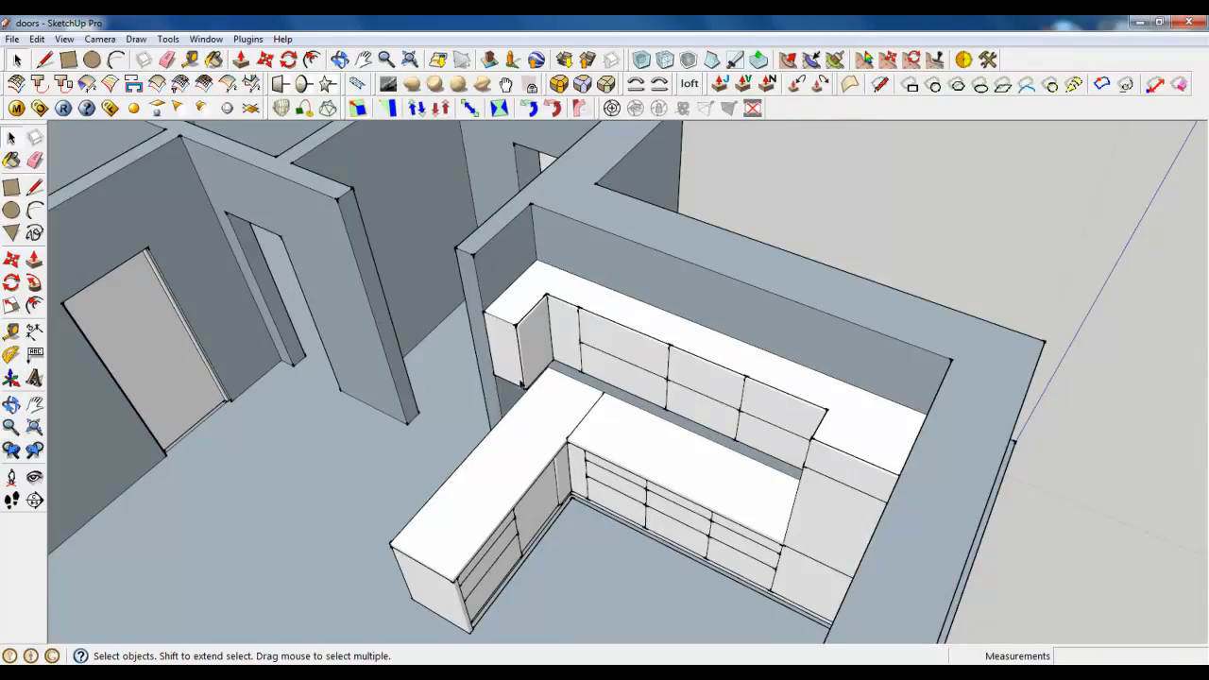
{"action": "scroll", "coordinate": [713, 452], "scroll_direction": "down", "scroll_amount": 3}
{"action": "middle_click_drag", "start_coordinate": [719, 448], "coordinate": [691, 448]}
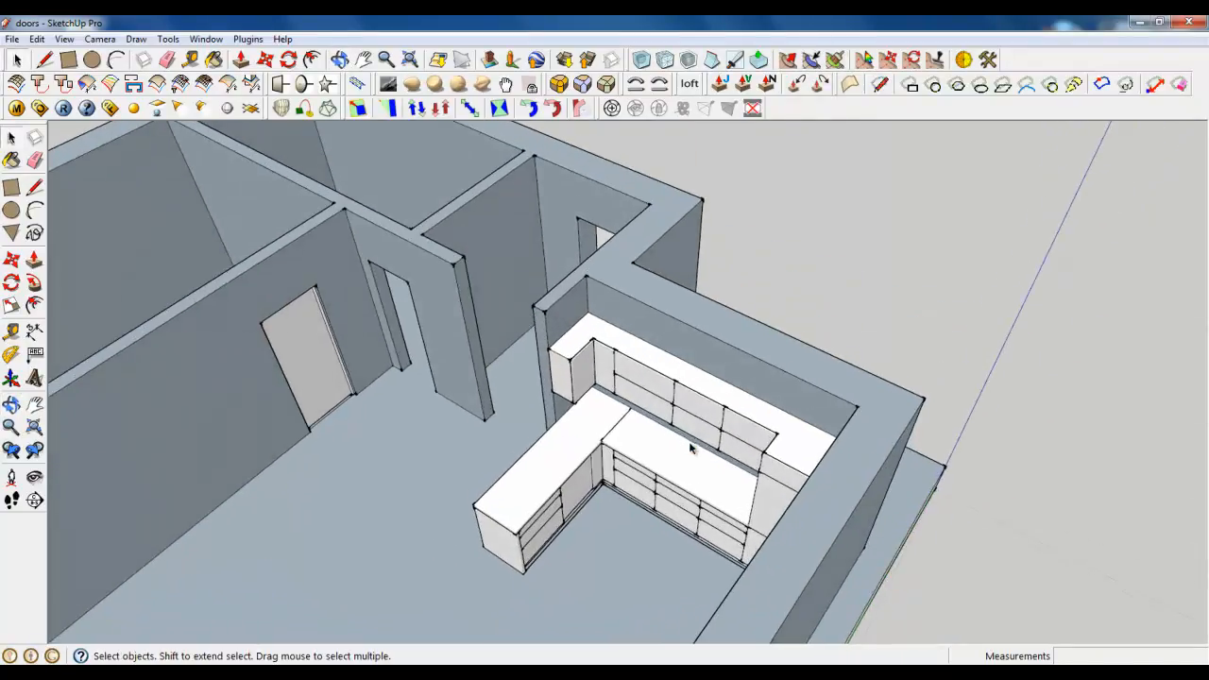
{"action": "scroll", "coordinate": [643, 451], "scroll_direction": "down", "scroll_amount": 3}
{"action": "scroll", "coordinate": [552, 299], "scroll_direction": "up", "scroll_amount": 4}
{"action": "middle_click_drag", "start_coordinate": [519, 351], "coordinate": [415, 397]}
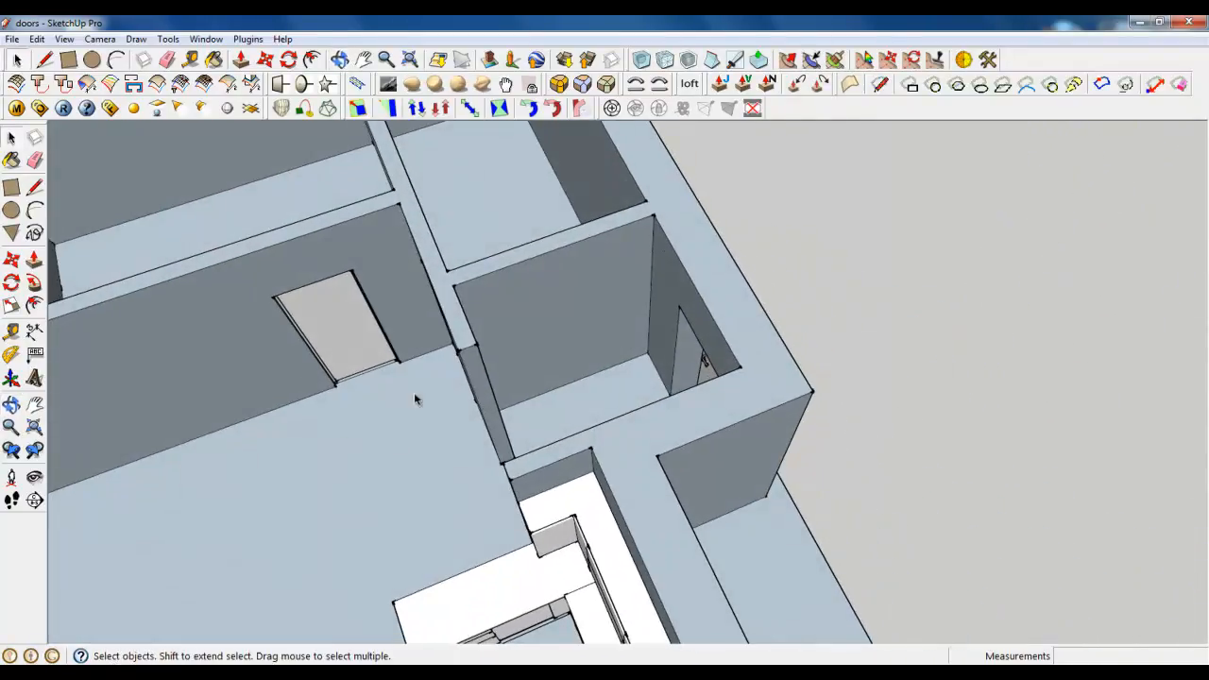
{"action": "scroll", "coordinate": [564, 342], "scroll_direction": "up", "scroll_amount": 6}
{"action": "scroll", "coordinate": [622, 344], "scroll_direction": "down", "scroll_amount": 2}
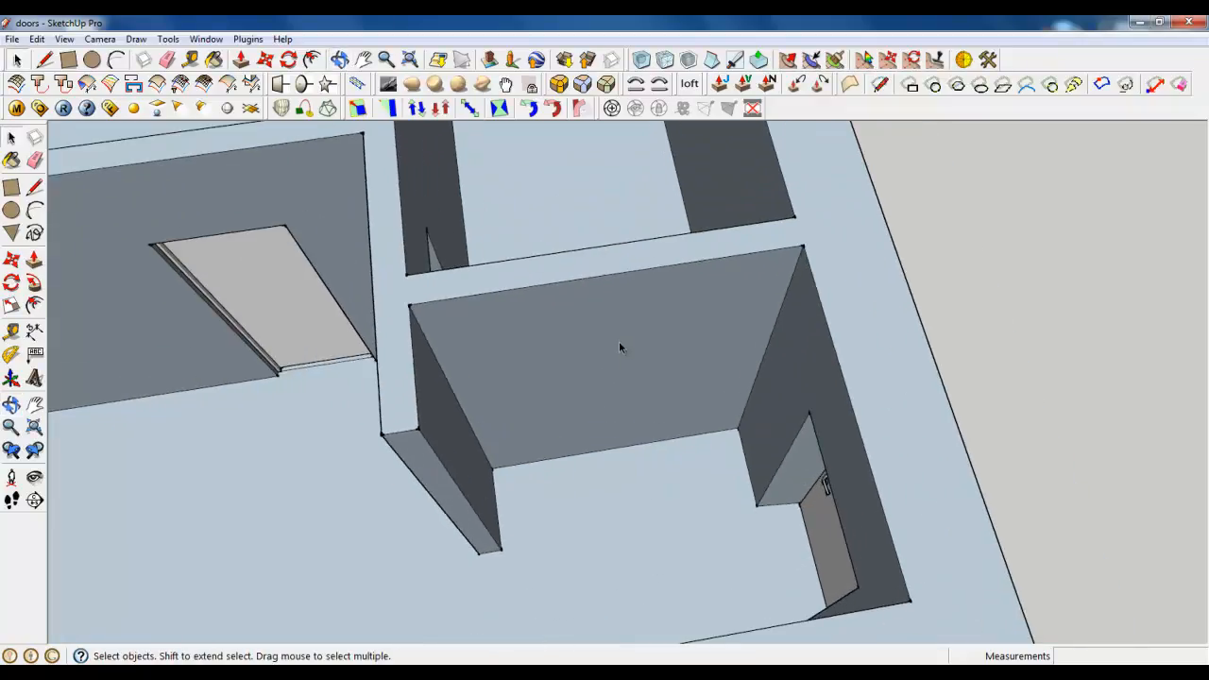
{"action": "scroll", "coordinate": [586, 459], "scroll_direction": "up", "scroll_amount": 2}
{"action": "left_click", "coordinate": [564, 486]}
{"action": "left_click", "coordinate": [68, 59]}
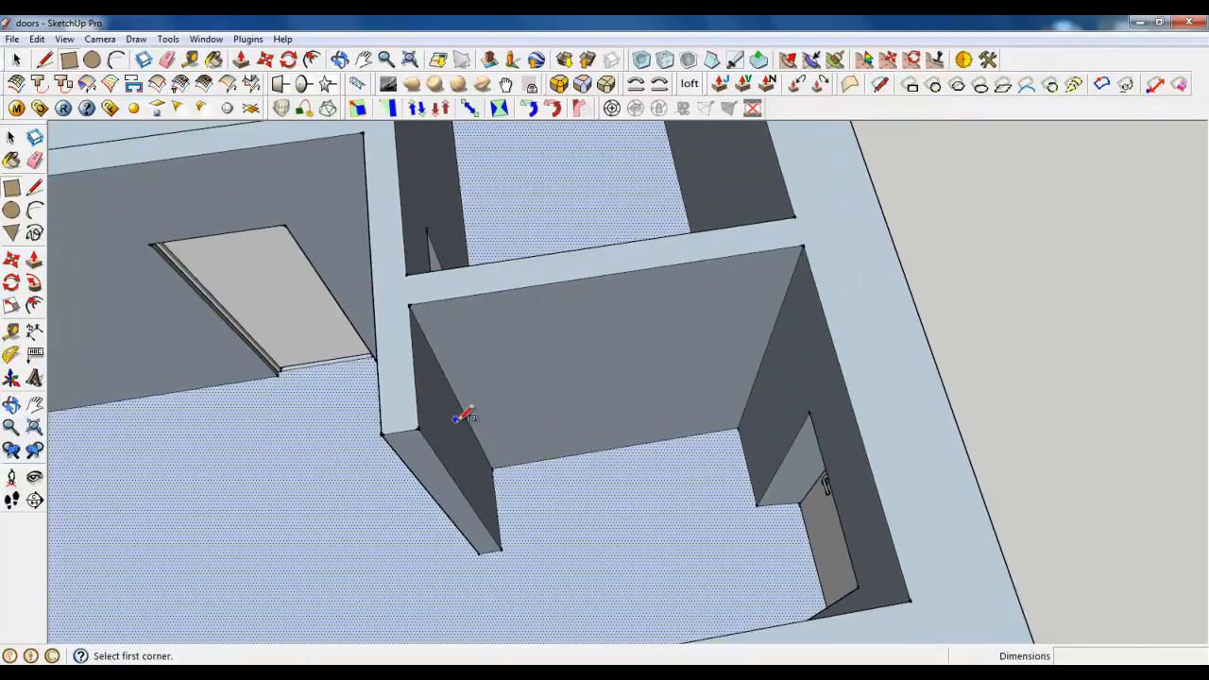
{"action": "left_click", "coordinate": [500, 473]}
{"action": "scroll", "coordinate": [539, 467], "scroll_direction": "up", "scroll_amount": 3}
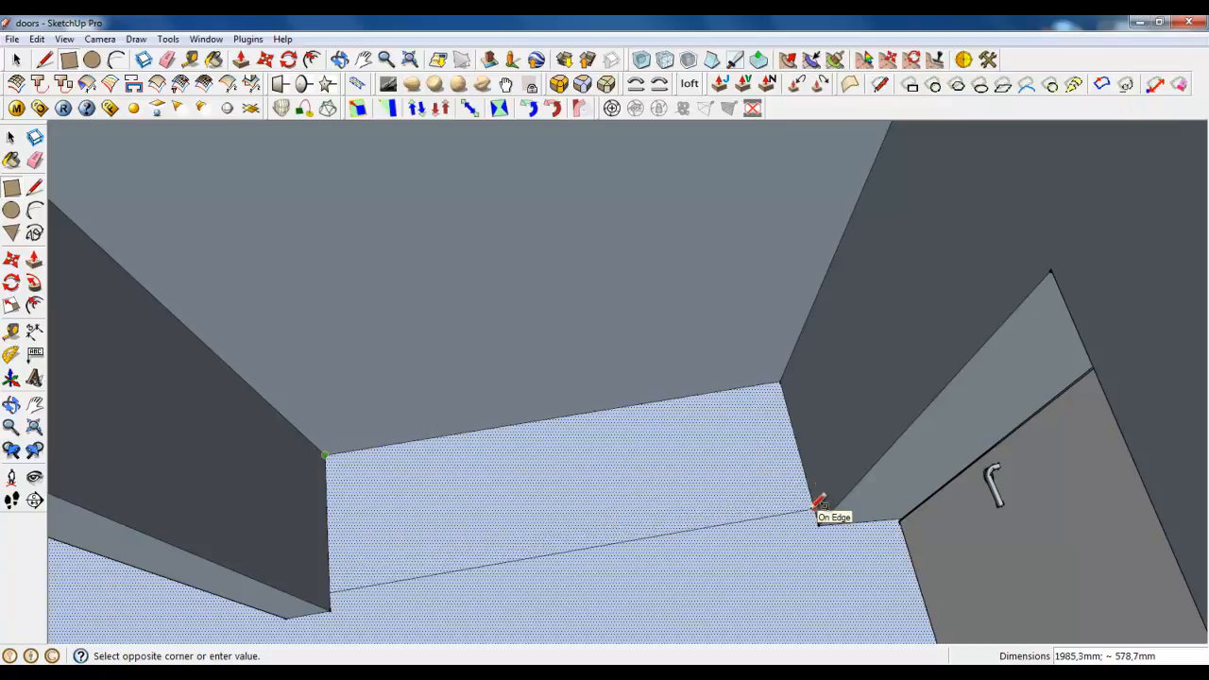
{"action": "left_click", "coordinate": [812, 503]}
Make the rectangular floor face in the entrance niche a group.
{"action": "left_click", "coordinate": [16, 60]}
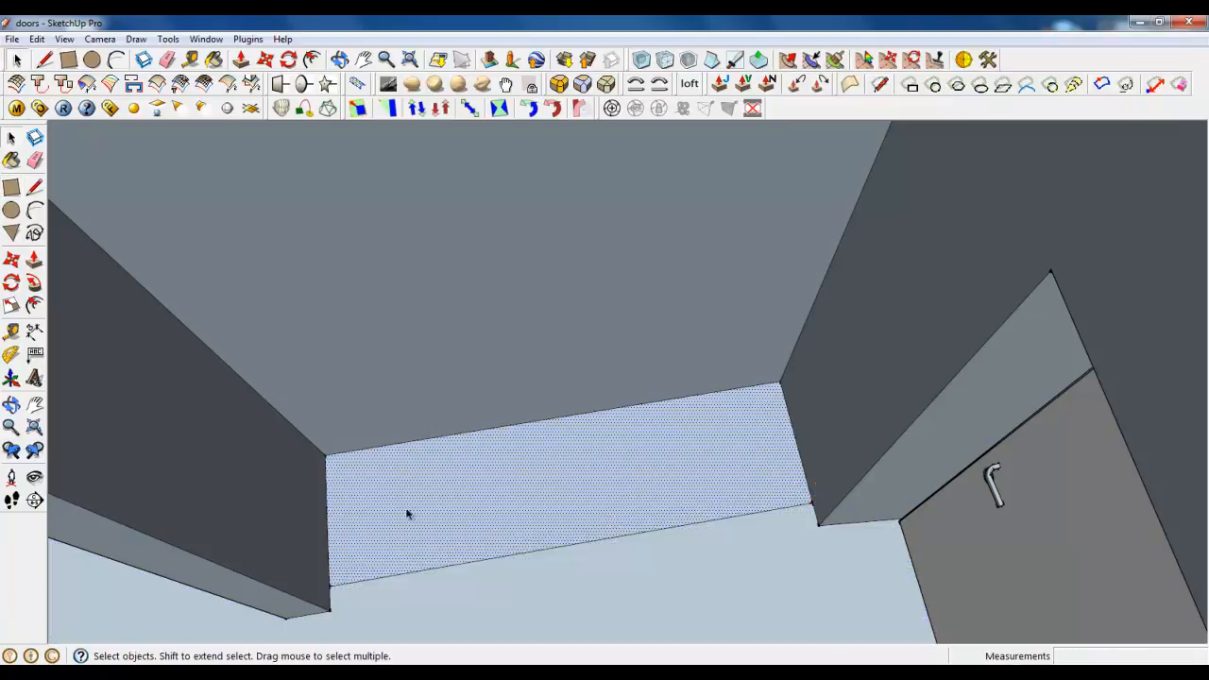
{"action": "right_click", "coordinate": [433, 524]}
{"action": "left_click", "coordinate": [477, 311]}
Open the new group and extrude its face 2700 mm up to the top of the walls as the wardrobe body.
{"action": "scroll", "coordinate": [694, 439], "scroll_direction": "down", "scroll_amount": 3}
{"action": "middle_click_drag", "start_coordinate": [694, 439], "coordinate": [805, 449]}
{"action": "double_click", "coordinate": [659, 481]}
{"action": "scroll", "coordinate": [805, 449], "scroll_direction": "up", "scroll_amount": 2}
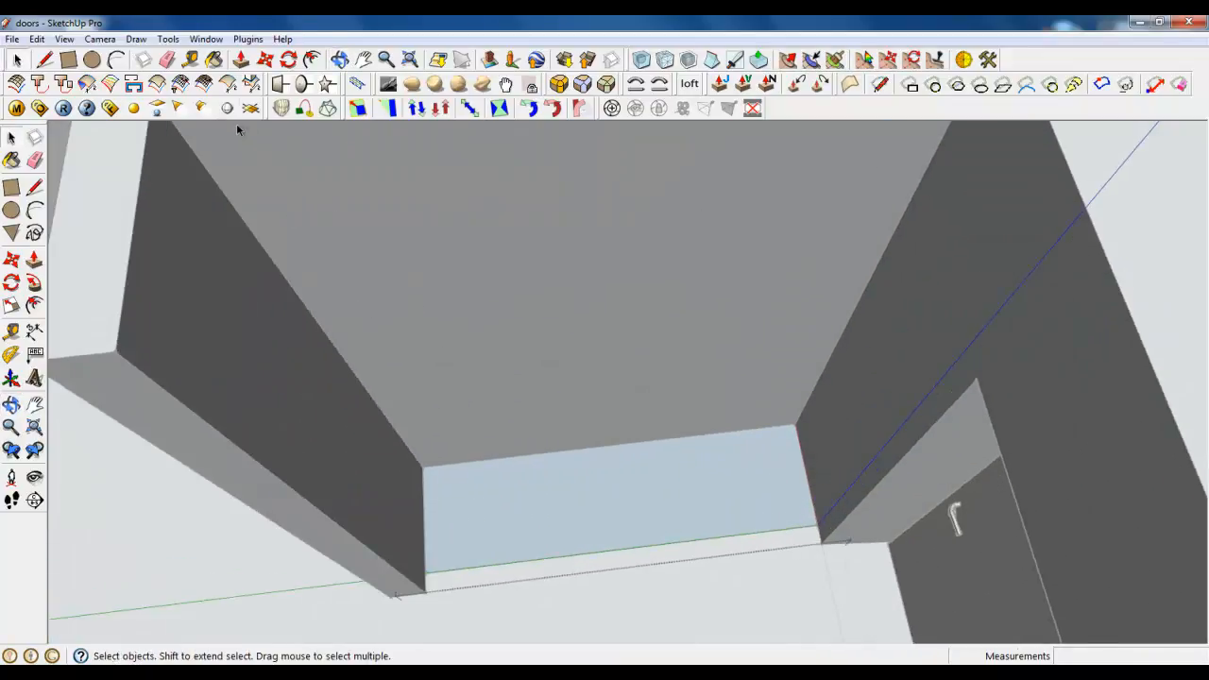
{"action": "left_click", "coordinate": [240, 60]}
{"action": "scroll", "coordinate": [558, 538], "scroll_direction": "down", "scroll_amount": 2}
{"action": "left_click", "coordinate": [557, 537]}
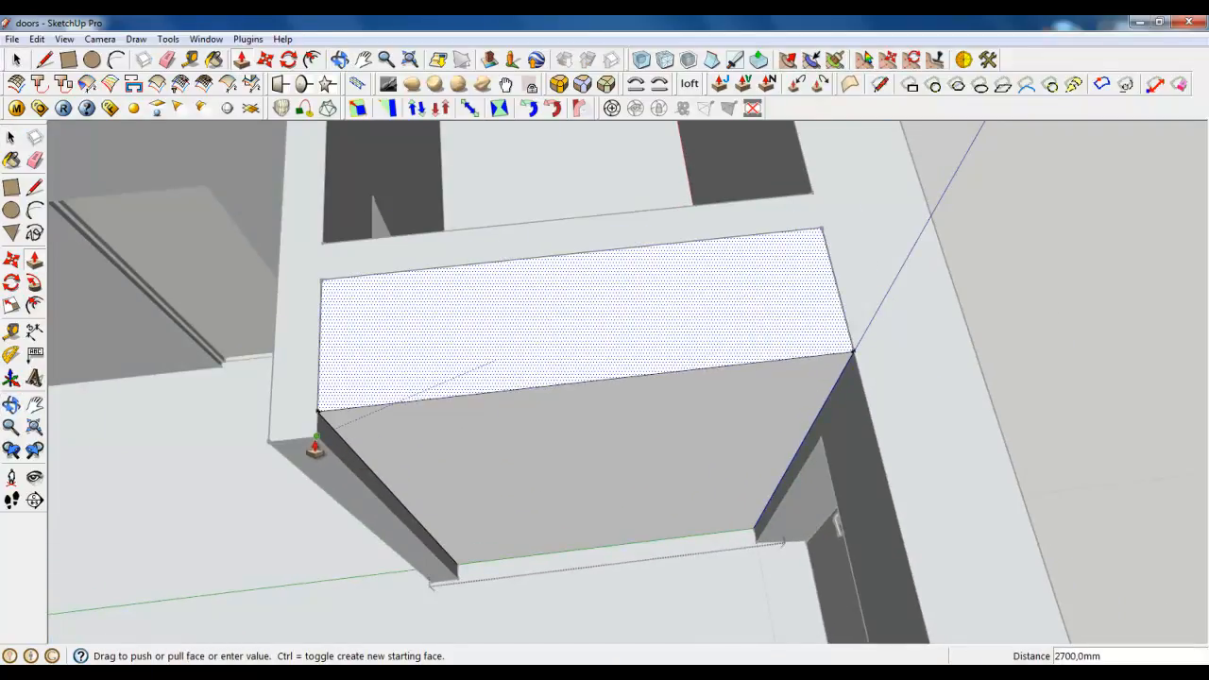
{"action": "left_click", "coordinate": [315, 450]}
Divide the top front edge of the wardrobe body into three equal segments.
{"action": "scroll", "coordinate": [353, 475], "scroll_direction": "down", "scroll_amount": 2}
{"action": "middle_click_drag", "start_coordinate": [353, 475], "coordinate": [583, 424]}
{"action": "scroll", "coordinate": [617, 472], "scroll_direction": "down", "scroll_amount": 1}
{"action": "middle_click_drag", "start_coordinate": [618, 472], "coordinate": [438, 502]}
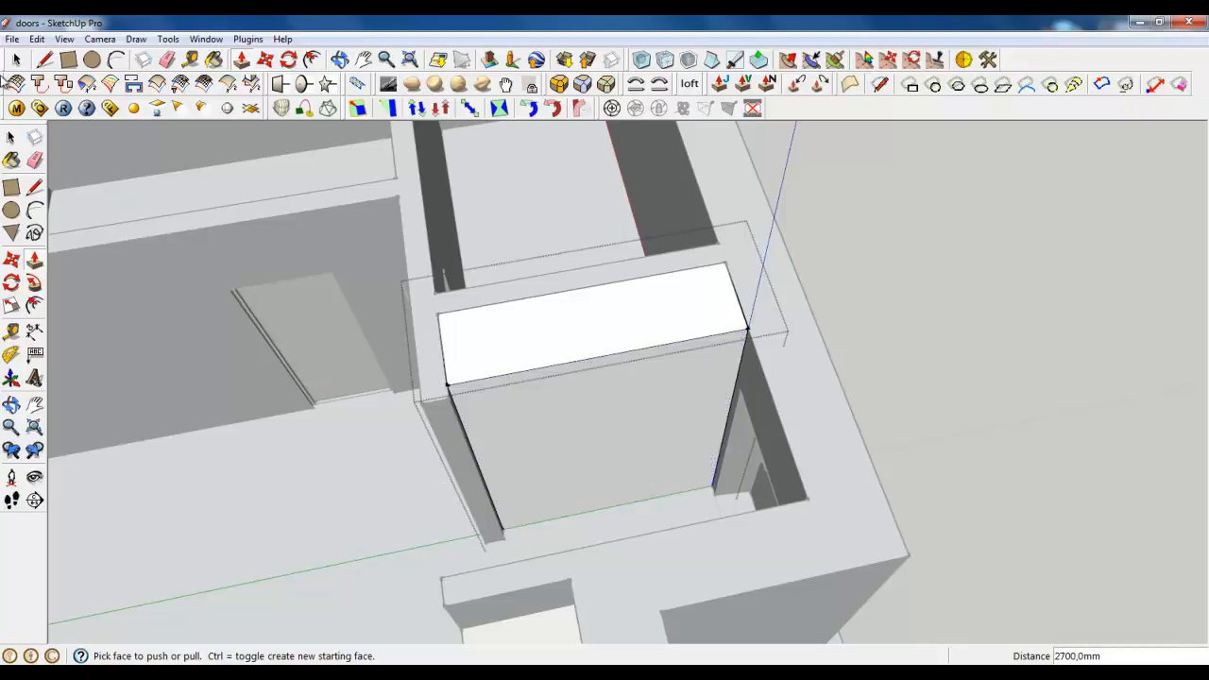
{"action": "key", "text": "space"}
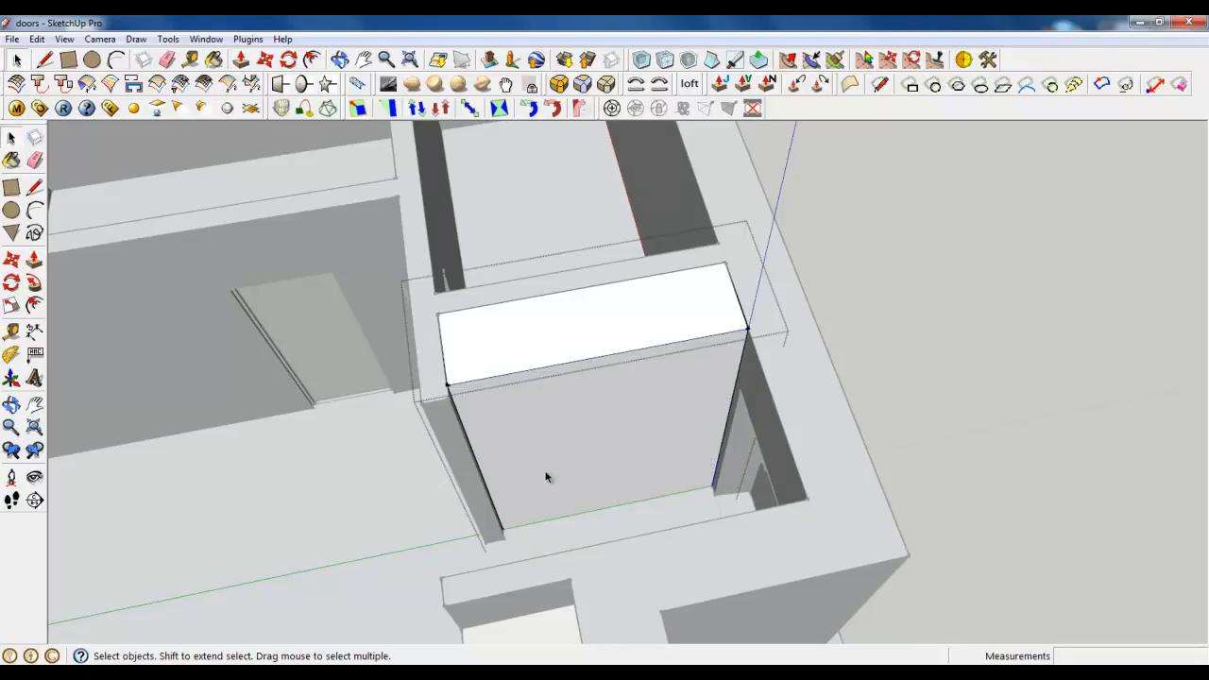
{"action": "middle_click_drag", "start_coordinate": [545, 477], "coordinate": [464, 405]}
{"action": "scroll", "coordinate": [475, 408], "scroll_direction": "up", "scroll_amount": 2}
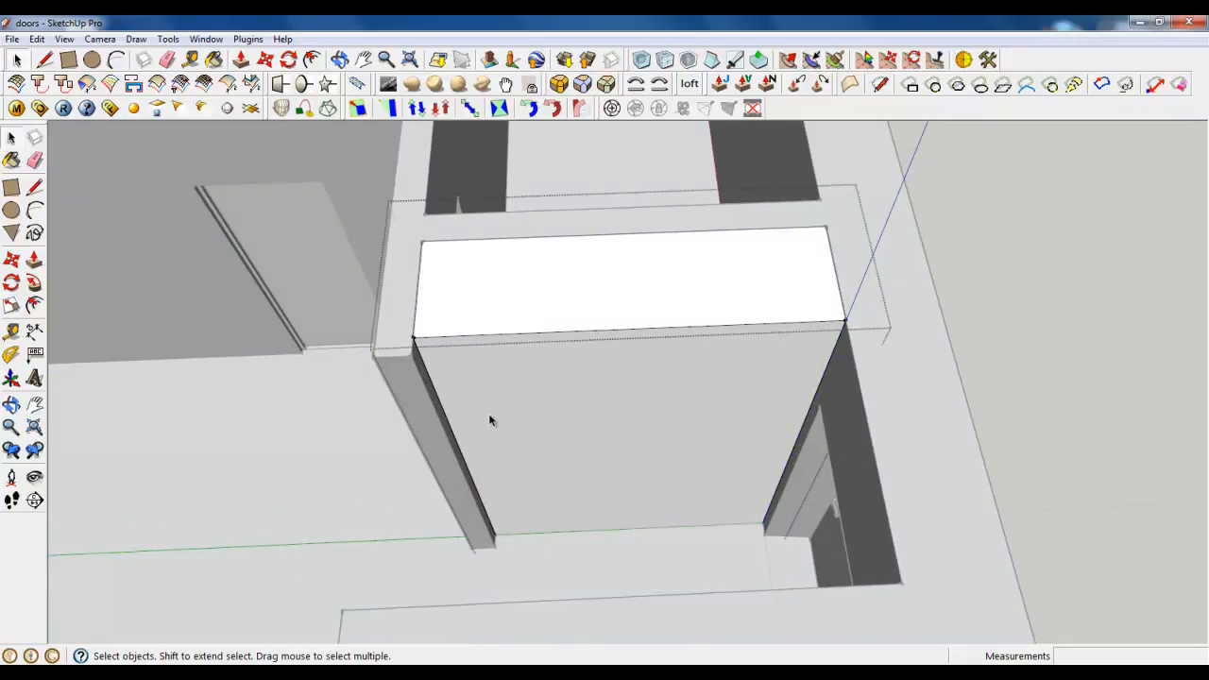
{"action": "left_click", "coordinate": [489, 420]}
{"action": "right_click", "coordinate": [497, 334]}
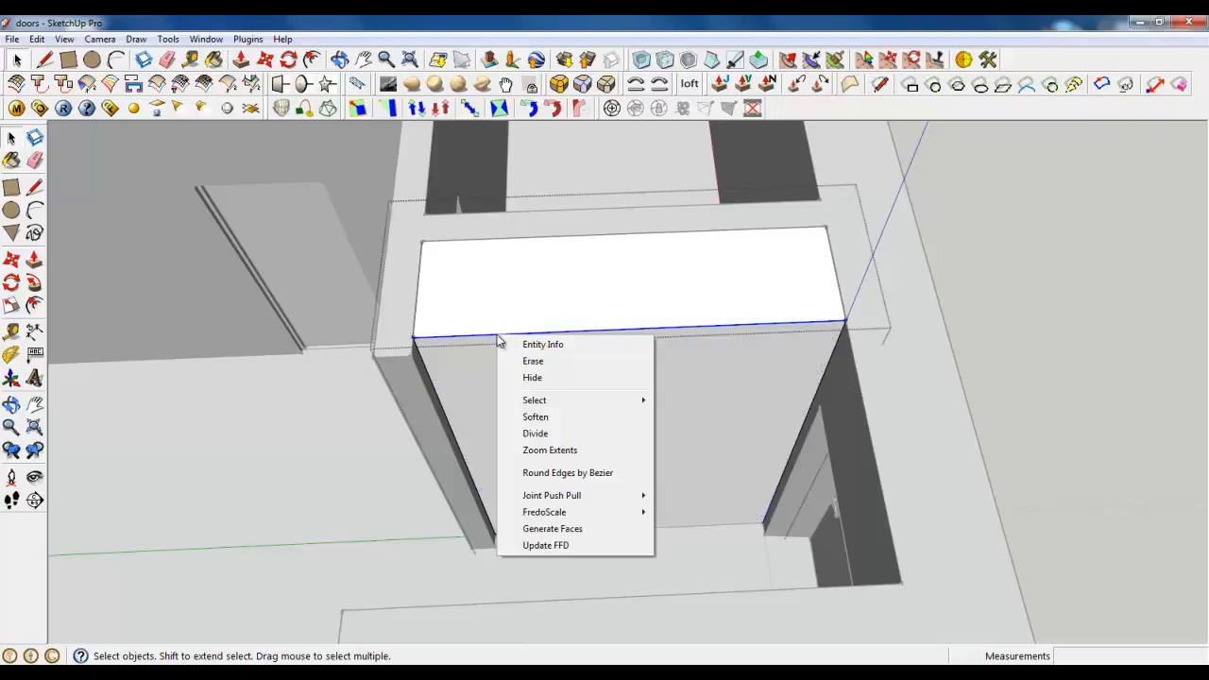
{"action": "left_click", "coordinate": [531, 427]}
{"action": "left_click", "coordinate": [568, 336]}
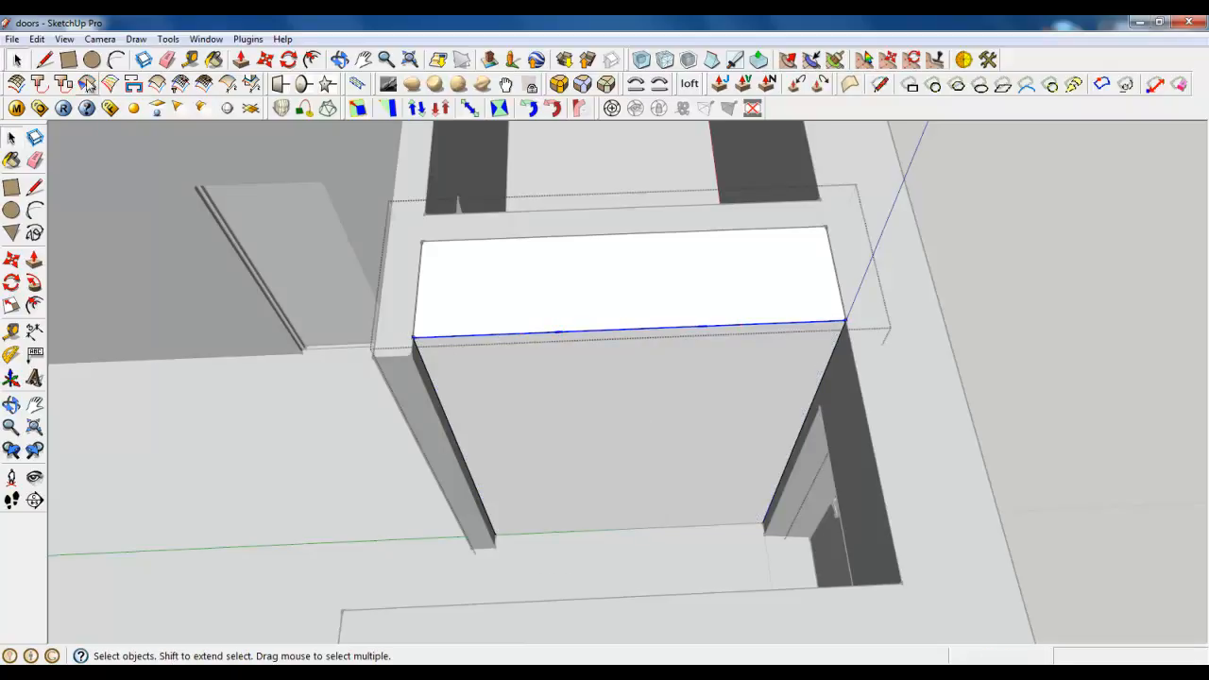
Draw two vertical lines from the division points down to the floor, splitting the wardrobe front into three doors.
{"action": "left_click", "coordinate": [45, 58]}
{"action": "left_click", "coordinate": [559, 332]}
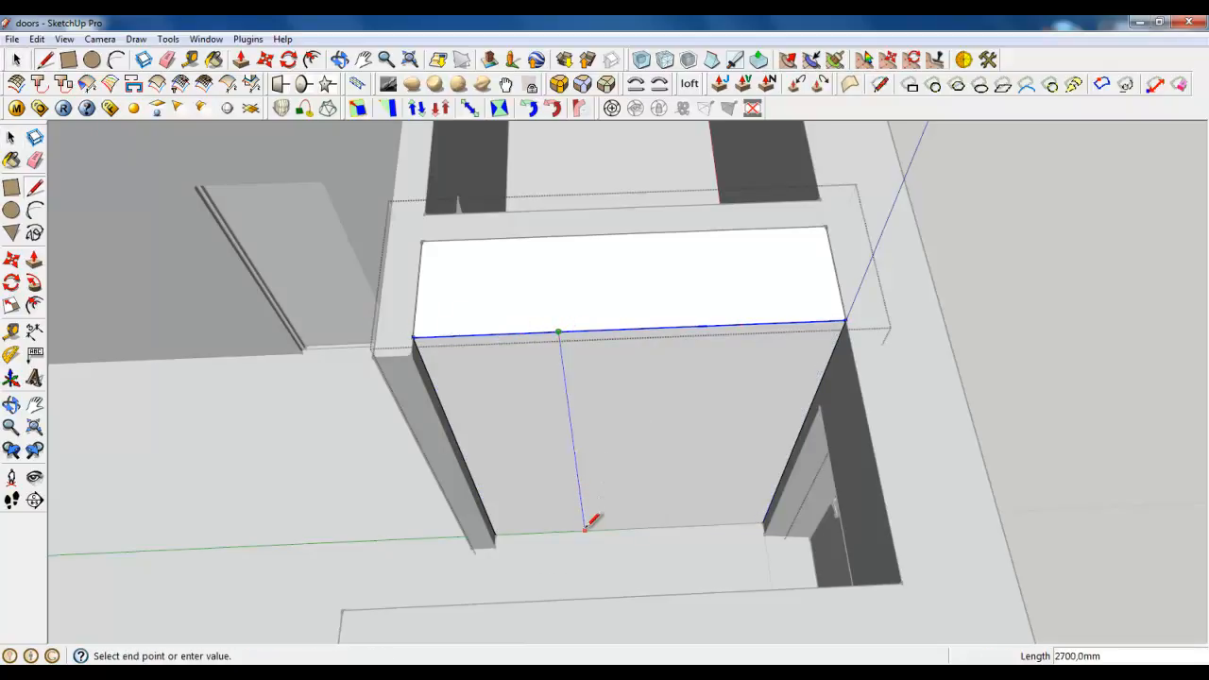
{"action": "left_click", "coordinate": [586, 529]}
{"action": "left_click", "coordinate": [703, 325]}
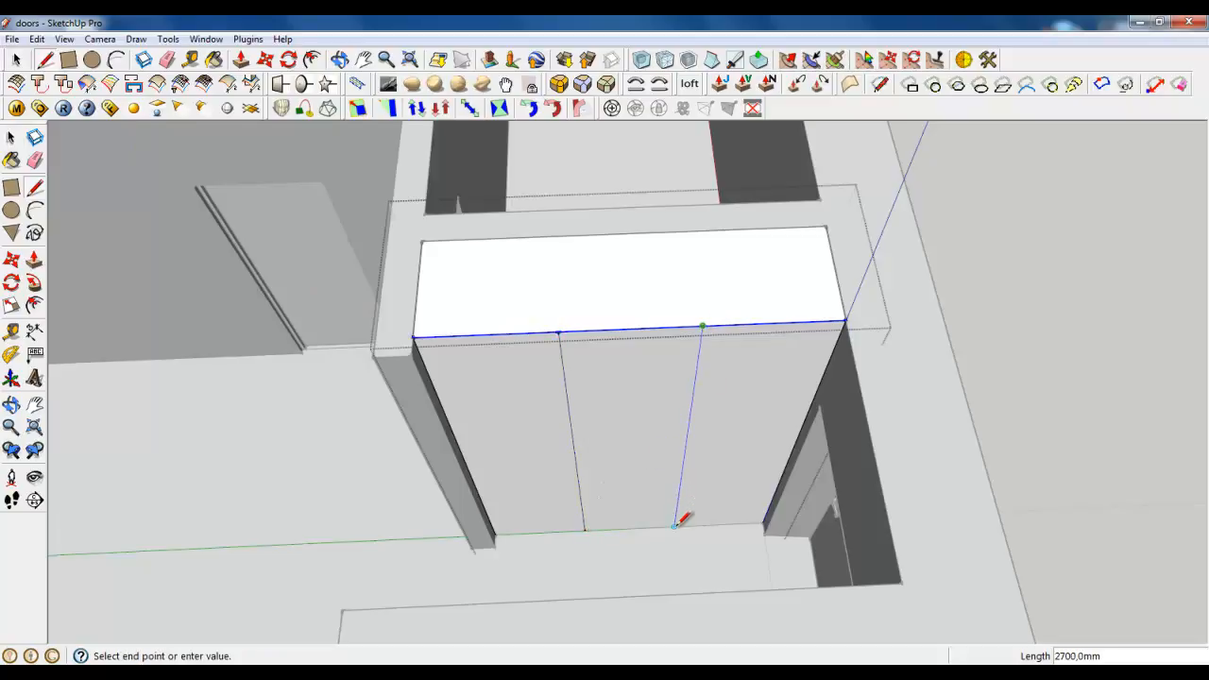
{"action": "middle_click_drag", "start_coordinate": [553, 503], "coordinate": [596, 352]}
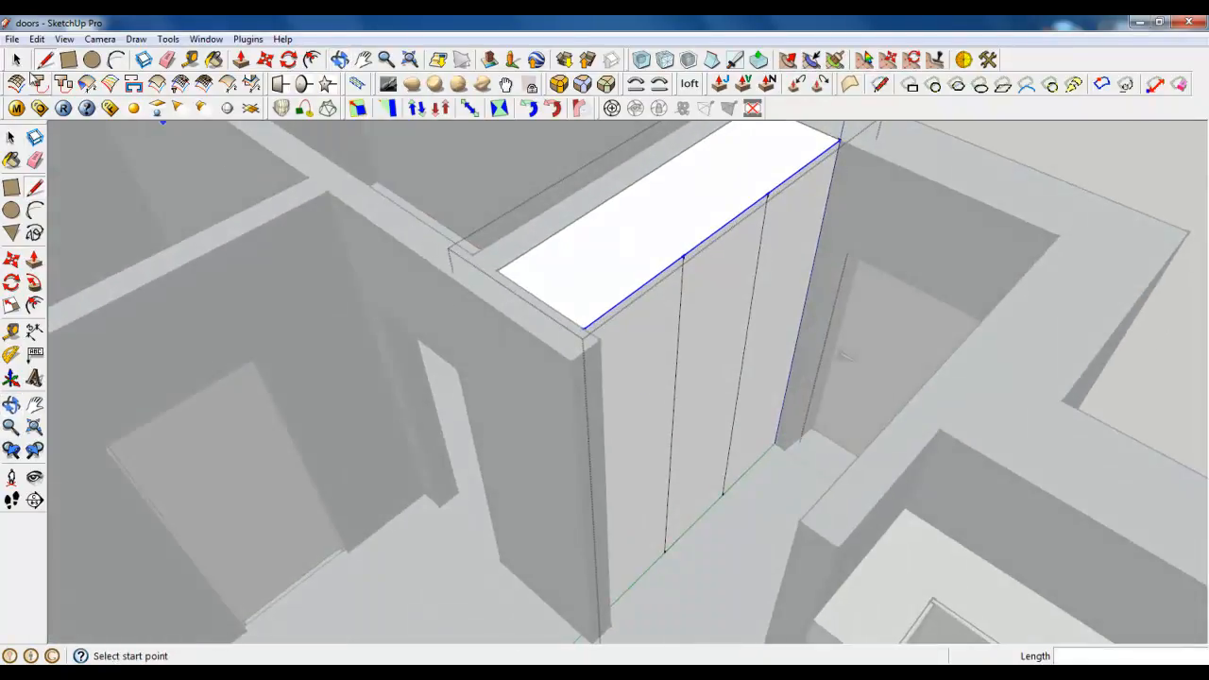
{"action": "left_click", "coordinate": [16, 59]}
{"action": "middle_click_drag", "start_coordinate": [501, 317], "coordinate": [636, 258]}
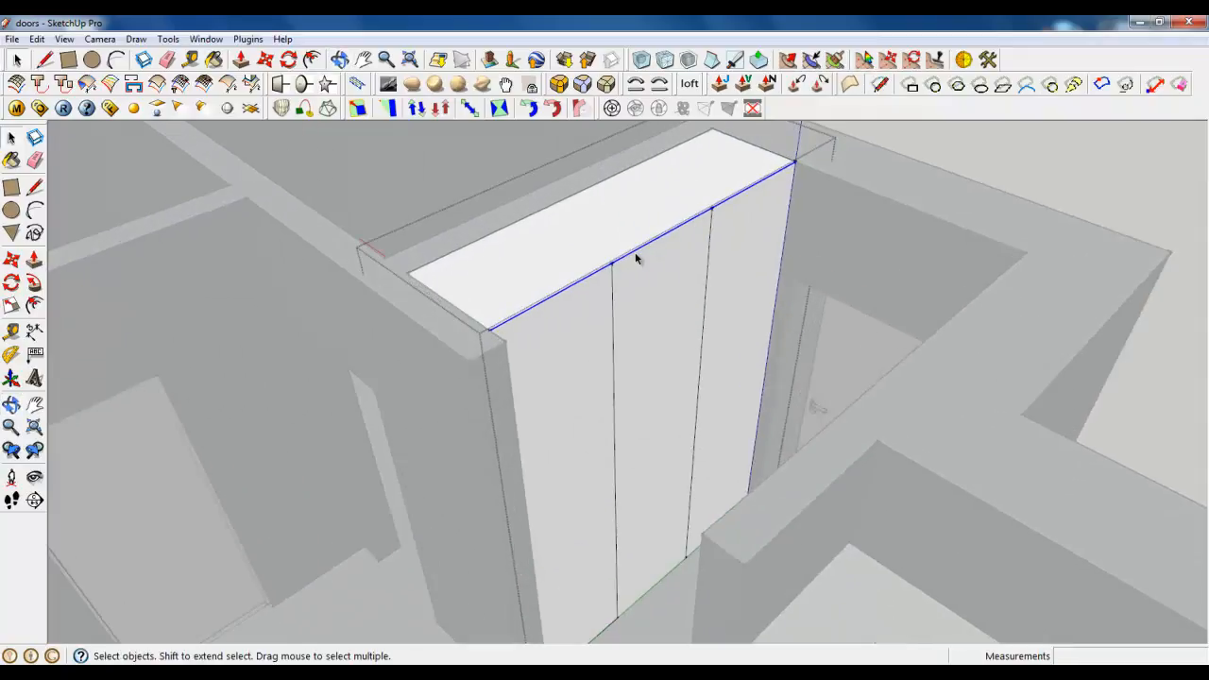
{"action": "scroll", "coordinate": [636, 258], "scroll_direction": "up", "scroll_amount": 6}
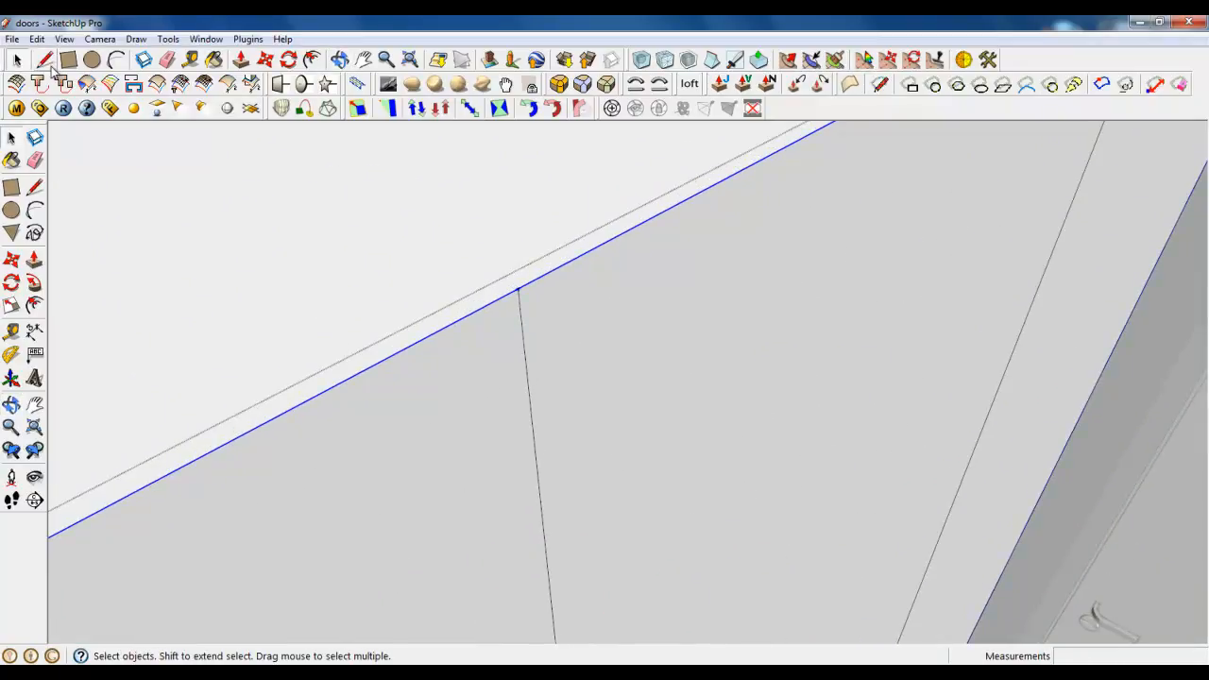
{"action": "left_click", "coordinate": [70, 61]}
{"action": "scroll", "coordinate": [448, 275], "scroll_direction": "up", "scroll_amount": 2}
{"action": "scroll", "coordinate": [389, 338], "scroll_direction": "down", "scroll_amount": 4}
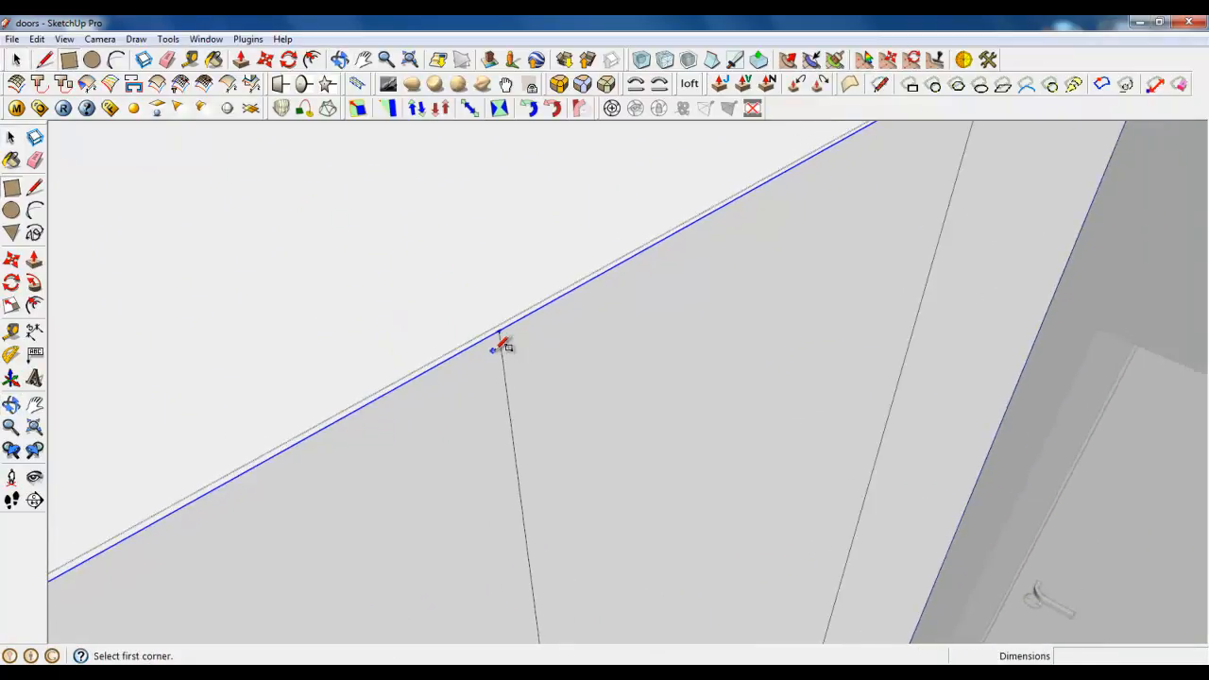
{"action": "scroll", "coordinate": [502, 347], "scroll_direction": "up", "scroll_amount": 2}
{"action": "left_click", "coordinate": [497, 323]}
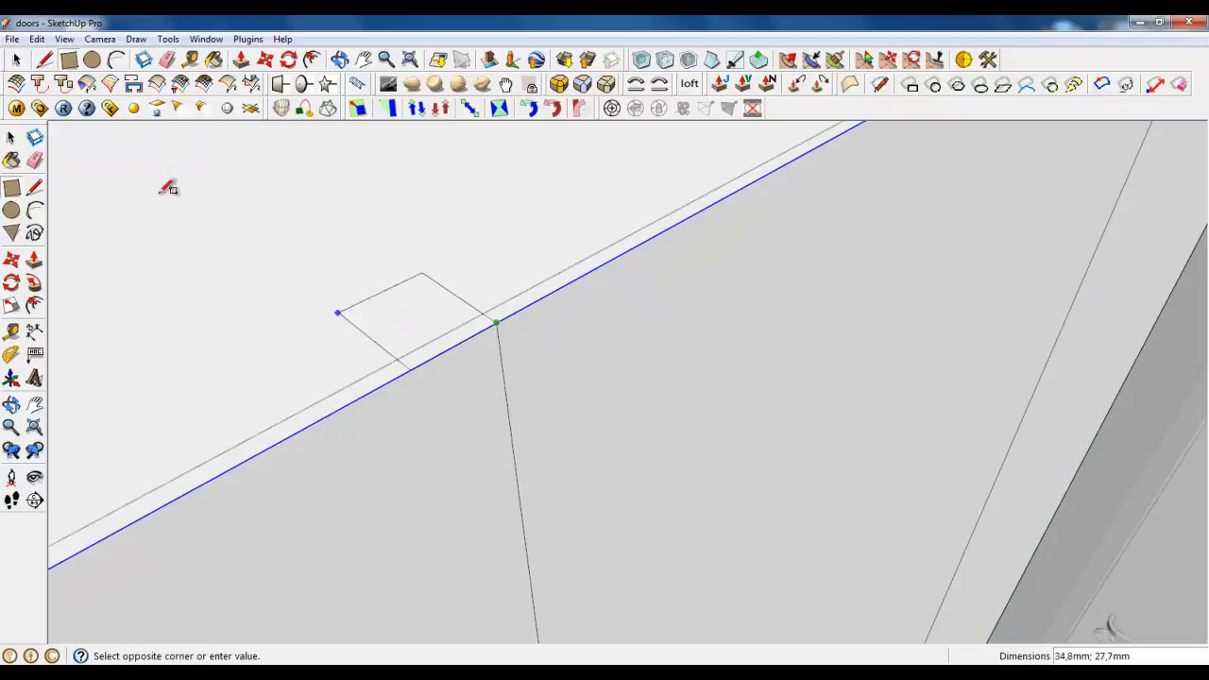
Mark 15 mm along the top edge from the first dividing line and draw a parallel vertical line to the floor.
{"action": "left_click", "coordinate": [44, 60]}
{"action": "left_click", "coordinate": [496, 323]}
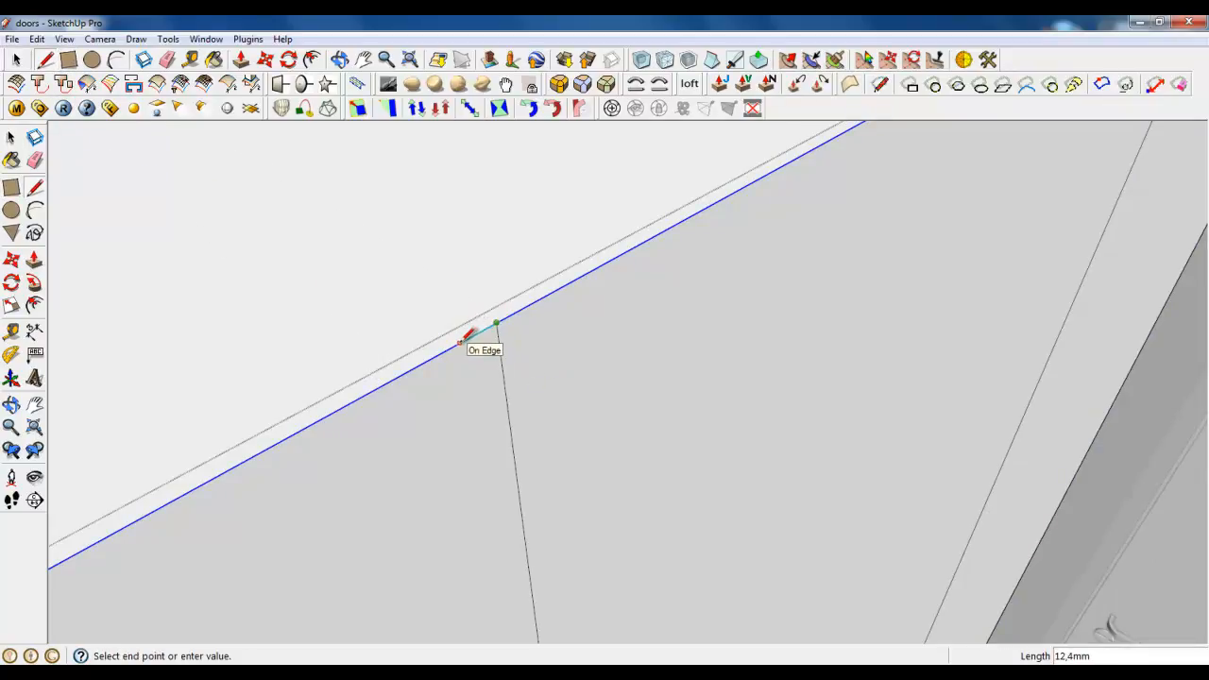
{"action": "left_click", "coordinate": [462, 342]}
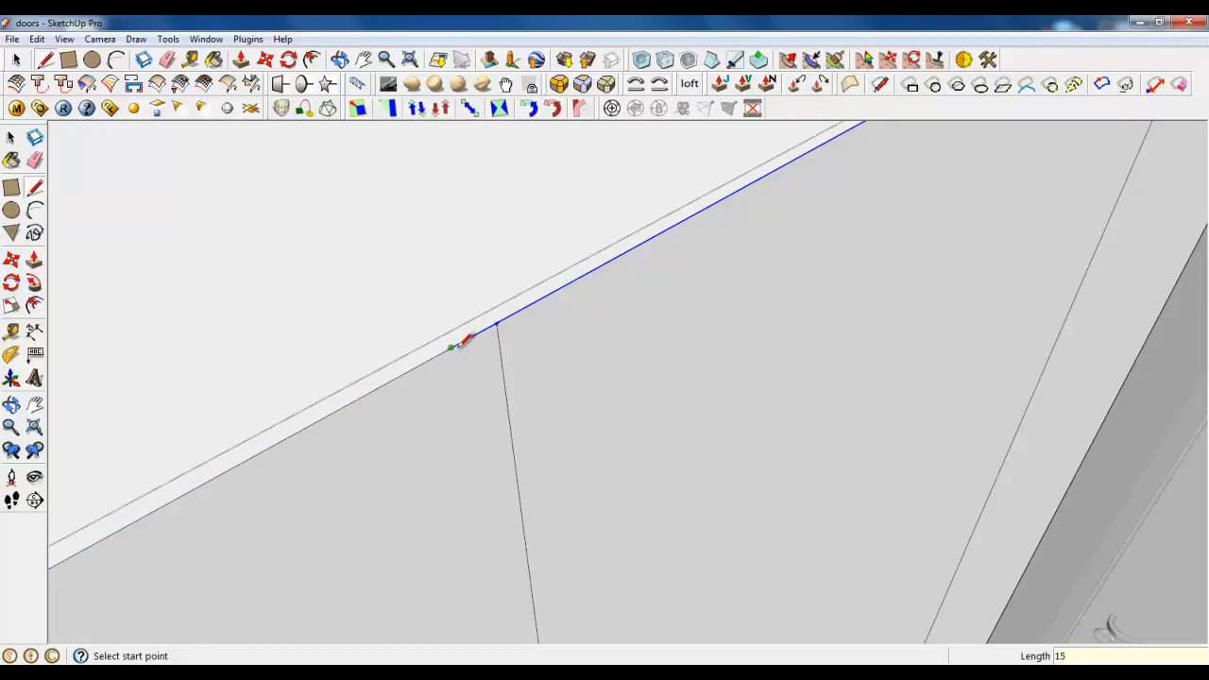
{"action": "left_click", "coordinate": [464, 340]}
{"action": "middle_click_drag", "start_coordinate": [464, 340], "coordinate": [515, 289]}
{"action": "scroll", "coordinate": [515, 289], "scroll_direction": "down", "scroll_amount": 5}
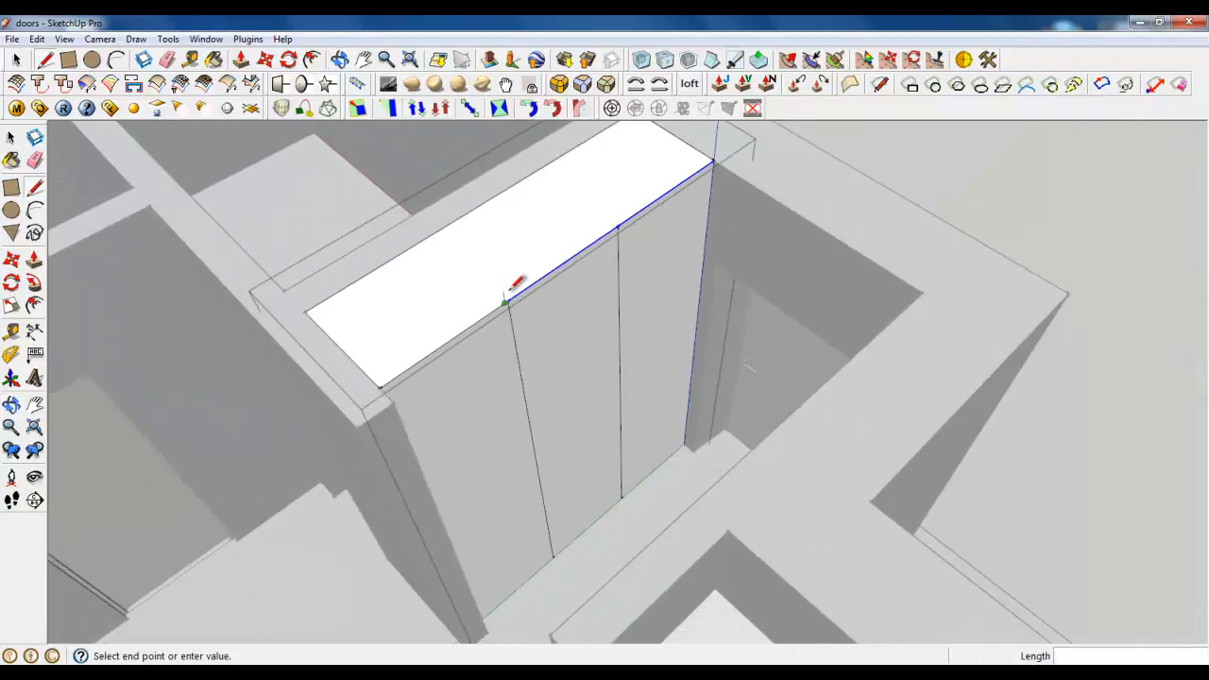
{"action": "left_click", "coordinate": [551, 558]}
{"action": "key", "text": "space"}
Make the 15 mm wide vertical strip on the wardrobe front a separate group.
{"action": "scroll", "coordinate": [530, 358], "scroll_direction": "up", "scroll_amount": 5}
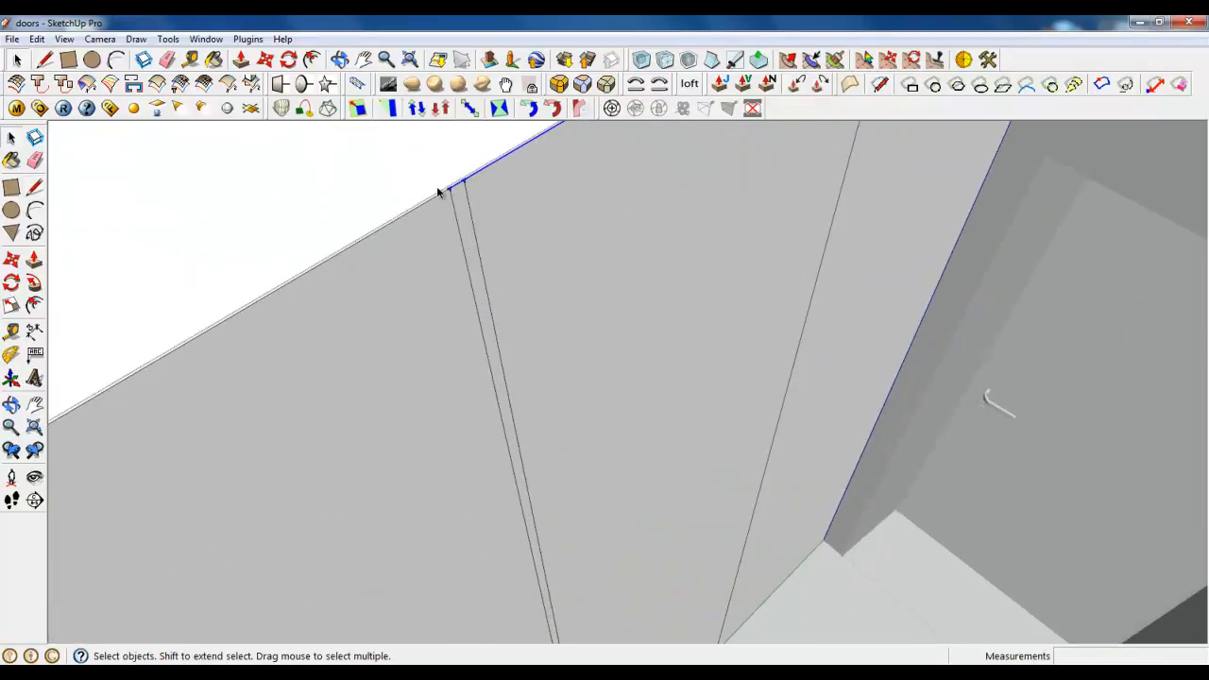
{"action": "right_click", "coordinate": [462, 206]}
{"action": "left_click", "coordinate": [524, 335]}
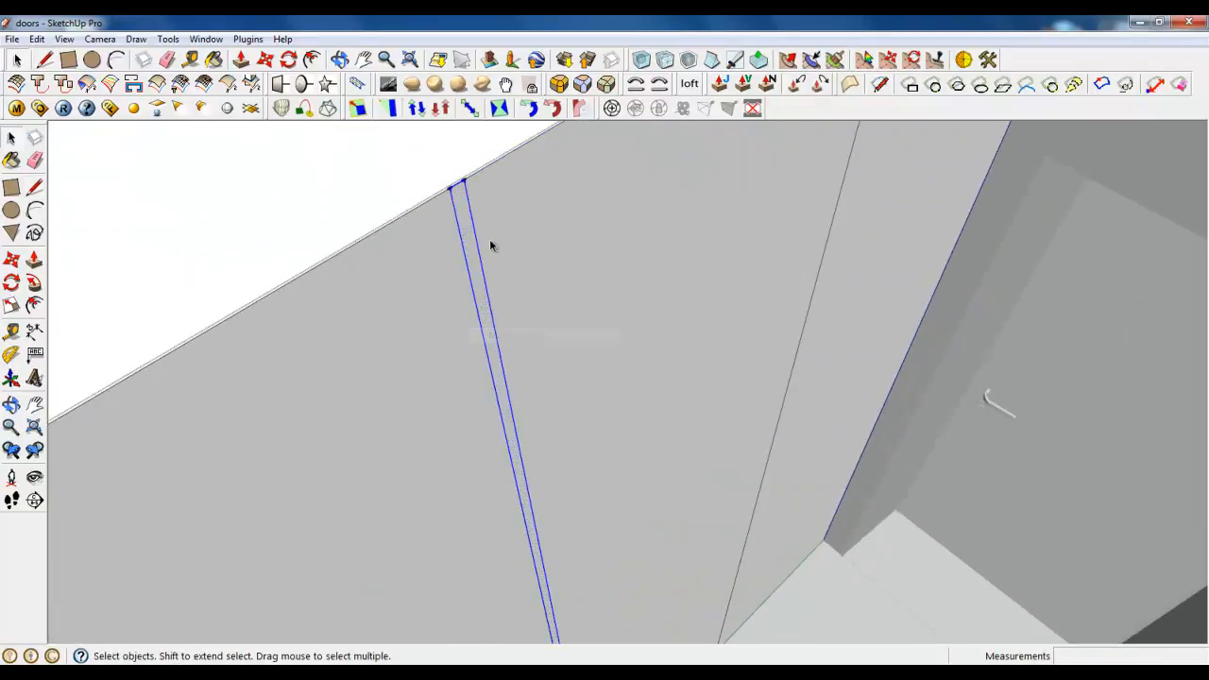
Open the strip group and extrude its face outward by 10 mm.
{"action": "scroll", "coordinate": [510, 284], "scroll_direction": "down", "scroll_amount": 1}
{"action": "middle_click_drag", "start_coordinate": [528, 316], "coordinate": [471, 289]}
{"action": "scroll", "coordinate": [485, 214], "scroll_direction": "up", "scroll_amount": 3}
{"action": "double_click", "coordinate": [487, 216]}
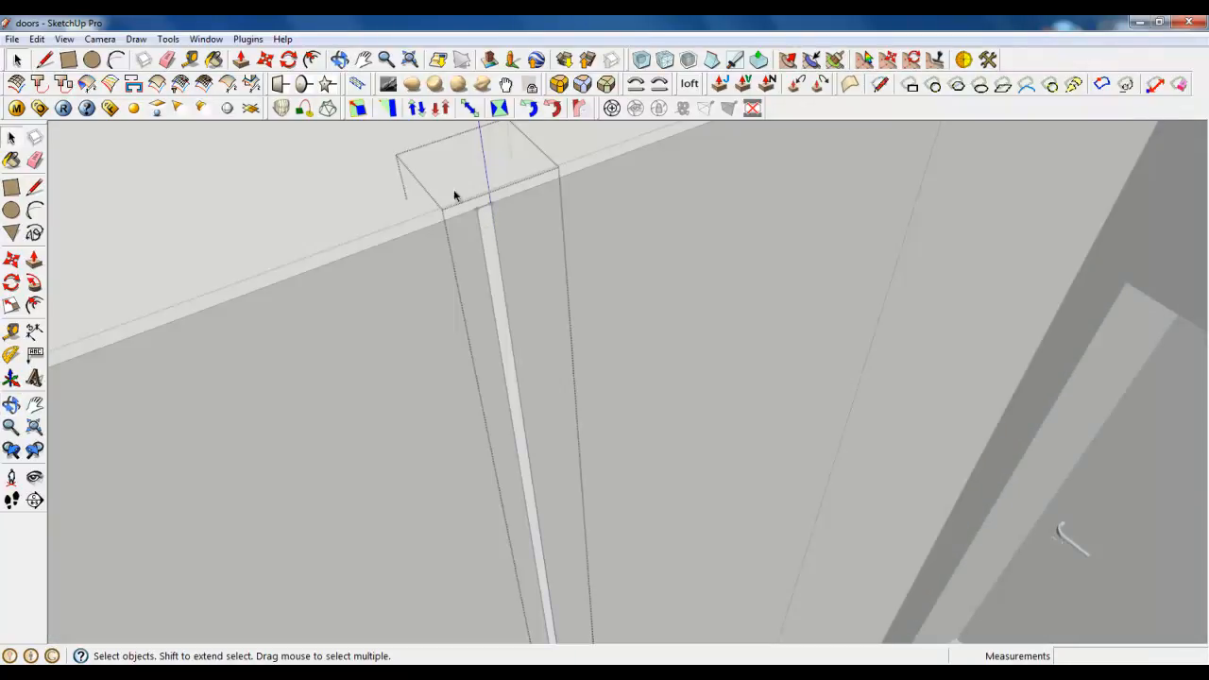
{"action": "left_click", "coordinate": [242, 62]}
{"action": "left_click", "coordinate": [485, 272]}
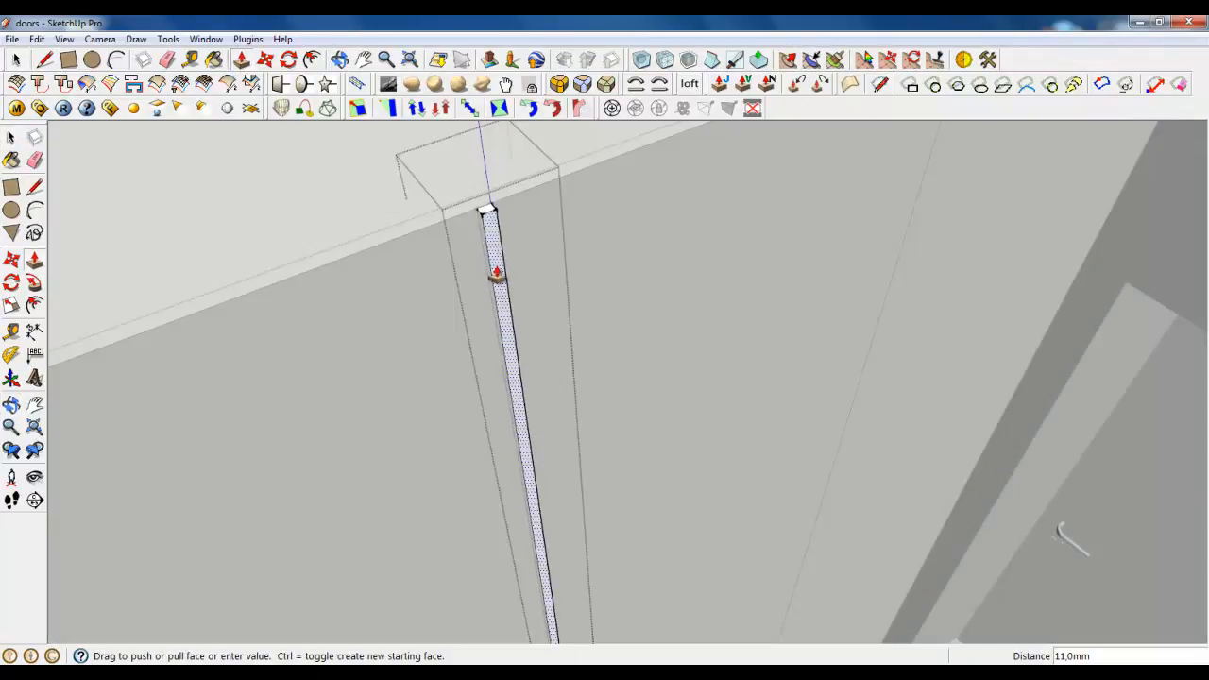
{"action": "type", "text": "10"}
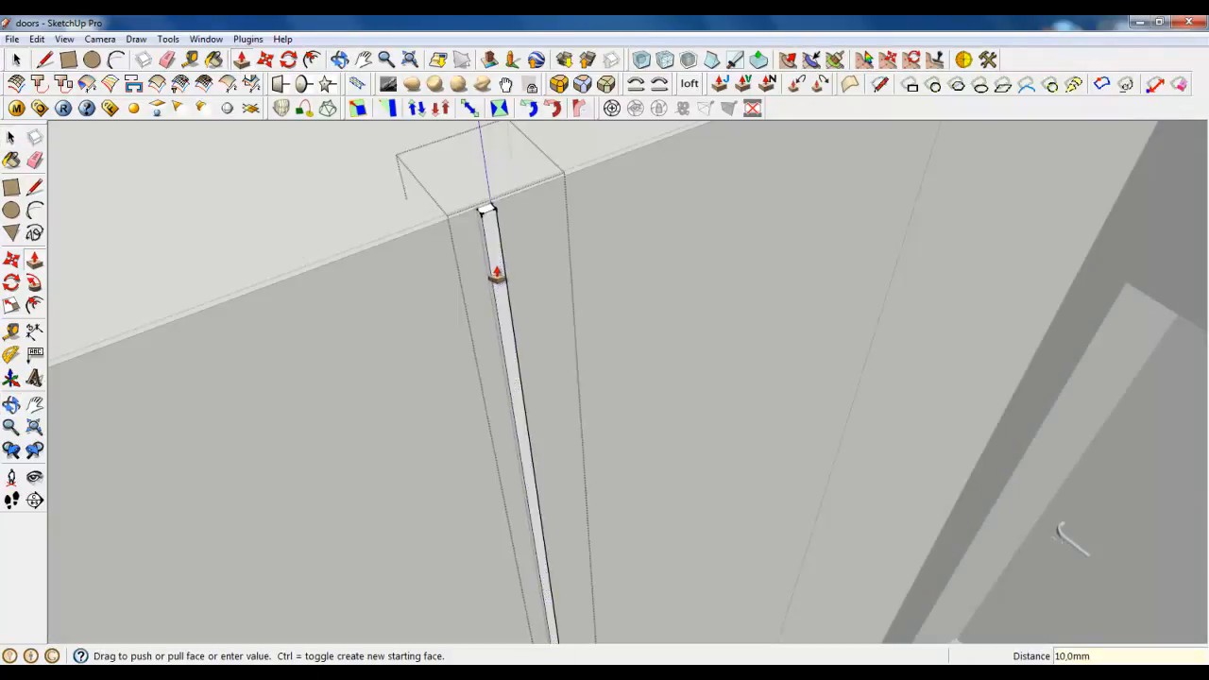
{"action": "key", "text": "Return"}
Round the edges of the strip's front face with a 3 mm, 6-segment Round Corner and close the strip group.
{"action": "scroll", "coordinate": [459, 189], "scroll_direction": "up", "scroll_amount": 2}
{"action": "left_click", "coordinate": [19, 60]}
{"action": "scroll", "coordinate": [501, 262], "scroll_direction": "up", "scroll_amount": 2}
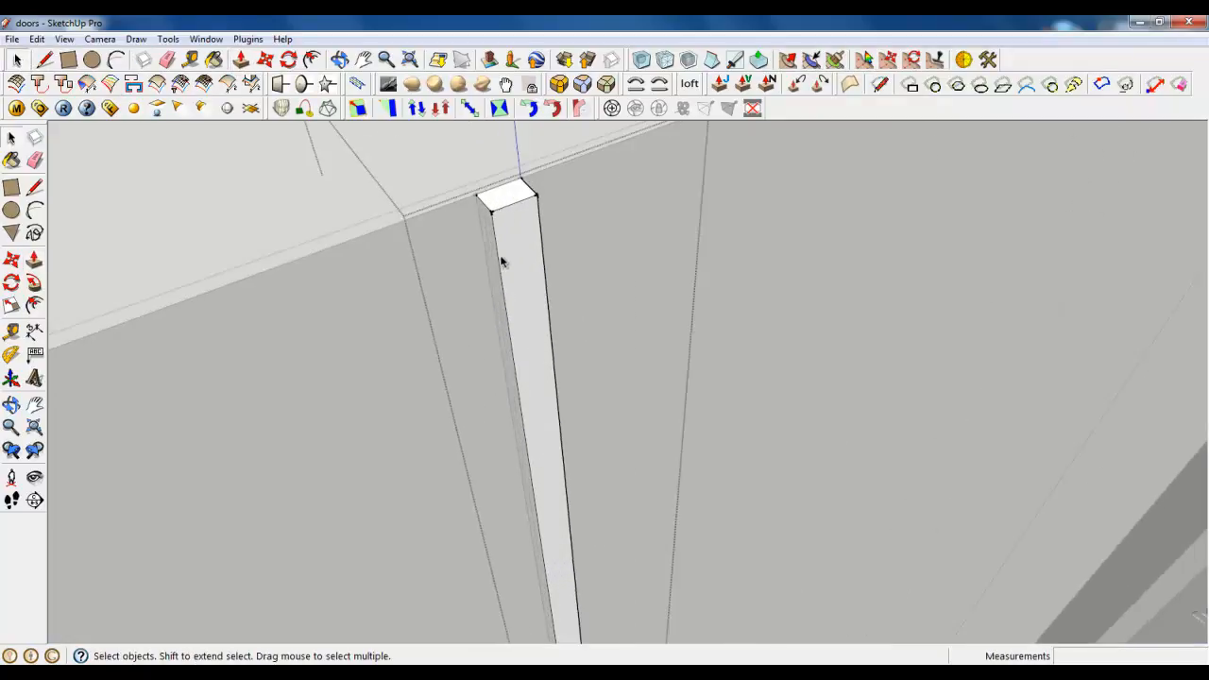
{"action": "left_click", "coordinate": [519, 233]}
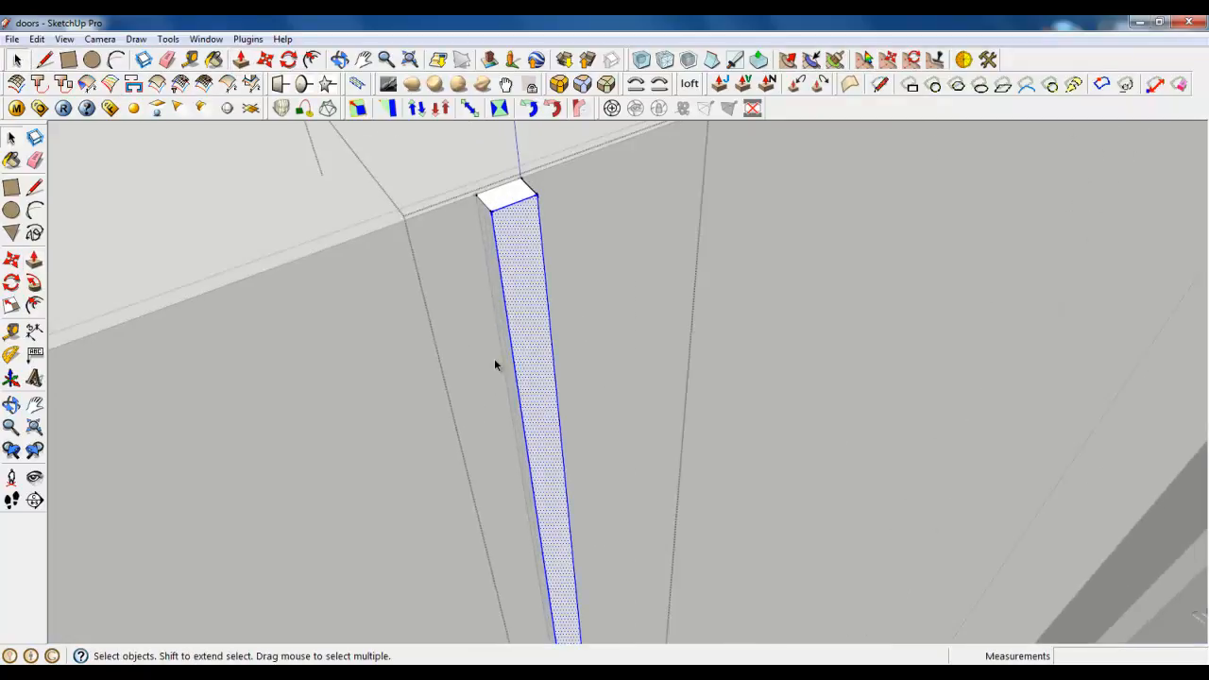
{"action": "left_click", "coordinate": [574, 107]}
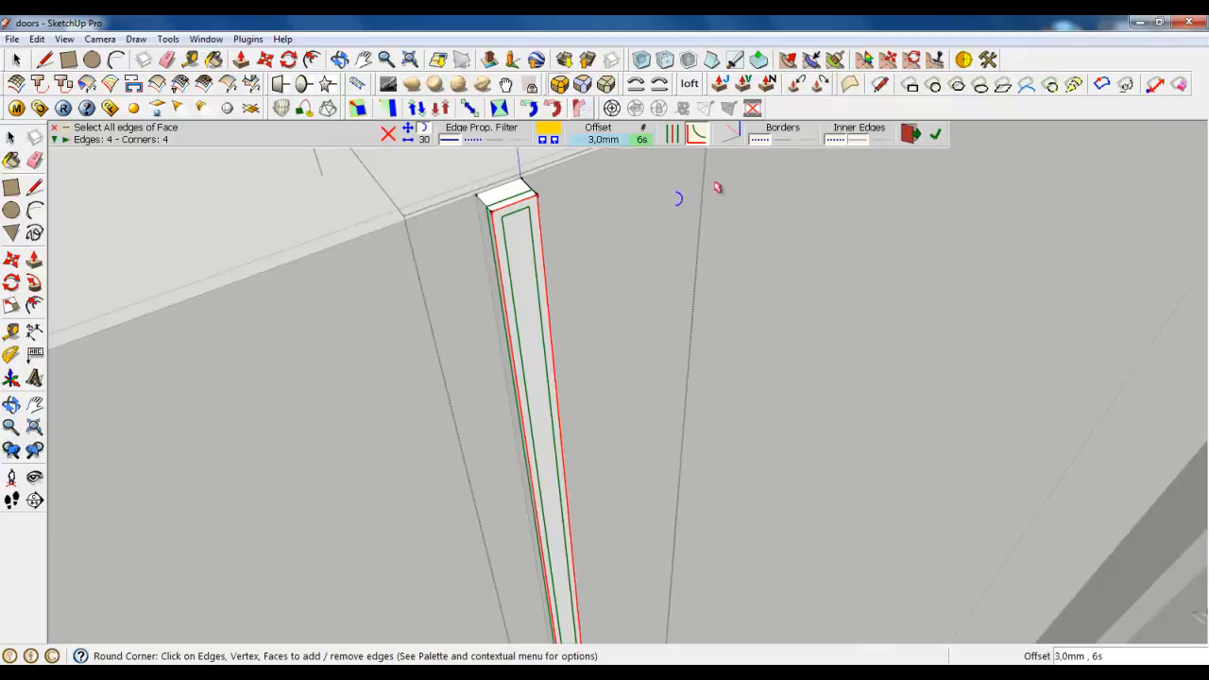
{"action": "left_click", "coordinate": [937, 138]}
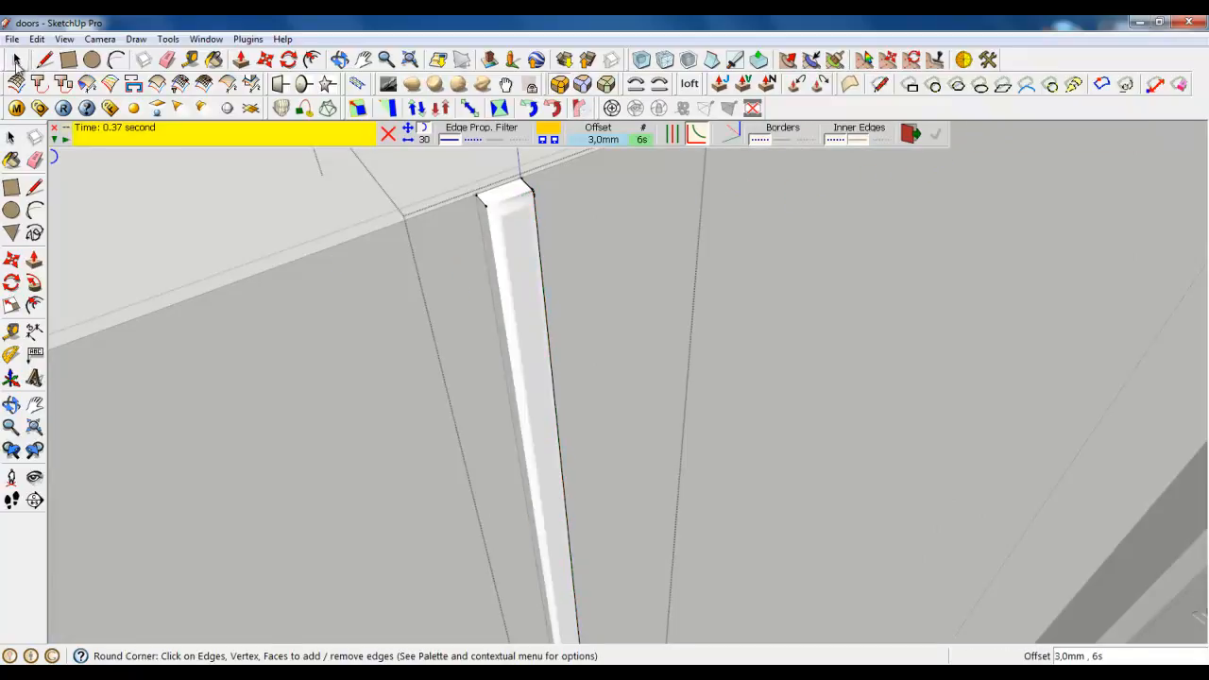
{"action": "left_click", "coordinate": [14, 63]}
{"action": "right_click", "coordinate": [426, 286]}
{"action": "left_click", "coordinate": [474, 294]}
{"action": "scroll", "coordinate": [500, 252], "scroll_direction": "down", "scroll_amount": 2}
{"action": "left_click", "coordinate": [511, 248]}
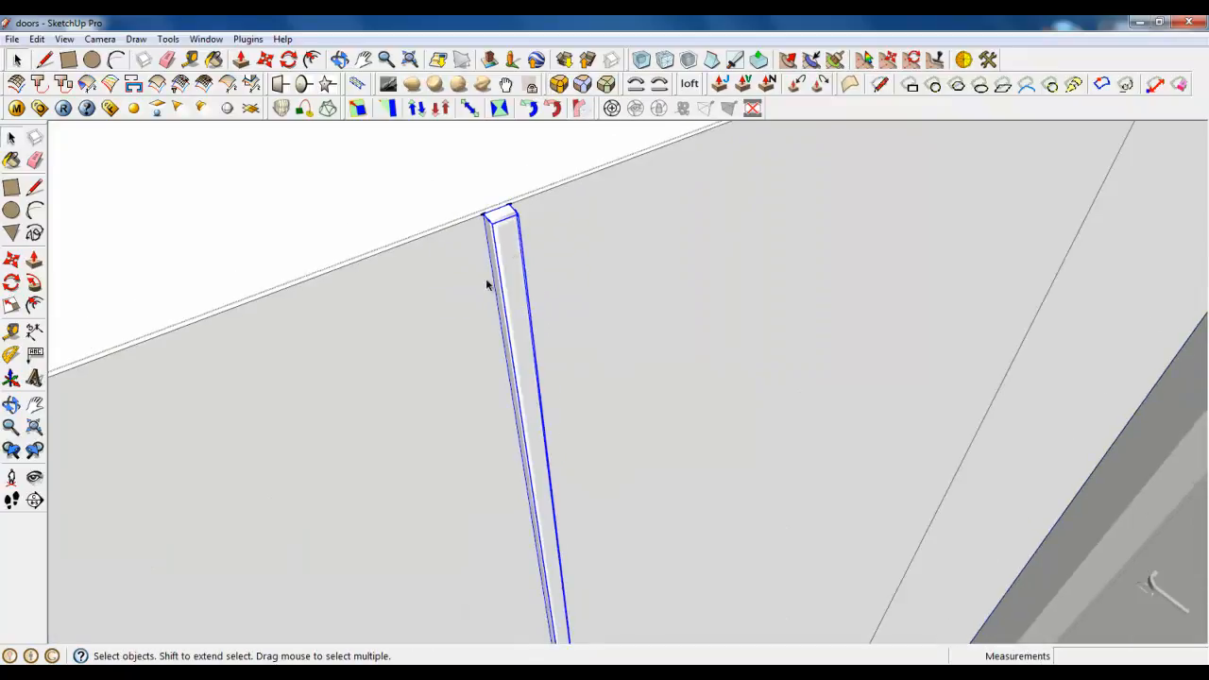
Copy the rounded profile strip along the wardrobe front to the second dividing line, about 669.8 mm away.
{"action": "scroll", "coordinate": [298, 295], "scroll_direction": "down", "scroll_amount": 3}
{"action": "left_click", "coordinate": [332, 322]}
{"action": "left_click", "coordinate": [491, 309]}
{"action": "left_click", "coordinate": [377, 339]}
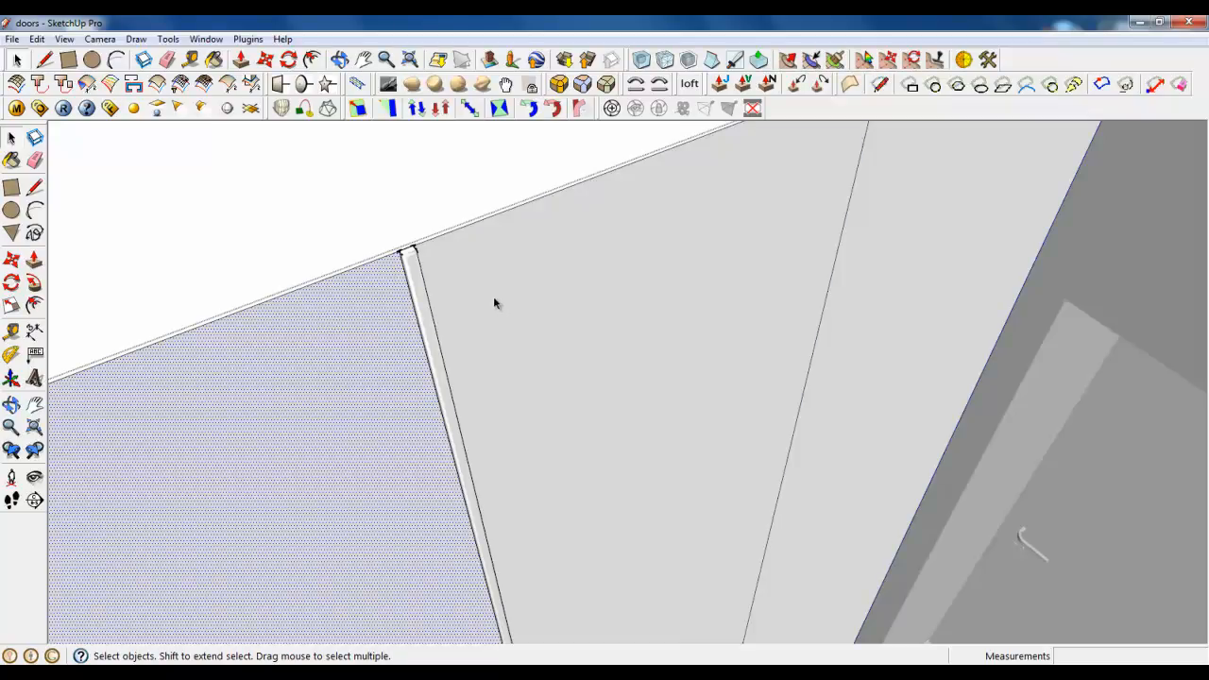
{"action": "scroll", "coordinate": [412, 404], "scroll_direction": "down", "scroll_amount": 3}
{"action": "middle_click_drag", "start_coordinate": [630, 401], "coordinate": [587, 410]}
{"action": "scroll", "coordinate": [687, 355], "scroll_direction": "down", "scroll_amount": 3}
{"action": "middle_click_drag", "start_coordinate": [695, 348], "coordinate": [679, 374]}
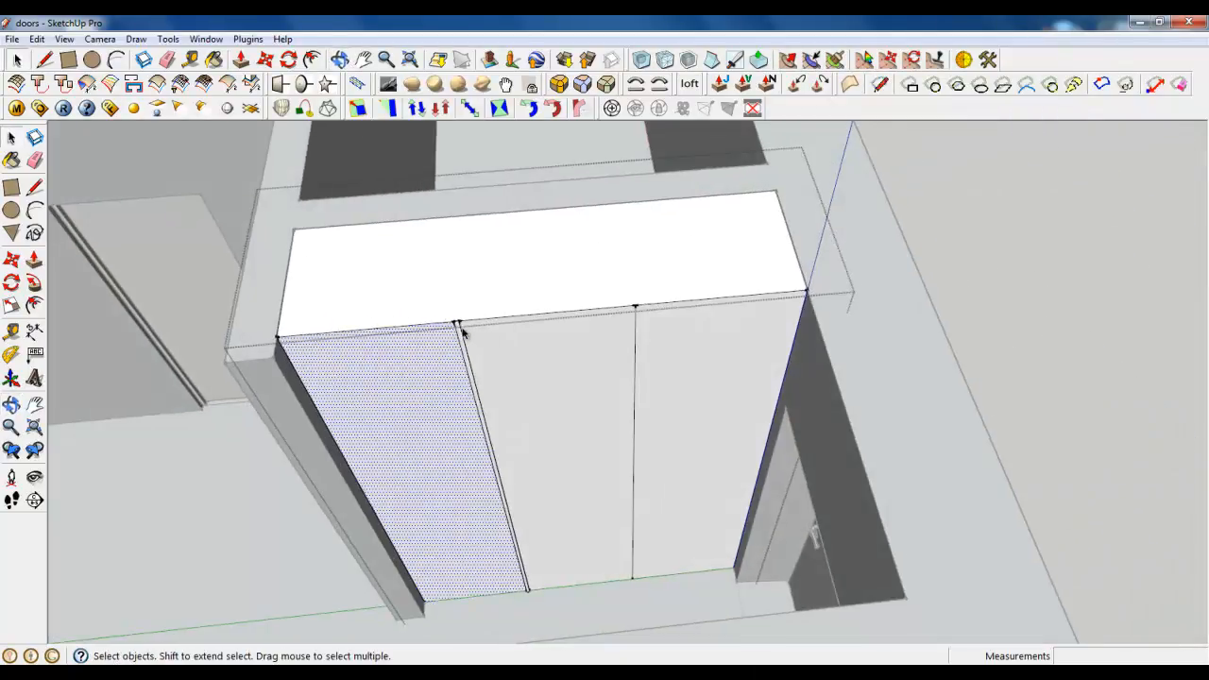
{"action": "left_click", "coordinate": [461, 328]}
{"action": "scroll", "coordinate": [467, 344], "scroll_direction": "up", "scroll_amount": 5}
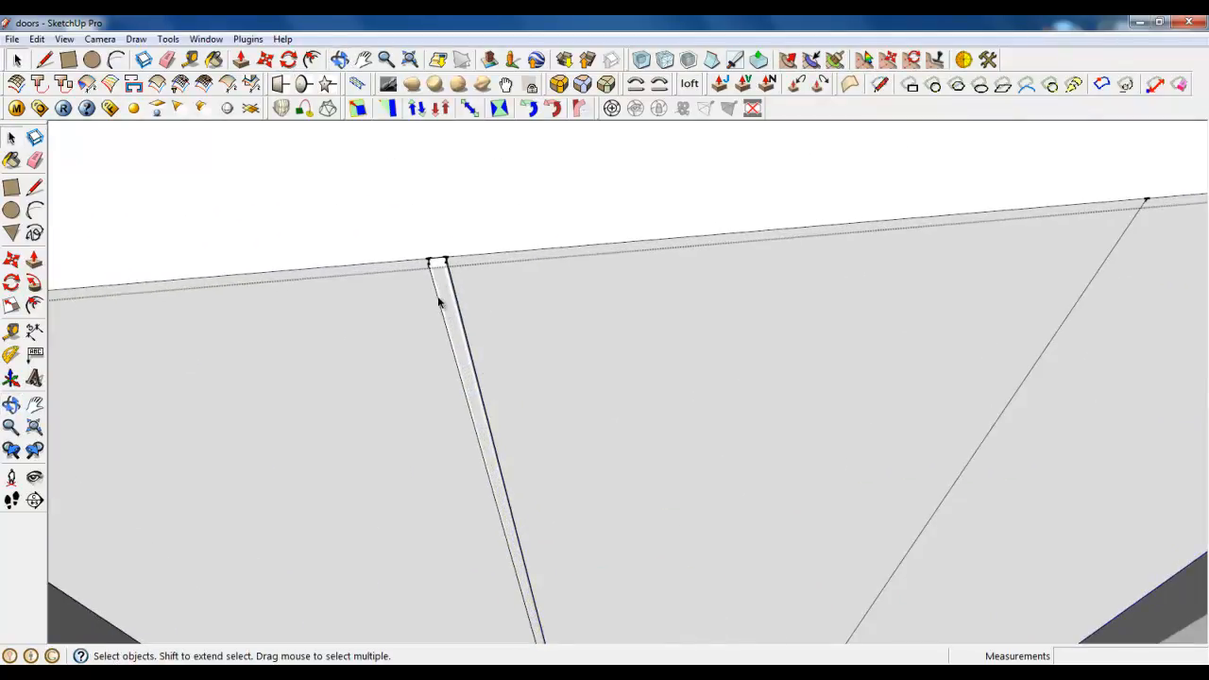
{"action": "left_click", "coordinate": [437, 301]}
{"action": "scroll", "coordinate": [471, 299], "scroll_direction": "down", "scroll_amount": 3}
{"action": "left_click", "coordinate": [265, 58]}
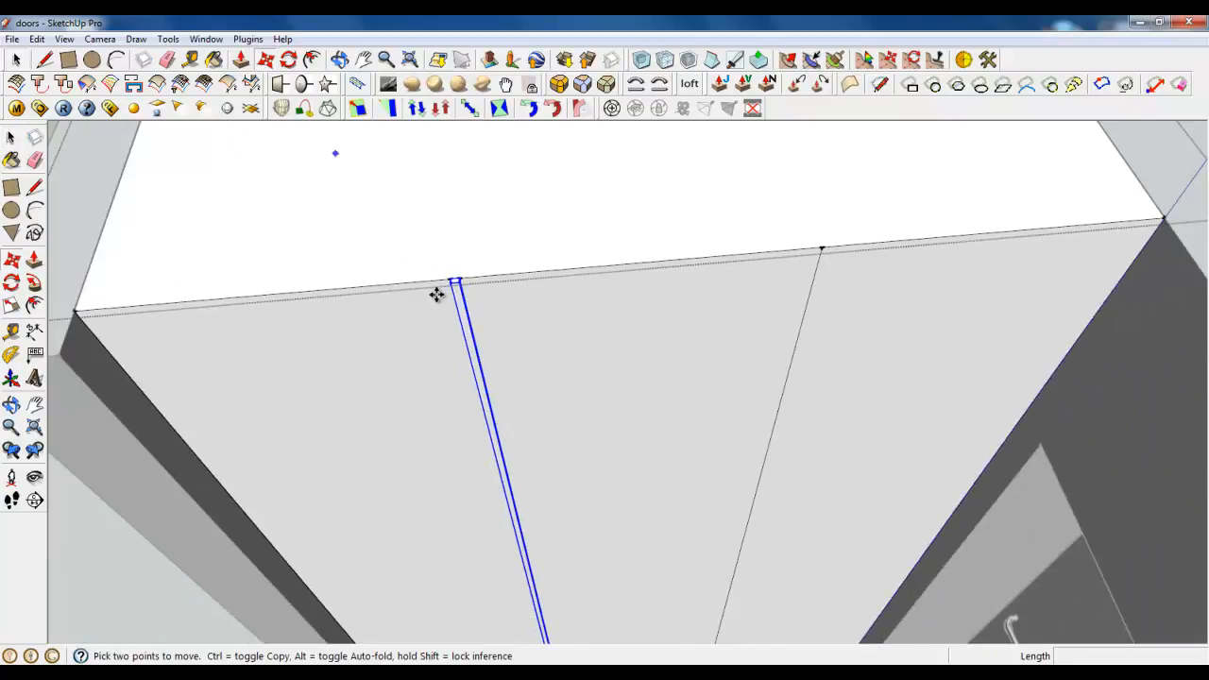
{"action": "key", "text": "ctrl"}
{"action": "left_click", "coordinate": [473, 353]}
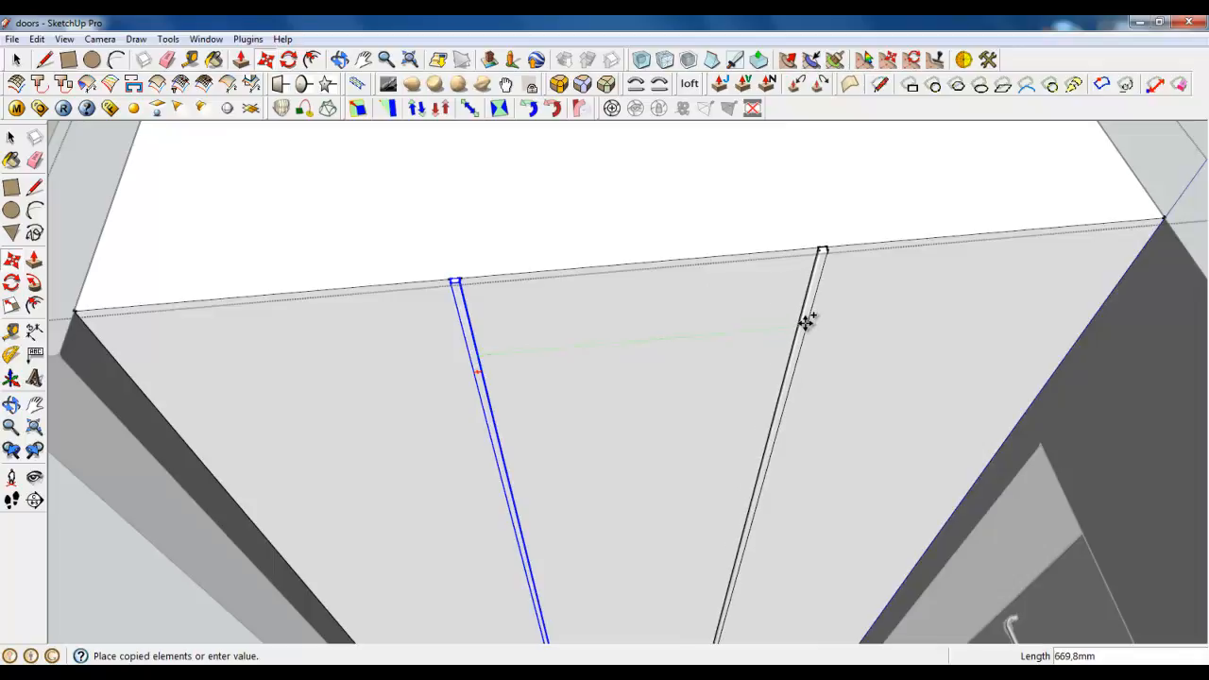
{"action": "left_click", "coordinate": [806, 322]}
Open the reference render "Kitchen zone final", examine the wardrobe front up close, and return to the SketchUp model.
{"action": "left_click", "coordinate": [123, 674]}
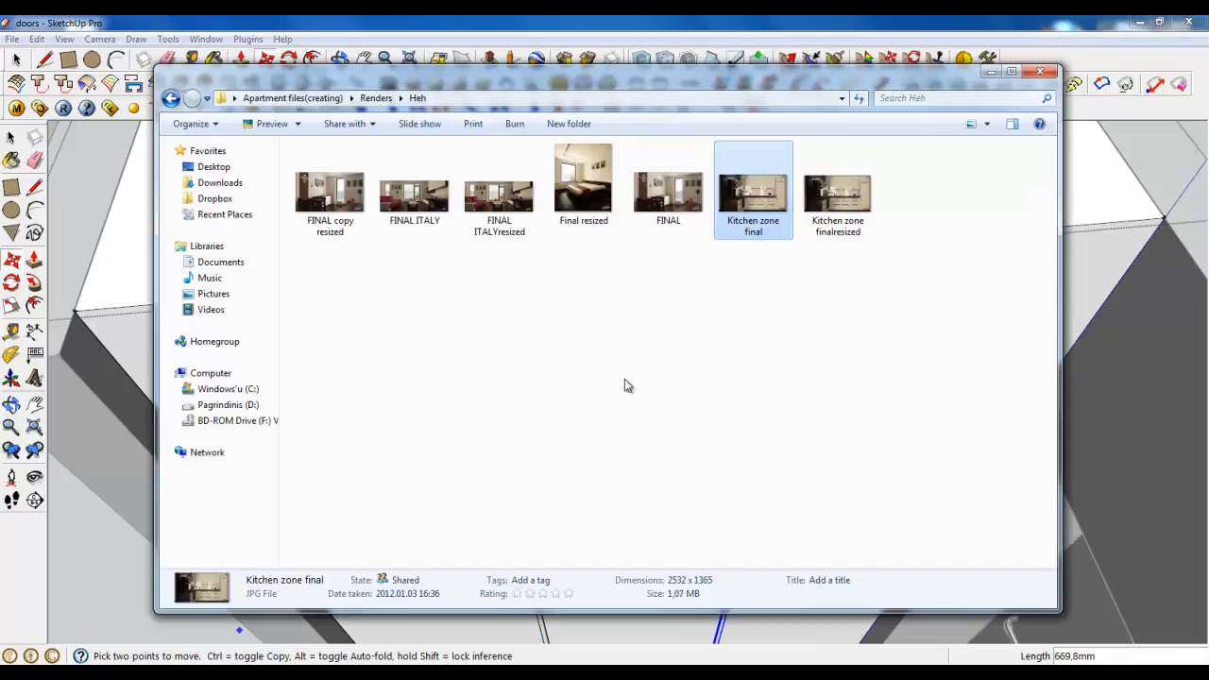
{"action": "double_click", "coordinate": [772, 186]}
{"action": "scroll", "coordinate": [180, 292], "scroll_direction": "up", "scroll_amount": 3}
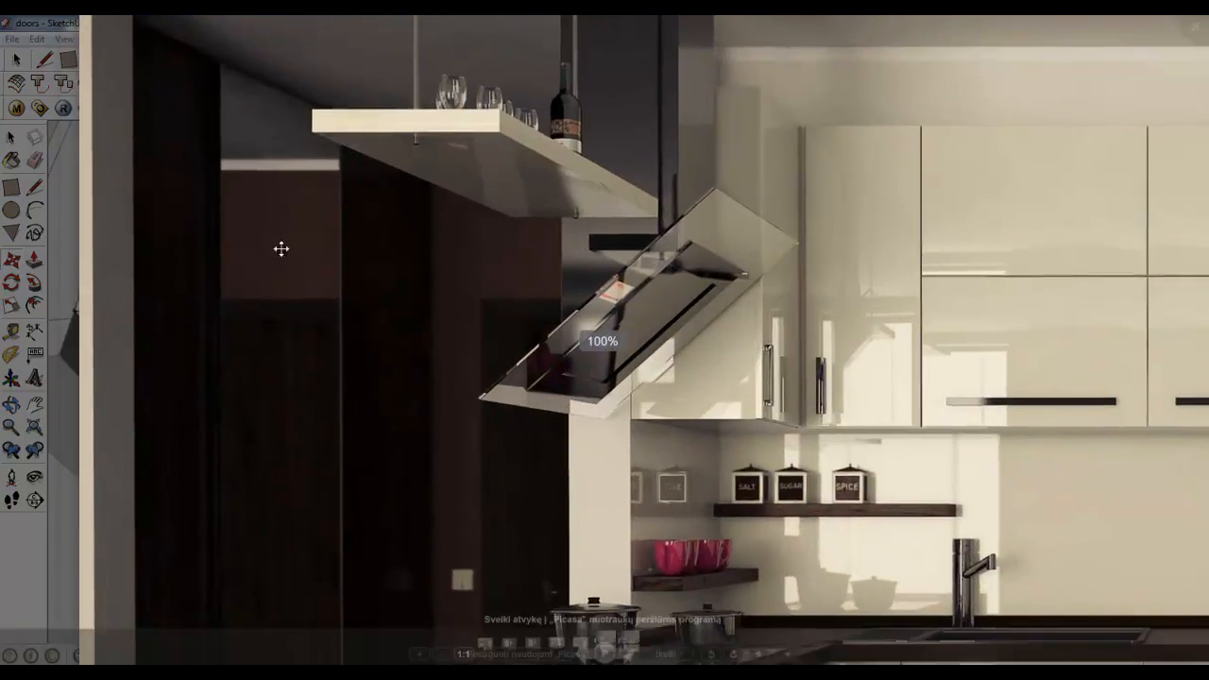
{"action": "left_click_drag", "start_coordinate": [281, 248], "coordinate": [426, 105]}
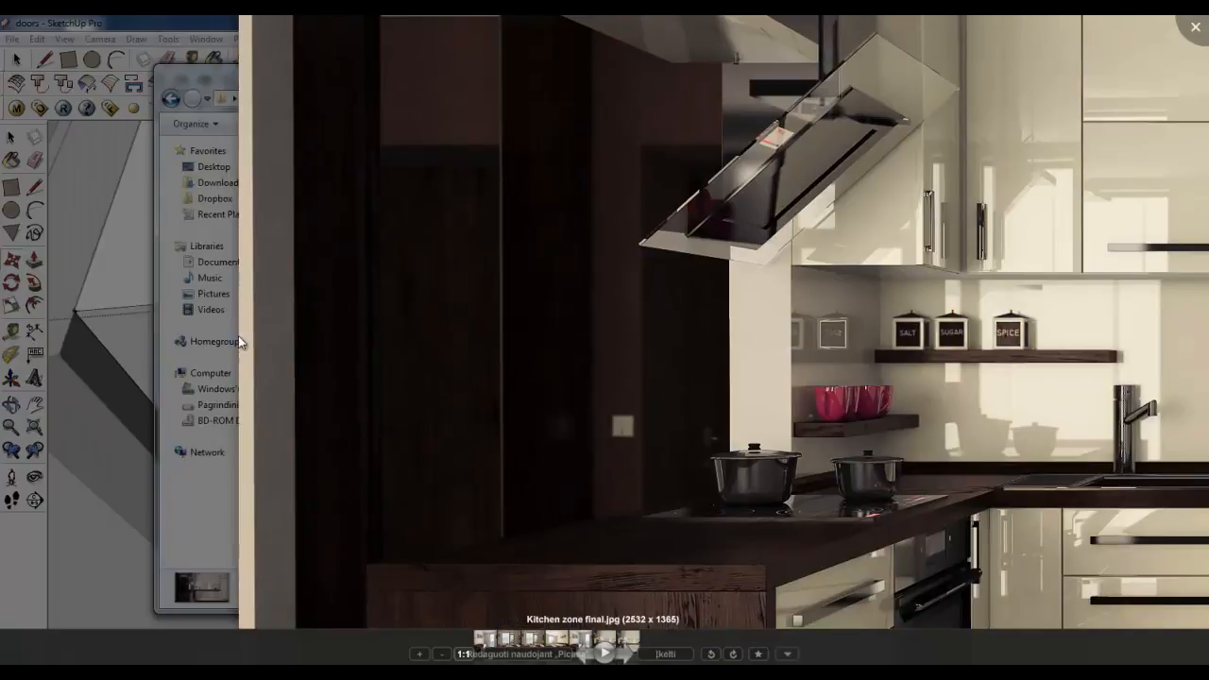
{"action": "scroll", "coordinate": [238, 336], "scroll_direction": "down", "scroll_amount": 5}
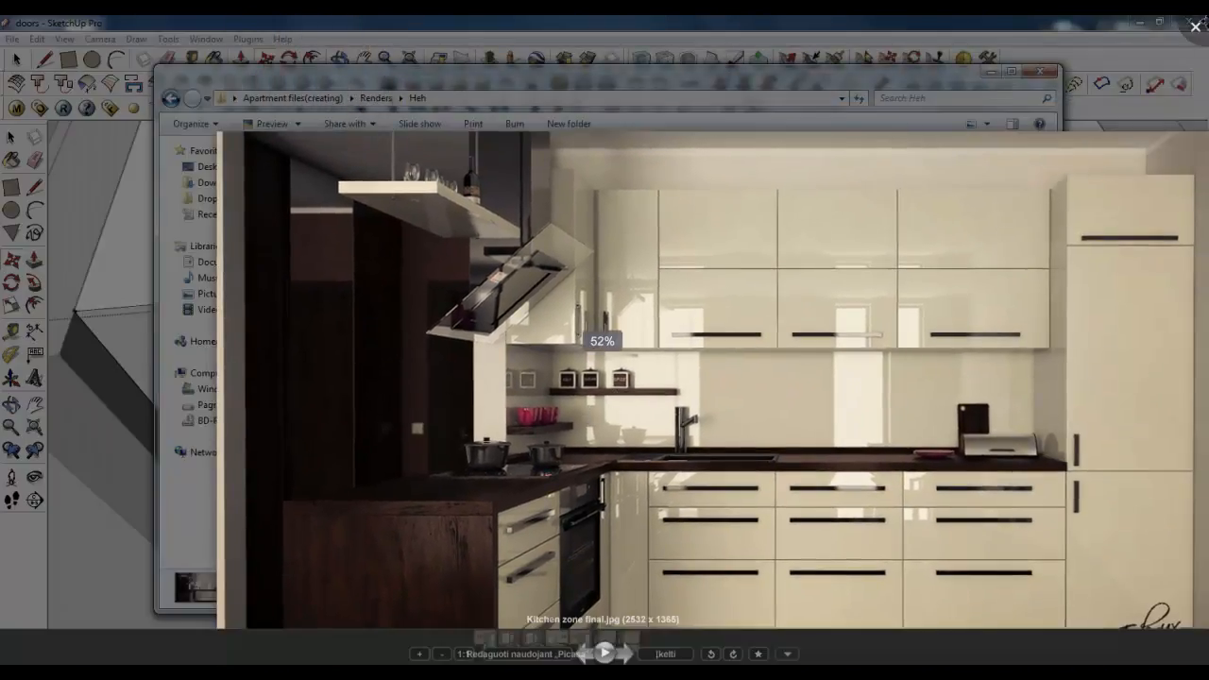
{"action": "left_click", "coordinate": [921, 69]}
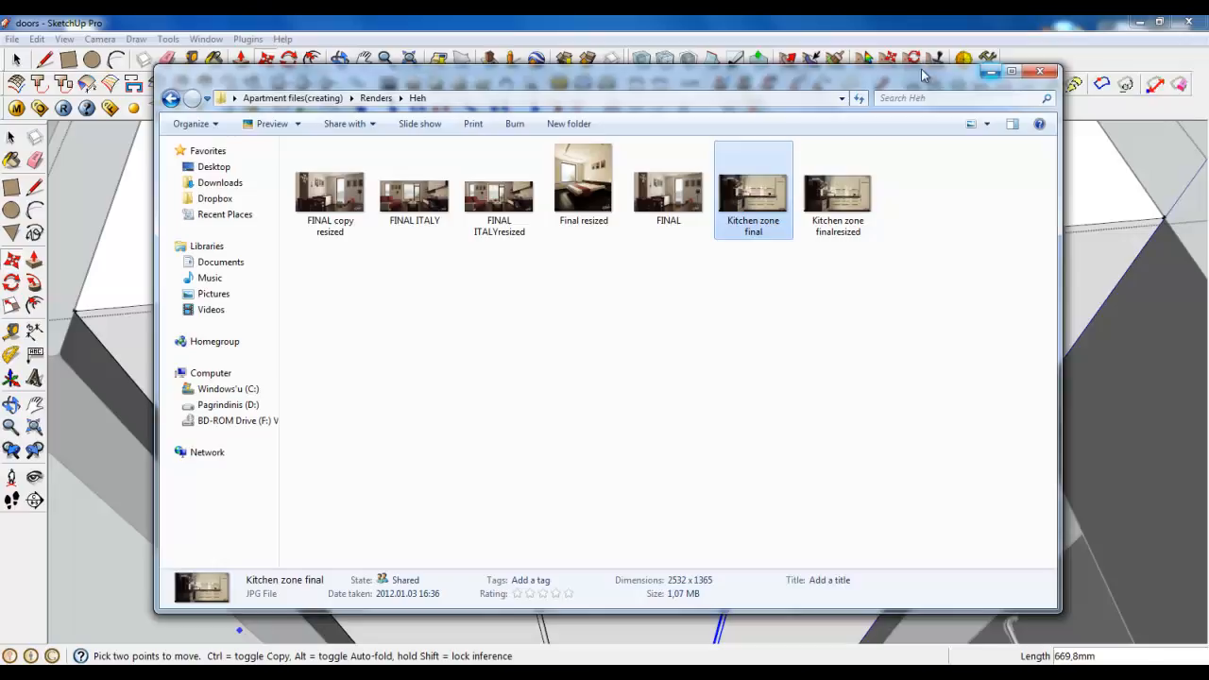
{"action": "left_click", "coordinate": [855, 29]}
Close the wardrobe group and scale the wardrobe's height to 0.99 so its top sits below the wall tops.
{"action": "left_click", "coordinate": [13, 63]}
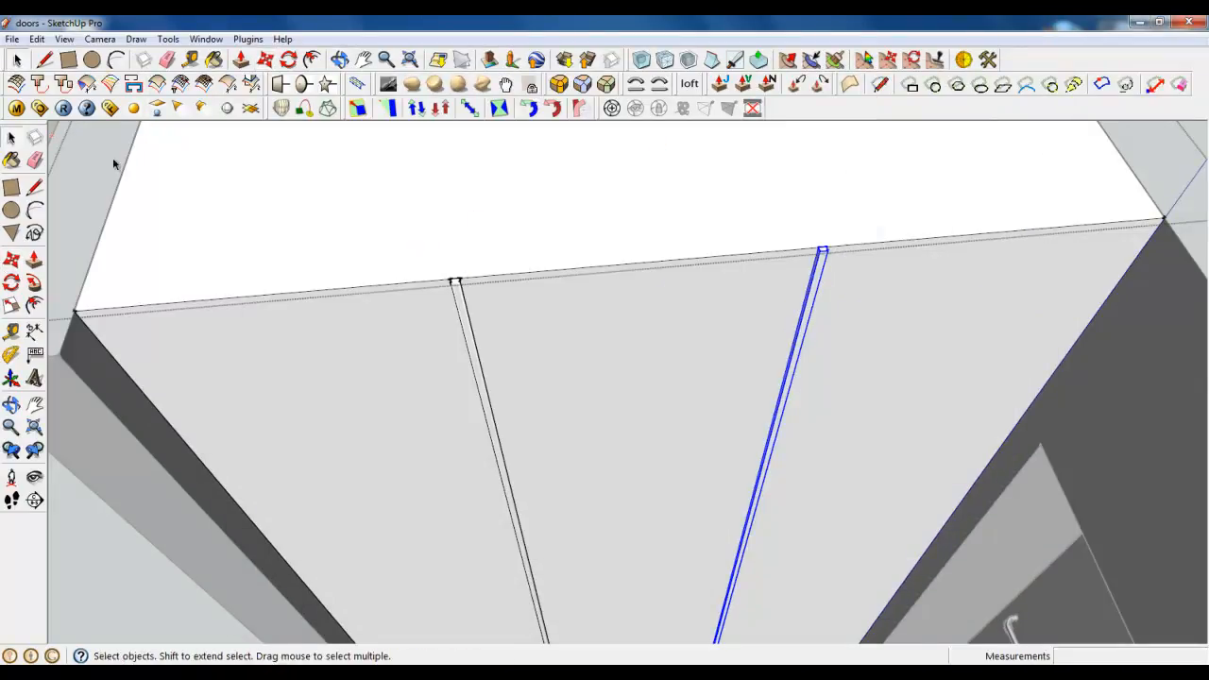
{"action": "scroll", "coordinate": [497, 278], "scroll_direction": "down", "scroll_amount": 5}
{"action": "middle_click_drag", "start_coordinate": [496, 284], "coordinate": [543, 255]}
{"action": "left_click", "coordinate": [427, 208]}
{"action": "scroll", "coordinate": [426, 212], "scroll_direction": "up", "scroll_amount": 3}
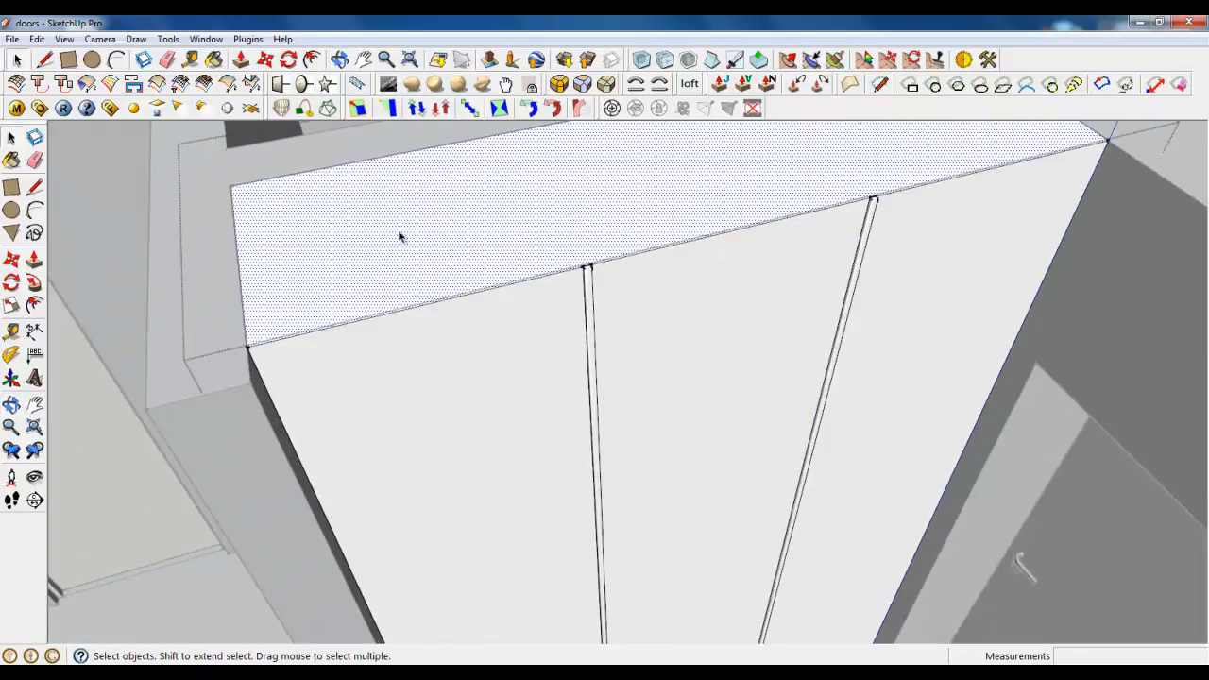
{"action": "right_click", "coordinate": [175, 218]}
{"action": "left_click", "coordinate": [198, 227]}
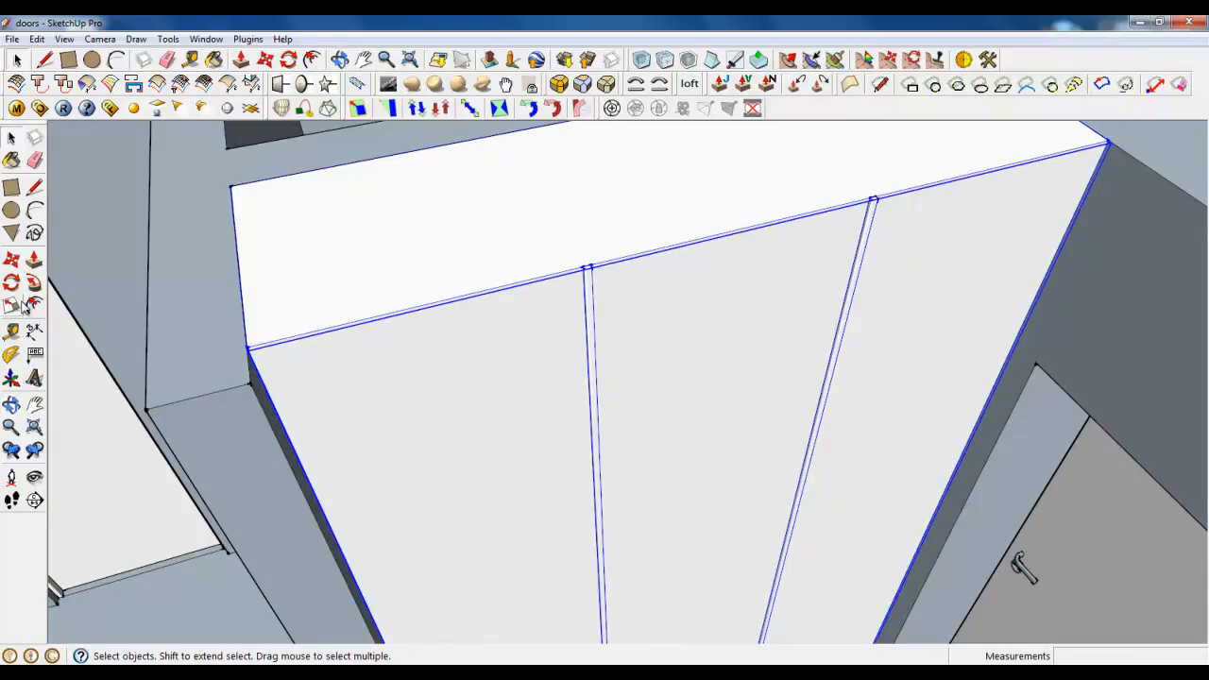
{"action": "left_click", "coordinate": [19, 304]}
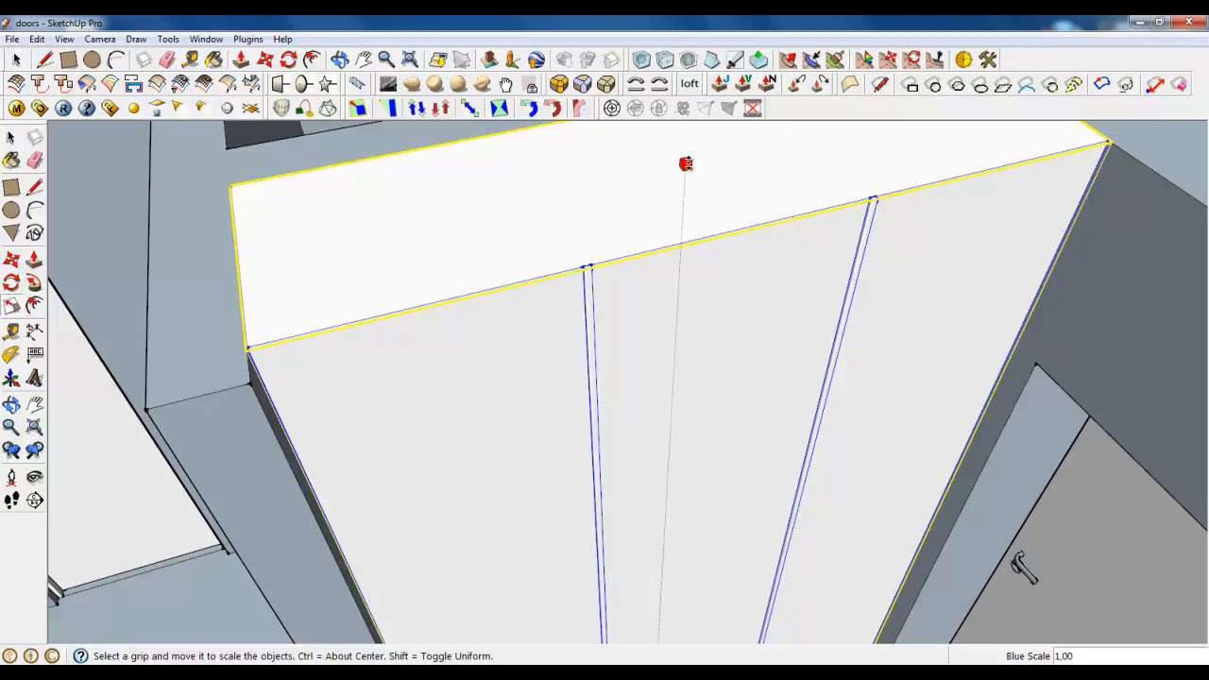
{"action": "left_click_drag", "start_coordinate": [686, 166], "coordinate": [688, 172]}
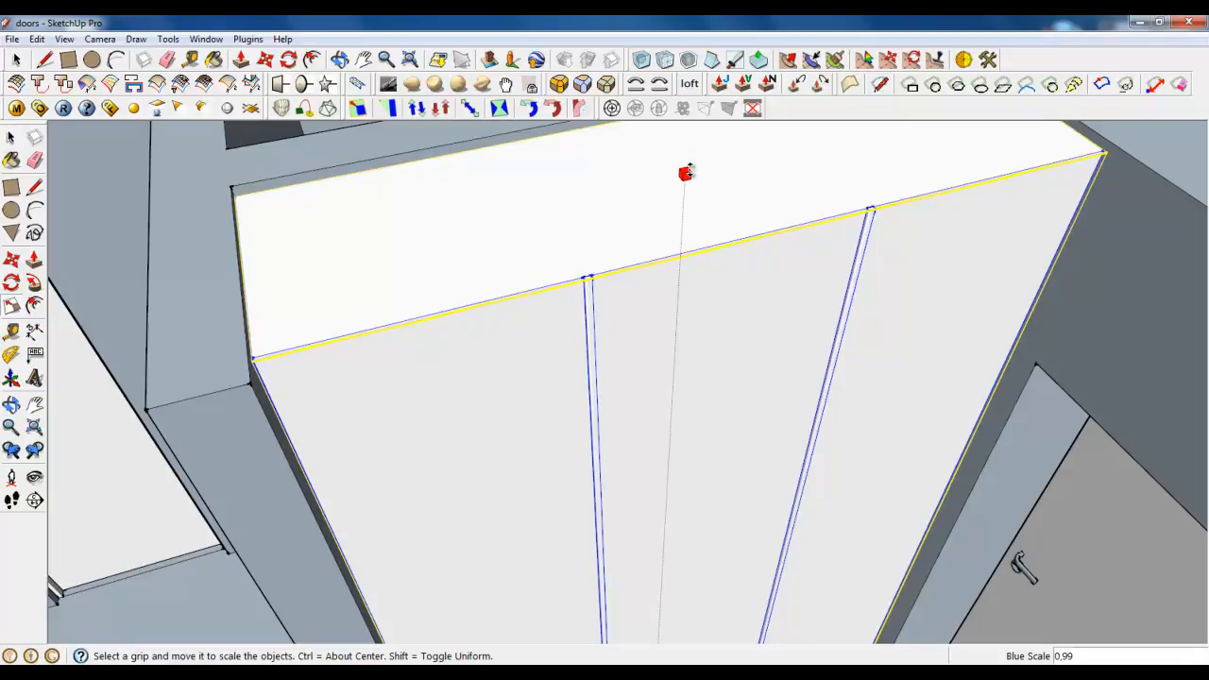
{"action": "left_click_drag", "start_coordinate": [687, 172], "coordinate": [696, 173]}
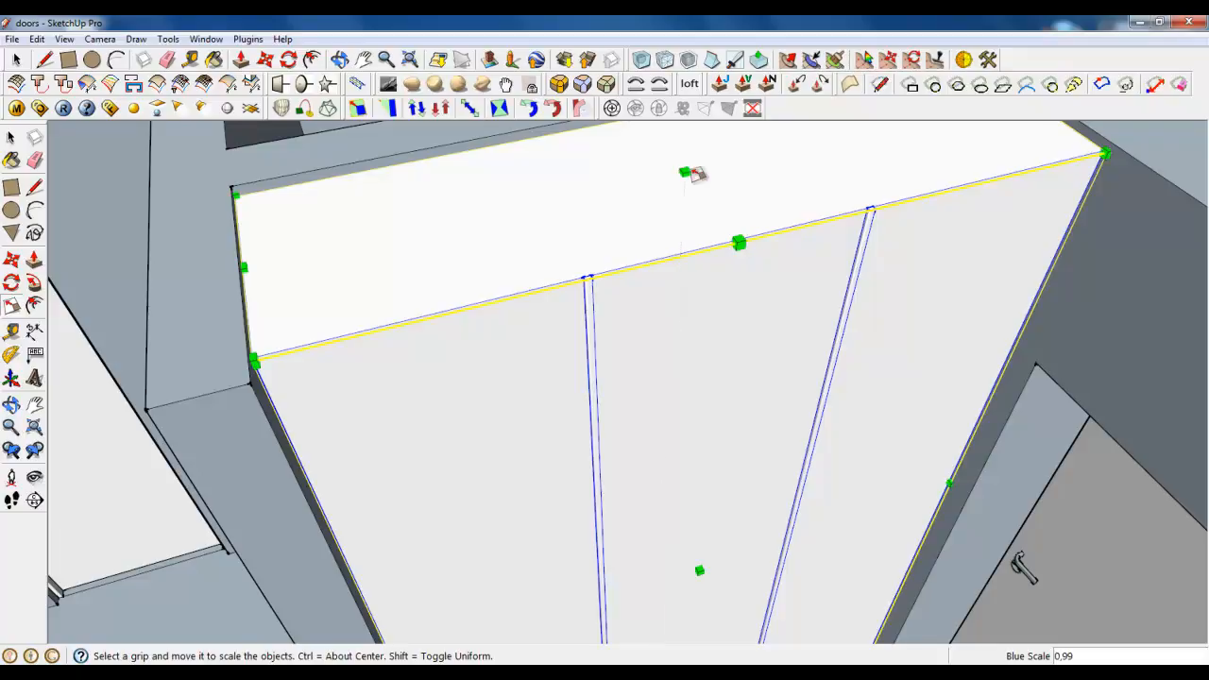
{"action": "scroll", "coordinate": [648, 175], "scroll_direction": "down", "scroll_amount": 6}
Move the wardrobe 1 mm vertically along the blue axis.
{"action": "left_click", "coordinate": [264, 60]}
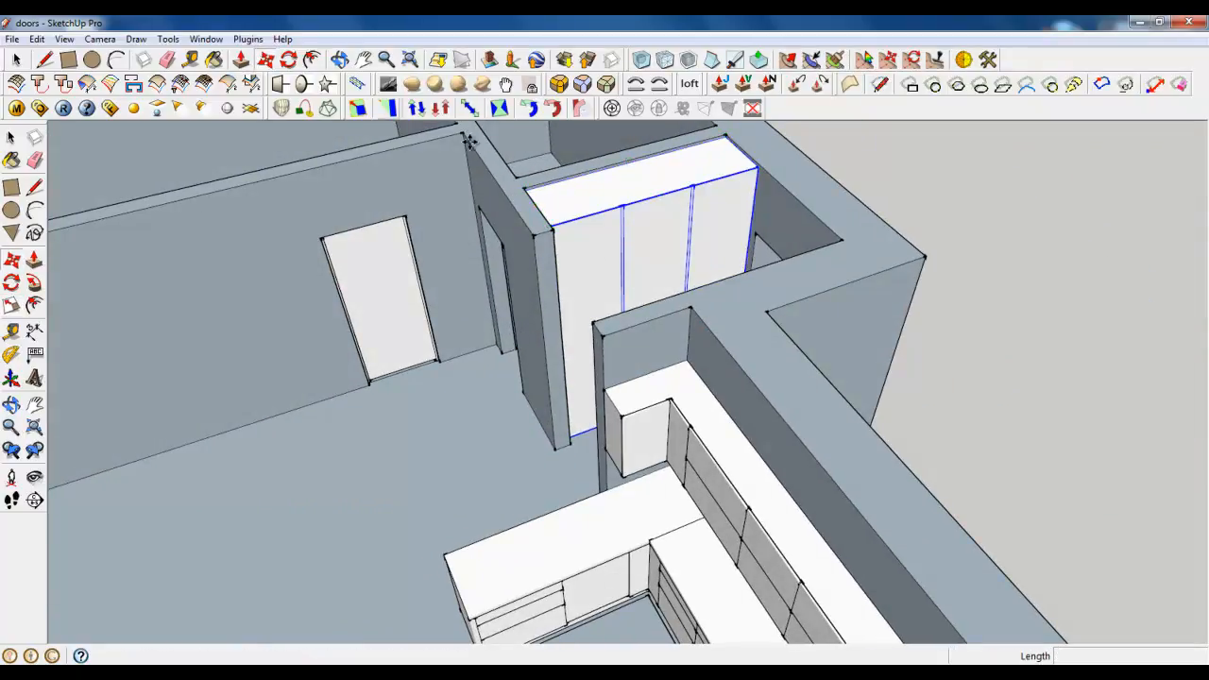
{"action": "scroll", "coordinate": [472, 202], "scroll_direction": "up", "scroll_amount": 10}
{"action": "scroll", "coordinate": [482, 274], "scroll_direction": "up", "scroll_amount": 3}
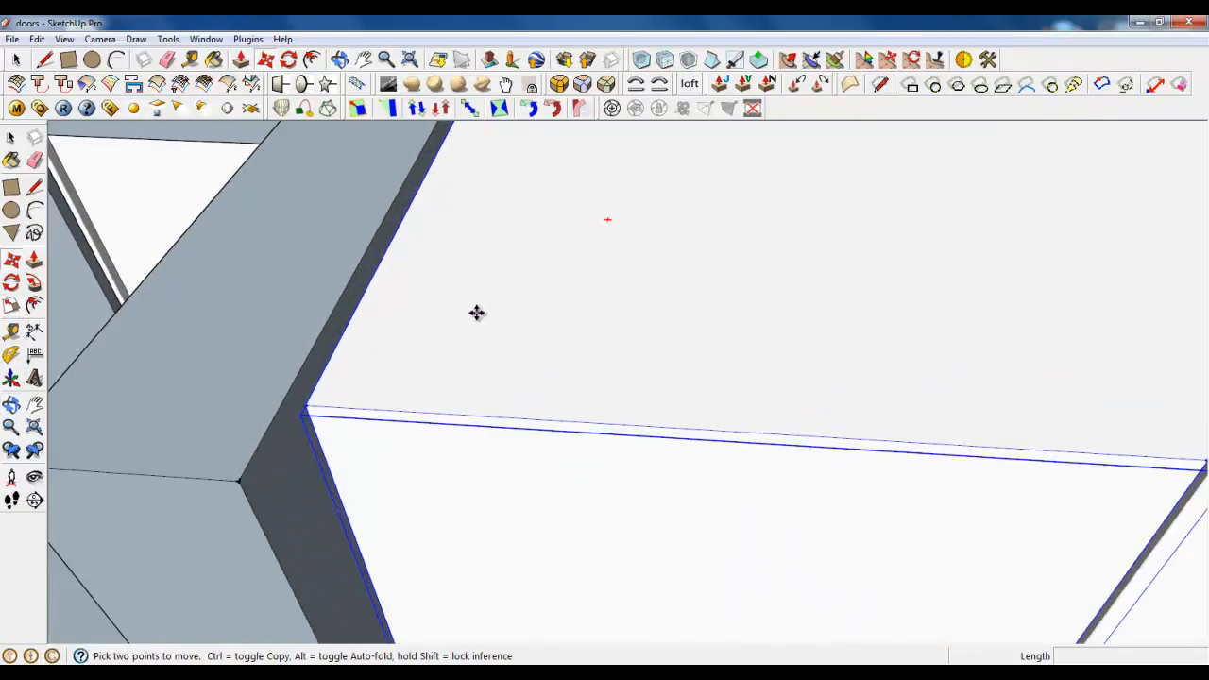
{"action": "left_click", "coordinate": [476, 312]}
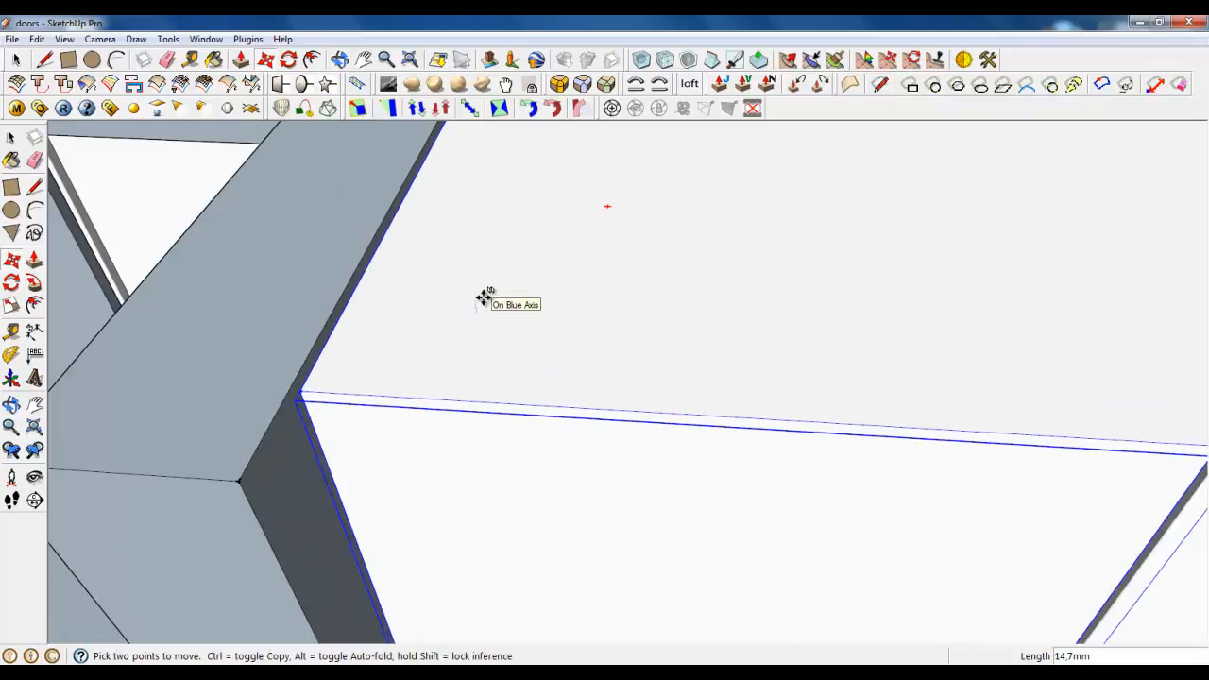
{"action": "type", "text": "1"}
{"action": "key", "text": "Return"}
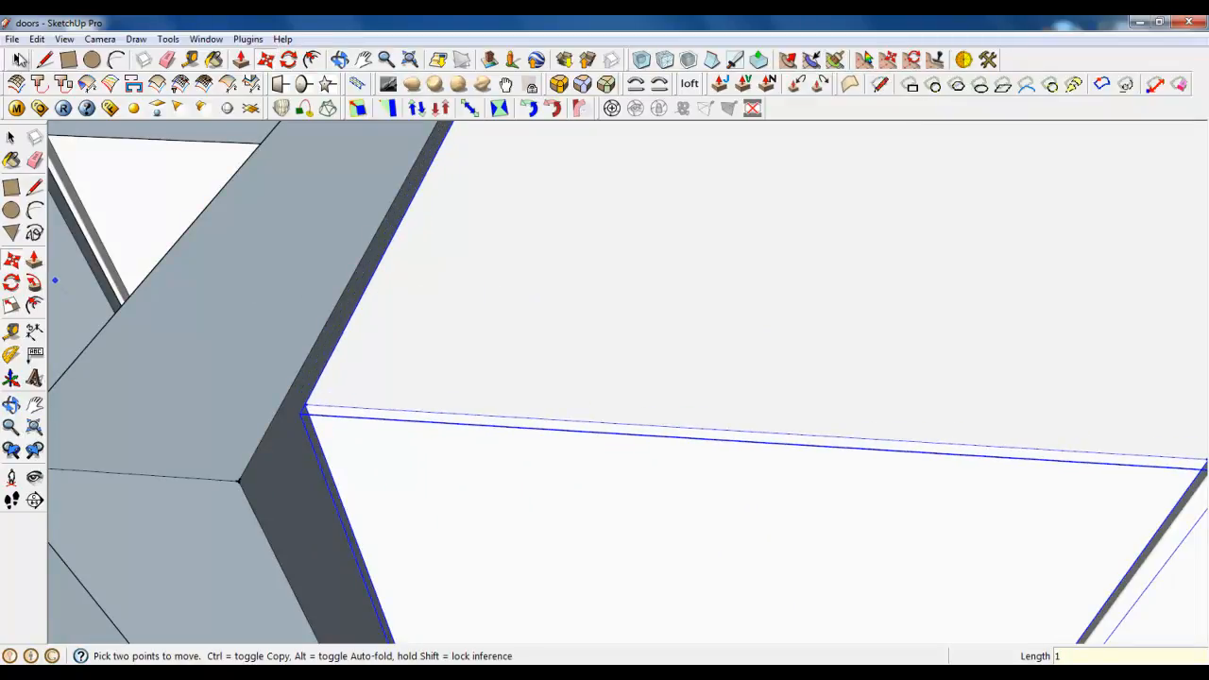
{"action": "left_click", "coordinate": [17, 60]}
Raise the kitchen base cabinets 0.5 mm off the floor along the blue axis.
{"action": "scroll", "coordinate": [326, 228], "scroll_direction": "down", "scroll_amount": 4}
{"action": "scroll", "coordinate": [319, 205], "scroll_direction": "down", "scroll_amount": 7}
{"action": "middle_click_drag", "start_coordinate": [380, 424], "coordinate": [857, 359]}
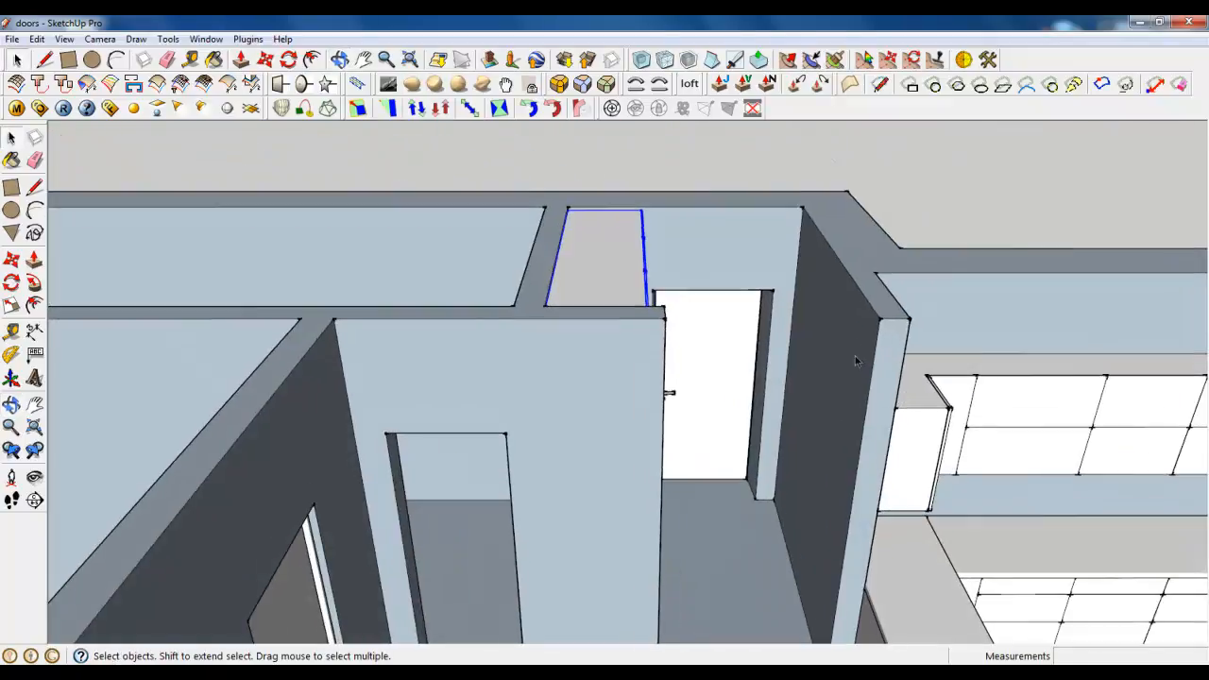
{"action": "scroll", "coordinate": [696, 327], "scroll_direction": "down", "scroll_amount": 3}
{"action": "scroll", "coordinate": [902, 416], "scroll_direction": "up", "scroll_amount": 5}
{"action": "middle_click_drag", "start_coordinate": [860, 457], "coordinate": [704, 425]}
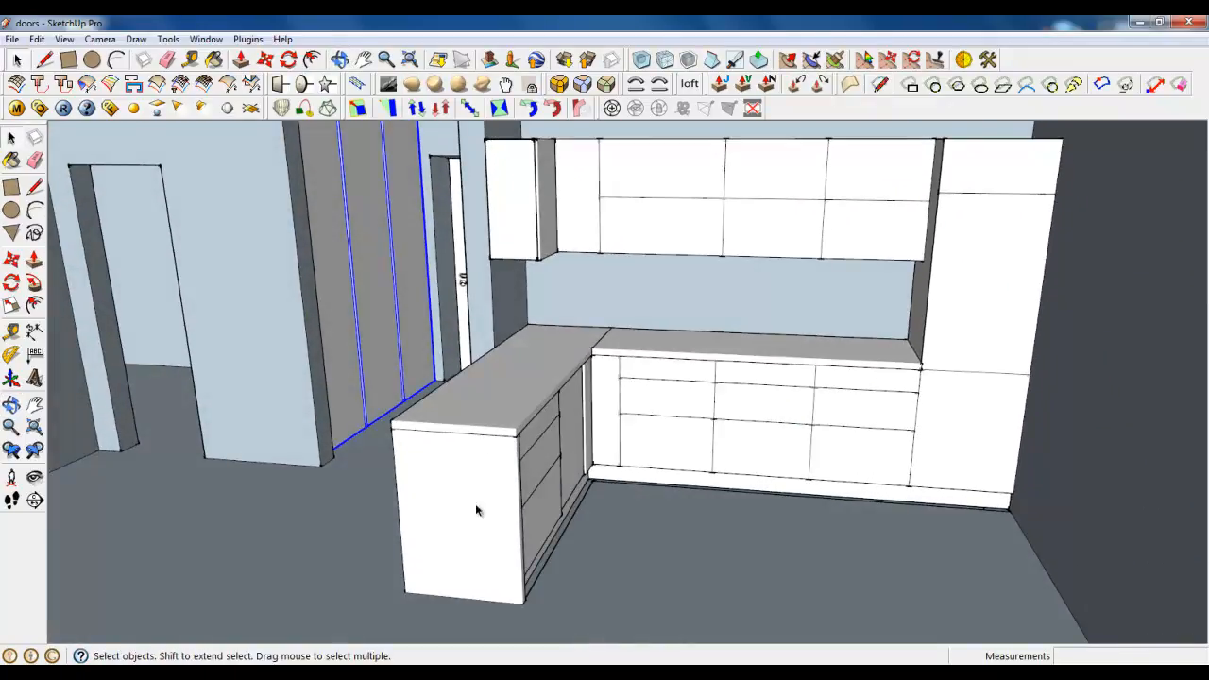
{"action": "left_click", "coordinate": [409, 427]}
{"action": "left_click", "coordinate": [266, 59]}
{"action": "scroll", "coordinate": [535, 638], "scroll_direction": "up", "scroll_amount": 6}
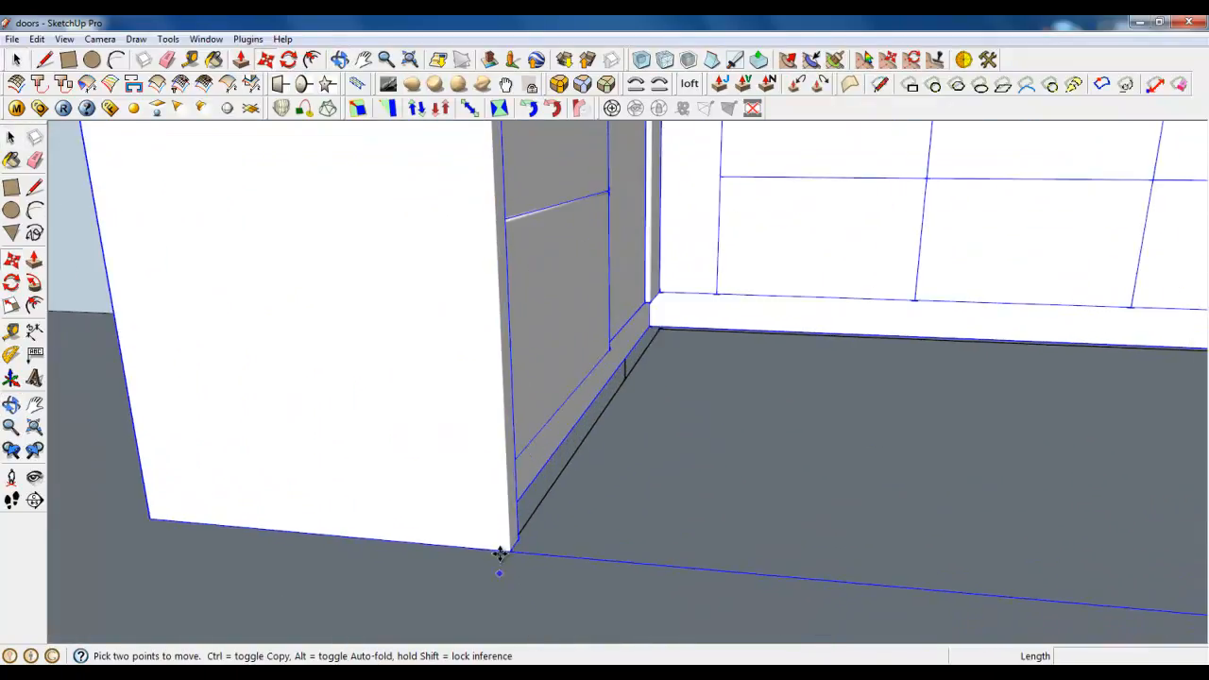
{"action": "left_click", "coordinate": [498, 532]}
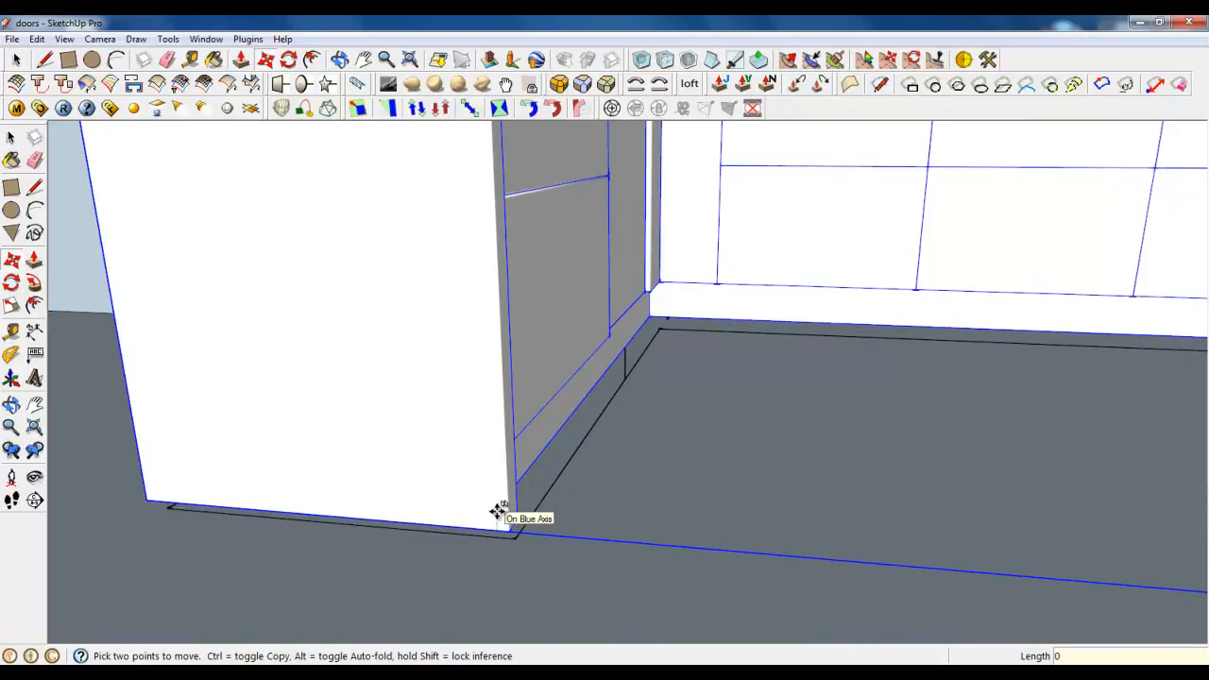
{"action": "key", "text": "Escape"}
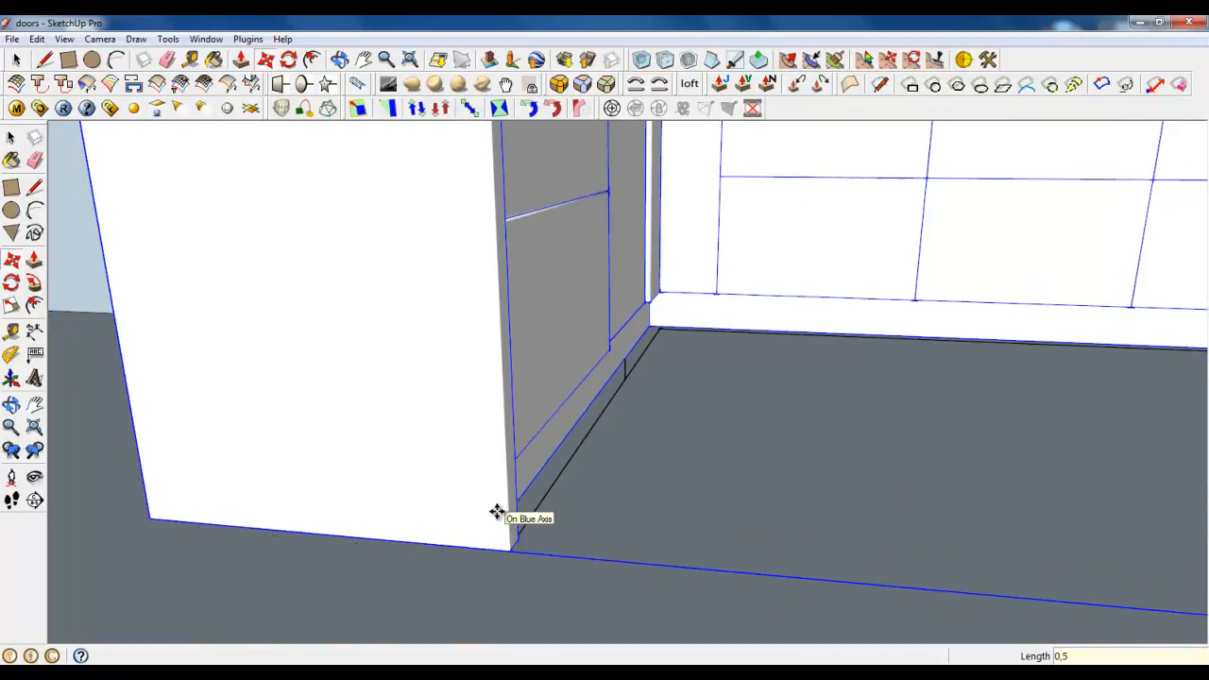
Draw a 60 mm line over the leftover floor outline beside the corner base cabinets and erase the leftover floor lines.
{"action": "key", "text": "o"}
{"action": "middle_click_drag", "start_coordinate": [701, 330], "coordinate": [605, 397]}
{"action": "left_click", "coordinate": [44, 60]}
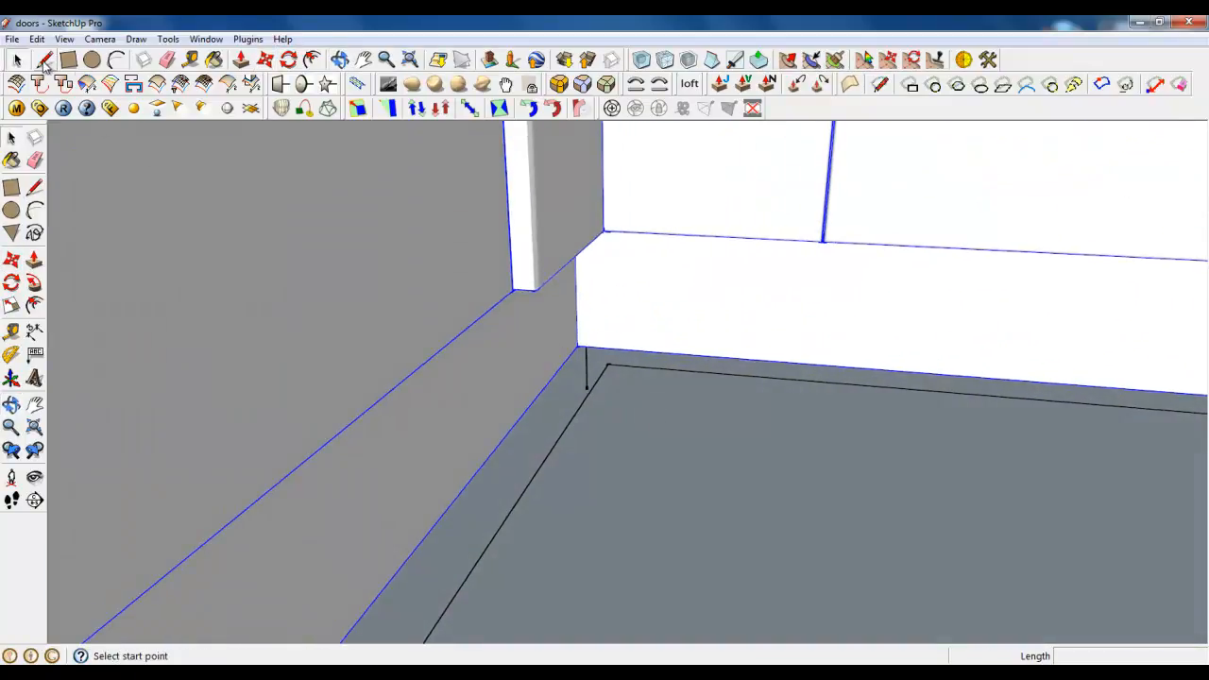
{"action": "left_click", "coordinate": [582, 403]}
{"action": "left_click", "coordinate": [561, 435]}
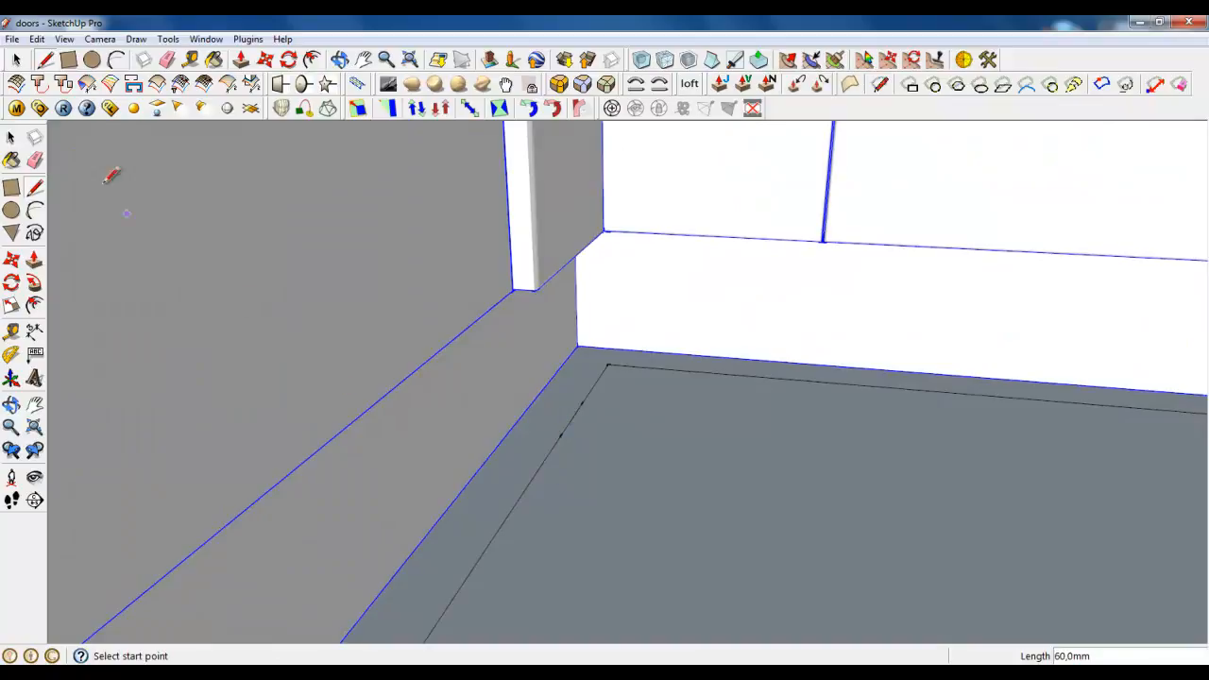
{"action": "left_click", "coordinate": [167, 60]}
{"action": "mouse_move", "coordinate": [627, 368]}
{"action": "left_mouse_down"}
{"action": "mouse_move", "coordinate": [618, 355]}
{"action": "mouse_move", "coordinate": [560, 425]}
{"action": "mouse_move", "coordinate": [572, 410]}
{"action": "mouse_move", "coordinate": [555, 380]}
{"action": "left_mouse_up"}
{"action": "scroll", "coordinate": [552, 373], "scroll_direction": "down", "scroll_amount": 5}
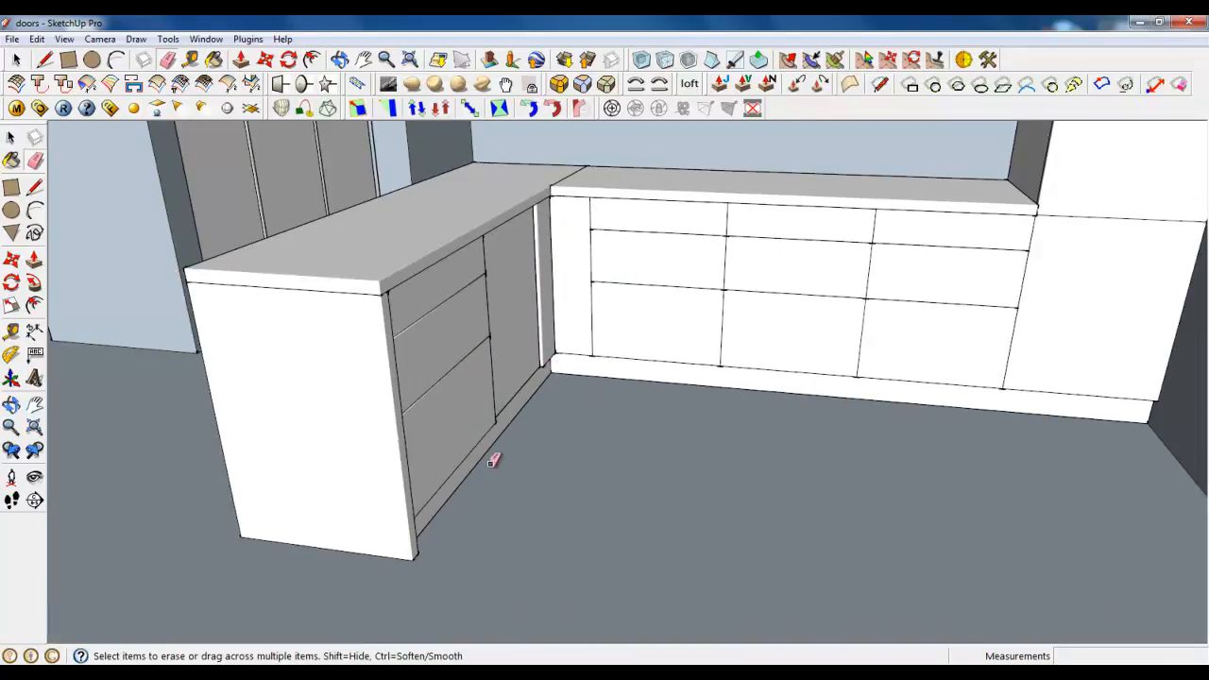
Examine the kitchen cabinets and the entrance wardrobe together in the apartment model.
{"action": "mouse_move", "coordinate": [492, 461]}
{"action": "middle_mouse_down"}
{"action": "mouse_move", "coordinate": [539, 464]}
{"action": "mouse_move", "coordinate": [495, 441]}
{"action": "middle_mouse_up"}
{"action": "key", "text": "space"}
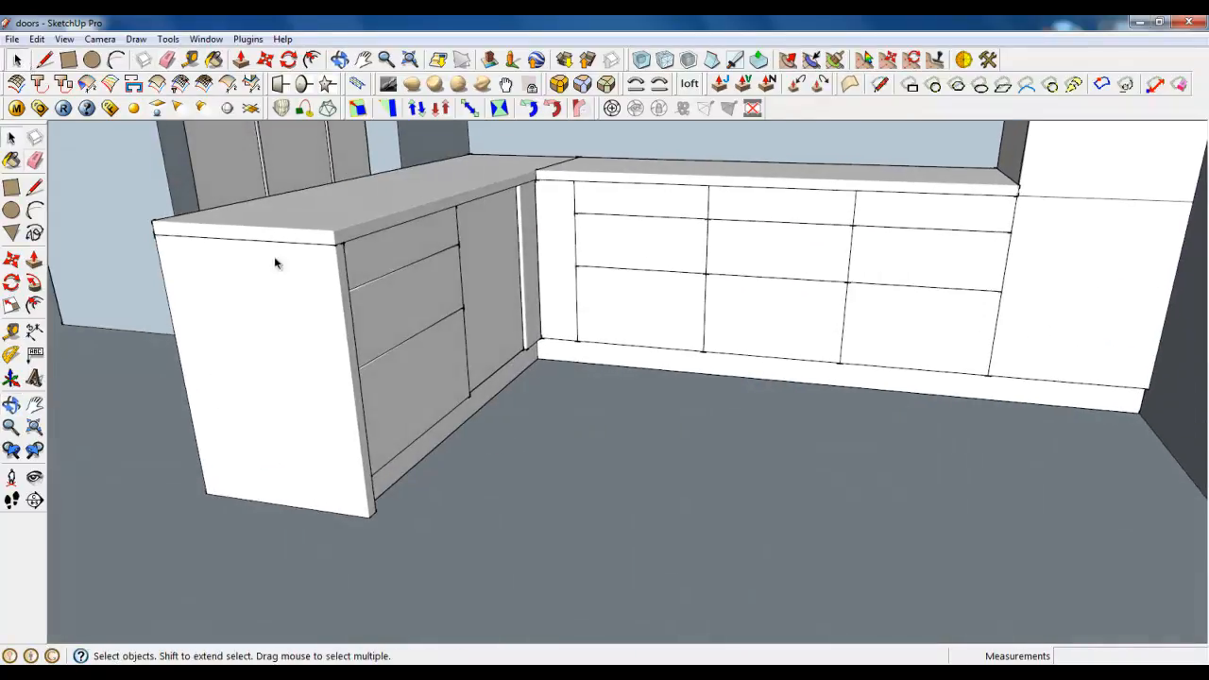
{"action": "mouse_move", "coordinate": [277, 262]}
{"action": "middle_mouse_down"}
{"action": "mouse_move", "coordinate": [755, 424]}
{"action": "mouse_move", "coordinate": [669, 507]}
{"action": "mouse_move", "coordinate": [716, 404]}
{"action": "mouse_move", "coordinate": [761, 410]}
{"action": "mouse_move", "coordinate": [818, 507]}
{"action": "mouse_move", "coordinate": [584, 317]}
{"action": "middle_mouse_up"}
{"action": "scroll", "coordinate": [765, 488], "scroll_direction": "up", "scroll_amount": 2}
{"action": "scroll", "coordinate": [765, 488], "scroll_direction": "down", "scroll_amount": 3}
{"action": "left_click", "coordinate": [492, 263]}
{"action": "scroll", "coordinate": [755, 413], "scroll_direction": "up", "scroll_amount": 3}
{"action": "middle_click_drag", "start_coordinate": [735, 369], "coordinate": [802, 491]}
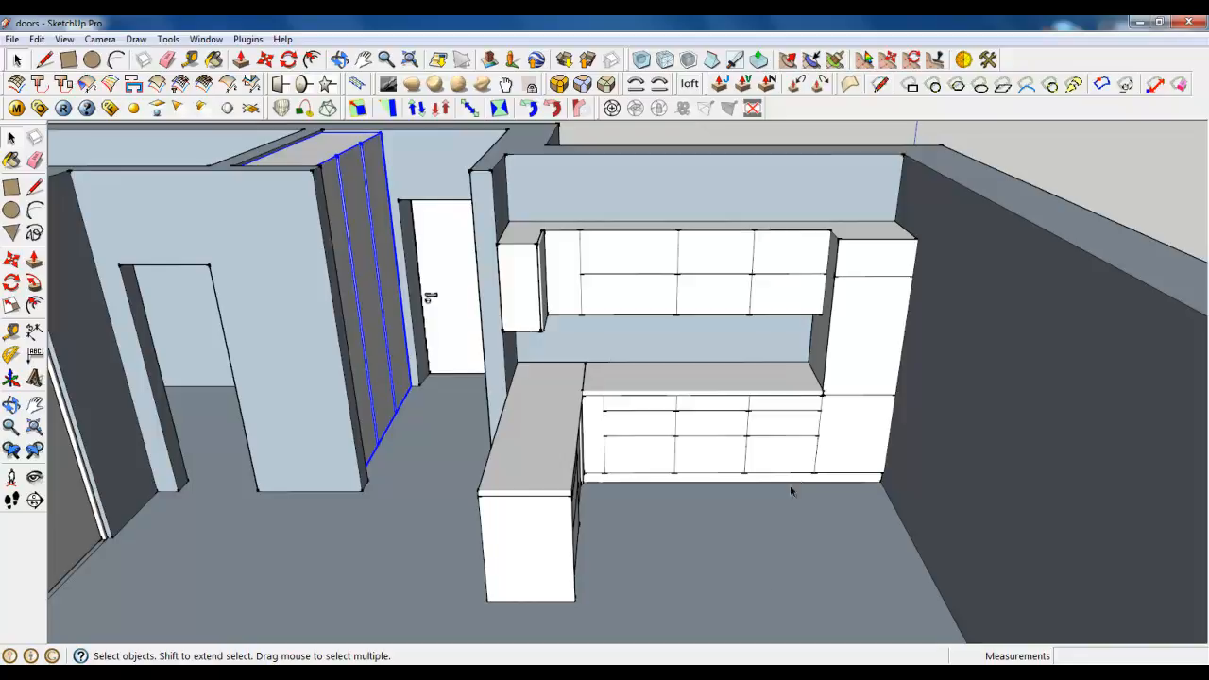
{"action": "left_click", "coordinate": [935, 672]}
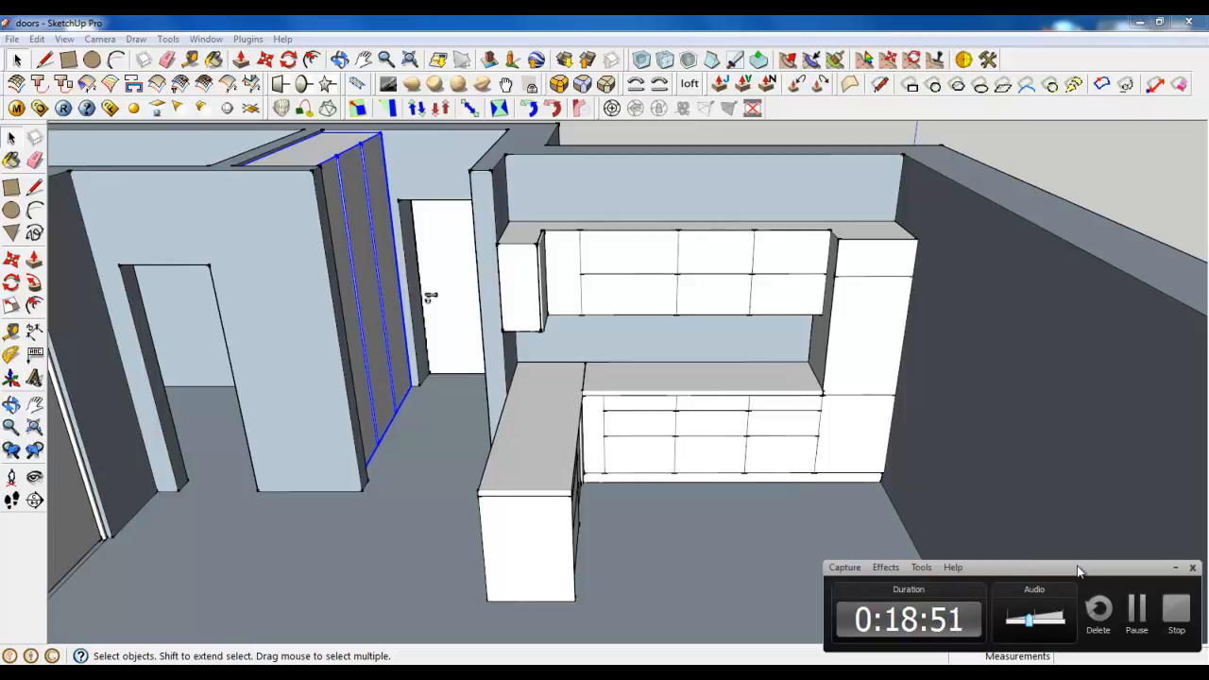